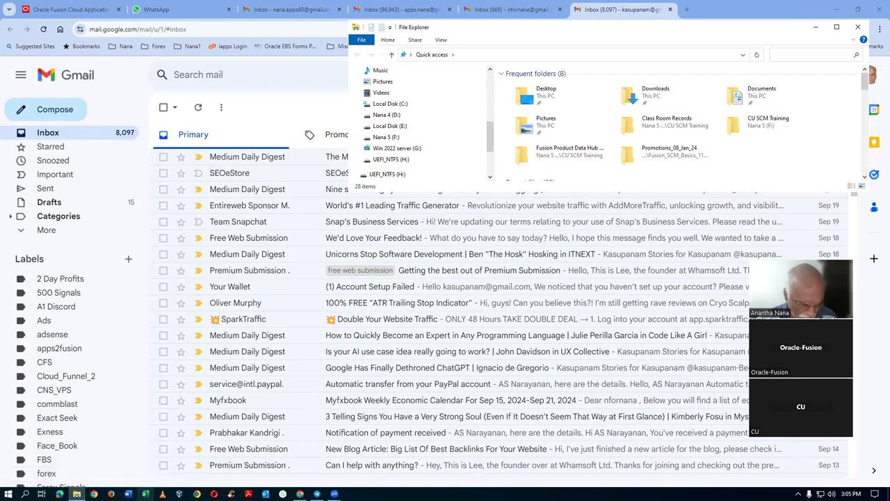
Switch to Excel, search the workbooks for "procurement" and open Fusion_Procurement_Work_Sheet from the CU SCM Training folder.
left_click(145, 493)
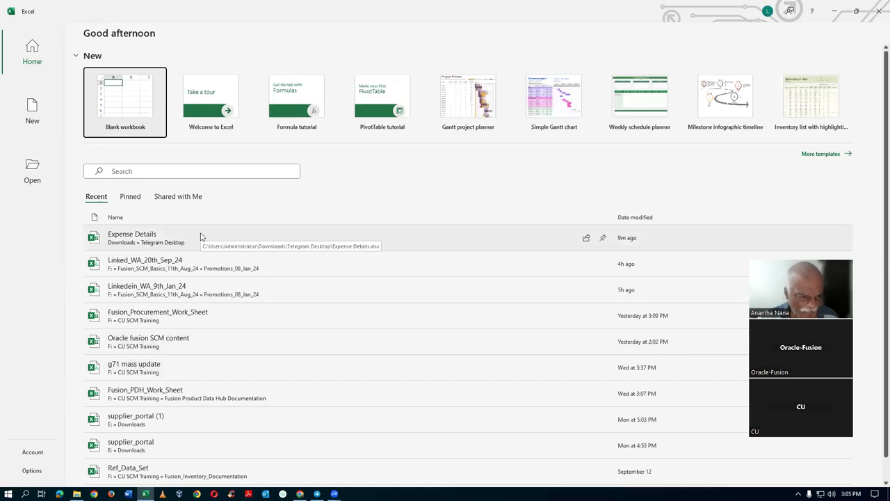
scroll(222, 330, "down", 1)
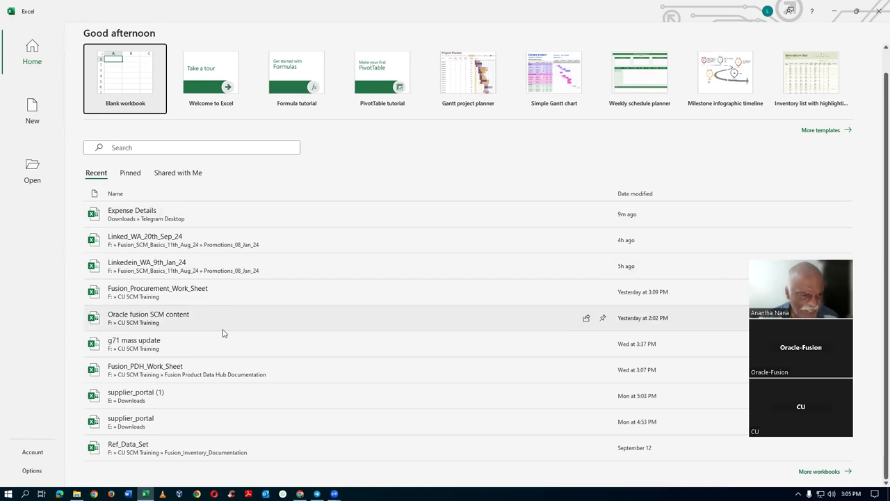
left_click(132, 147)
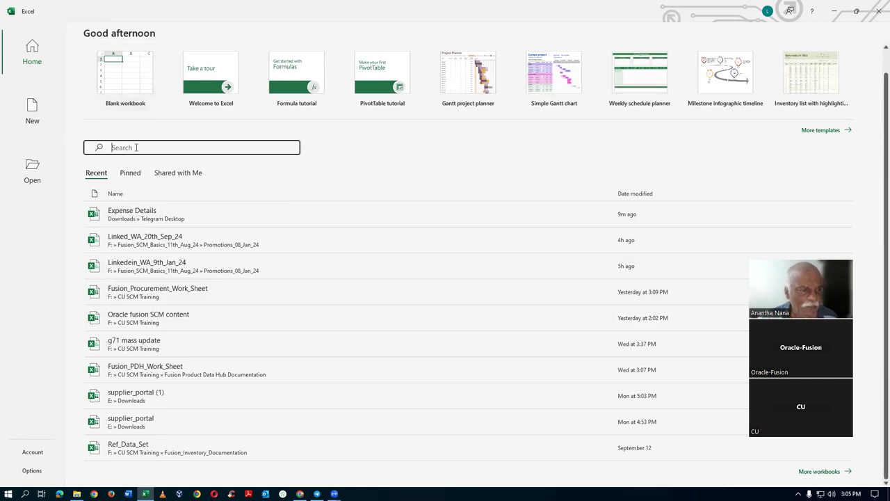
type("procur")
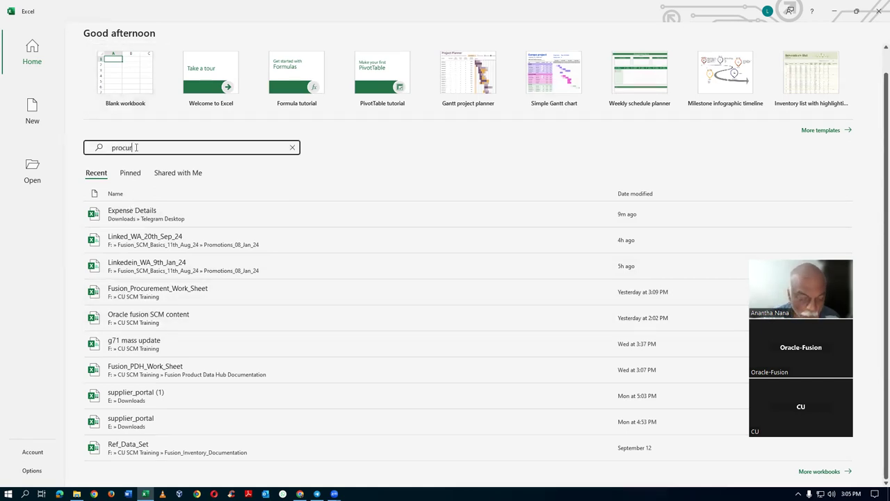
type("ement")
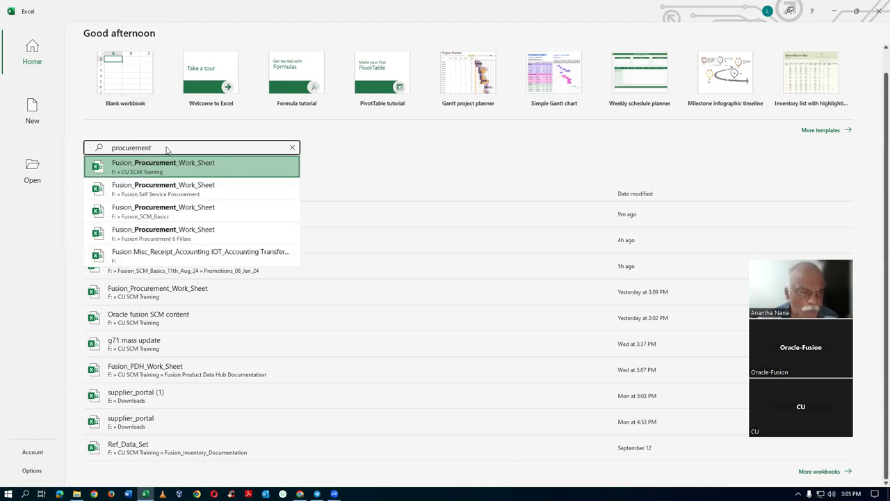
left_click(167, 162)
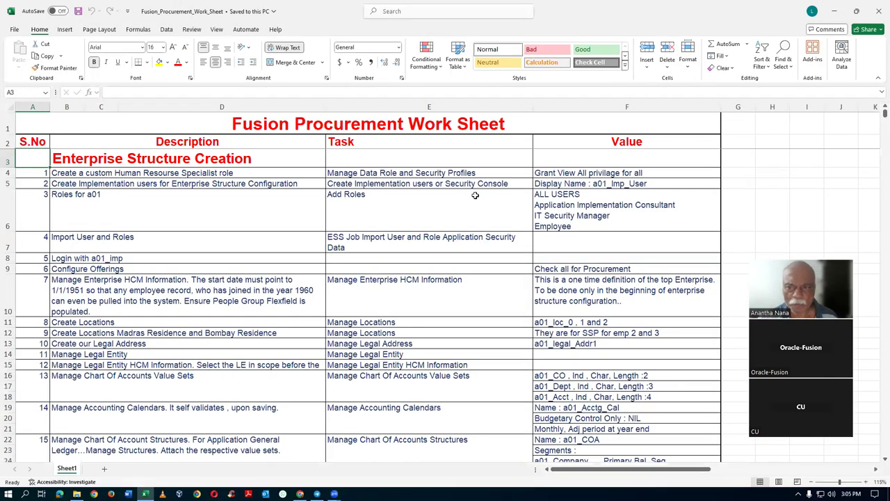
Look through the enterprise structure setup tasks in the worksheet, from Configure Offerings through to the job and user tasks.
left_click(324, 267)
scroll(365, 265, "down", 5)
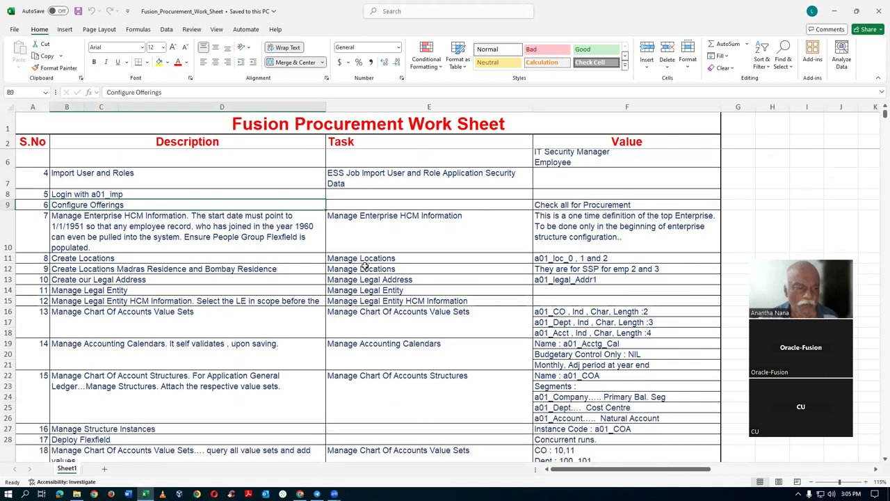
scroll(364, 266, "down", 9)
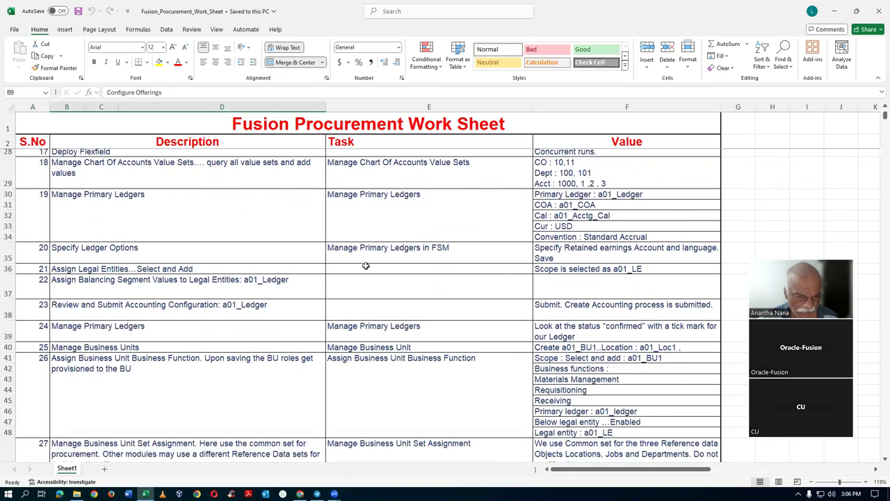
scroll(367, 264, "down", 1)
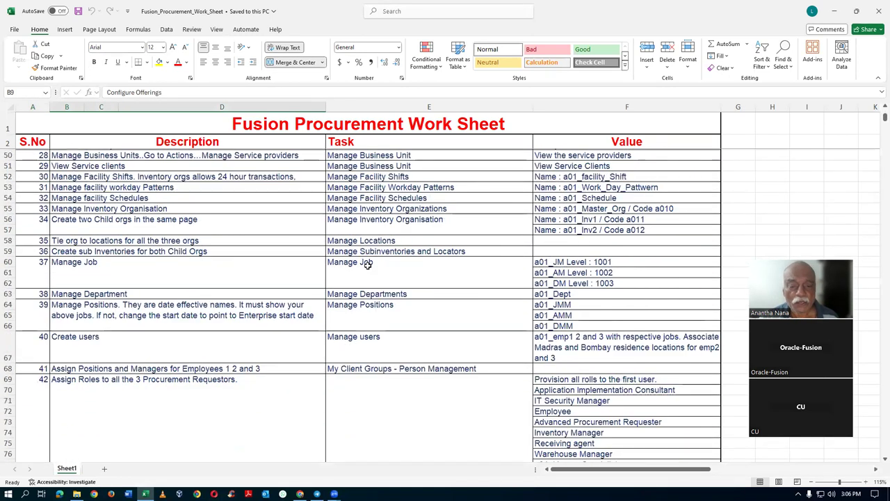
scroll(378, 266, "up", 4)
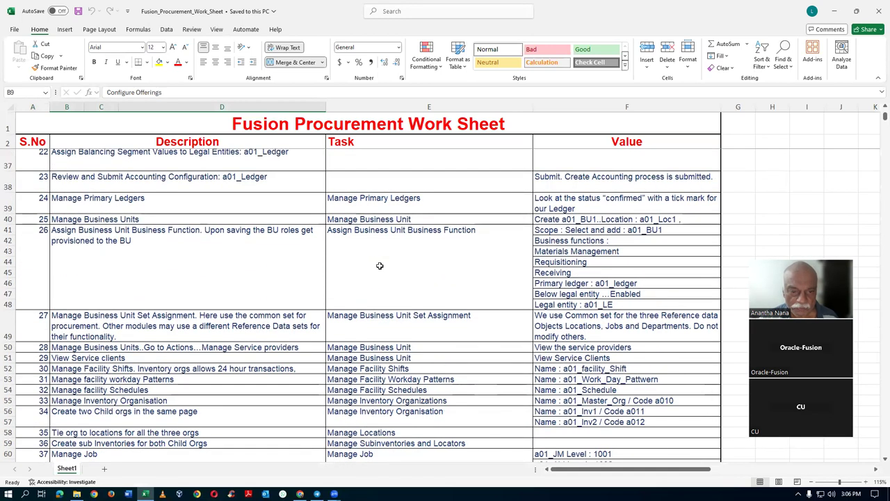
scroll(380, 266, "up", 2)
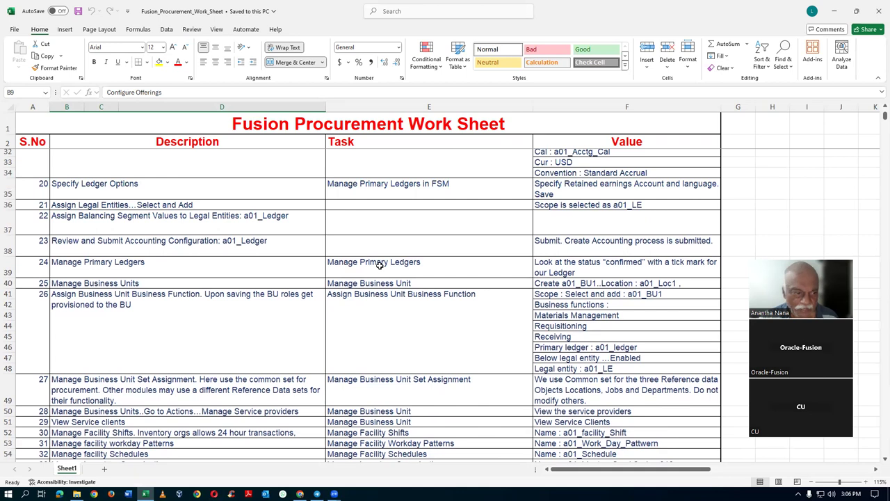
scroll(380, 265, "up", 3)
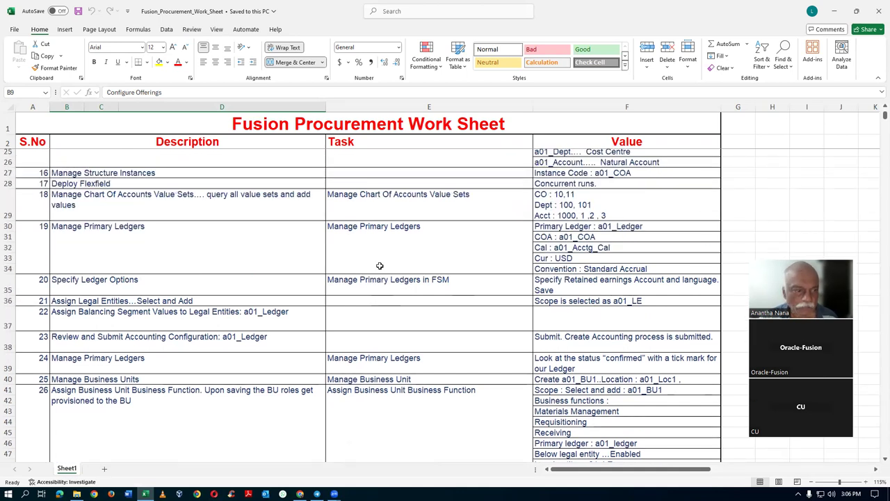
scroll(380, 266, "up", 4)
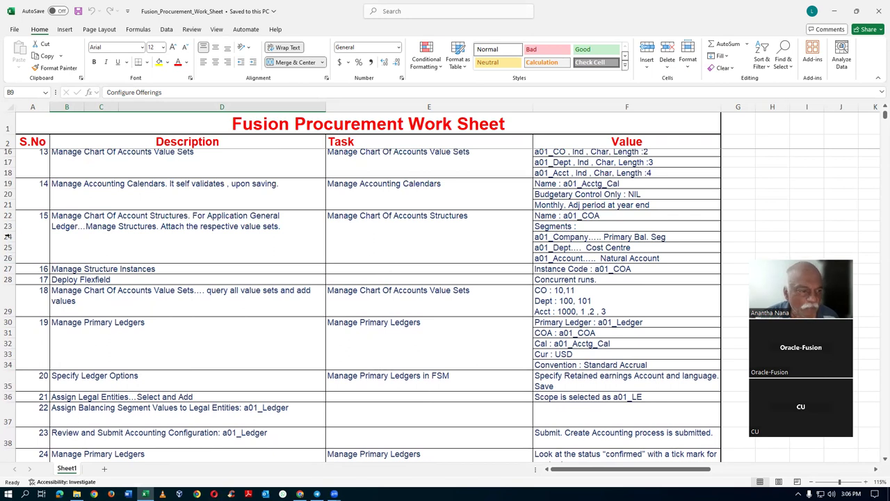
Review the worksheet rows for chart of accounts structures, flexfield deployment, value set values and Manage Primary Ledgers.
left_click(30, 237)
left_click_drag(30, 236, 48, 237)
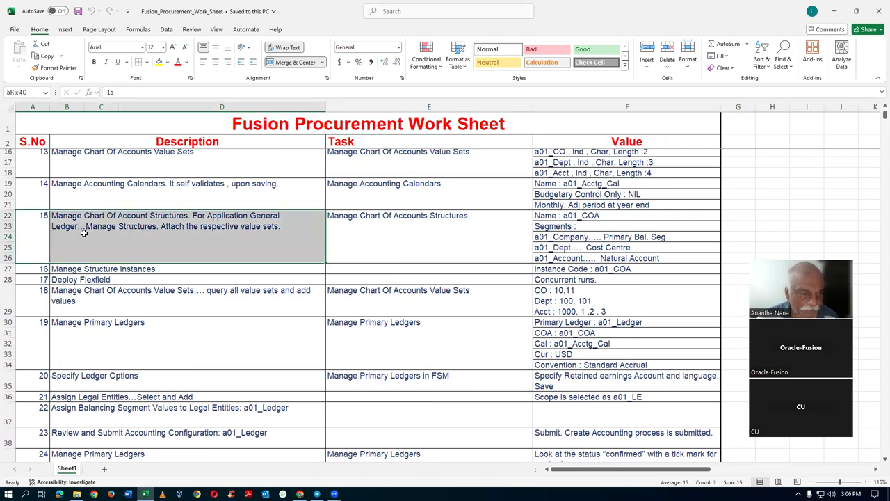
left_click(105, 280)
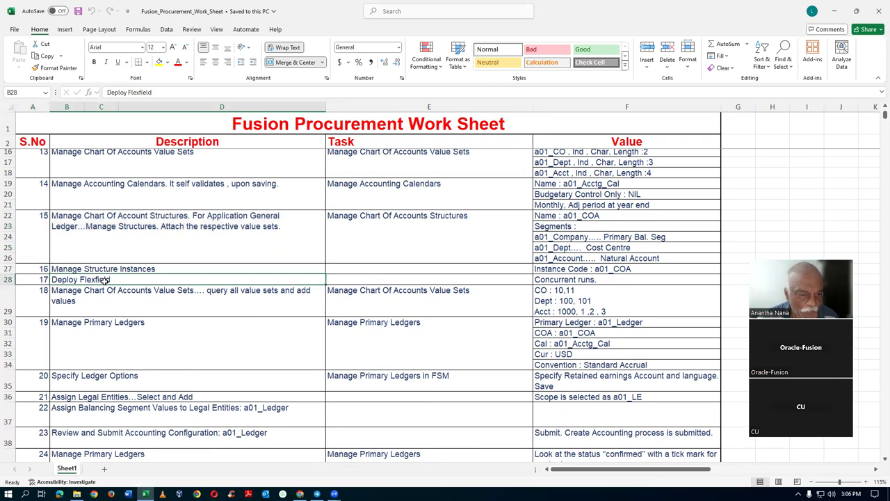
left_click(121, 306)
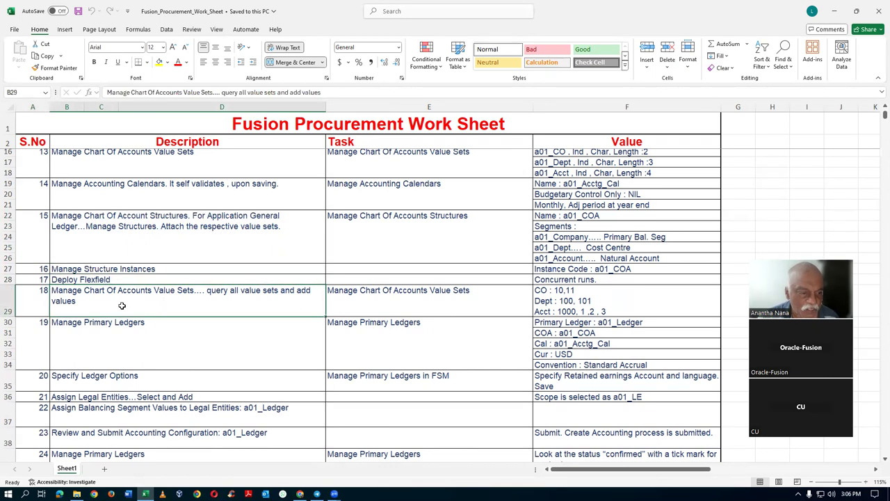
left_click(9, 305)
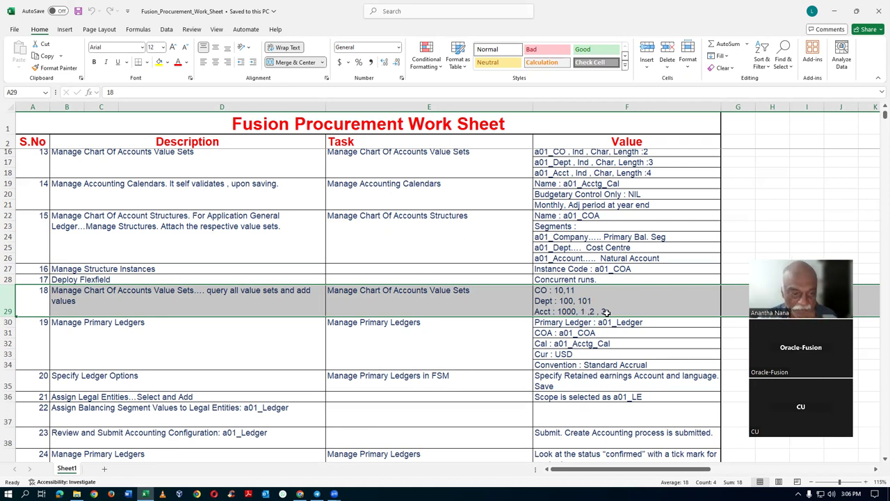
left_click(198, 339)
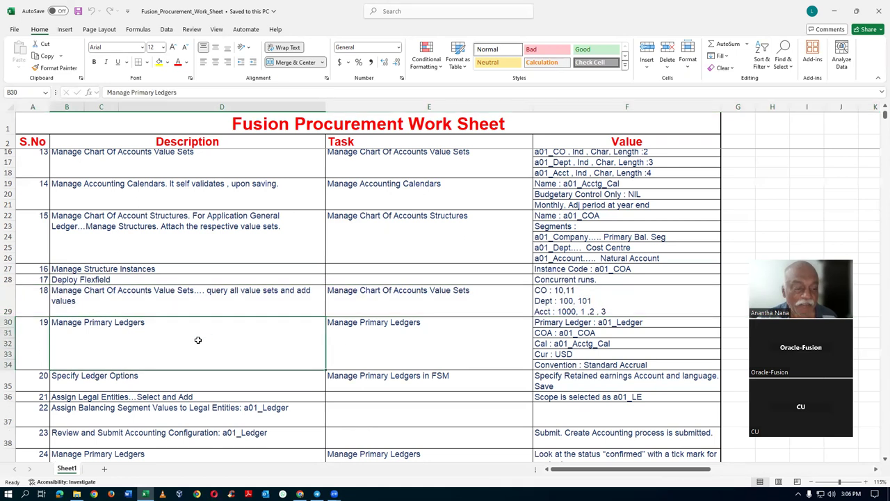
left_click(388, 344)
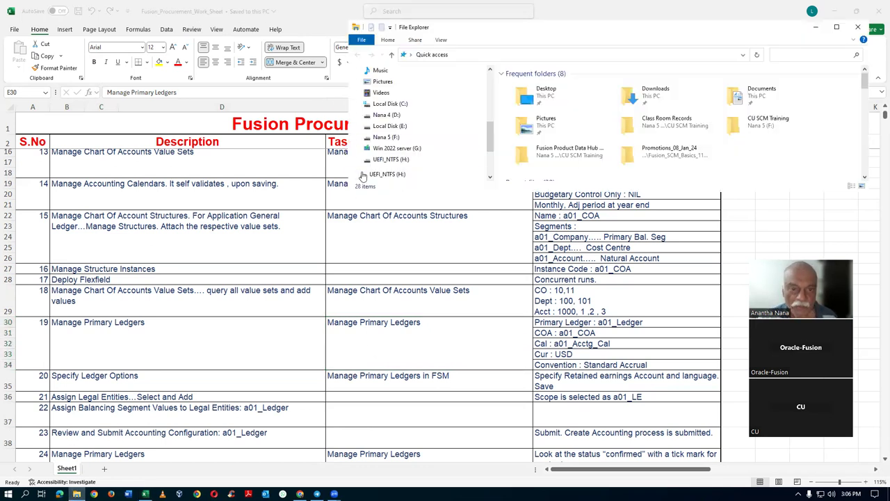
In File Explorer, open the 03_Vision_Enterprise_Structure PDF from CU SCM Training > Additional_Docs_Records_4 on drive F.
left_click(385, 137)
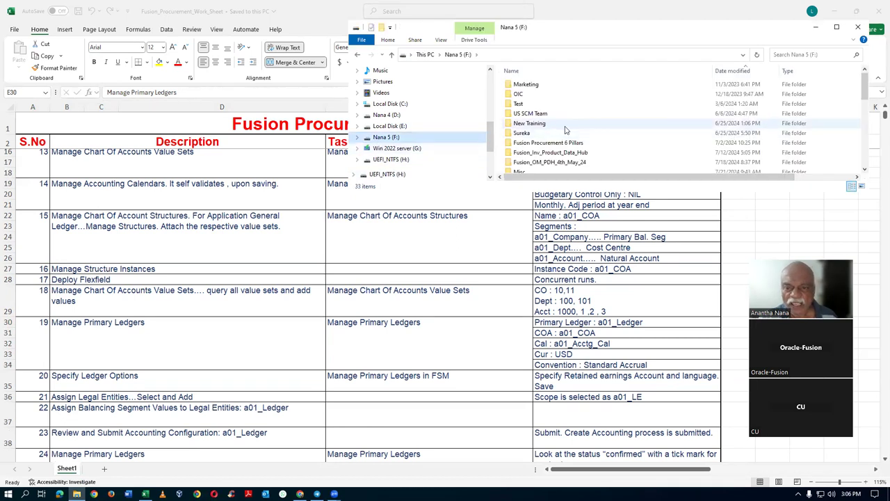
scroll(566, 130, "down", 3)
scroll(565, 132, "down", 2)
scroll(565, 132, "up", 1)
double_click(556, 111)
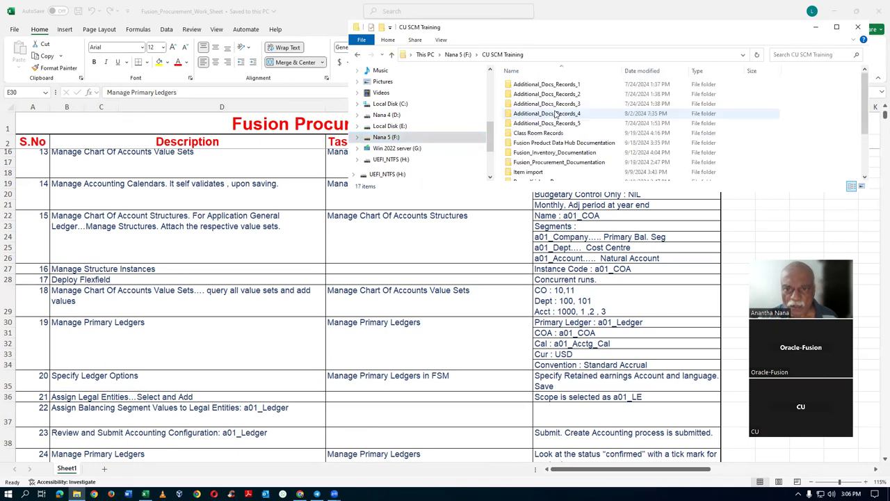
double_click(600, 113)
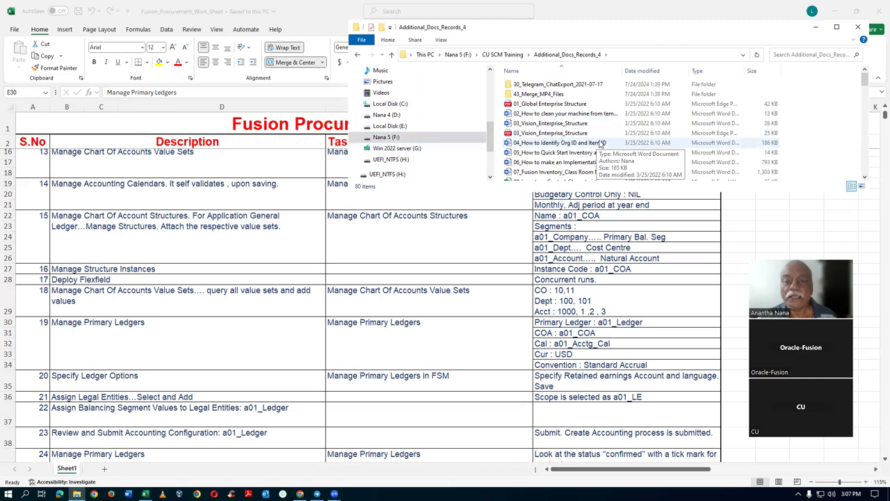
left_click(601, 133)
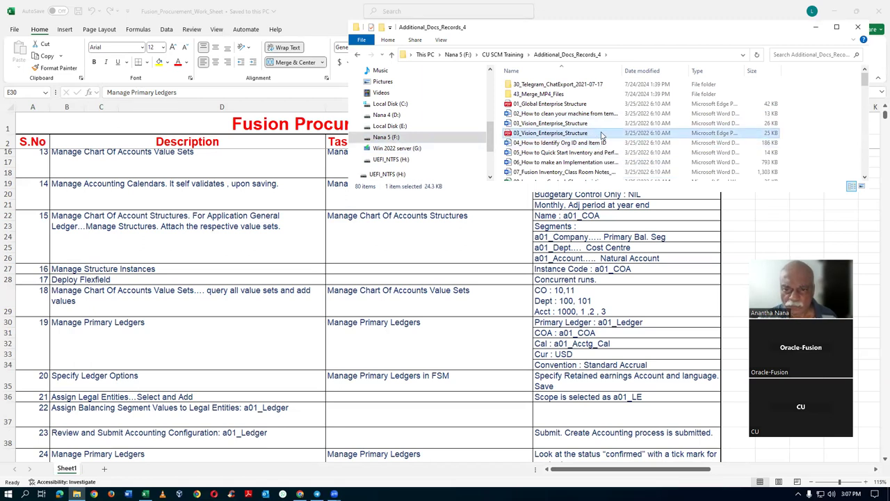
double_click(602, 134)
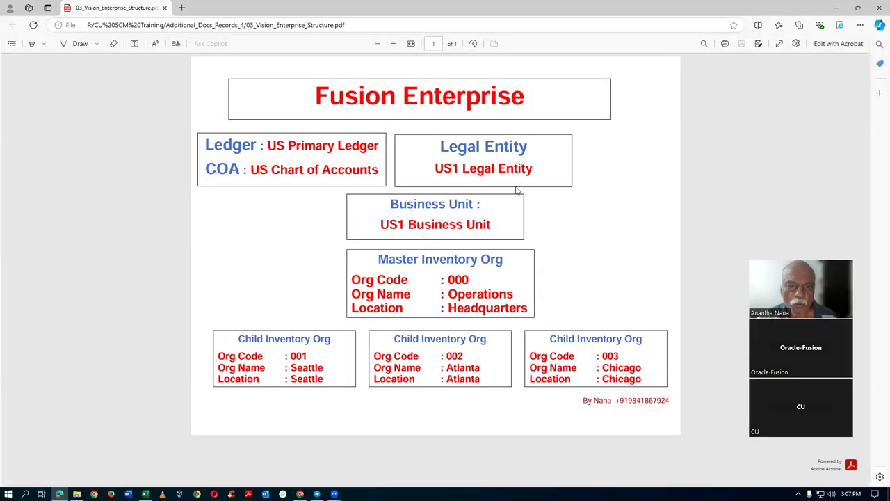
Examine the Legal Entity, Ledger and COA boxes in the Fusion Enterprise diagram.
left_click_drag(449, 146, 510, 146)
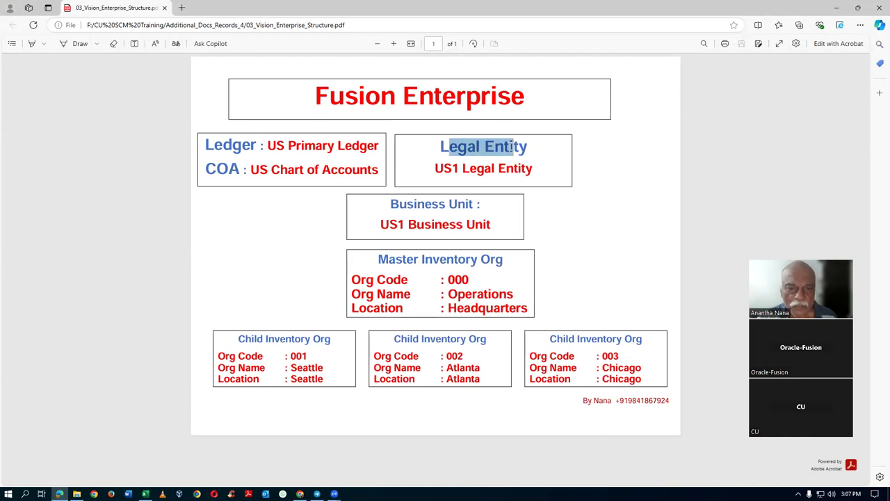
left_click_drag(229, 170, 302, 169)
left_click_drag(222, 144, 346, 148)
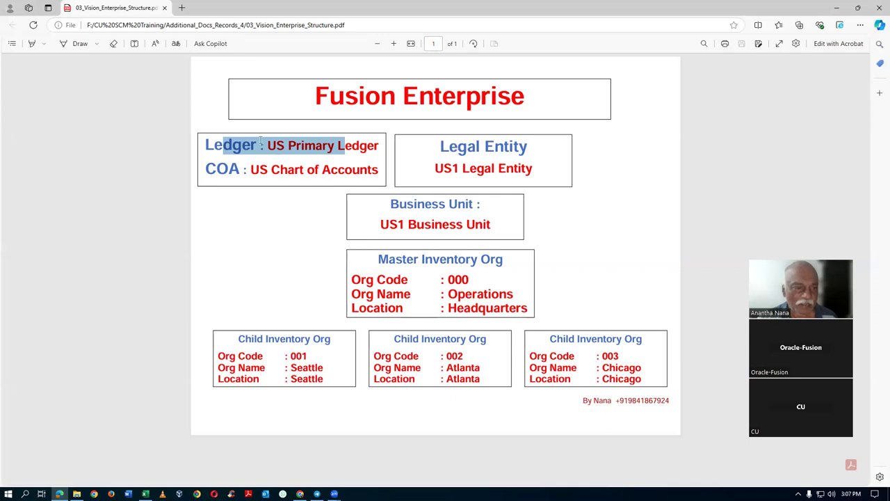
left_click(226, 167)
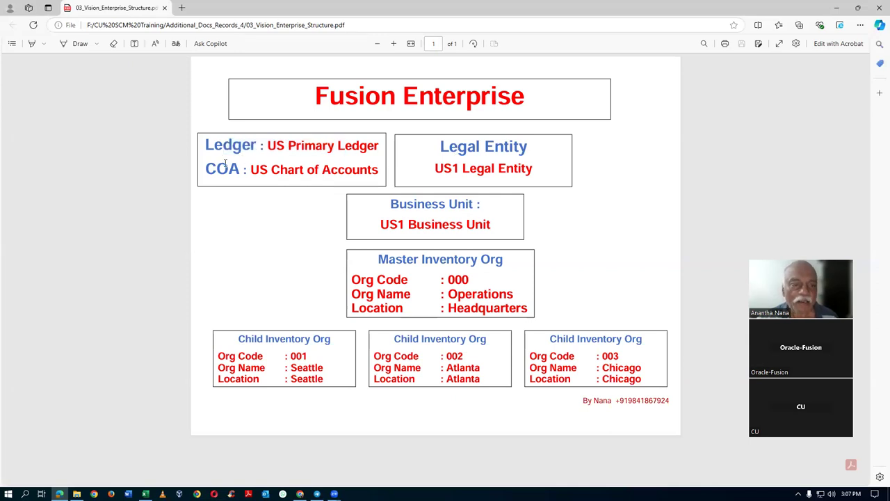
left_click_drag(206, 146, 473, 167)
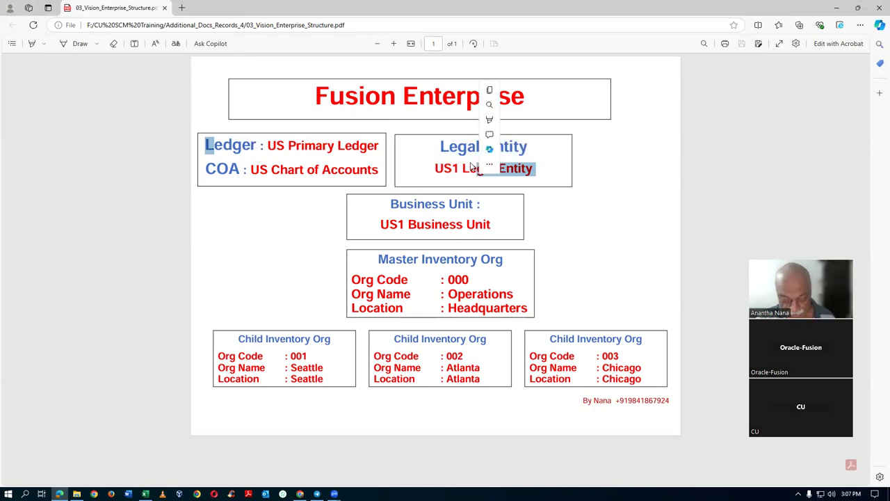
left_click(205, 137)
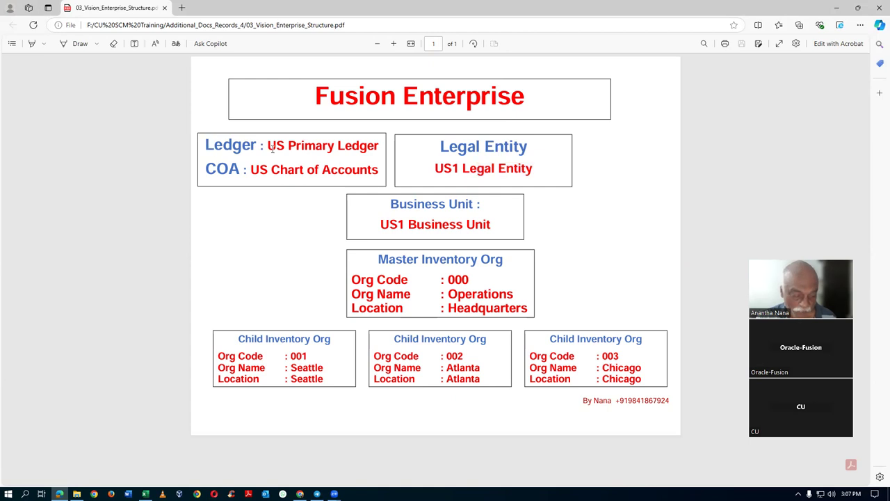
Return to the procurement worksheet in Excel and copy the Manage Primary Ledgers task name from row 30.
key("alt+Tab")
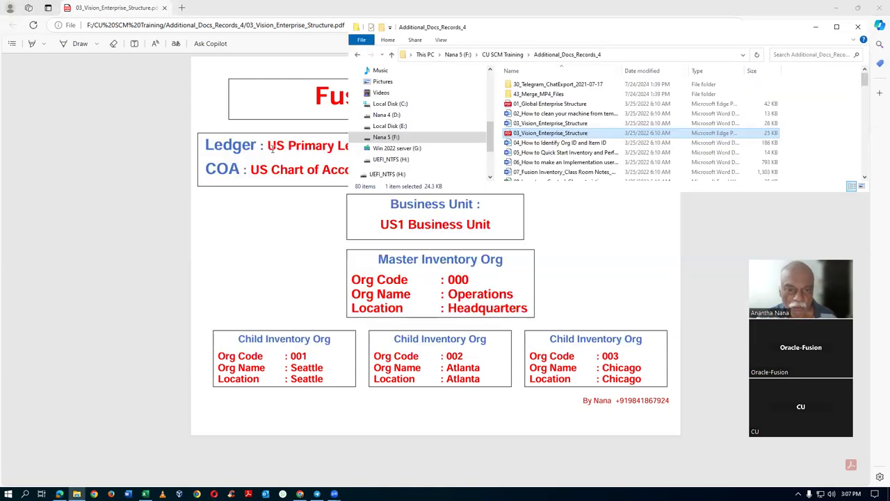
key("alt+Tab")
key("alt+Tab")
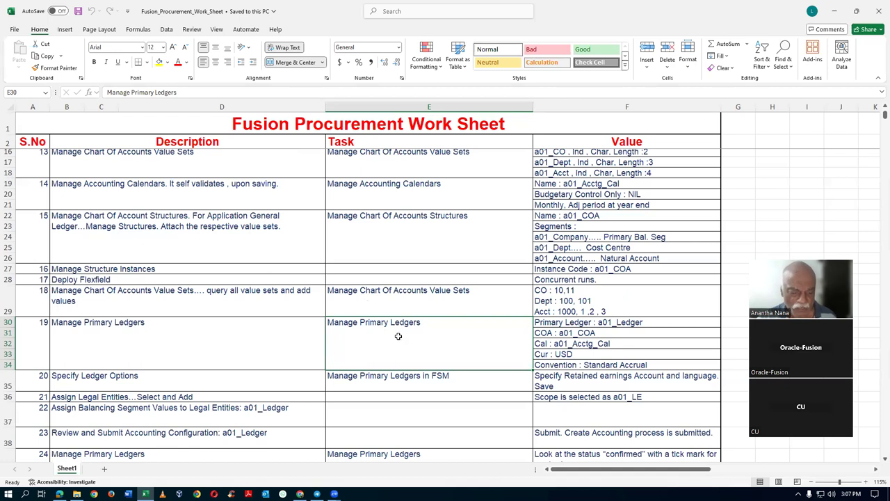
key("ctrl+c")
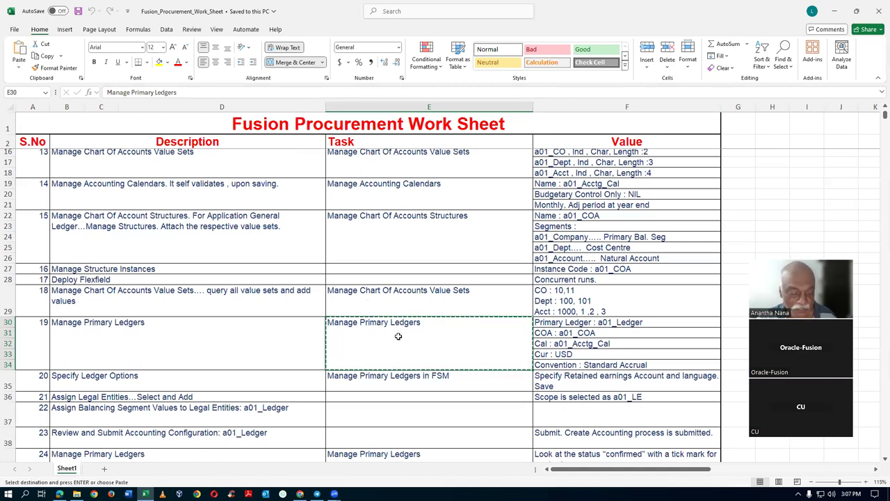
Switch to the Oracle Fusion Cloud Applications home page in Chrome.
key("alt+Tab")
key("alt+Tab")
key("alt+Tab")
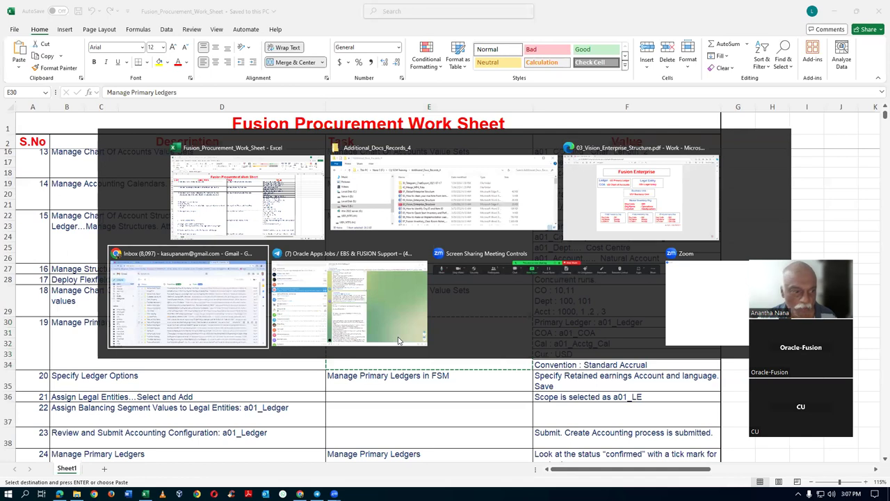
left_click(76, 9)
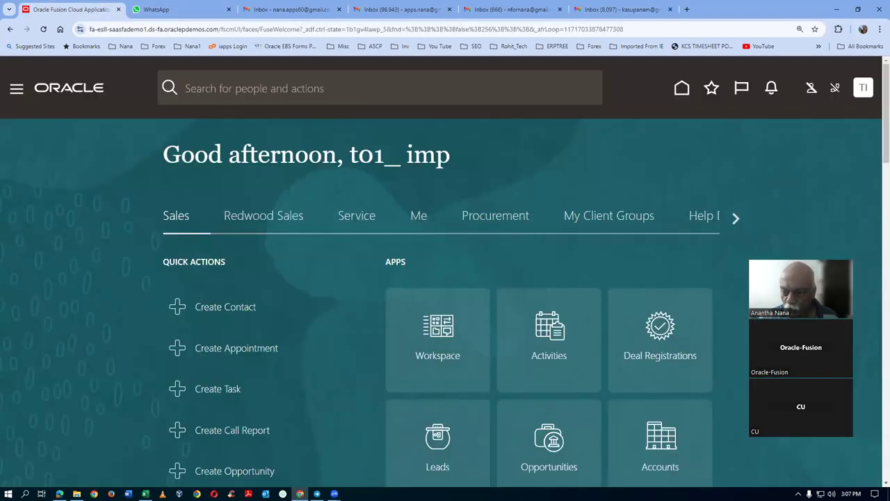
left_click(749, 267)
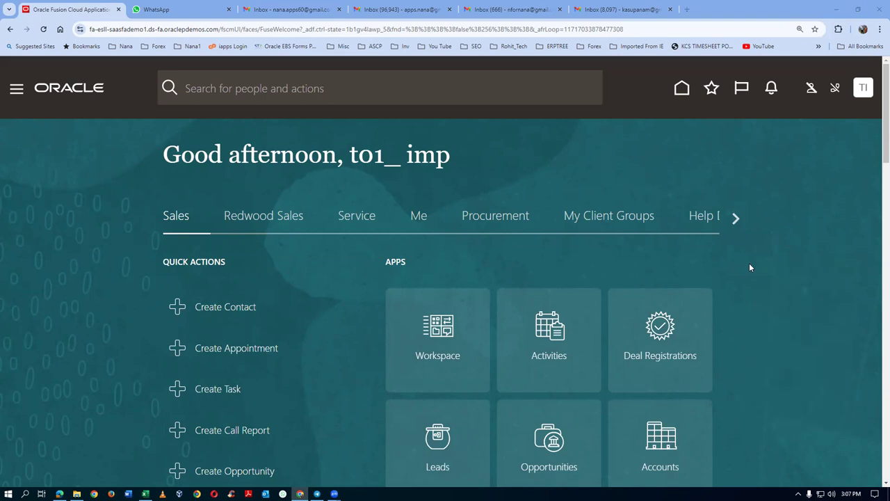
Open Setup and Maintenance and go to its general task search page.
left_click(861, 96)
left_click(643, 296)
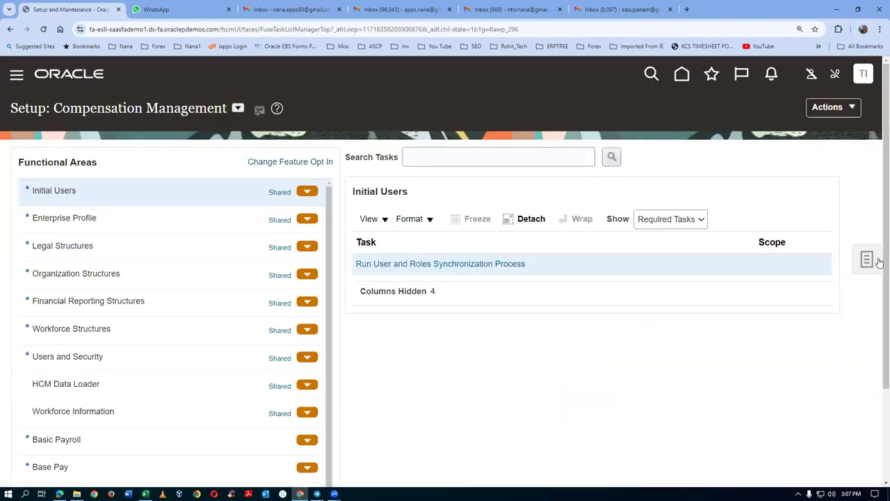
left_click(867, 262)
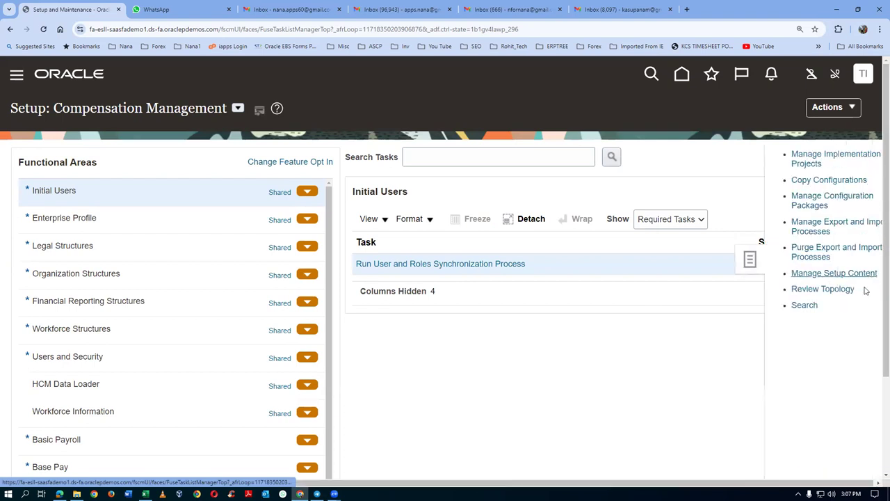
left_click(780, 307)
Search for the copied task name Manage Primary Ledgers and open the matching task.
left_click(276, 156)
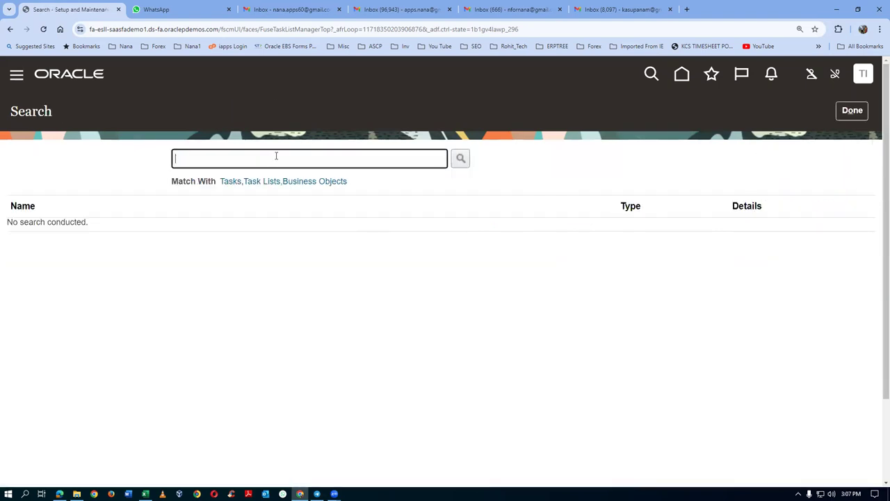
key("ctrl+v")
key("Return")
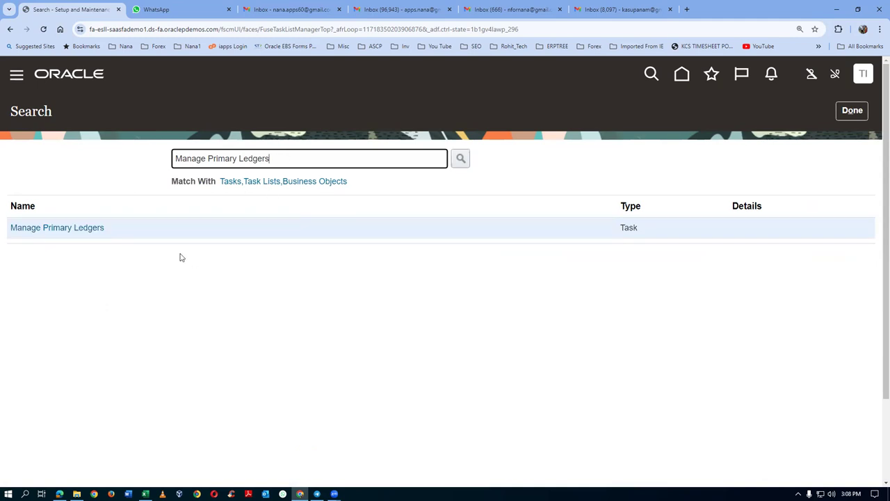
left_click(54, 229)
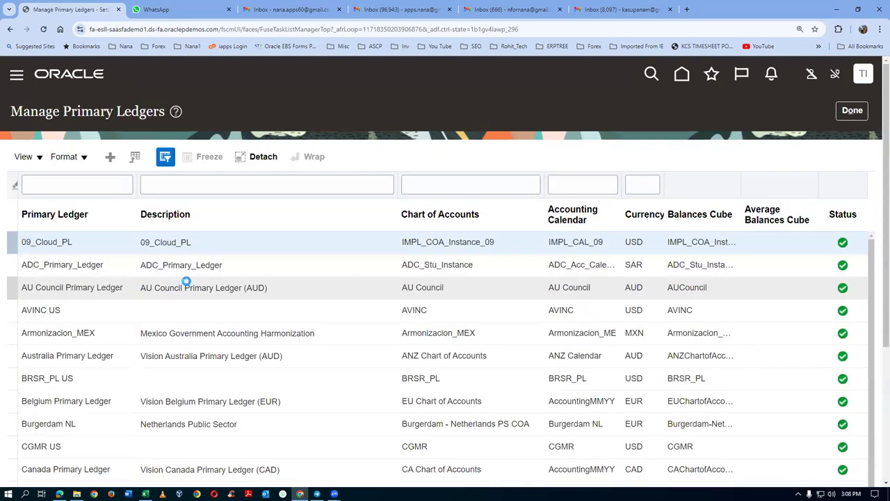
Start creating a primary ledger with "t01 primary ledger" as both its name and description.
left_click(109, 158)
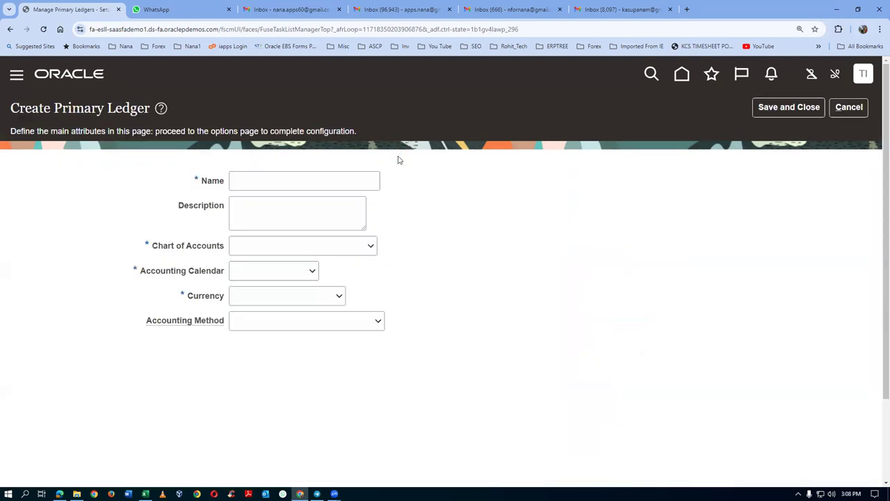
left_click(290, 178)
type("t01")
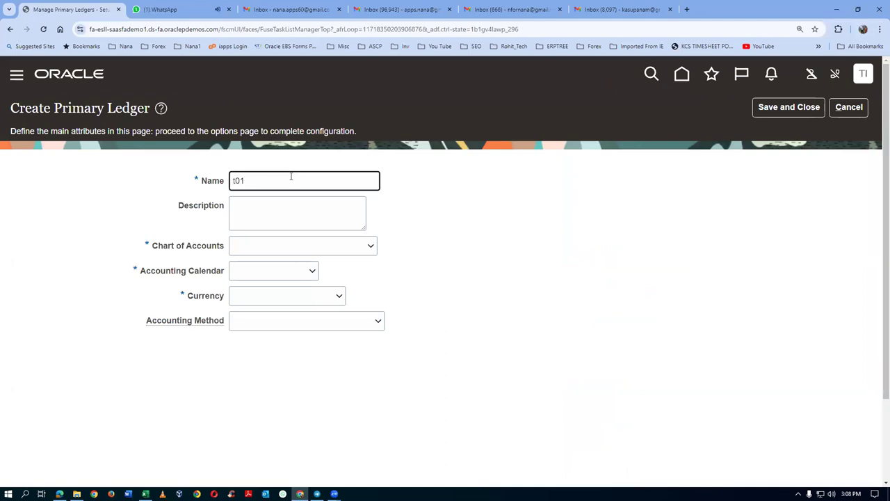
type(" primary ledger")
left_click_drag(326, 182, 202, 204)
left_click(251, 209)
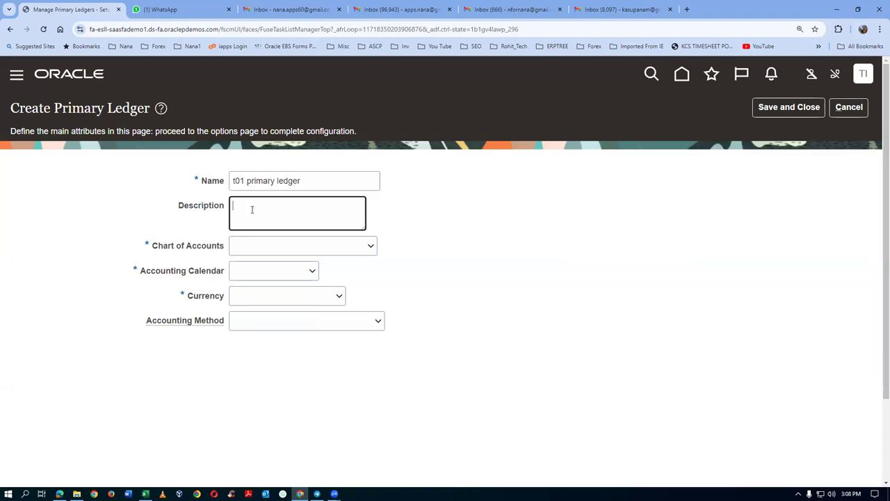
key("ctrl+v")
Assign the t01_COA chart of accounts and the t01_acct_cal accounting calendar to the new ledger.
left_click(330, 251)
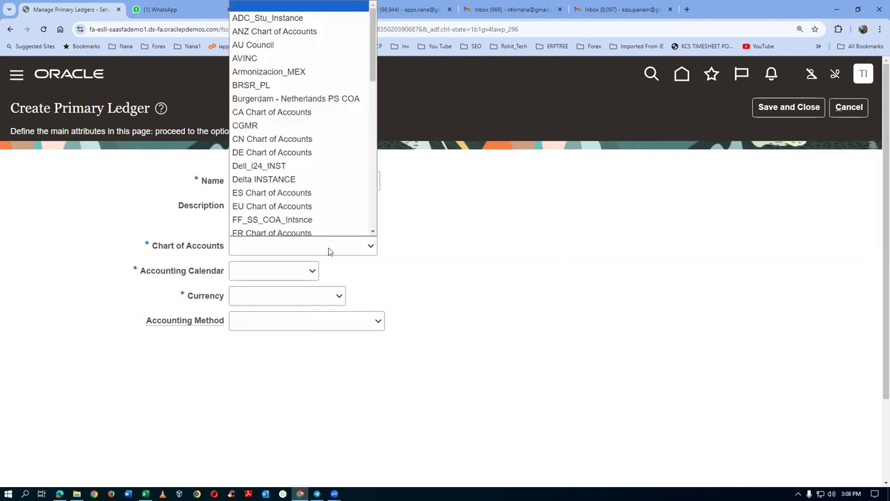
type("t01_COA")
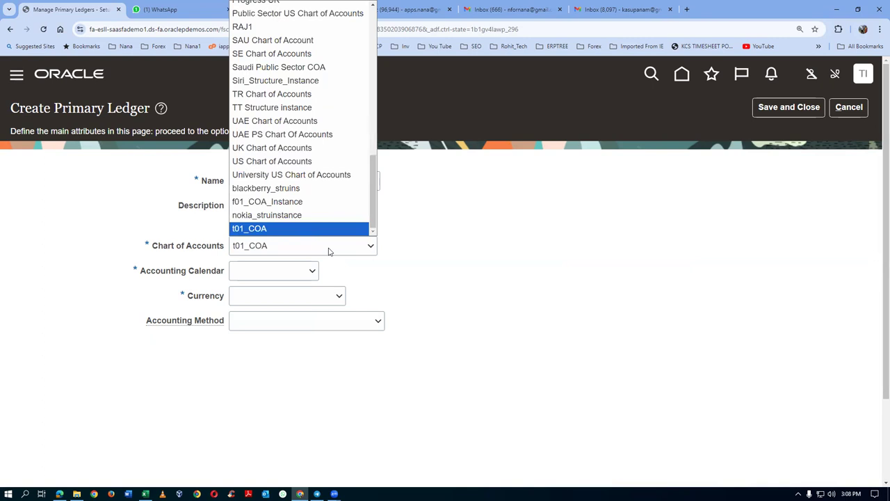
key("Return")
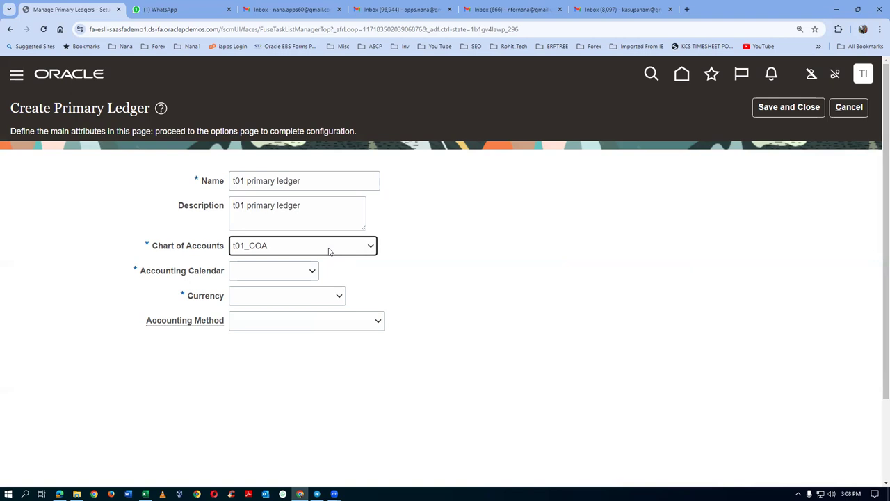
left_click(275, 276)
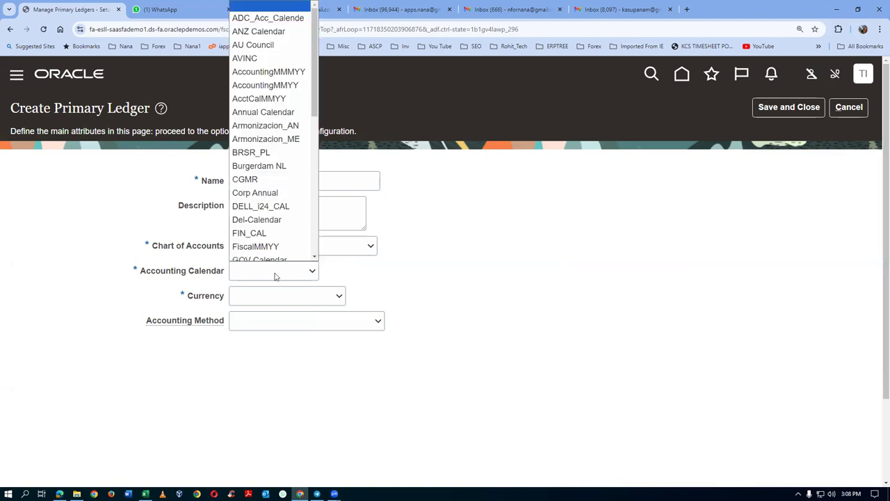
type("t01_acct_cal")
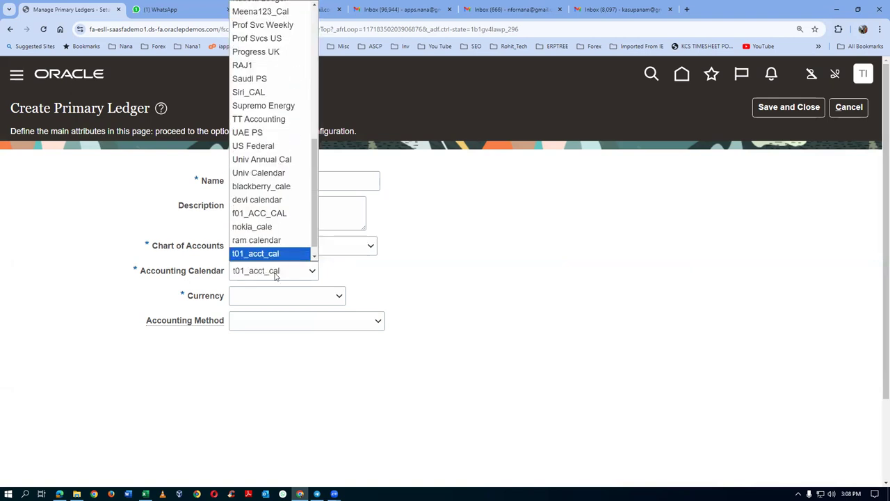
key("Return")
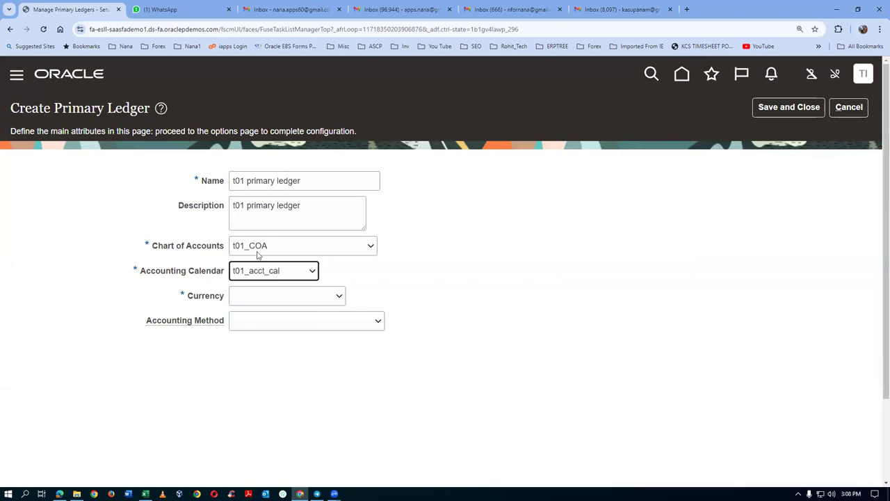
Set the ledger's currency to USD - US Dollar and accounting method to Standard Accrual, saving and closing the ledger.
left_click(256, 300)
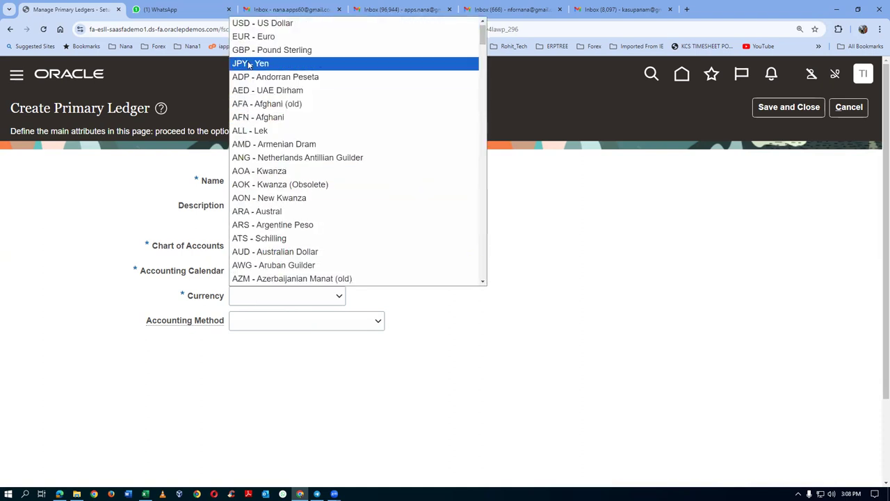
left_click(263, 34)
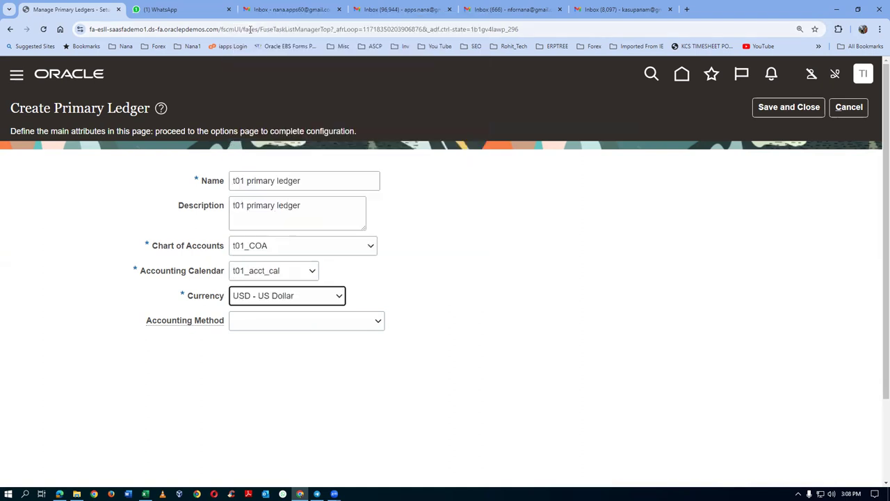
left_click(247, 326)
left_click(255, 349)
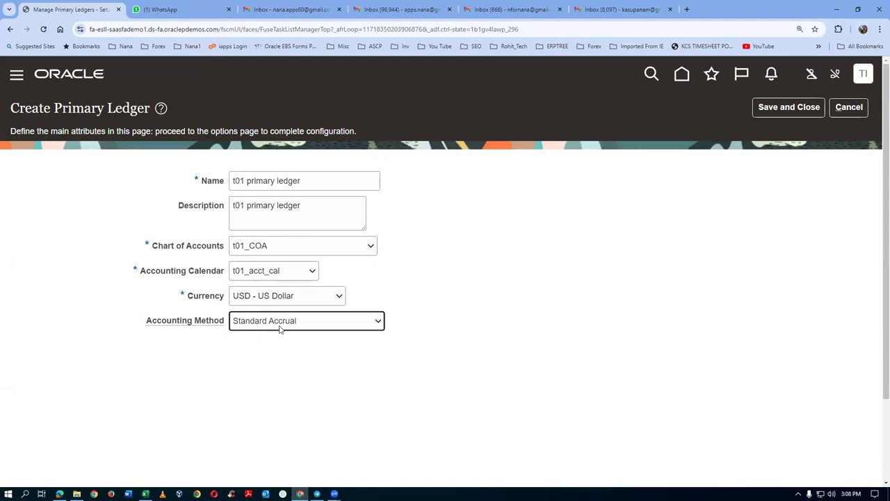
left_click(280, 329)
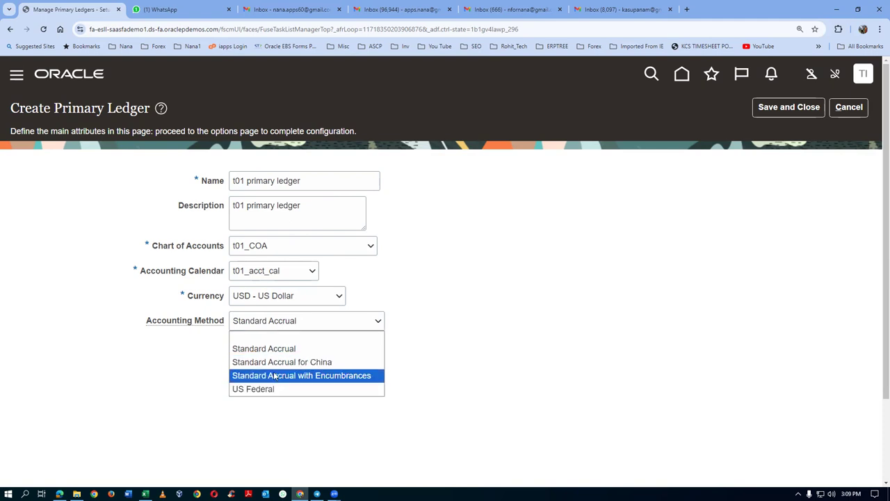
left_click(433, 332)
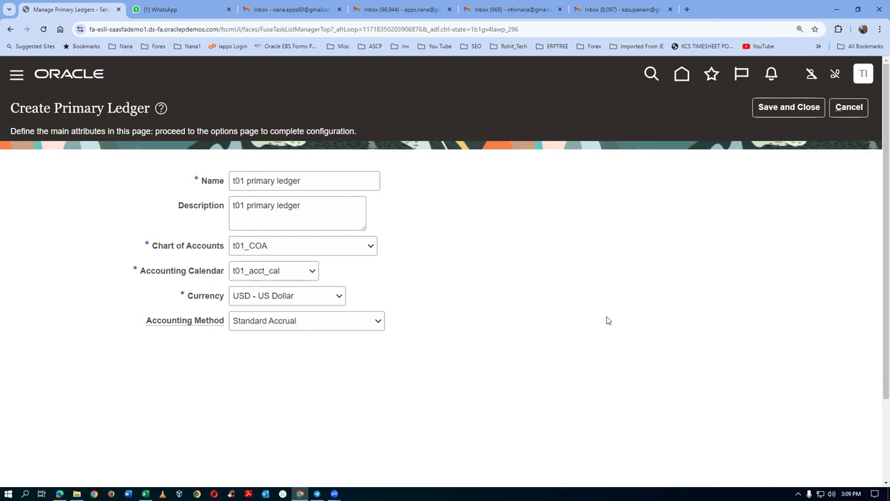
left_click(801, 110)
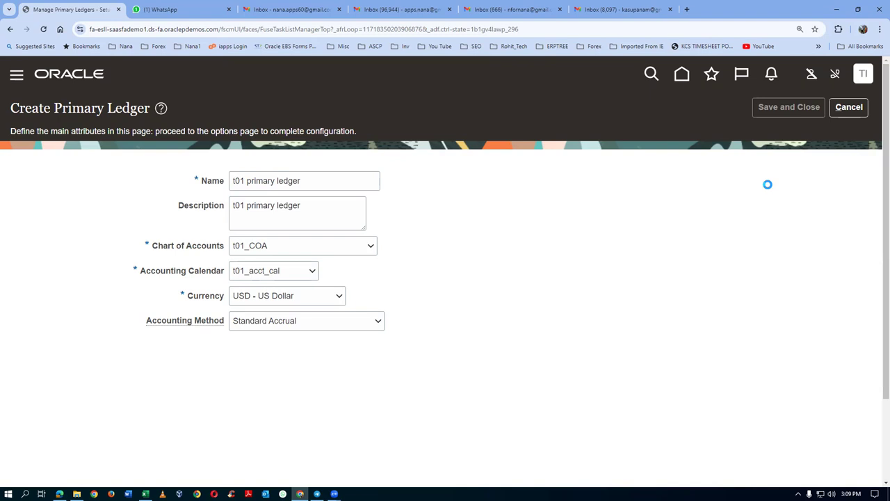
Filter the primary ledgers by t01, check the new ledger's status, and leave Manage Primary Ledgers.
left_click(75, 235)
left_click(48, 189)
type("t01")
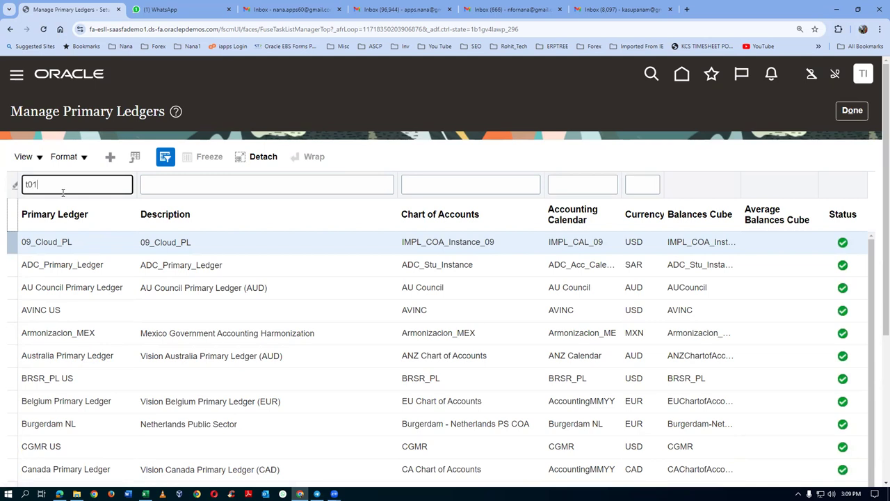
key("Return")
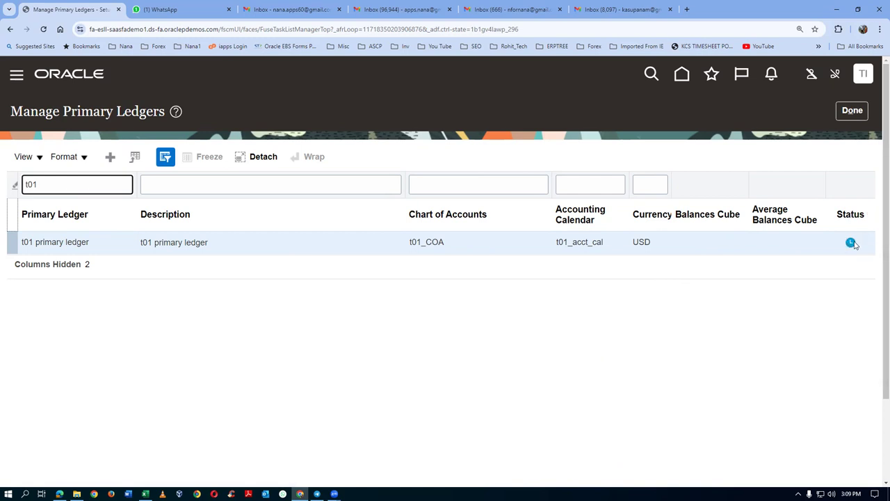
left_click(849, 114)
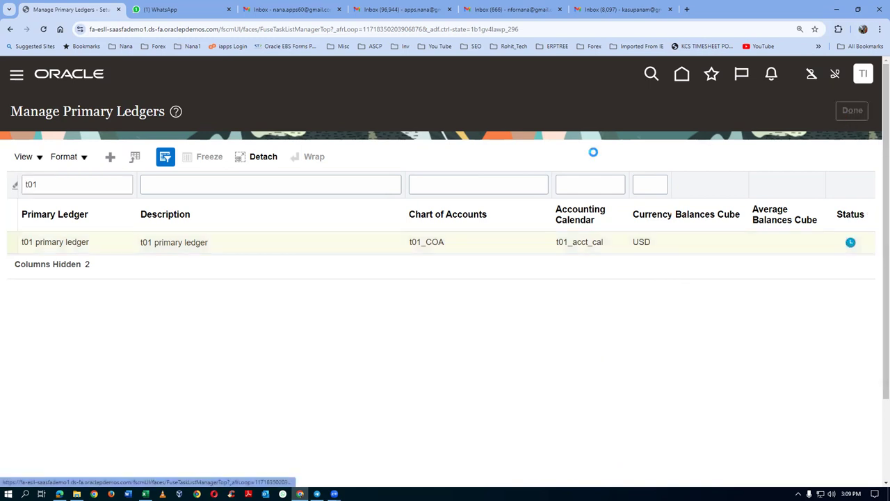
Switch to the procurement worksheet in Excel and copy the Specify Ledger Options description from row 35.
key("alt+Tab")
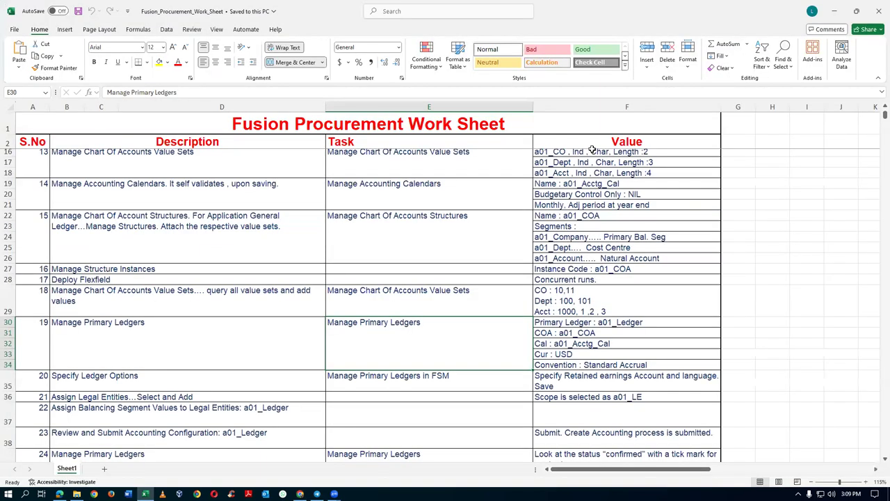
left_click(132, 334)
left_click(132, 381)
scroll(191, 361, "down", 1)
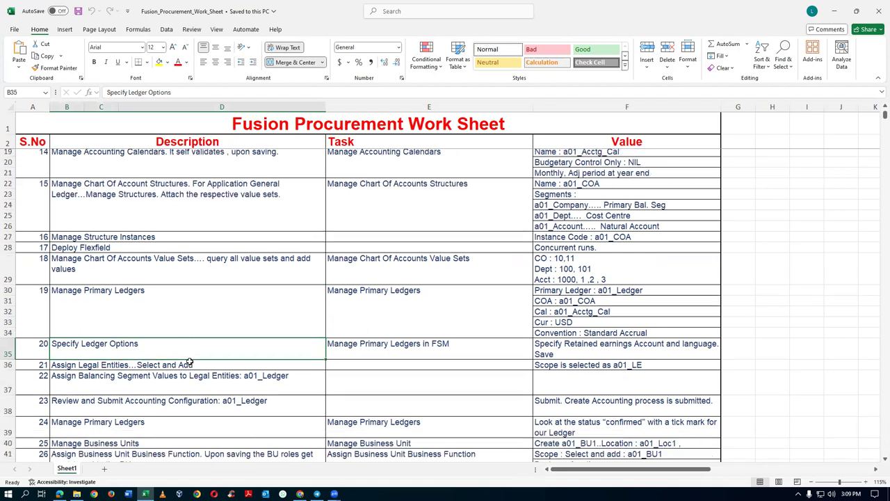
key("ctrl+c")
Back in Oracle Fusion, try opening Specify Ledger Options through the general task search, and cancel out of the ADC_Primary_Ledger options.
key("alt+Tab")
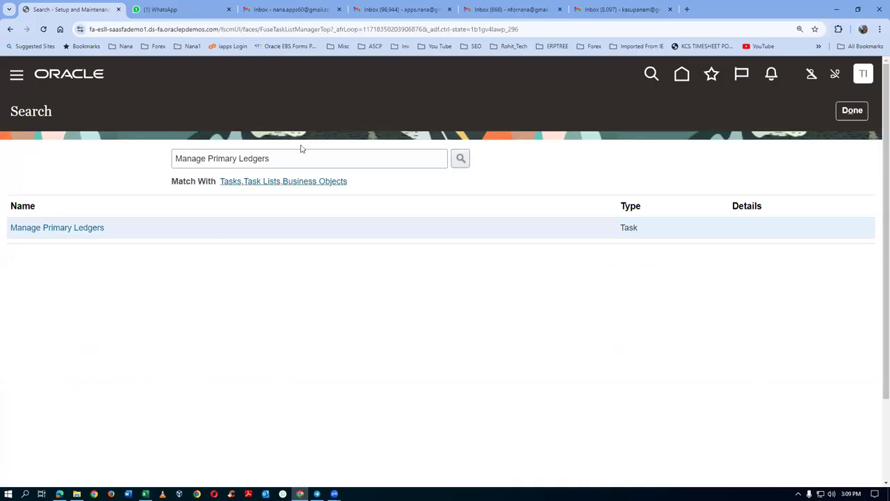
left_click_drag(296, 153, 92, 179)
key("ctrl+v")
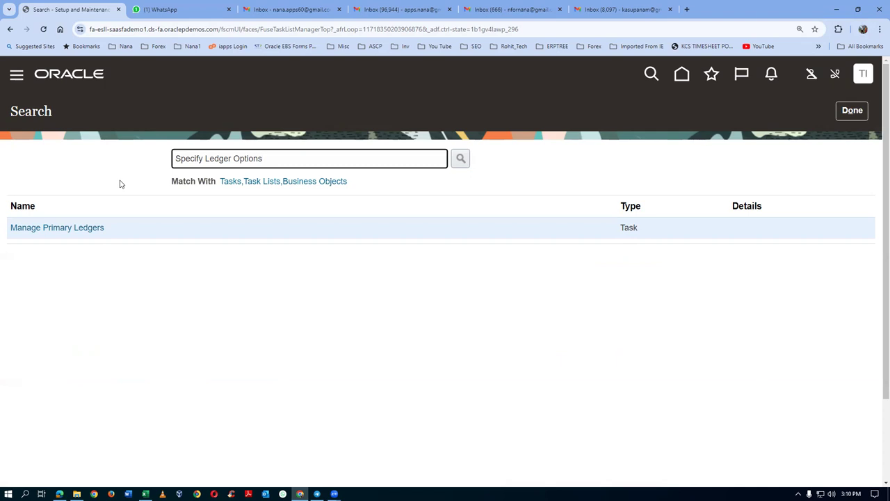
key("Return")
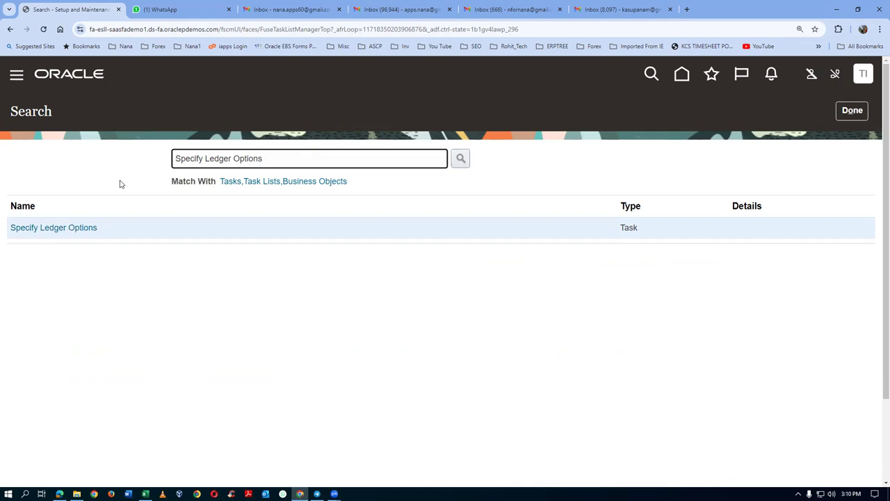
left_click(72, 229)
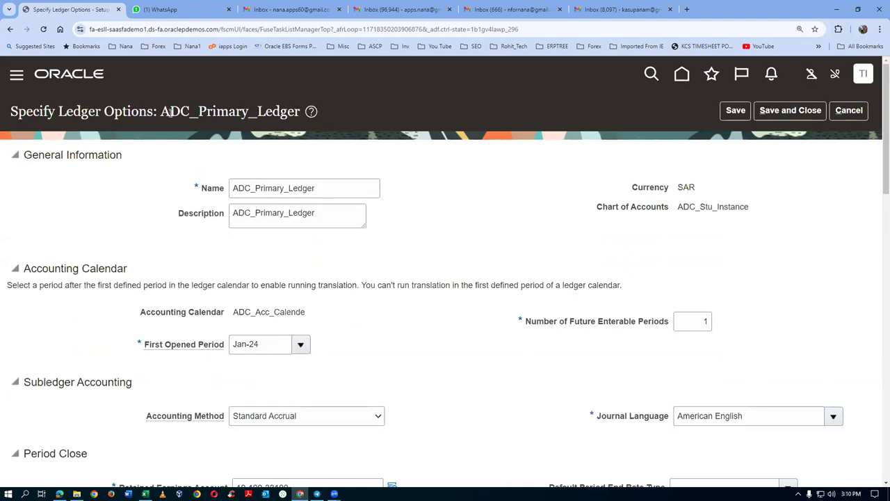
left_click_drag(163, 117, 298, 115)
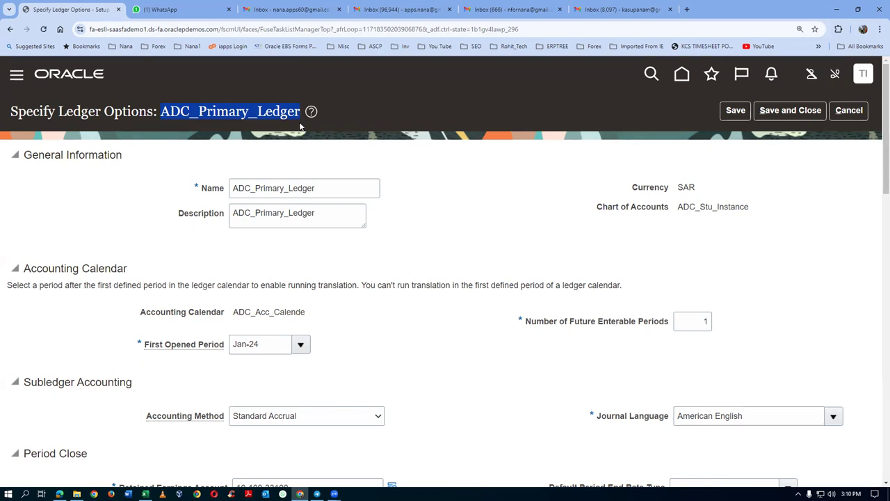
left_click(852, 111)
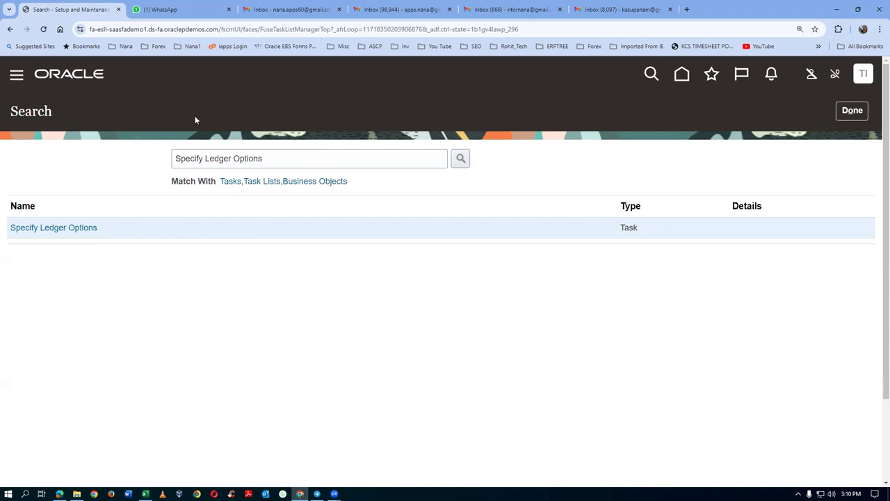
Leave the task search results and change the setup offering from Compensation Management to Financials.
left_click(847, 114)
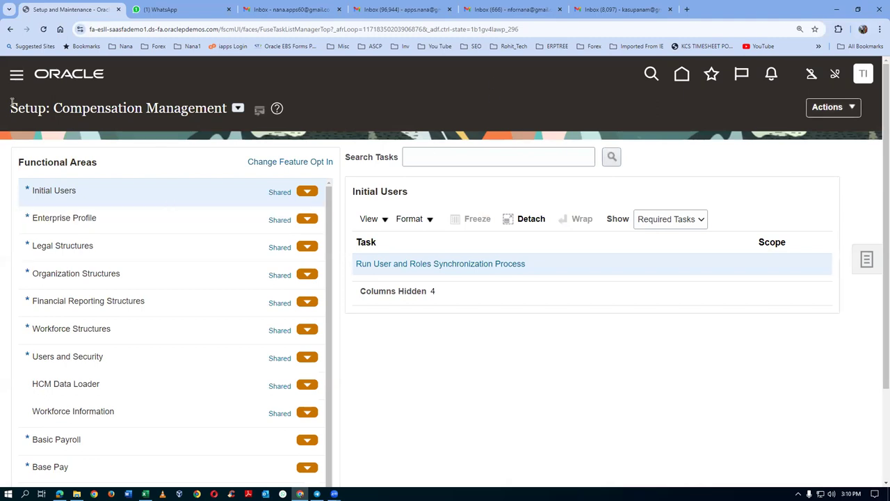
left_click(238, 110)
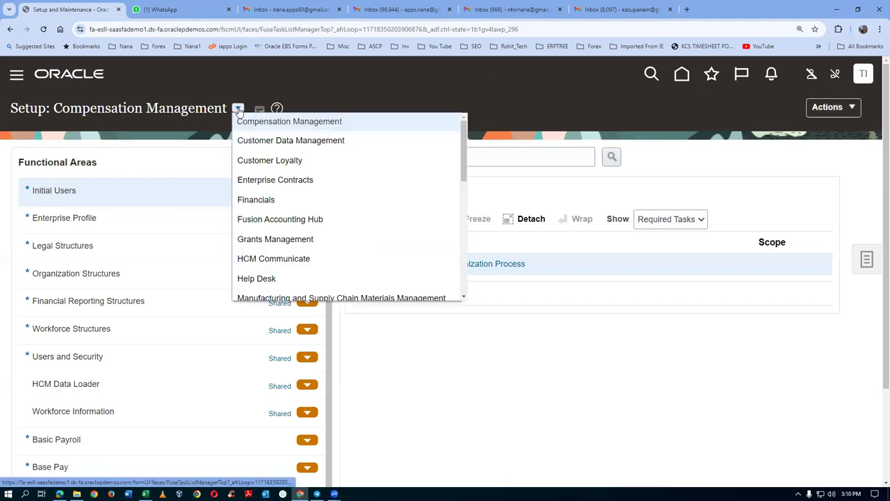
left_click(256, 200)
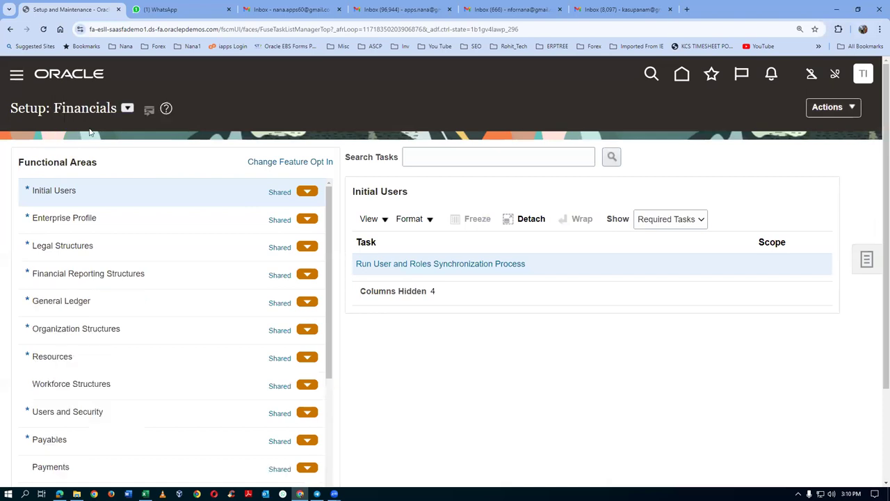
Switch to the procurement worksheet in Excel and copy the Manage Primary Ledgers task name from row 30.
left_click(426, 158)
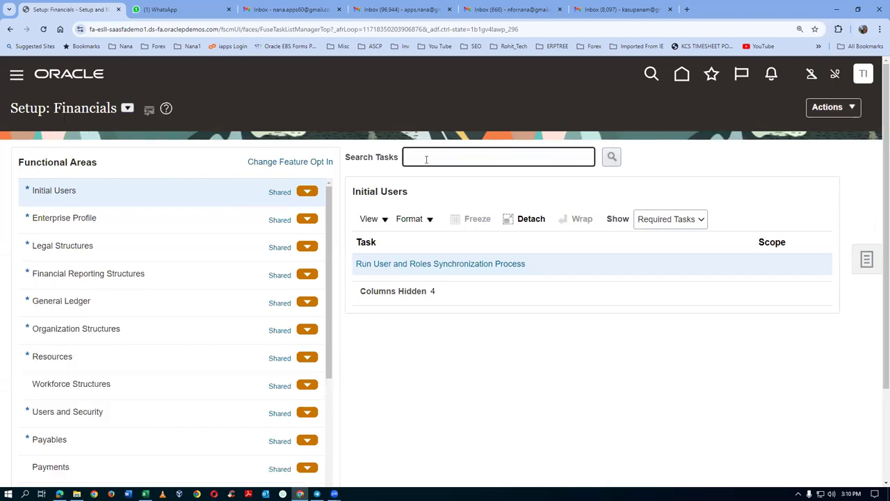
key("alt+Tab")
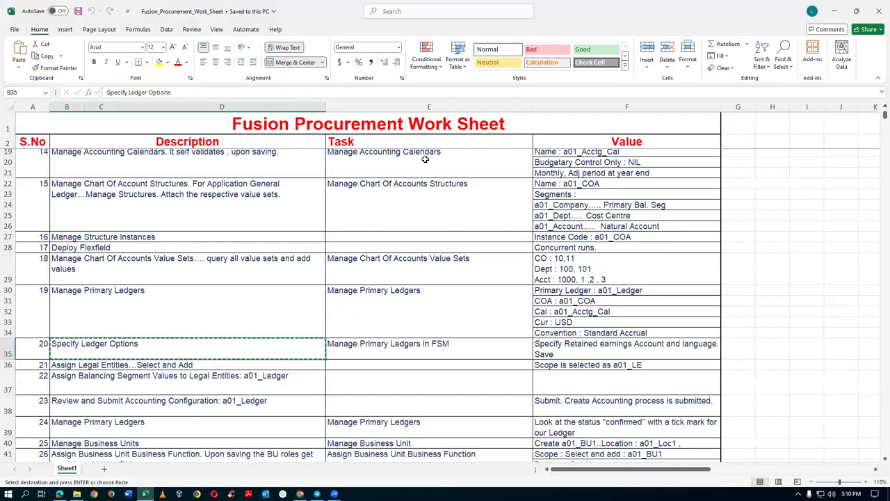
left_click(407, 305)
left_click(115, 352)
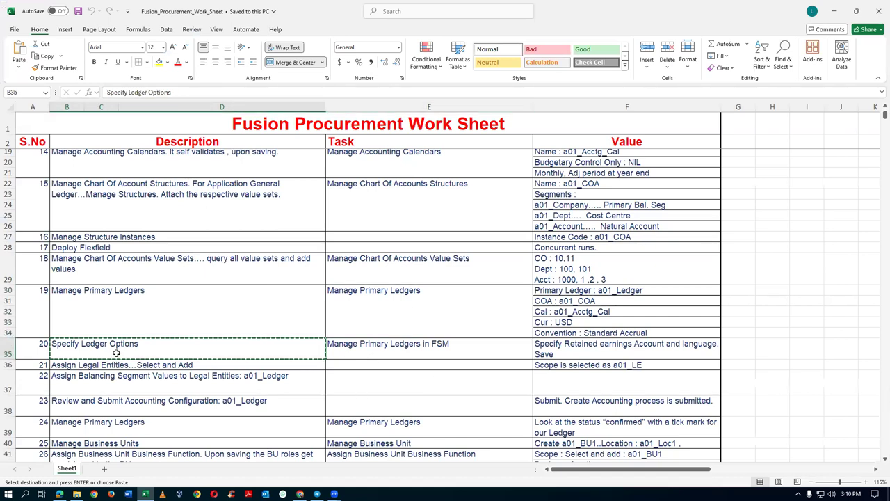
left_click(394, 308)
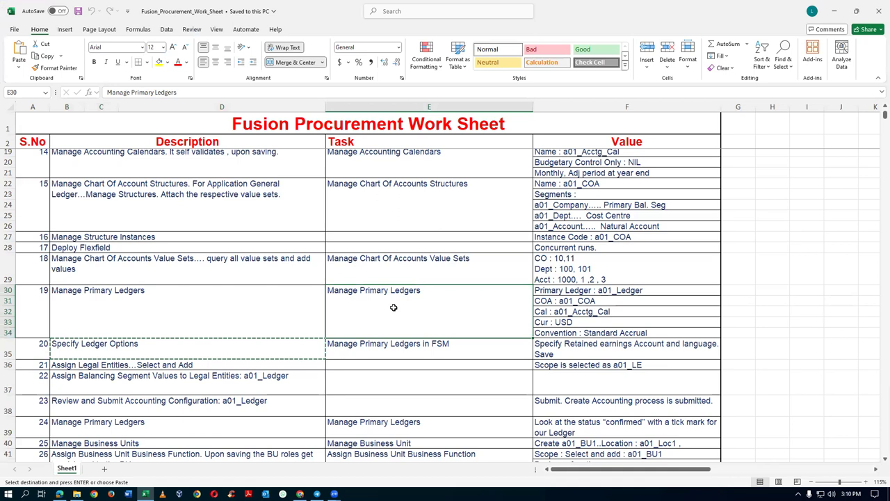
Back in Oracle Fusion, search the Financials setup tasks for Manage Primary Ledgers and show its General Ledger task list.
key("alt+Tab")
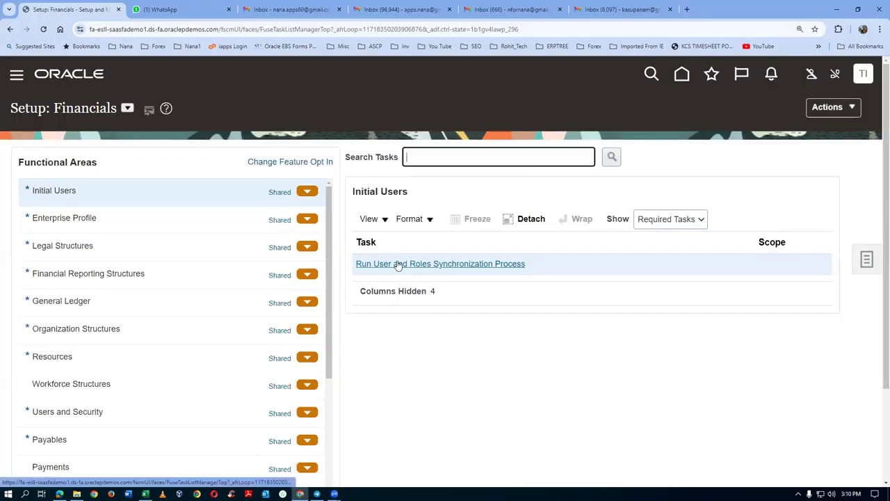
key("ctrl+v")
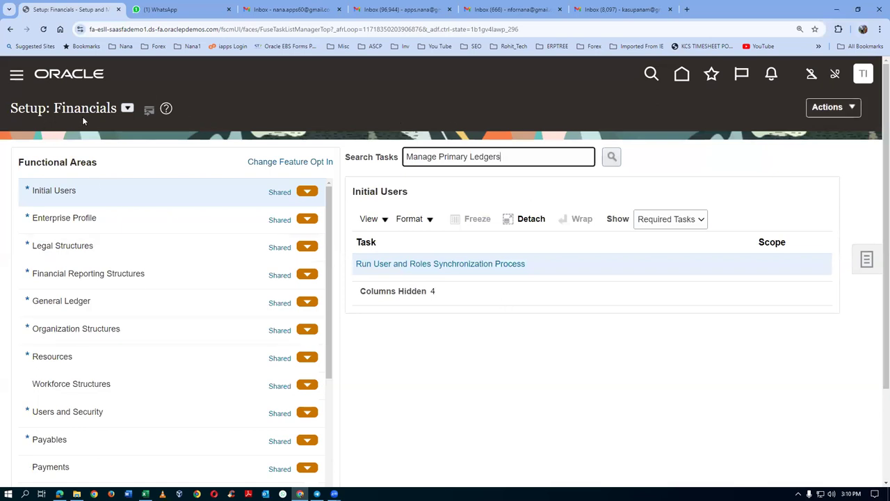
left_click(506, 169)
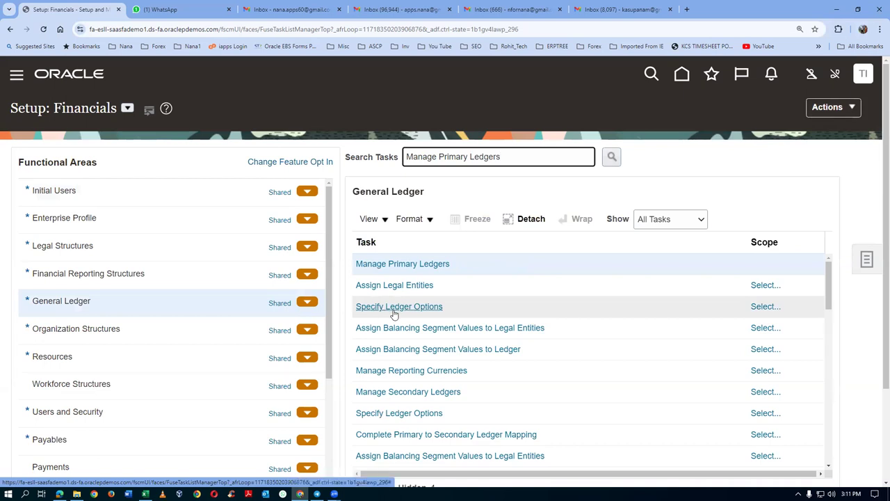
Open the scope selection for Specify Ledger Options and apply Select and Add for the primary ledger.
left_click(764, 307)
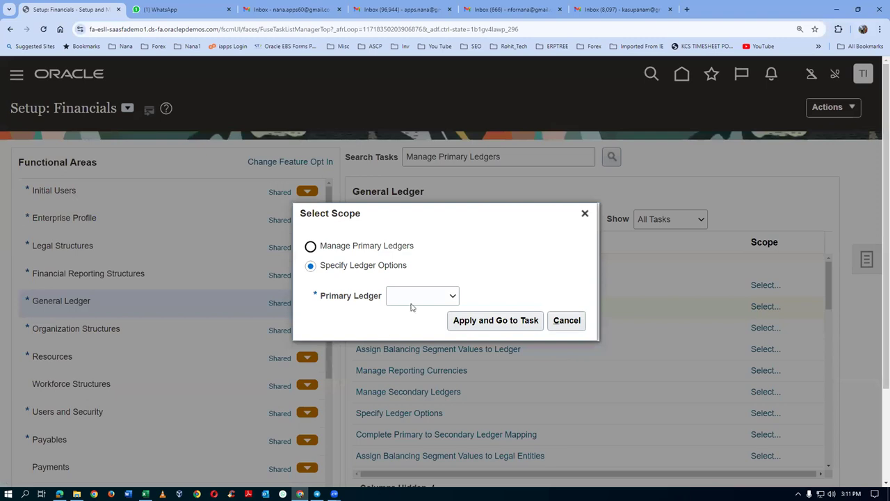
left_click(411, 298)
left_click(409, 332)
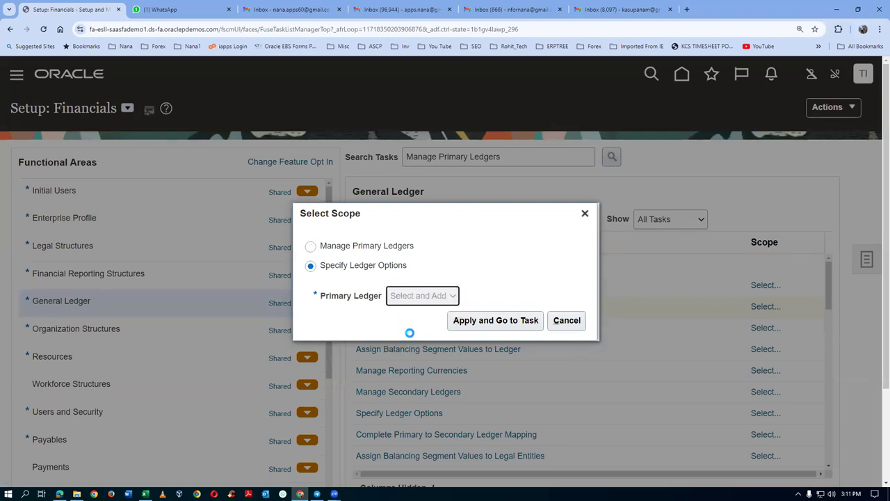
left_click(497, 322)
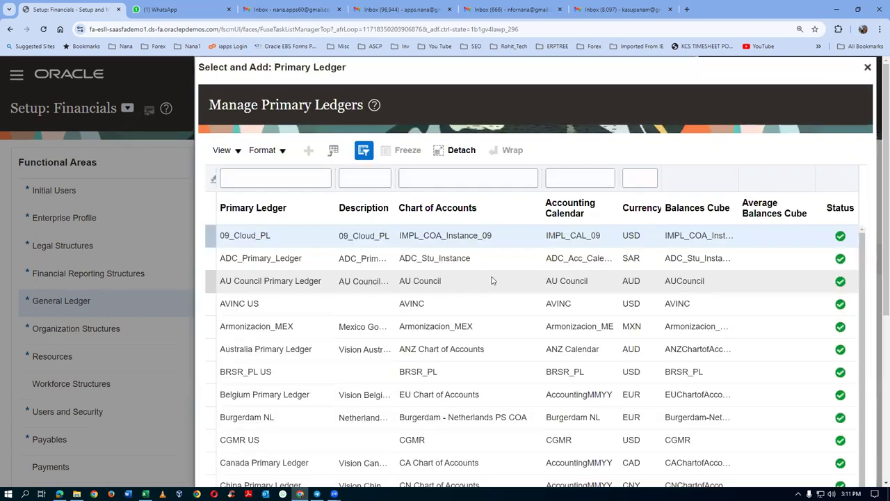
Filter the primary ledgers by t01, select t01 primary ledger as the scope, and save and close.
left_click(253, 179)
type("t01")
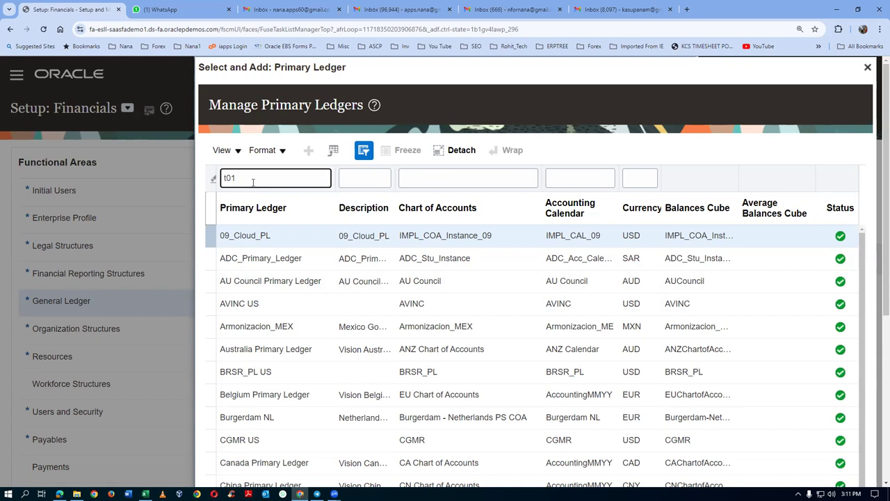
key("Return")
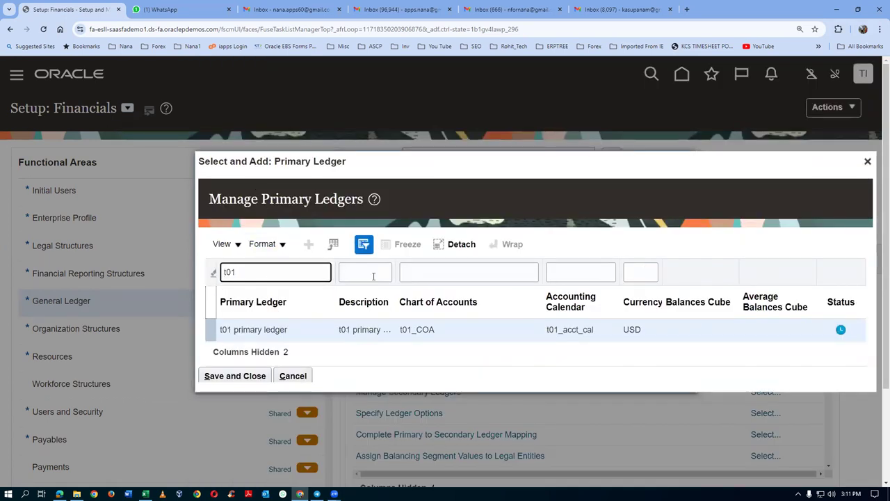
left_click(211, 332)
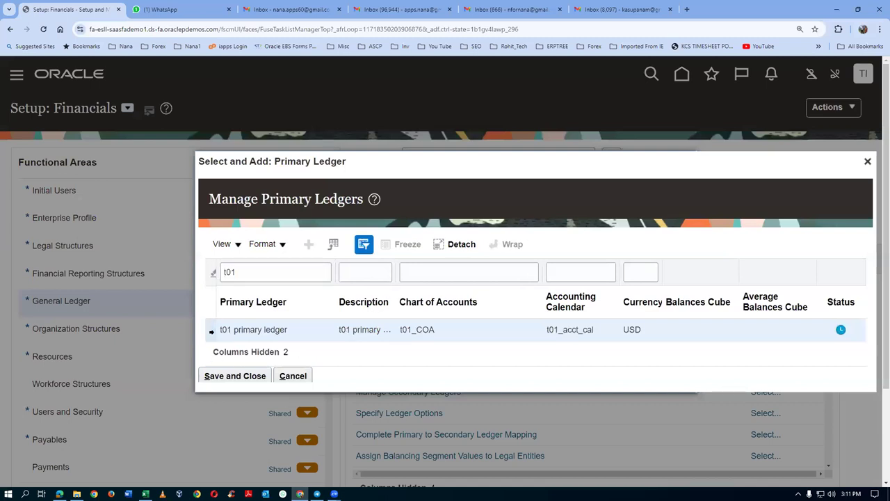
left_click(232, 376)
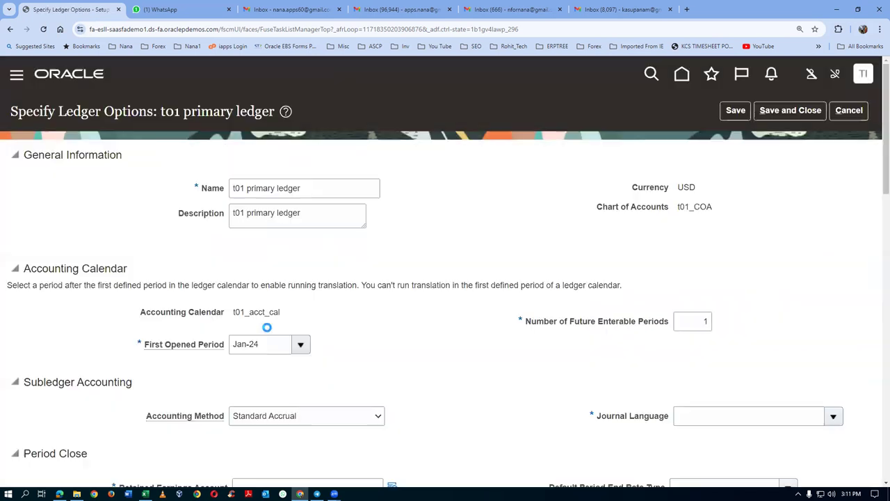
Examine the ledger options of the t01 primary ledger, from general information and period close through journal processing to sequencing.
left_click_drag(39, 111, 275, 125)
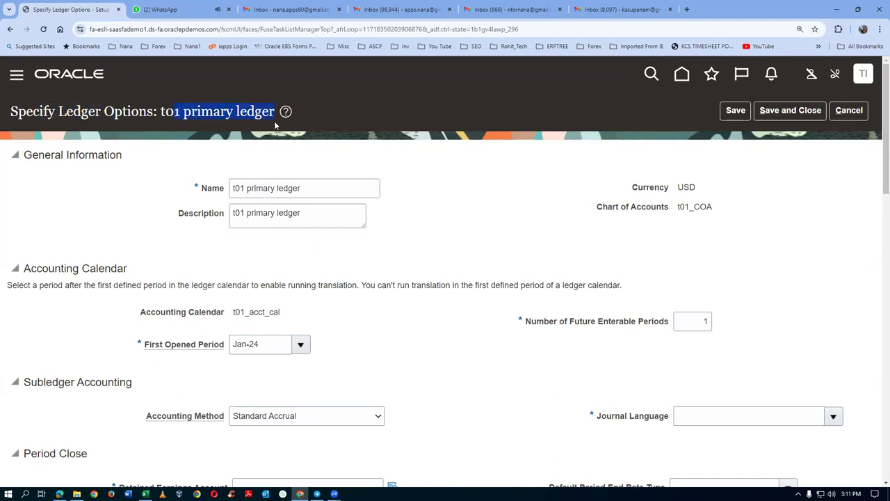
left_click_drag(275, 125, 263, 117)
scroll(314, 407, "down", 4)
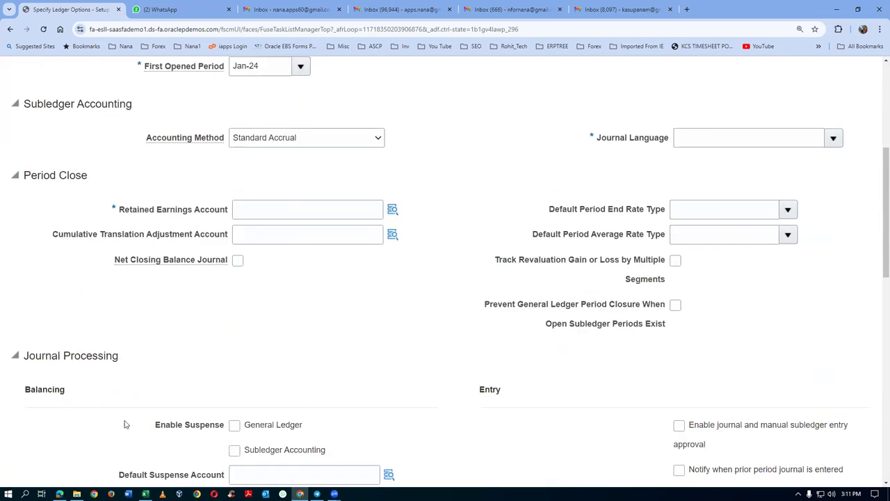
scroll(169, 388, "down", 3)
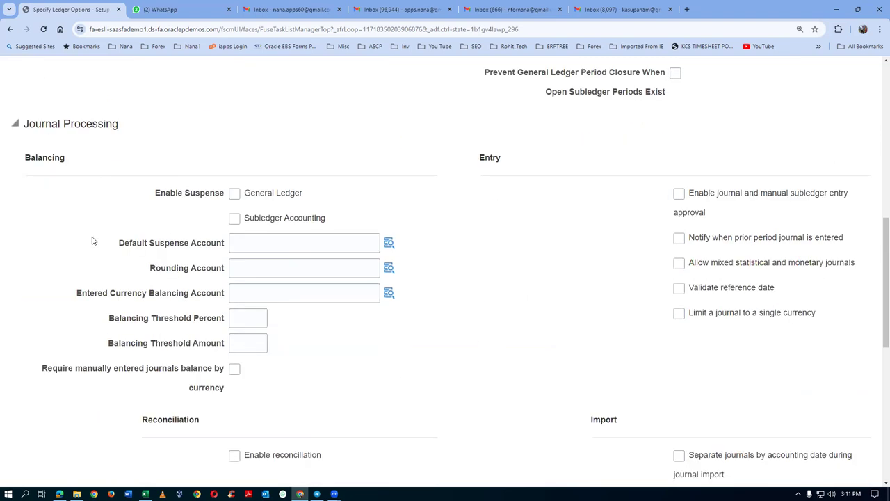
scroll(91, 241, "down", 6)
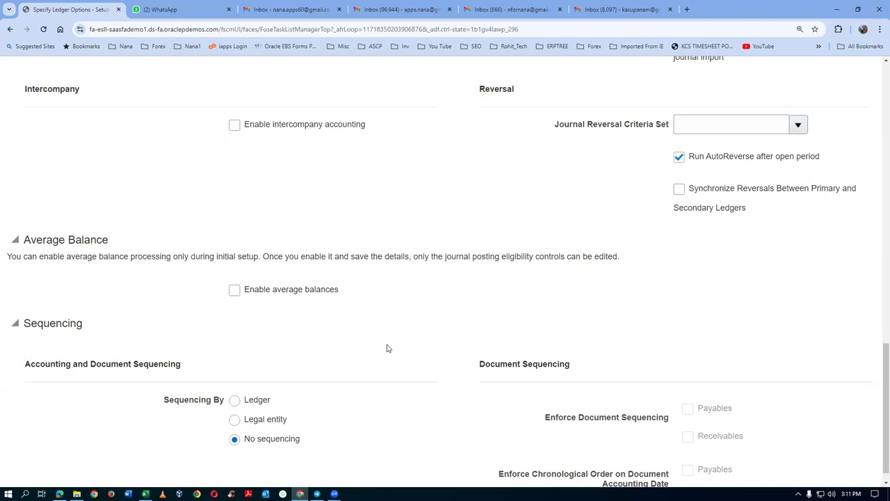
scroll(388, 347, "up", 7)
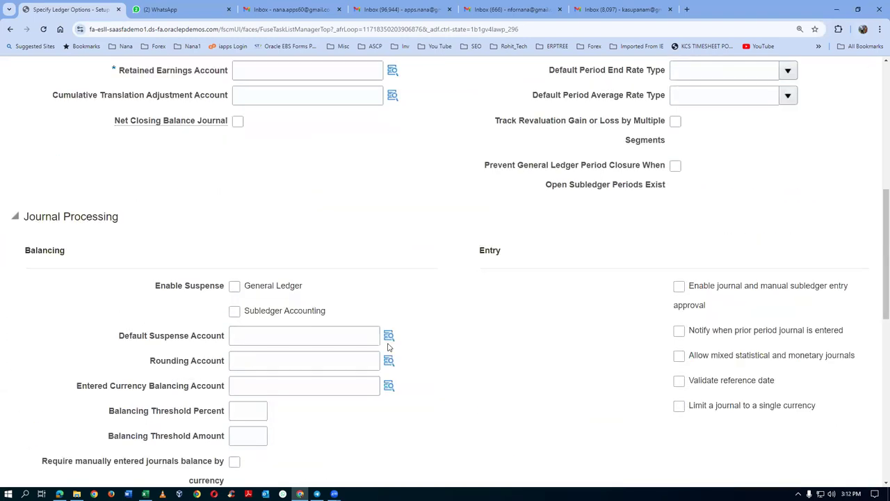
scroll(388, 346, "up", 1)
scroll(388, 346, "up", 2)
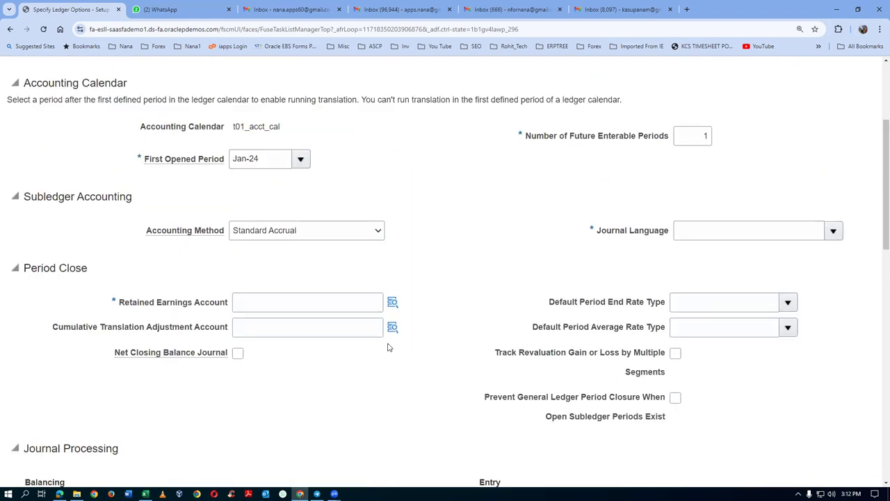
Set the Retained Earnings Account in the Period Close section to 10-100-1003.
left_click(262, 301)
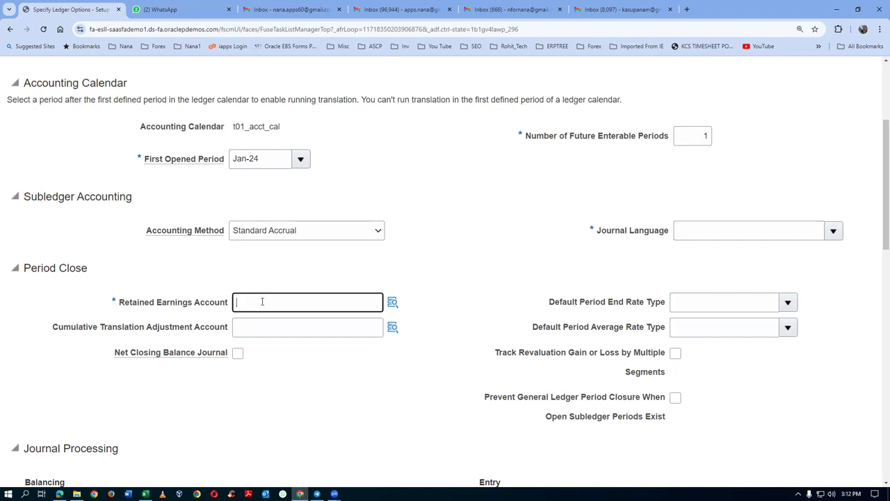
type("10-")
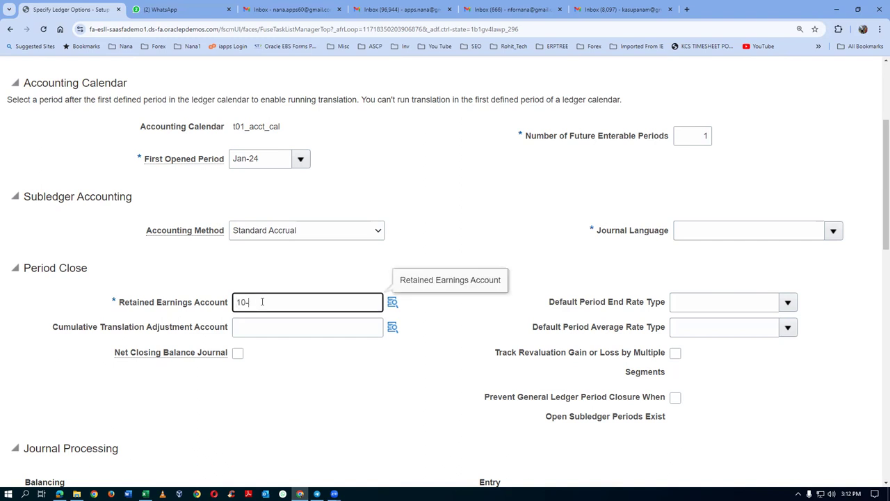
type("100-1003")
key("Tab")
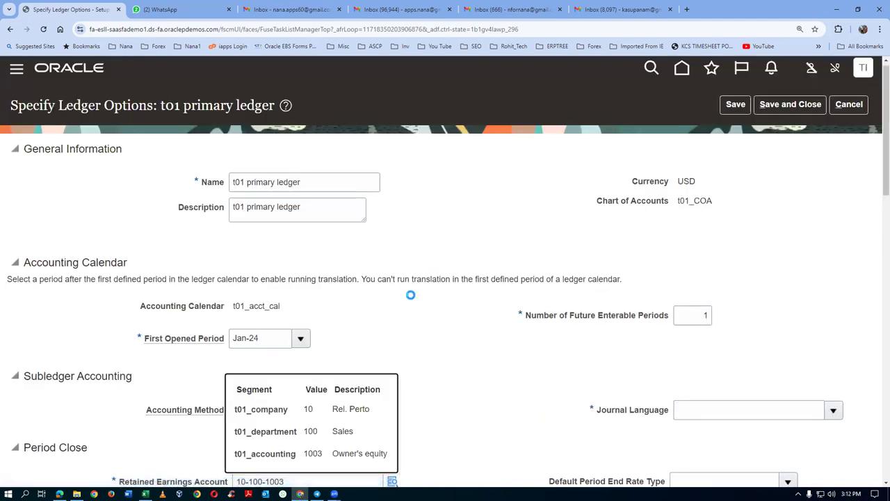
Set the Journal Language under Subledger Accounting to American English.
scroll(409, 283, "down", 2)
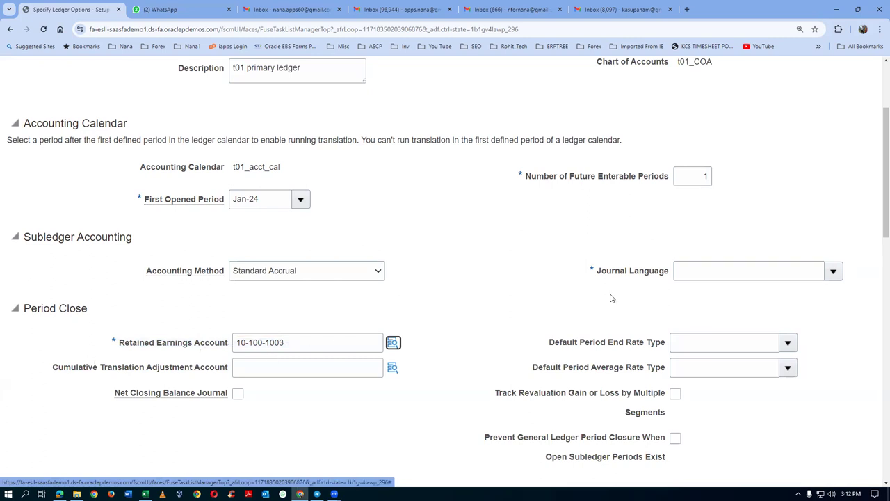
left_click(833, 272)
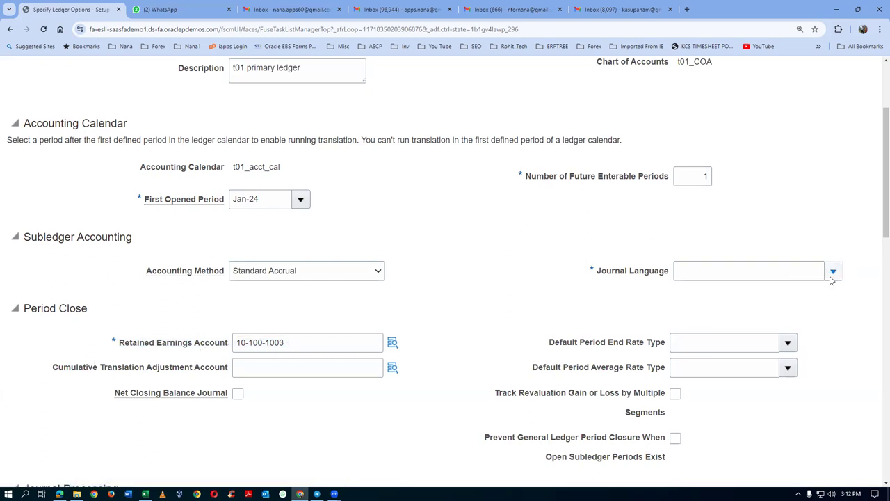
scroll(835, 292, "down", 5)
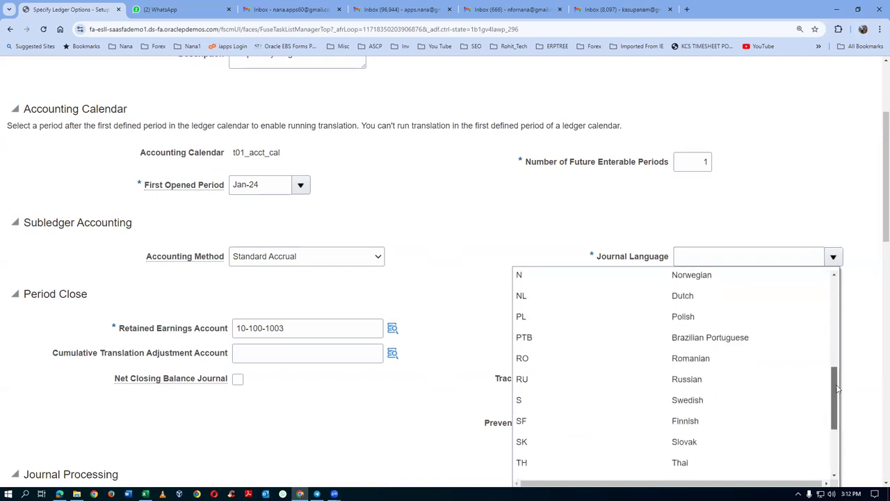
scroll(876, 235, "down", 3)
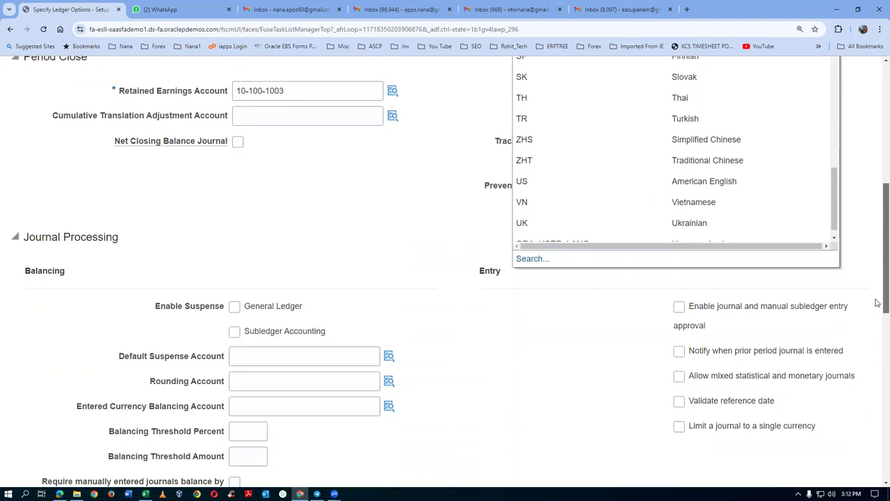
left_click(663, 182)
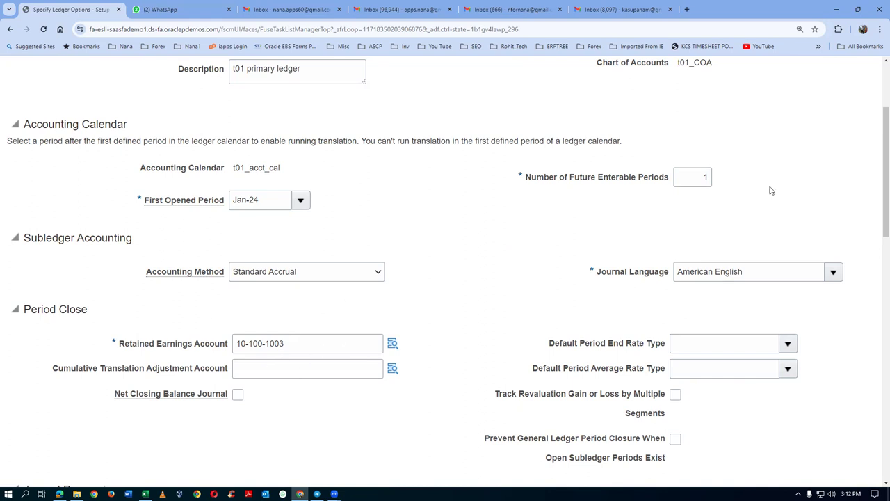
Review the t01 primary ledger's options, save and close them, and return to the start of the General Ledger task list.
scroll(770, 191, "up", 2)
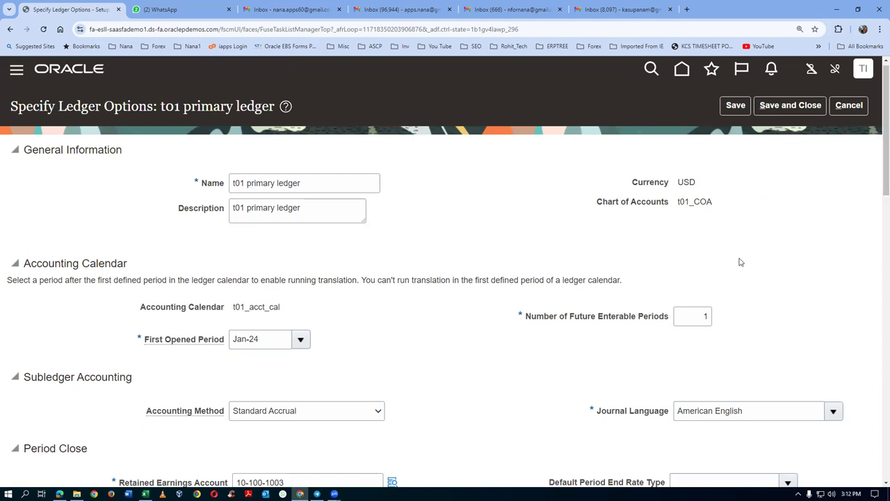
scroll(740, 260, "down", 4)
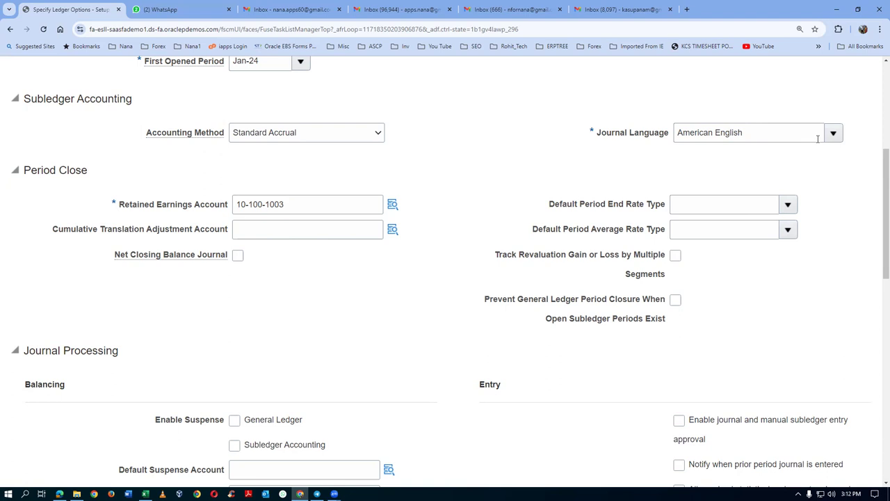
scroll(877, 204, "up", 3)
scroll(877, 203, "up", 2)
left_click(807, 112)
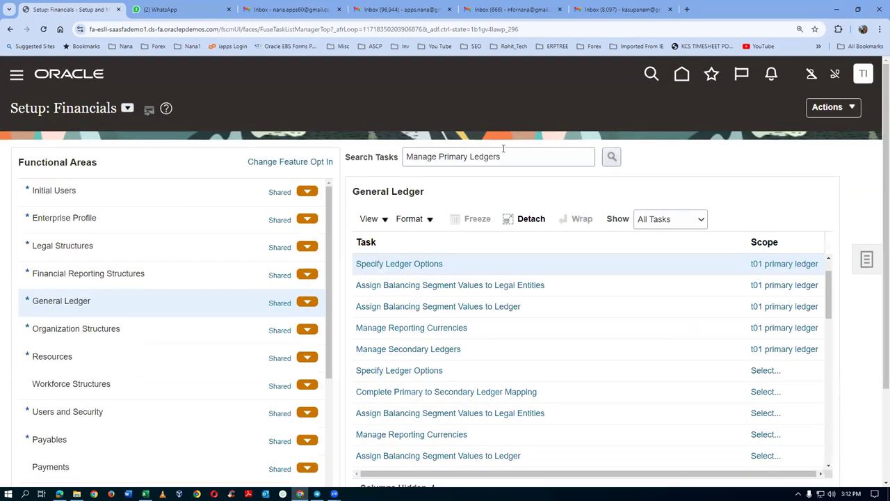
left_click_drag(830, 310, 830, 281)
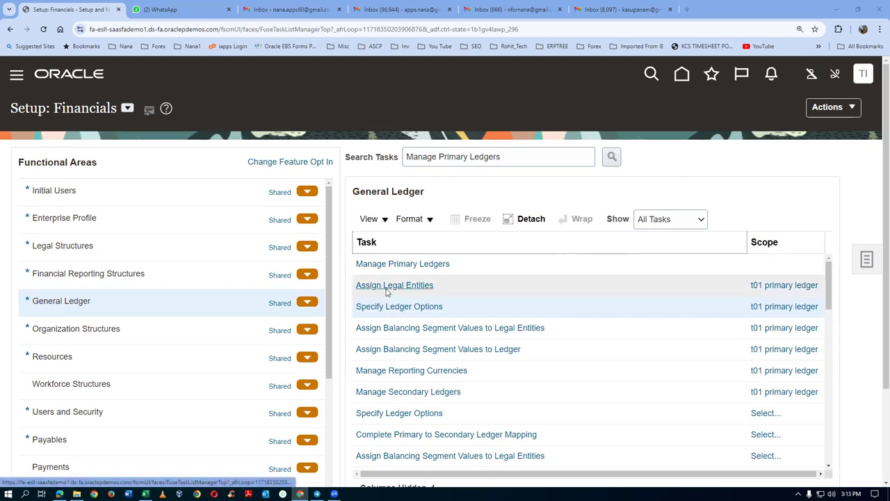
Switch to the 03_Vision_Enterprise_Structure PDF, examine its primary ledger and legal entity entries, and return to the Oracle General Ledger tasks.
key("alt+Tab")
key("alt+Tab")
key("alt+Tab")
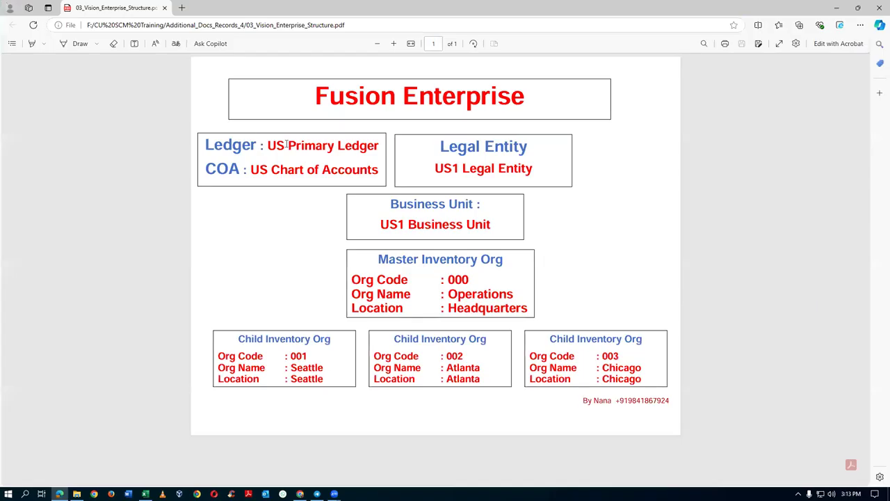
left_click_drag(287, 143, 339, 146)
left_click(455, 167)
left_click_drag(444, 168, 514, 169)
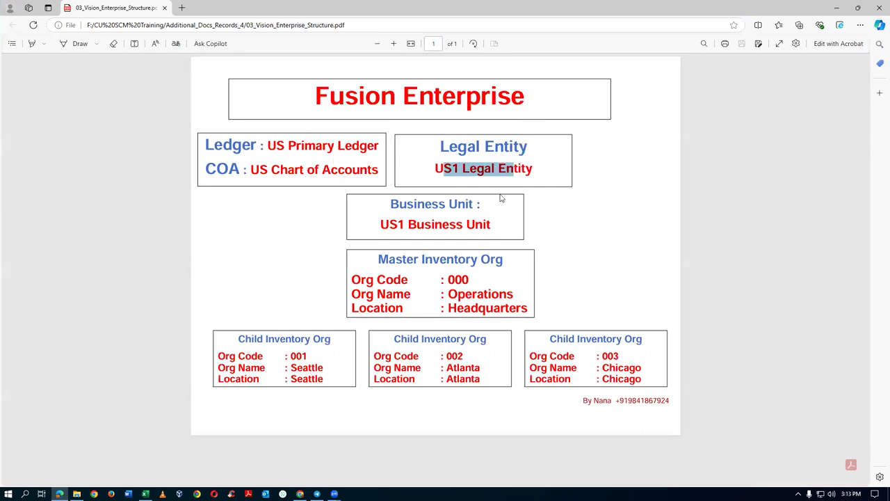
key("alt+Tab")
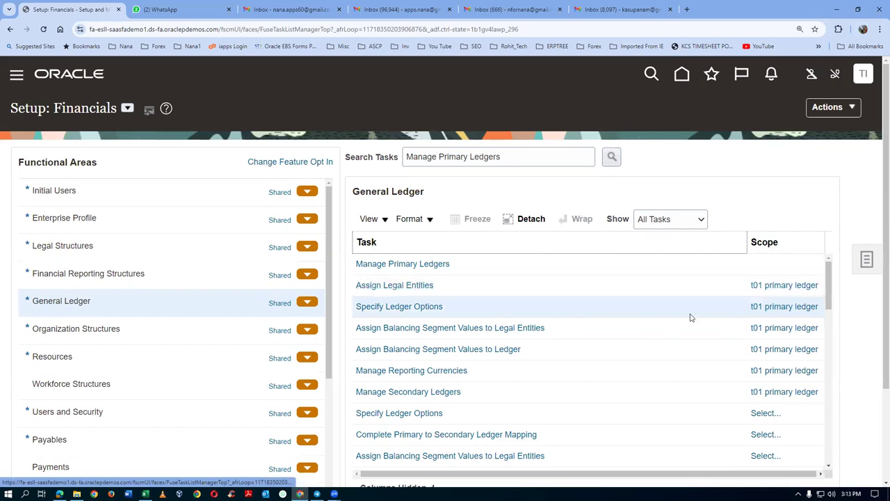
Assign the legal entity t01_legal_entity to the t01 primary ledger, finding it with the search term t01, and save and close.
left_click(383, 286)
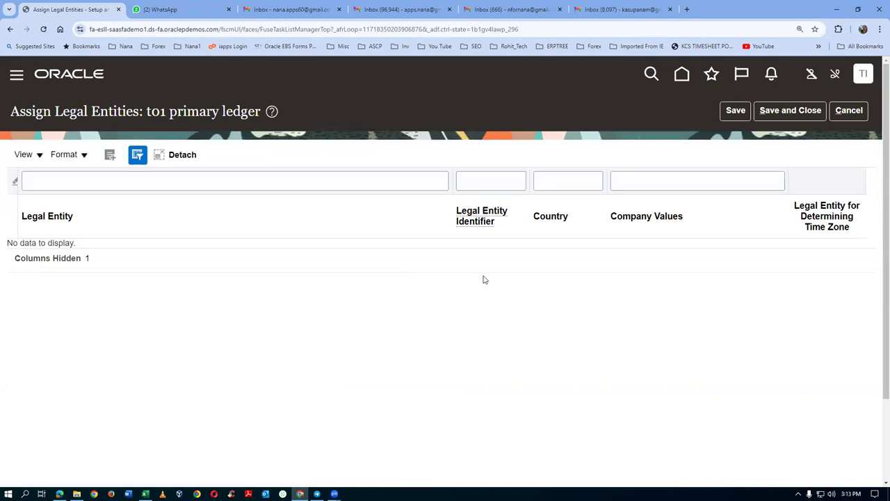
left_click(110, 156)
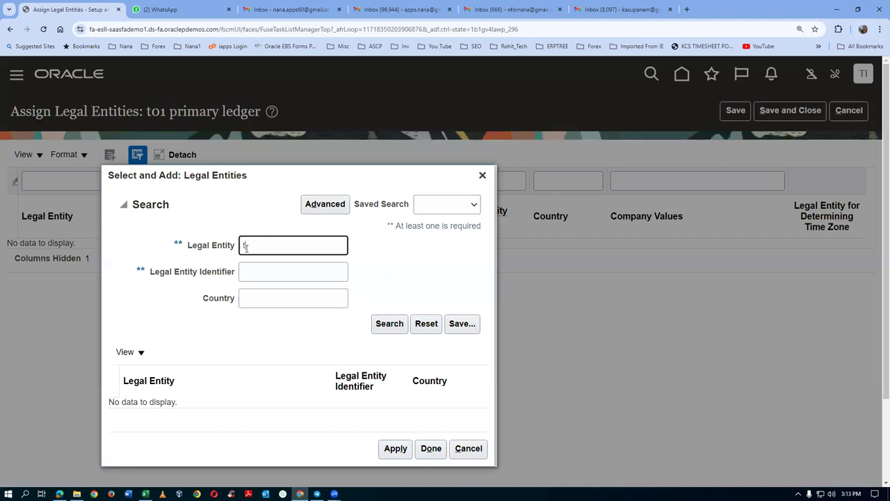
type("t01")
left_click(382, 323)
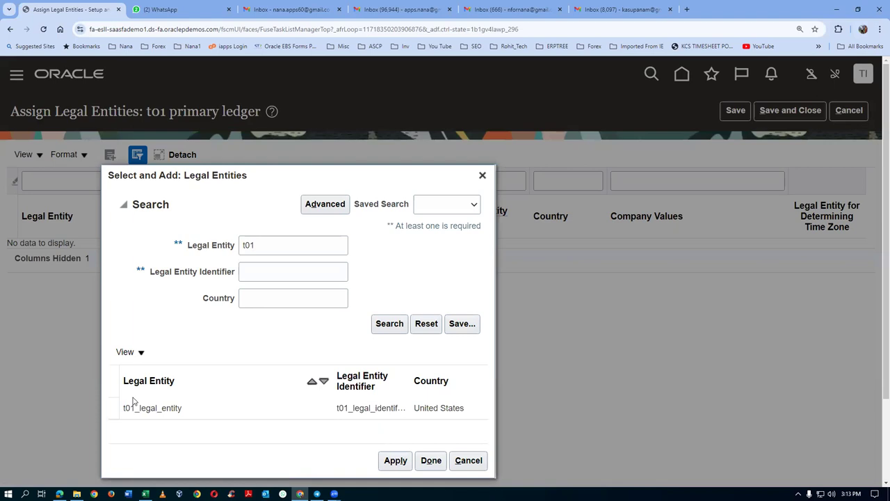
left_click(108, 406)
left_click(381, 456)
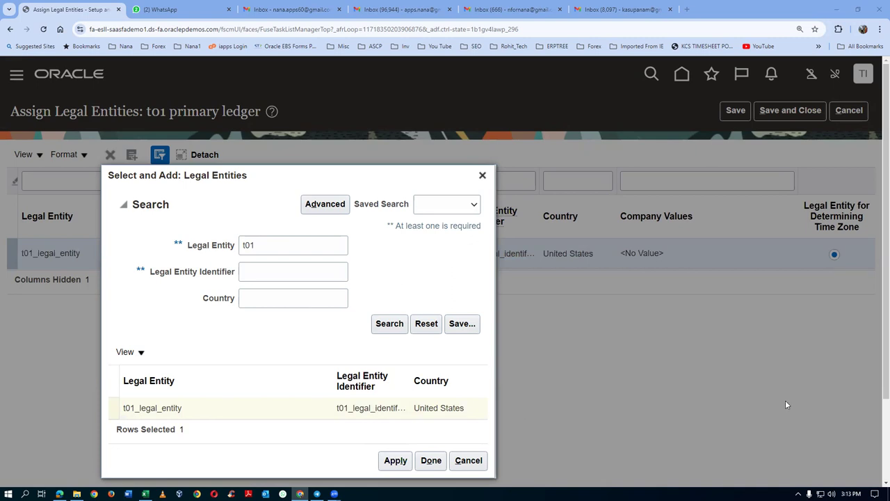
left_click(431, 460)
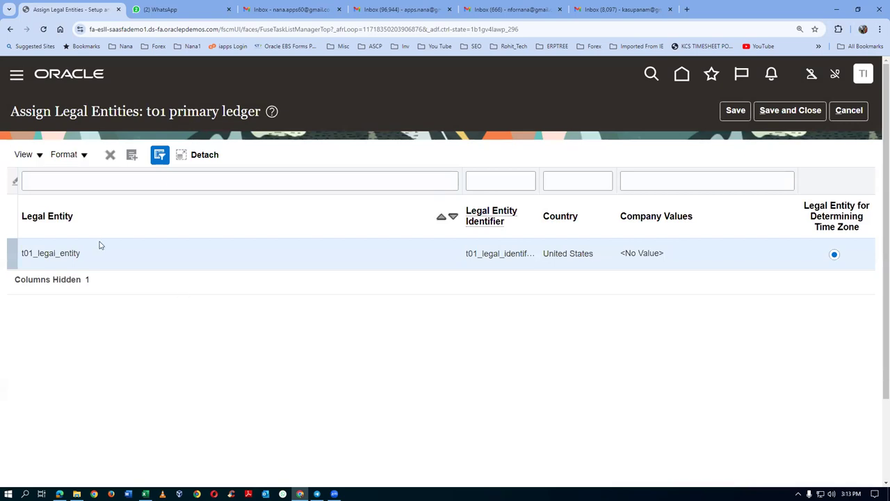
left_click(790, 111)
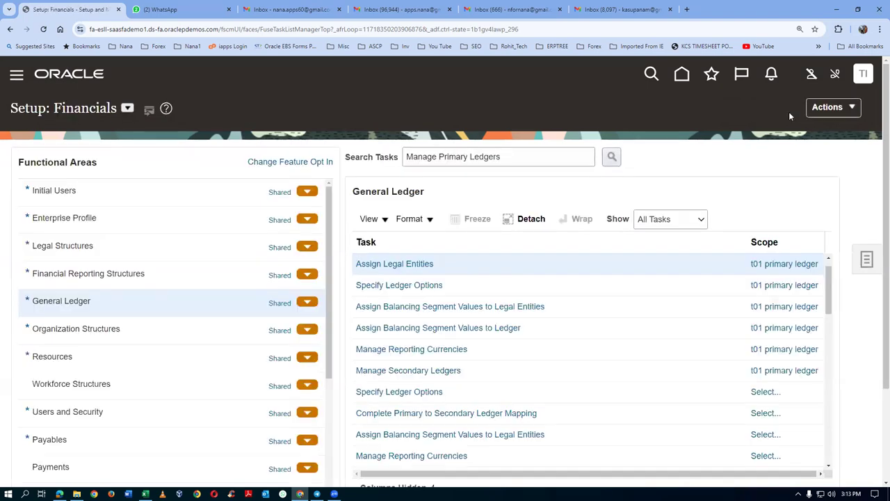
Assign company balancing segment value 10 to t01_legal_entity for the t01 primary ledger, and save and close the assignment.
scroll(828, 280, "up", 1)
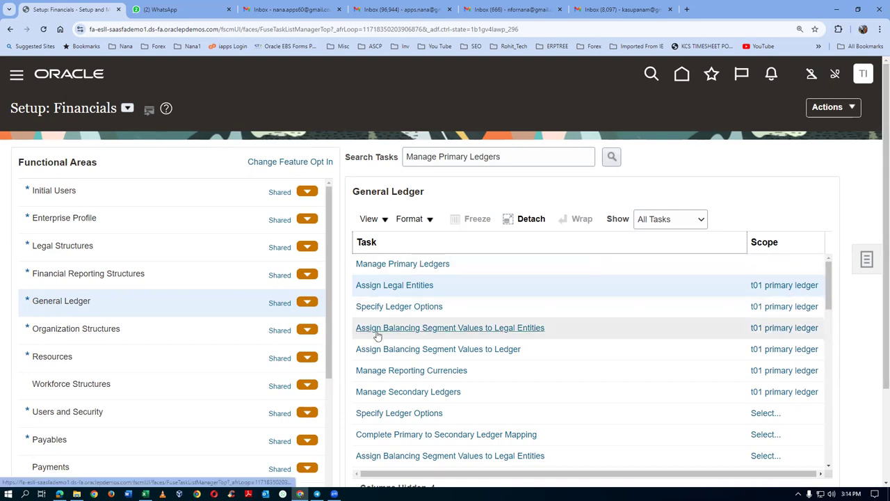
left_click(506, 329)
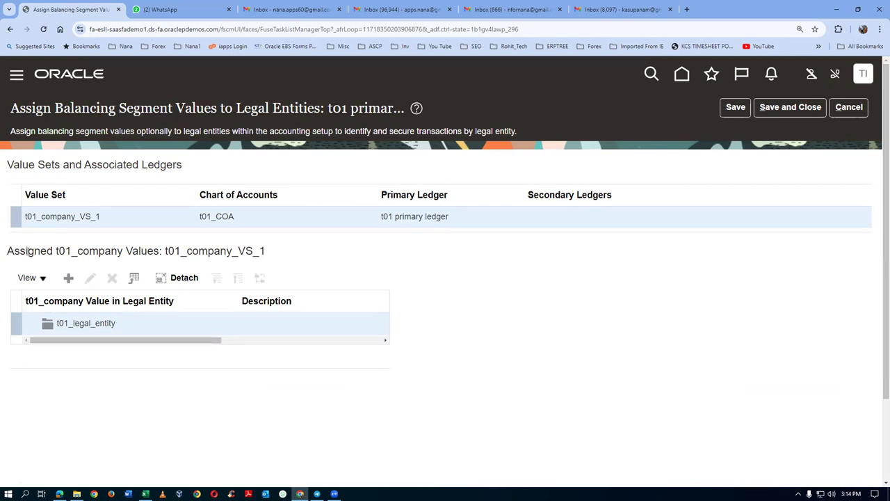
left_click(68, 278)
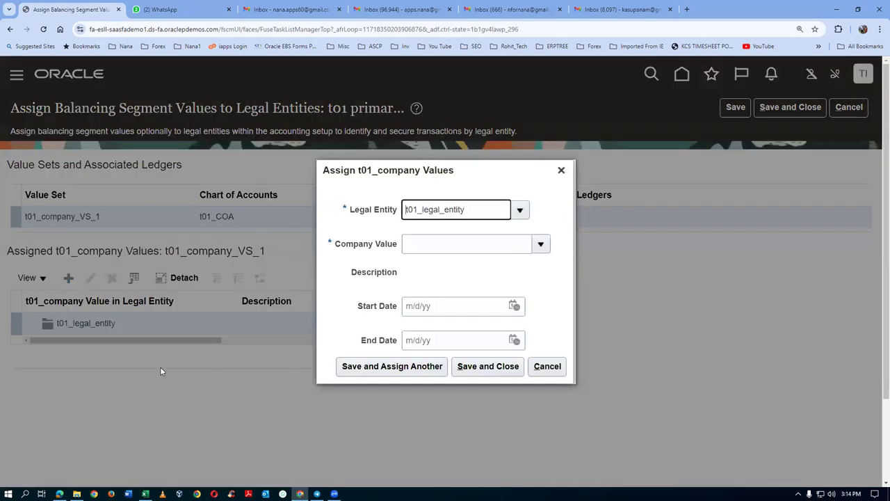
left_click(441, 248)
left_click(540, 244)
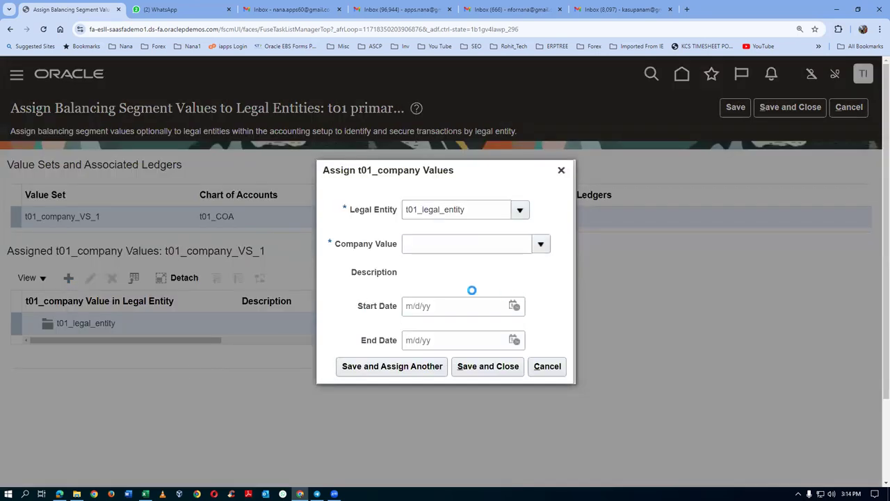
left_click(420, 275)
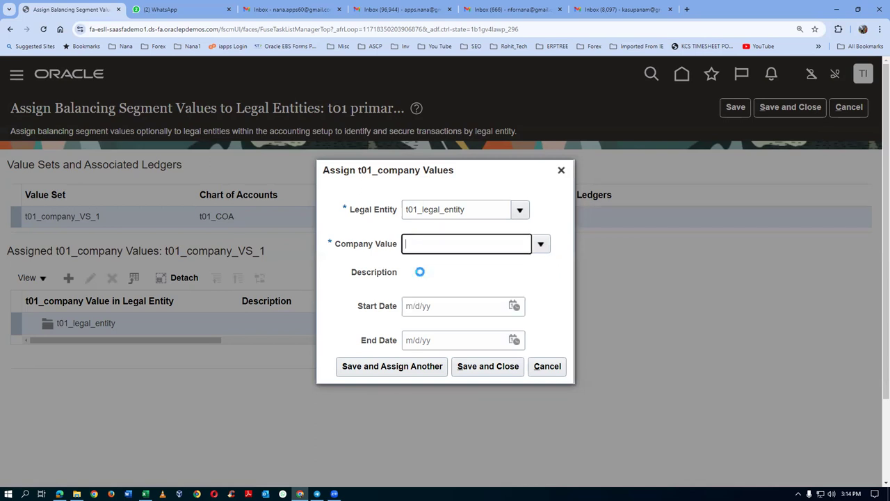
left_click(477, 370)
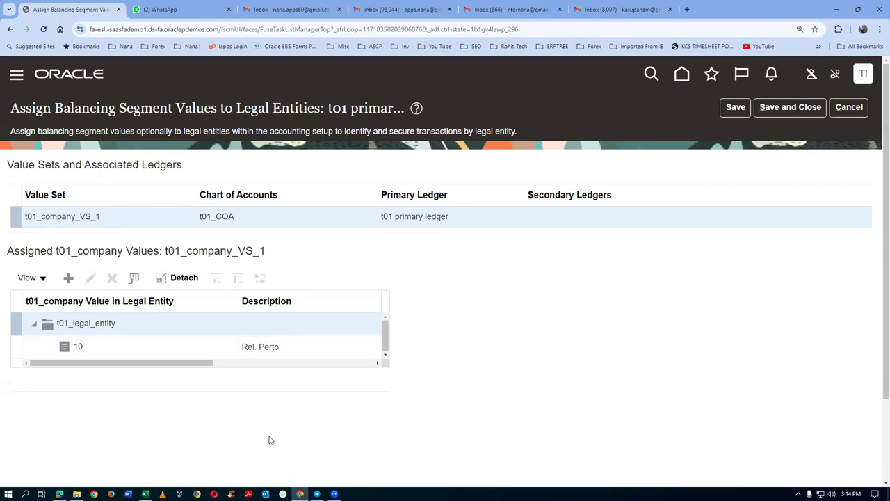
left_click(120, 347)
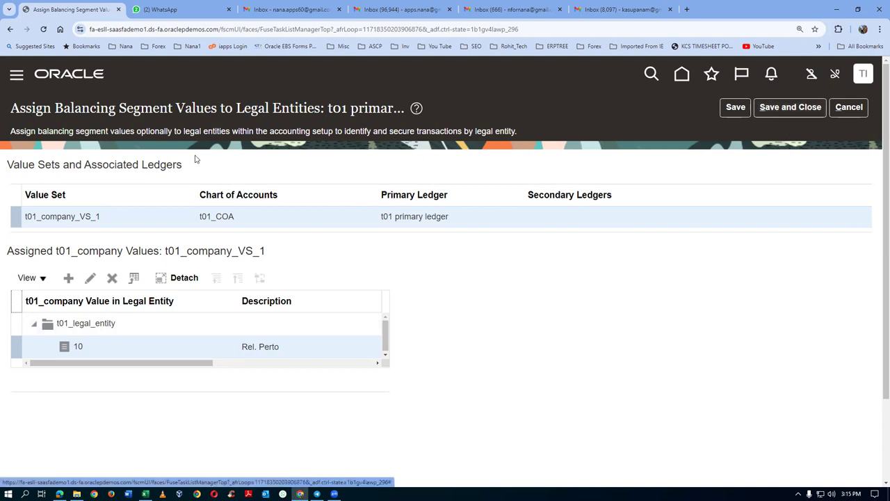
left_click(804, 109)
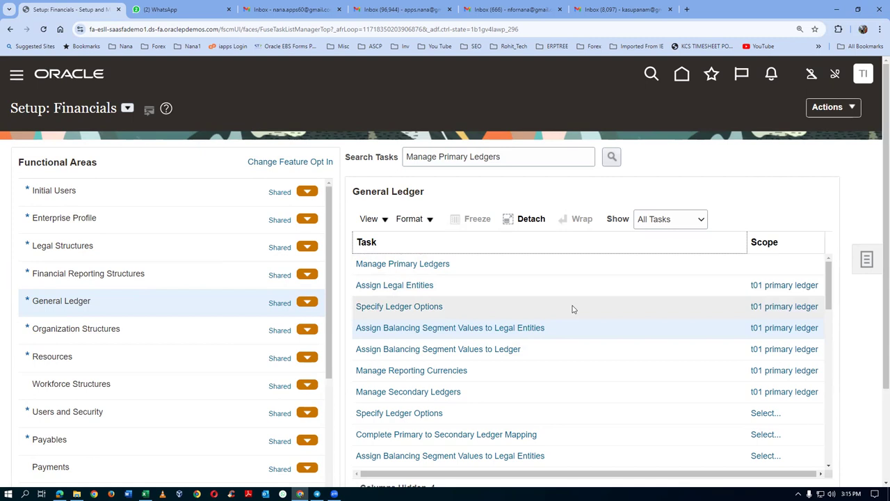
Review and submit the accounting configuration of the t01 primary ledger and acknowledge the confirmation.
left_click_drag(828, 302, 835, 321)
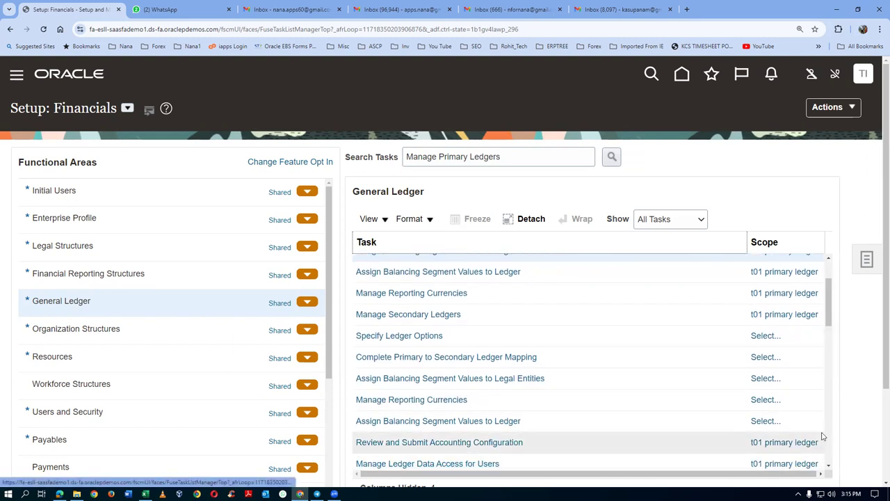
mouse_move(784, 447)
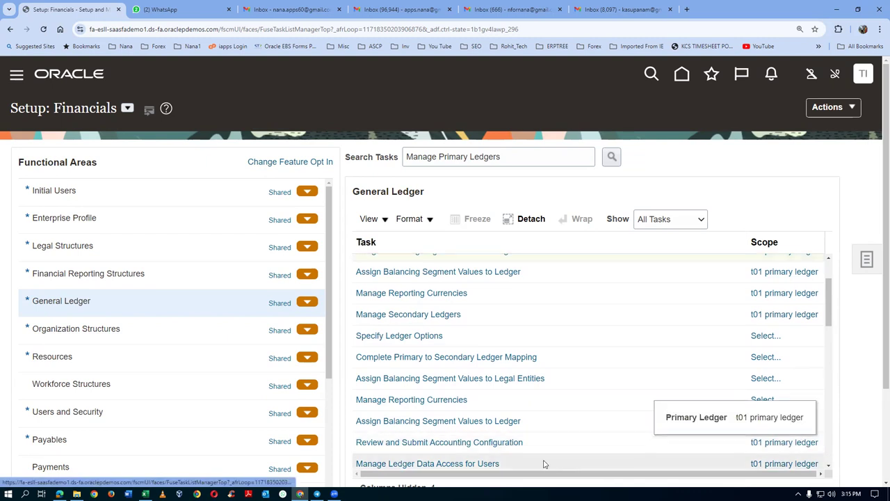
left_click_drag(829, 322, 831, 340)
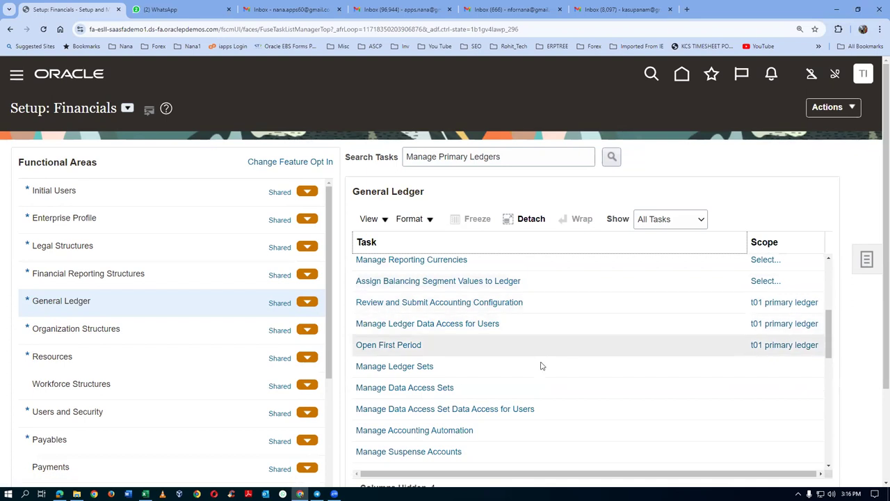
left_click_drag(831, 348, 831, 301)
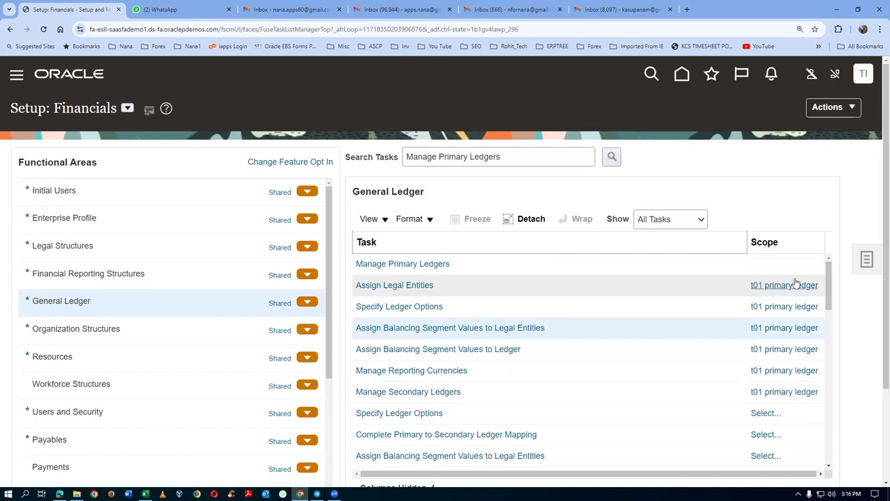
mouse_move(829, 289)
left_mouse_down()
mouse_move(832, 368)
mouse_move(862, 444)
mouse_move(864, 383)
mouse_move(847, 290)
left_mouse_up()
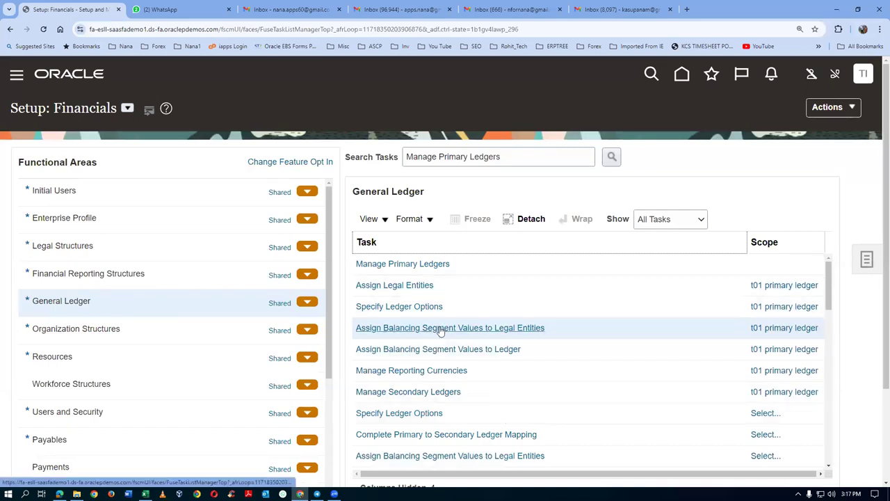
scroll(450, 413, "down", 2)
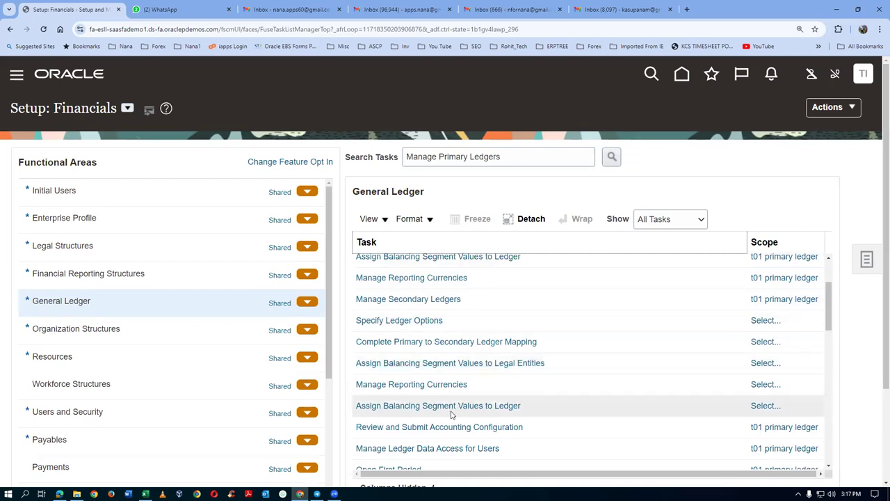
left_click(412, 427)
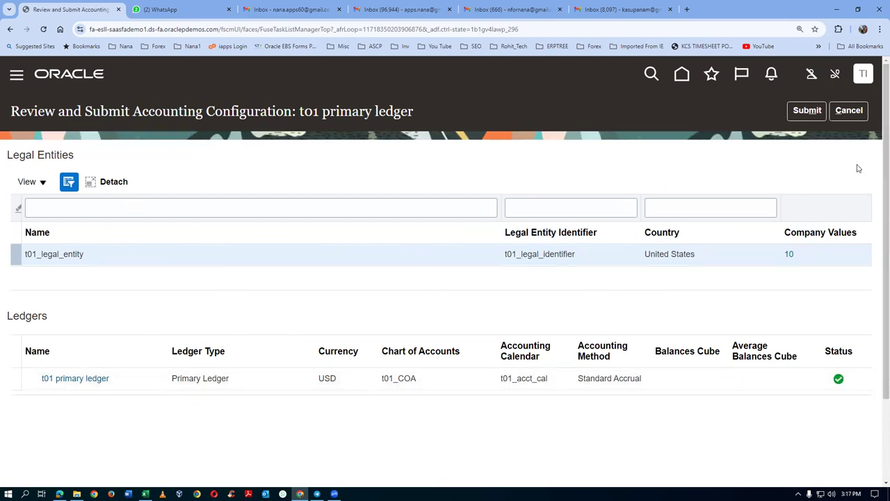
left_click(804, 113)
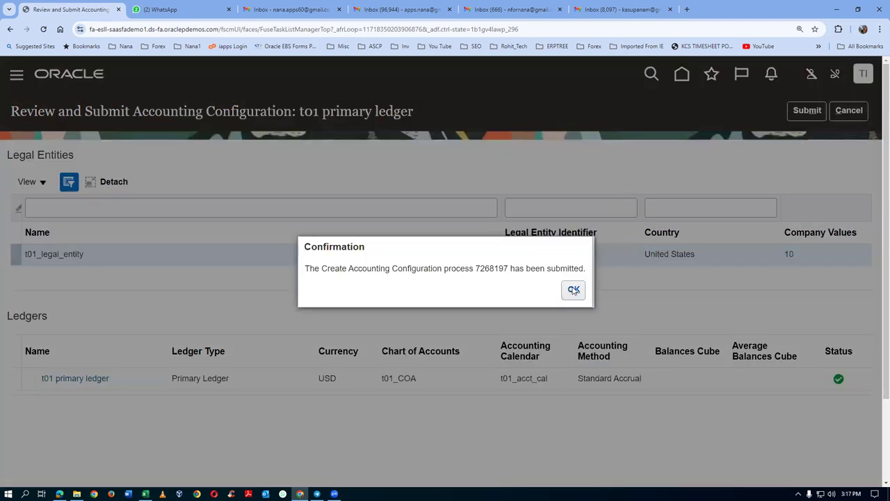
left_click(573, 290)
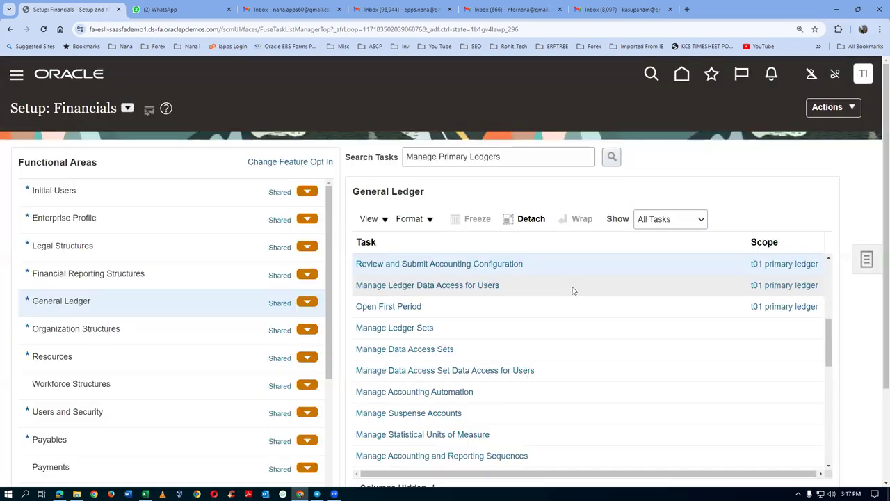
Duplicate the Setup: Financials browser tab and open Scheduled Processes from the Tools apps in the duplicate.
right_click(64, 10)
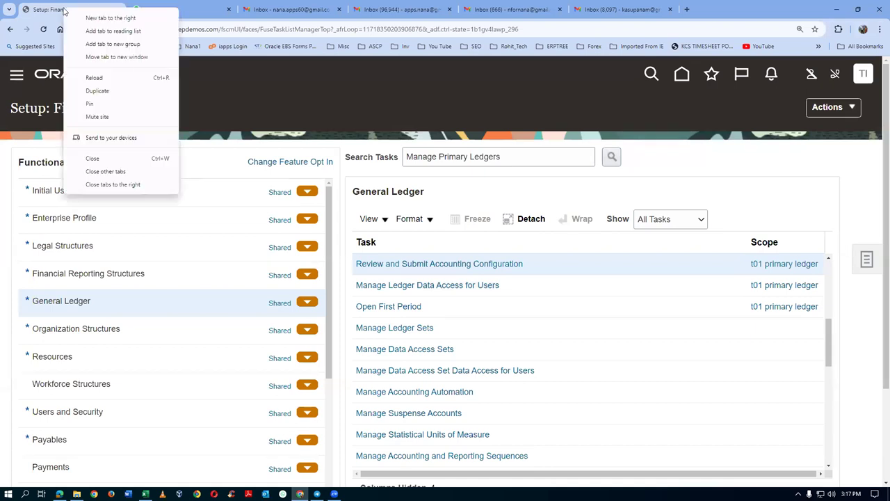
left_click(98, 91)
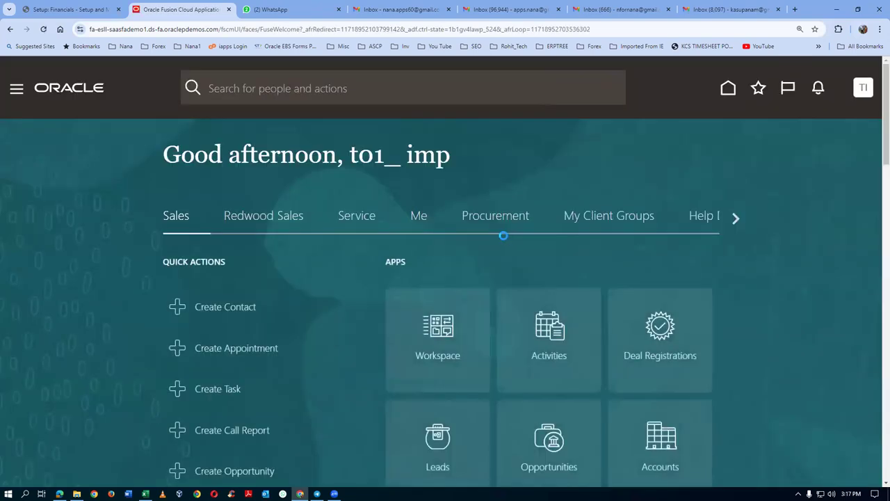
left_click(736, 218)
left_click(736, 220)
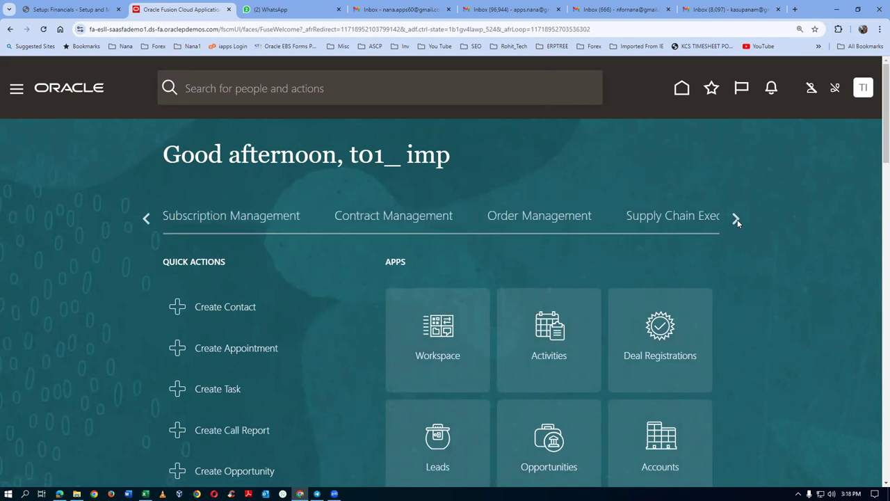
left_click(737, 220)
left_click(736, 219)
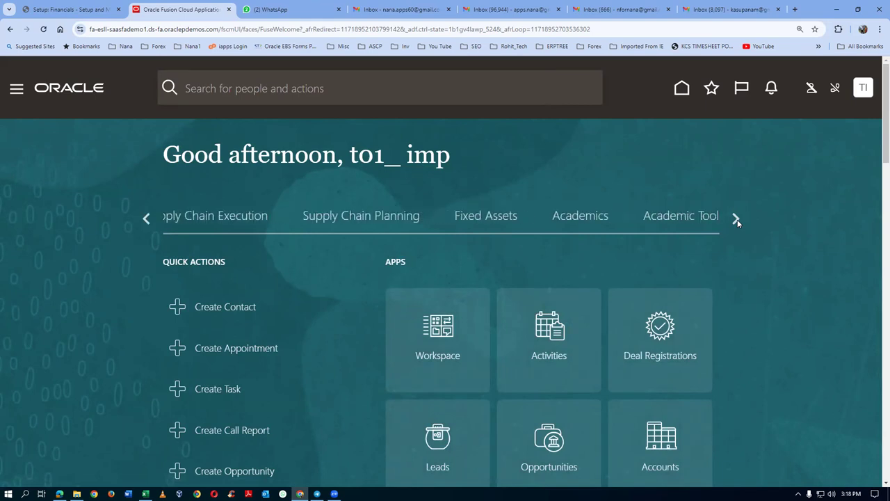
left_click(394, 217)
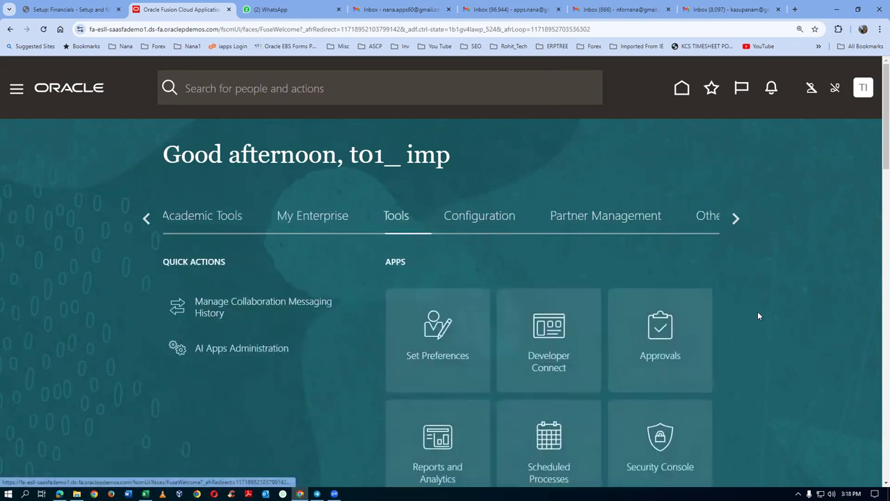
scroll(750, 319, "down", 1)
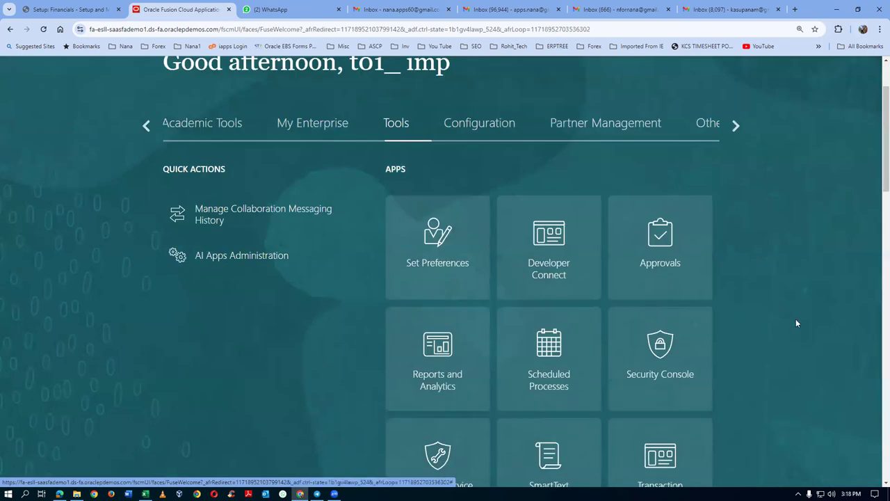
left_click(559, 393)
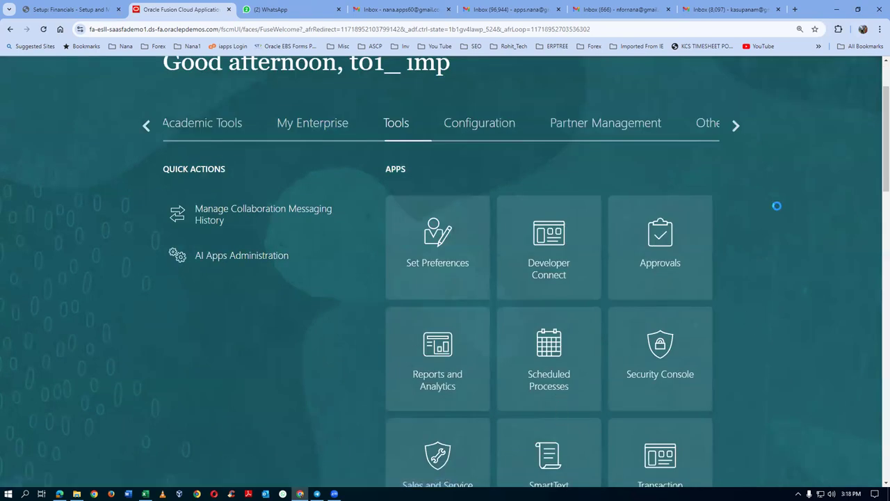
Refresh the scheduled processes, check the status of the Complete Accounting Configuration processes, and return to Setup: Financials.
left_click_drag(311, 376, 325, 407)
left_click(540, 244)
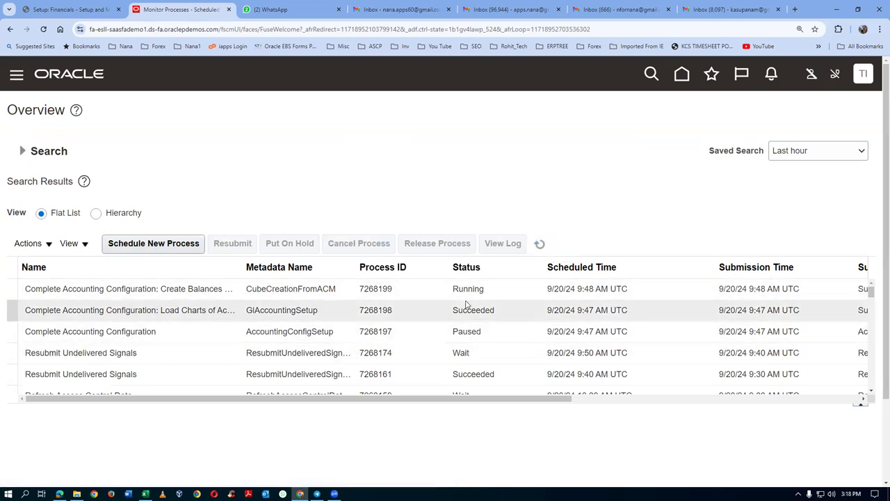
left_click(56, 10)
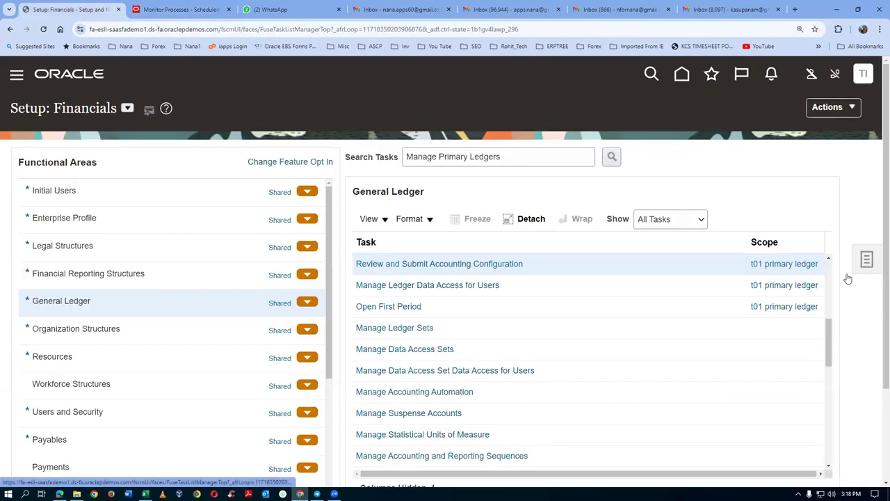
Copy the task name Manage Primary Ledgers and search all setup tasks for it.
left_click(865, 260)
left_click(517, 150)
key("ctrl+c")
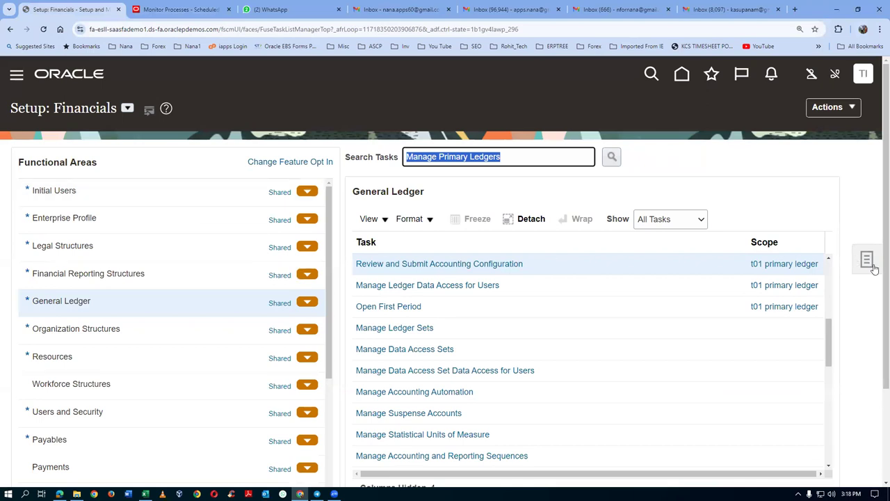
left_click(866, 262)
left_click(779, 306)
left_click(198, 160)
key("ctrl+v")
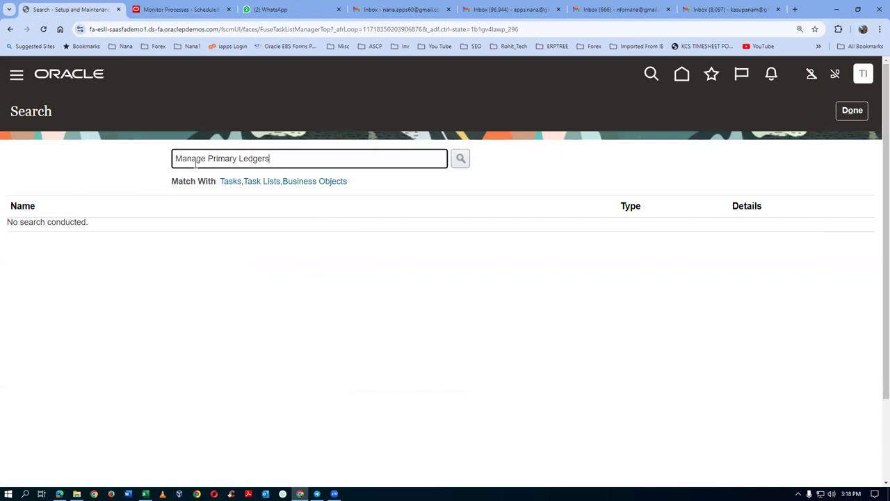
key("Return")
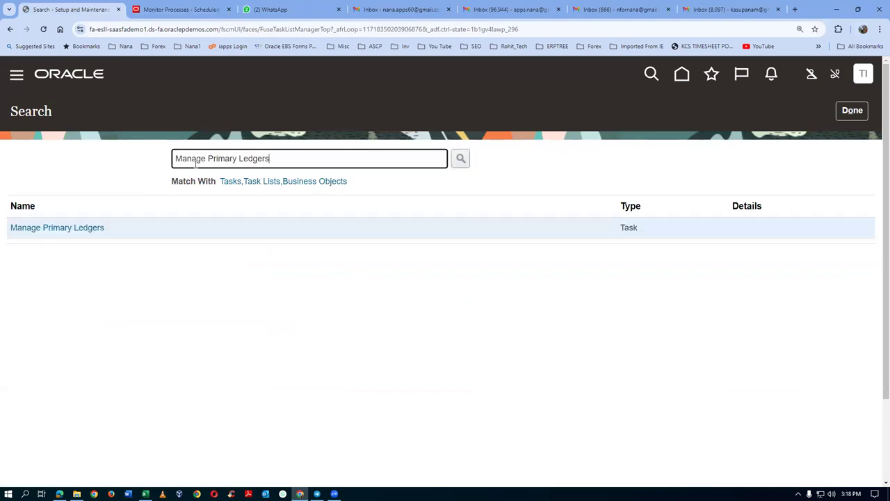
Open the Manage Primary Ledgers task and filter the primary ledgers by t01 to check the ledger's status.
left_click(48, 229)
left_click(91, 182)
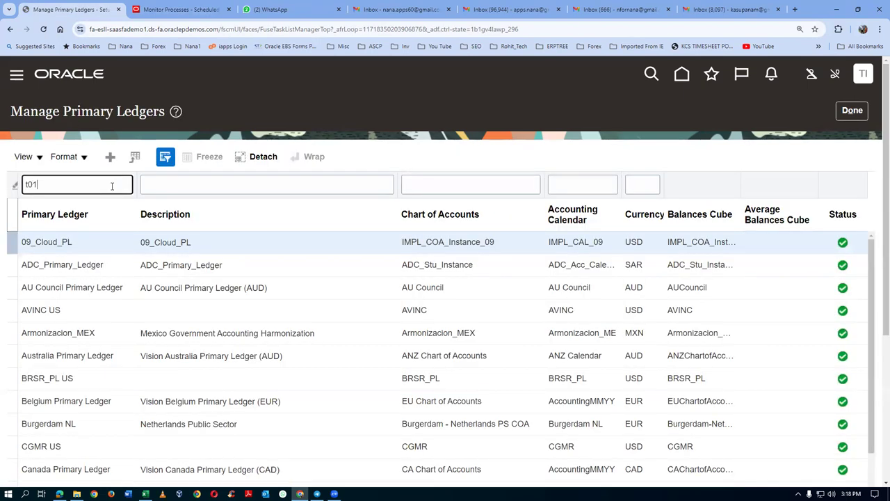
key("Return")
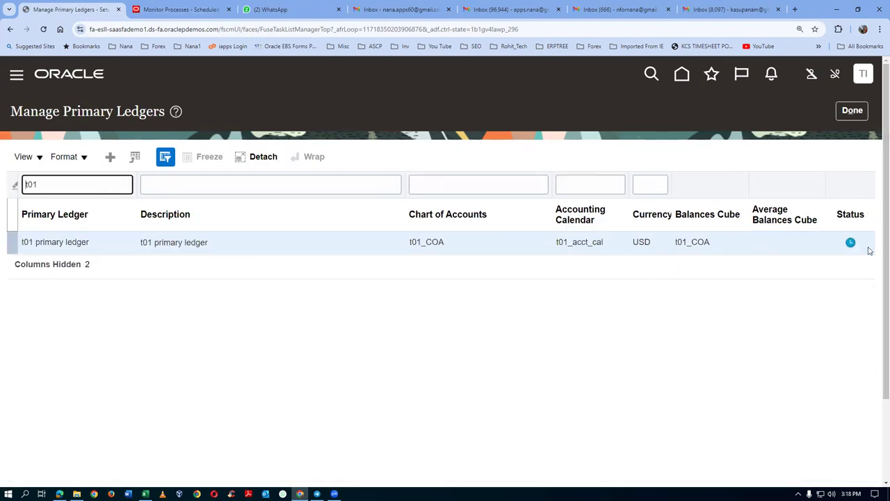
Refresh the scheduled processes to check the Complete Accounting Configuration processes, and rerun the t01 filter in Manage Primary Ledgers to recheck the ledger's status.
left_click(157, 17)
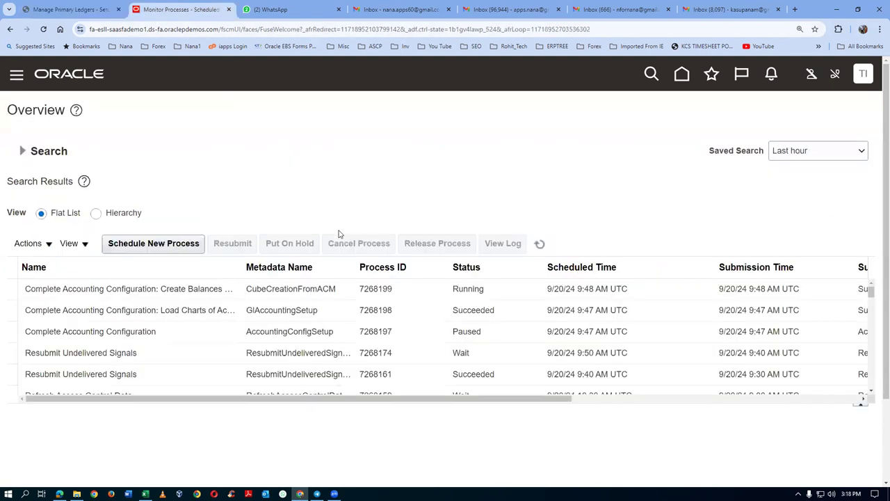
left_click(539, 244)
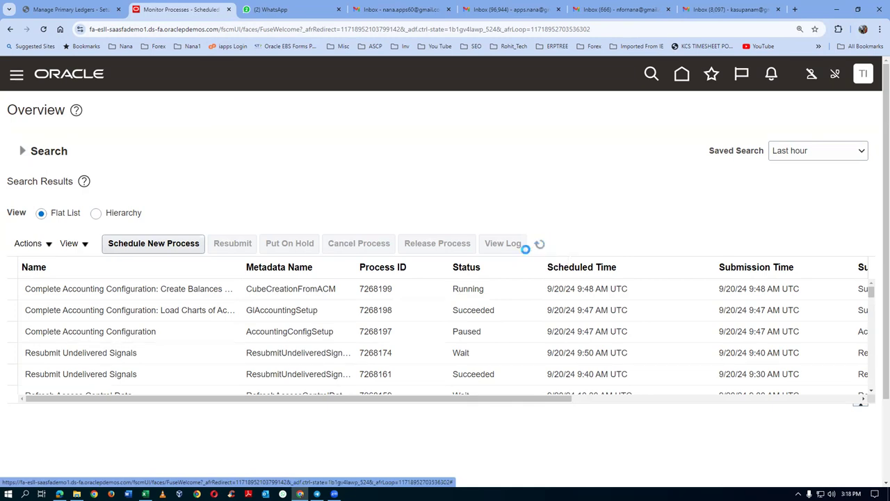
left_click(66, 9)
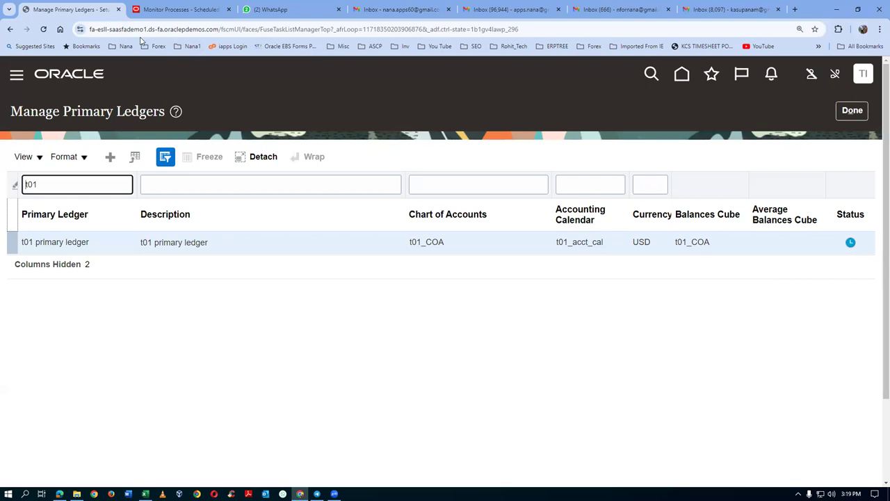
left_click(162, 12)
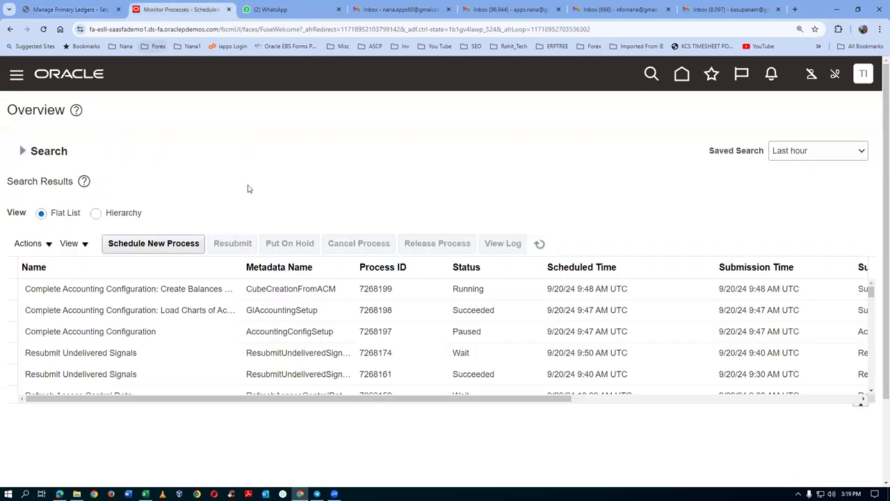
left_click(539, 245)
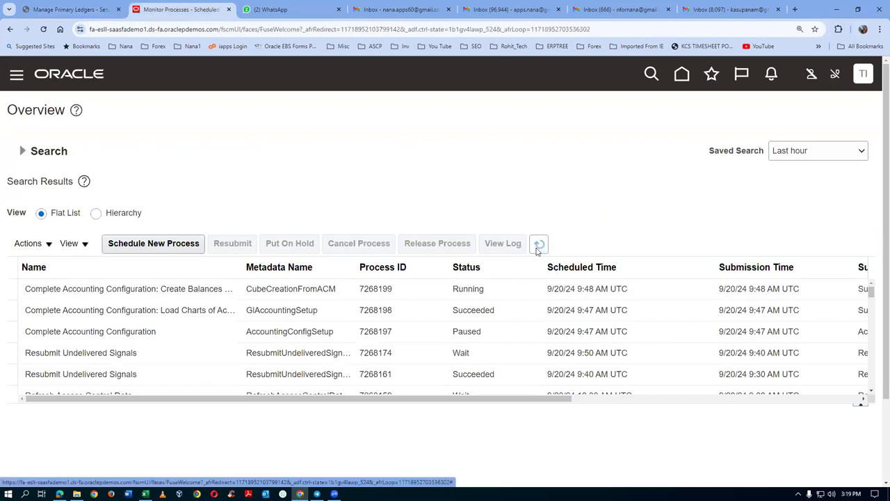
left_click(538, 248)
left_click(540, 248)
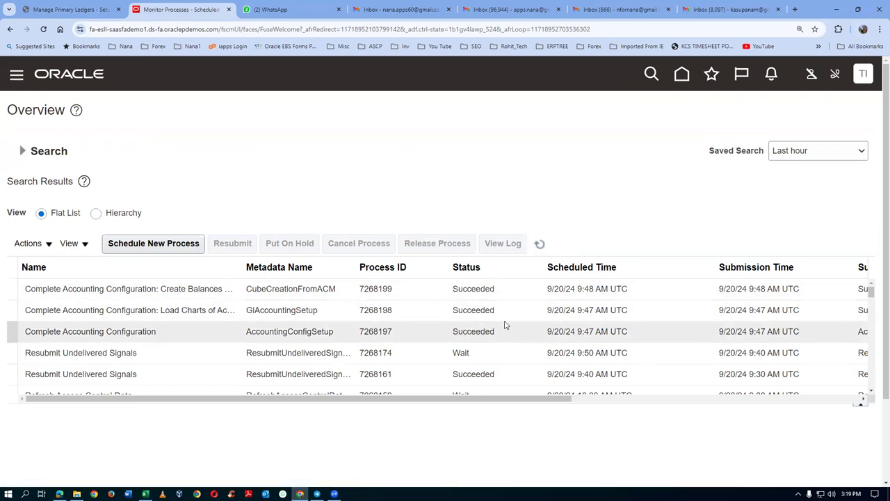
left_click(40, 11)
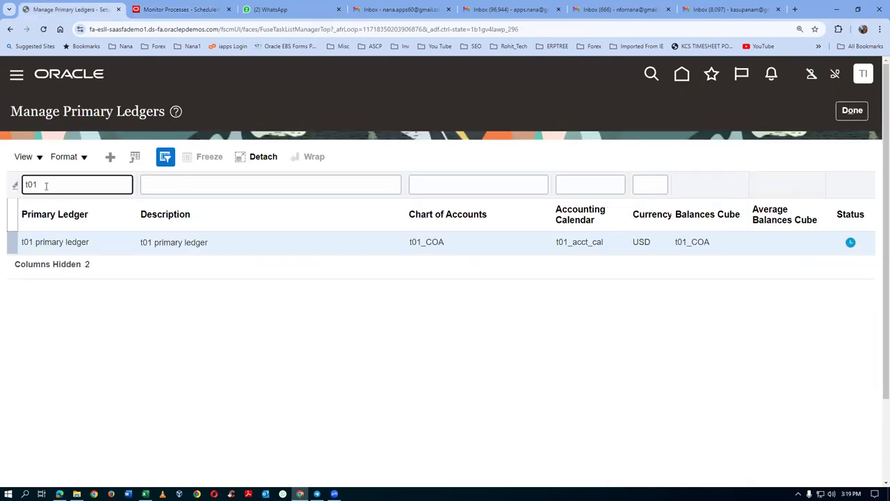
key("Return")
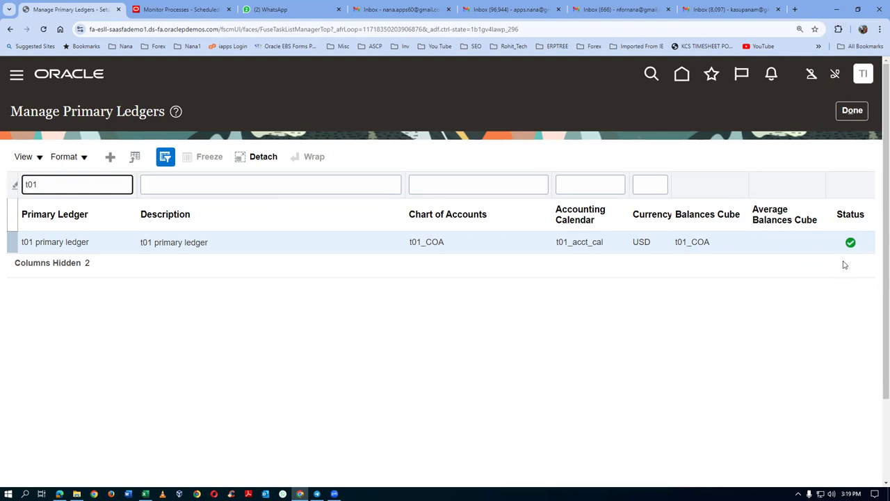
Switch to Fusion_Procurement_Work_Sheet in Excel, review the Manage Primary Ledgers verification row 24, and select the Manage Business Unit task in row 25.
key("alt+Tab")
key("alt+Tab")
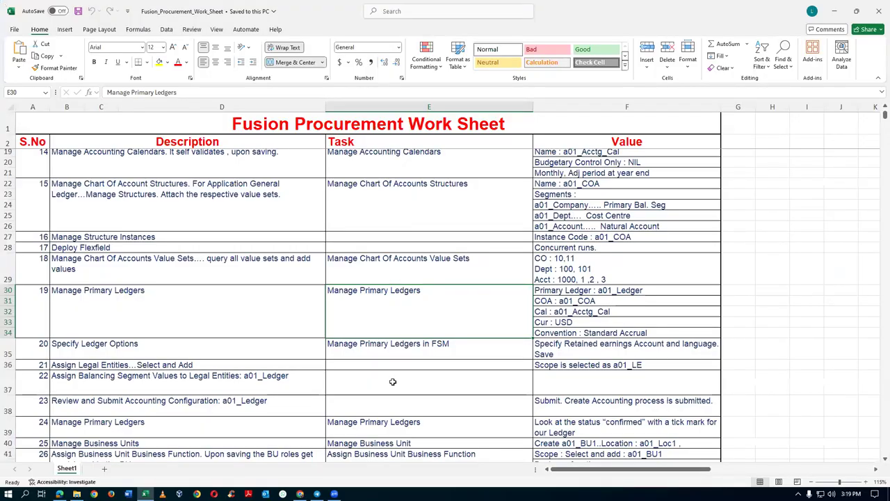
left_click(233, 349)
scroll(233, 349, "down", 2)
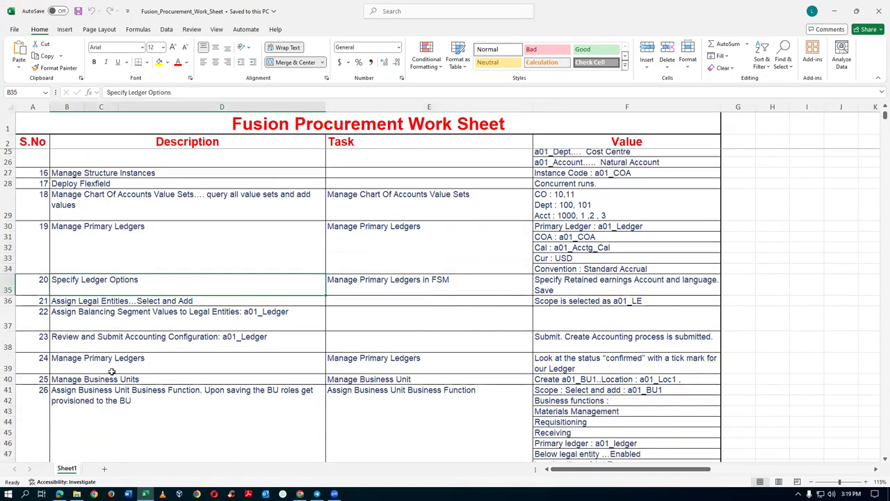
left_click(7, 364)
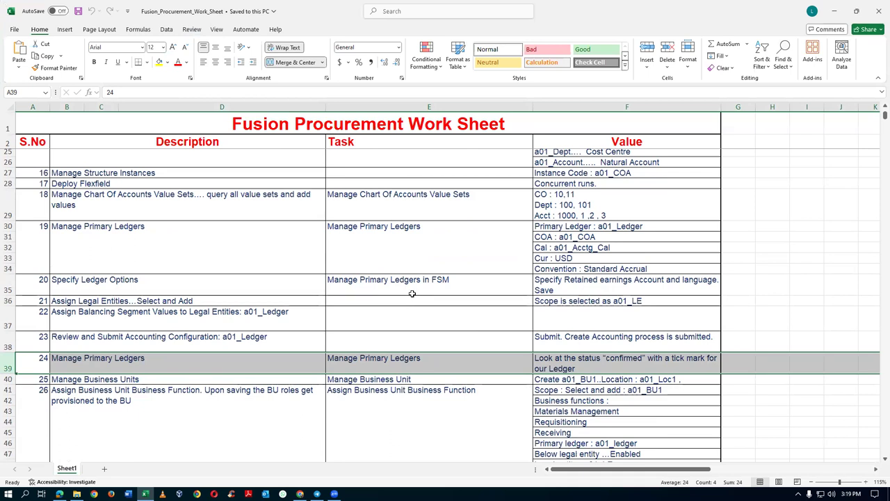
scroll(412, 293, "down", 2)
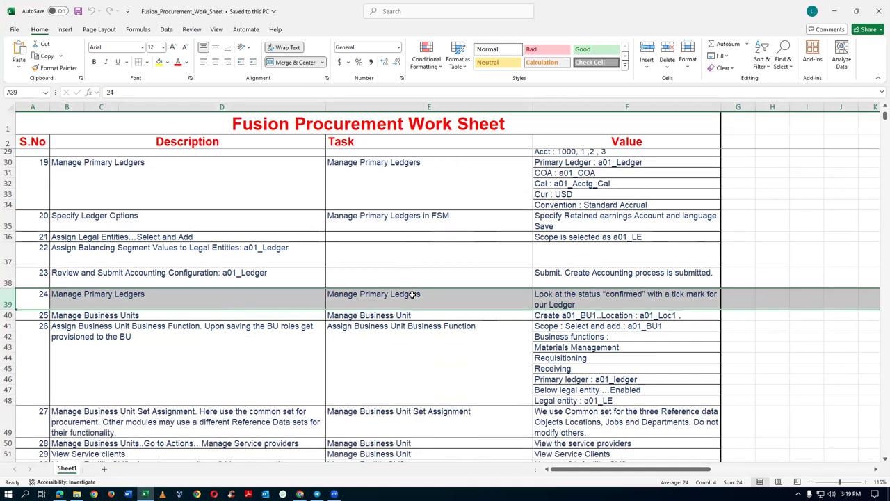
left_click(425, 314)
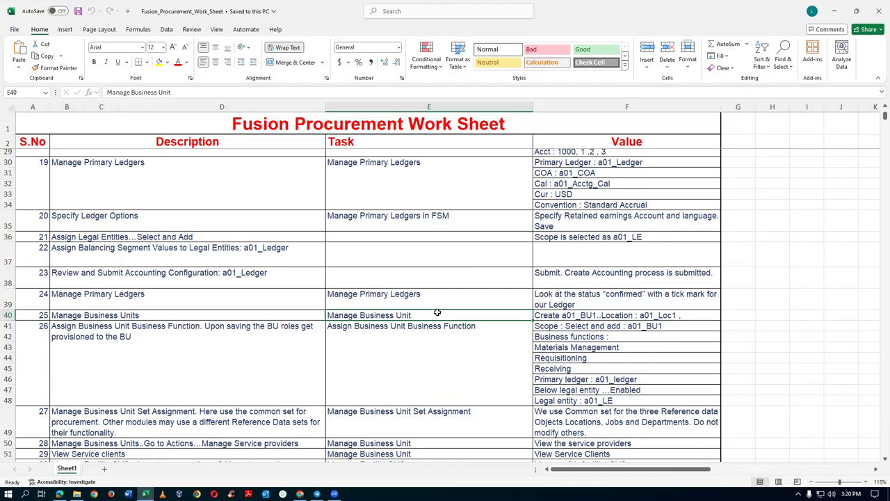
Switch to the 03_Vision_Enterprise_Structure PDF in Edge and examine its ledger, chart of accounts and business unit entries.
key("alt+Tab")
key("alt+Tab")
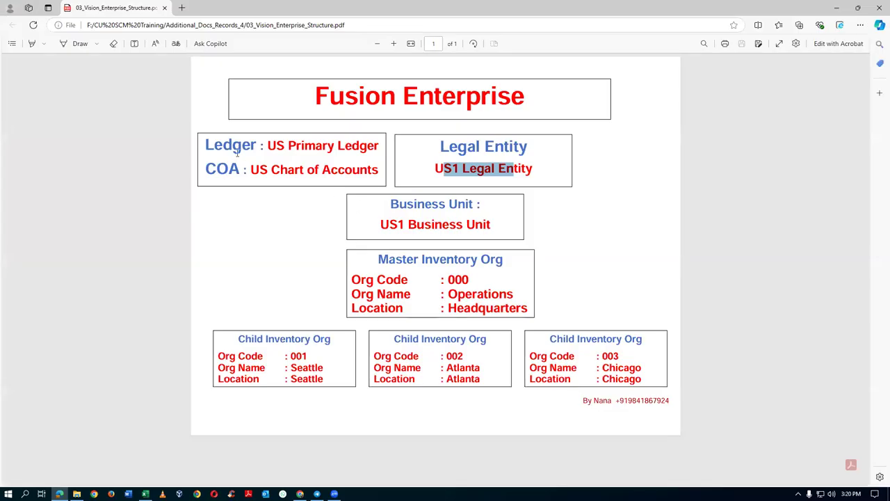
left_click_drag(228, 144, 241, 145)
left_click(231, 165)
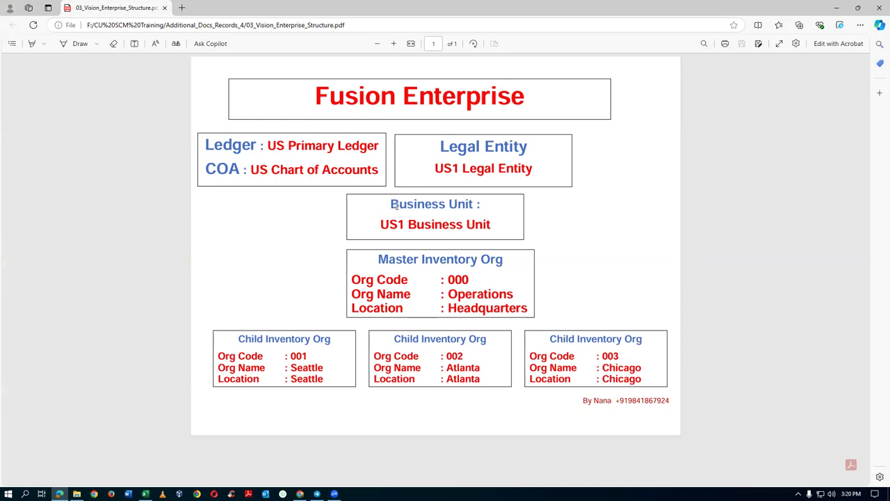
left_click_drag(391, 203, 474, 204)
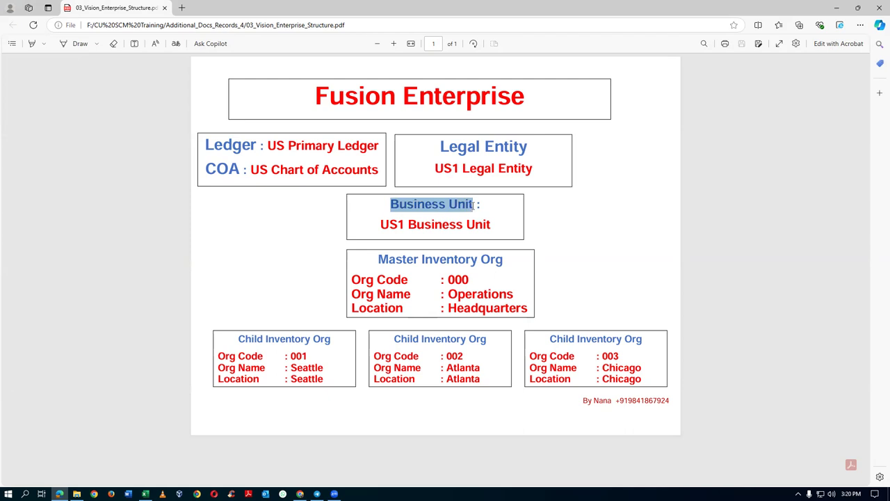
left_click(443, 216)
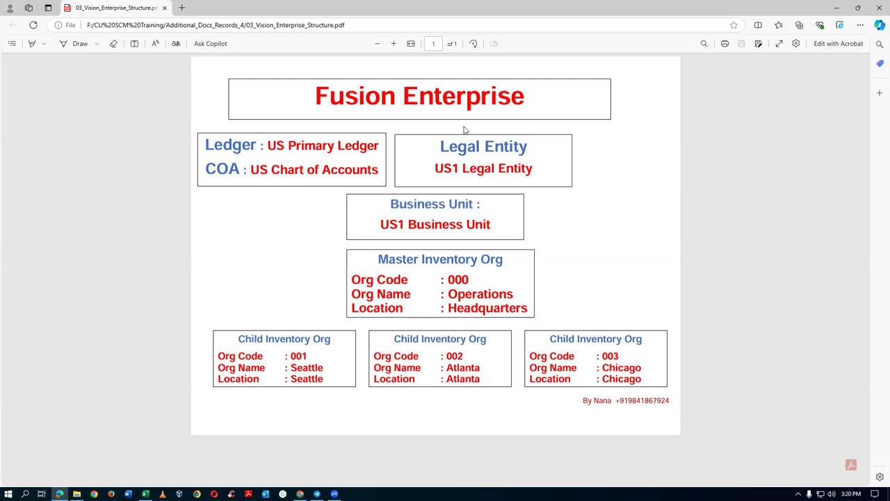
left_click_drag(390, 205, 473, 217)
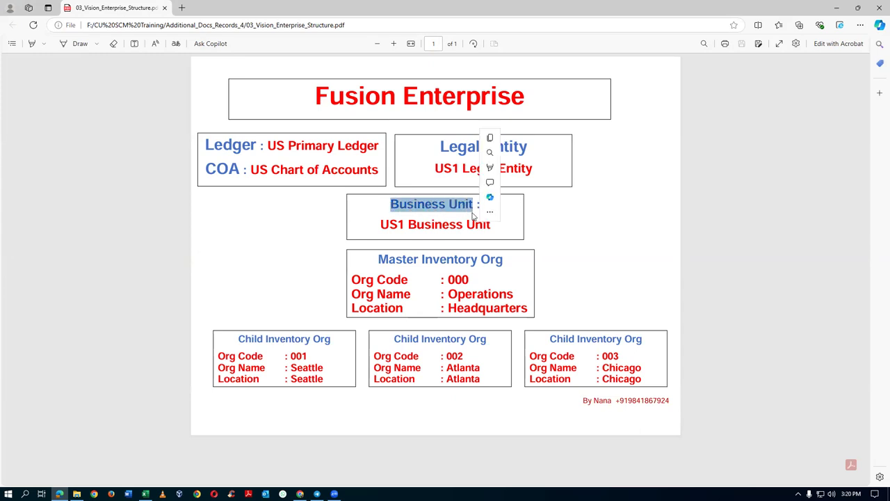
key("ctrl+c")
Copy the Manage Business Unit task name from the Excel worksheet and switch back to Oracle Fusion in Chrome.
key("alt+Tab")
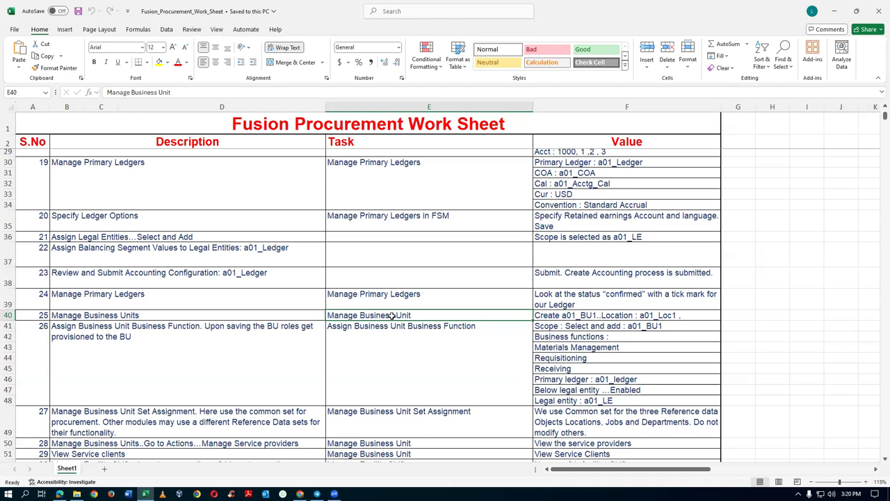
key("ctrl+c")
key("alt+Tab")
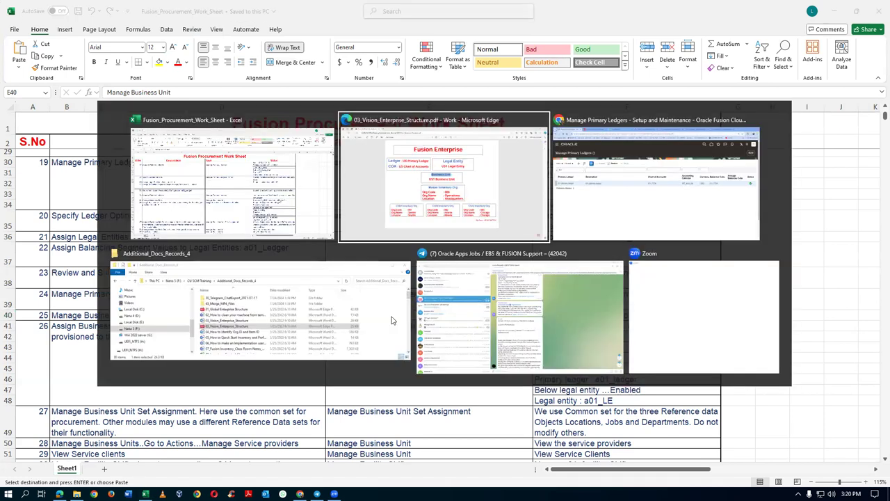
key("Tab")
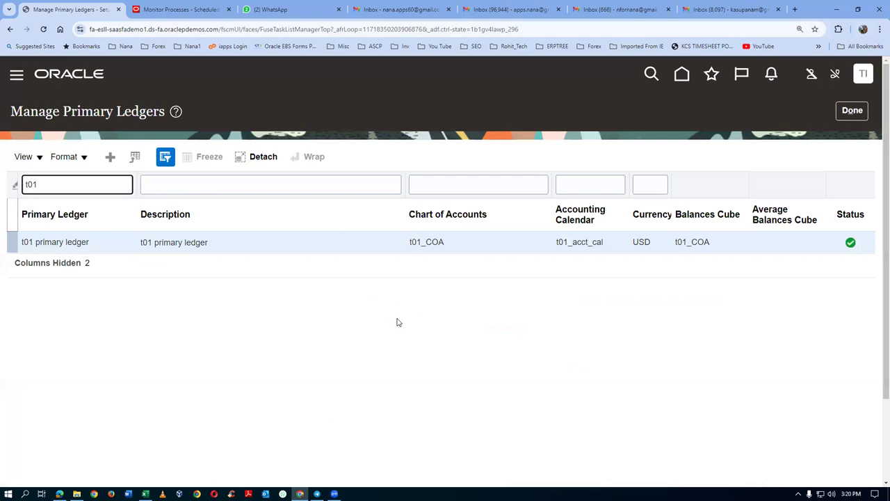
Close Manage Primary Ledgers and search the setup tasks for Manage Business Unit.
left_click(853, 111)
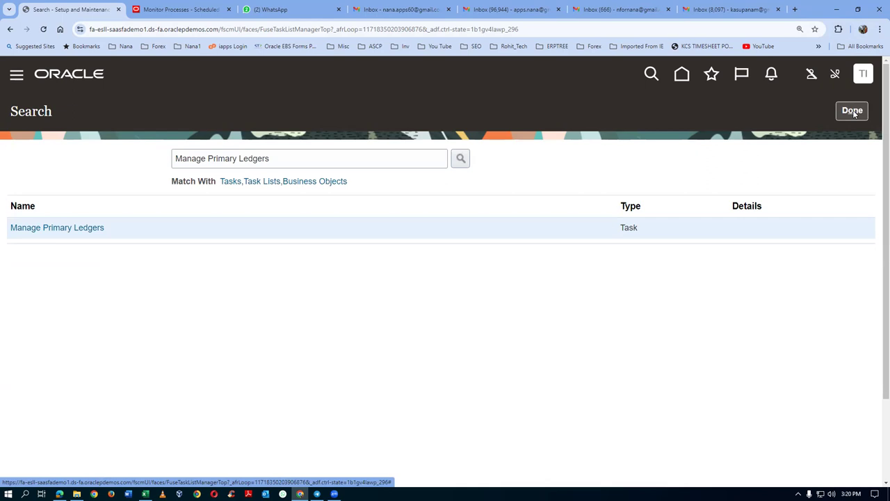
left_click_drag(290, 161, 2, 230)
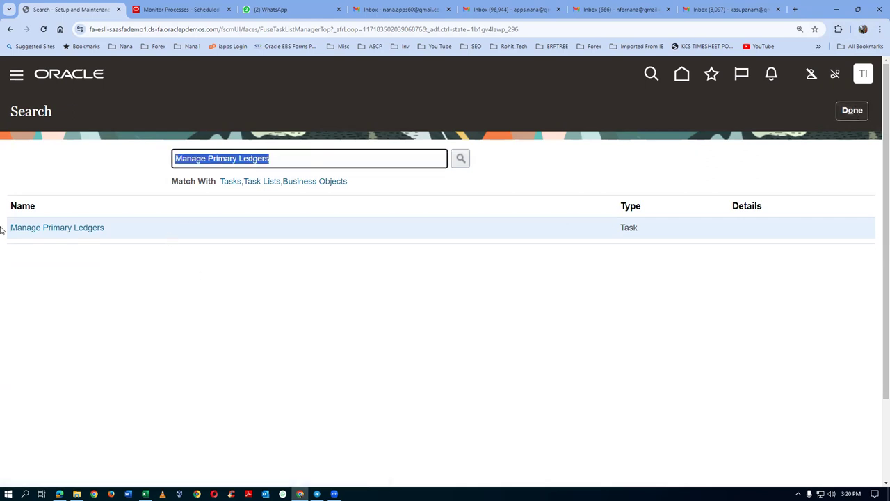
key("ctrl+v")
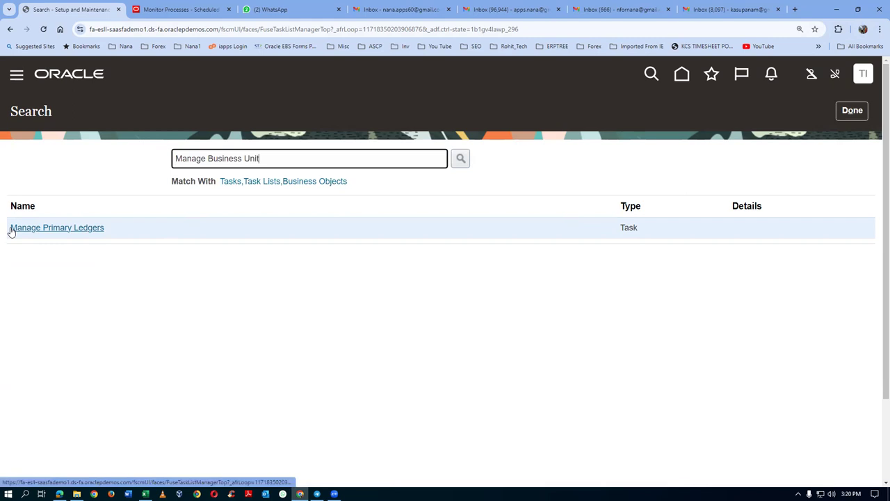
key("Return")
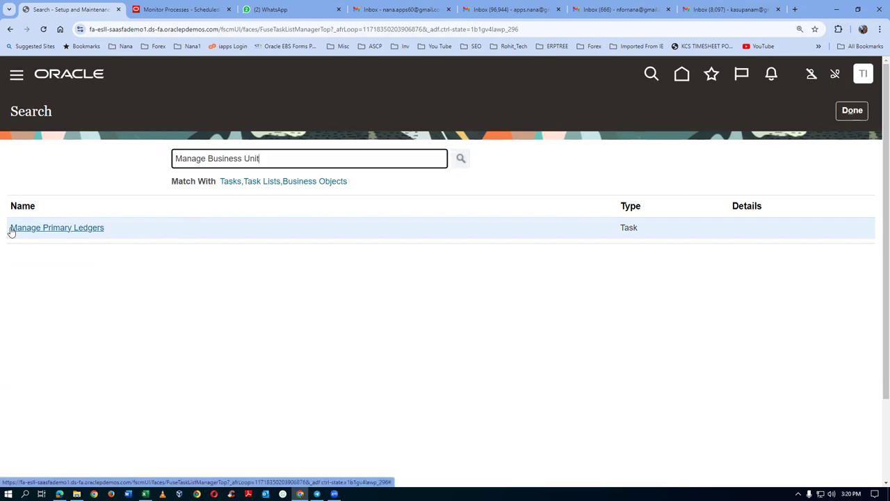
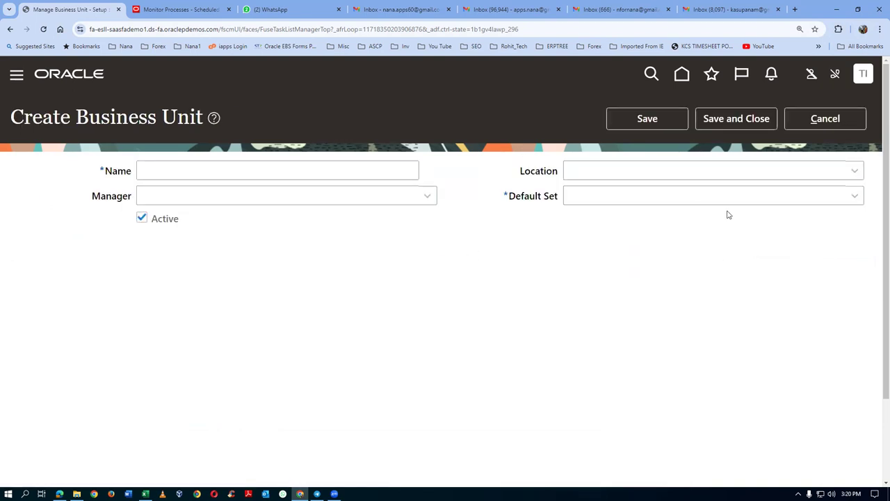
Examine the suggested default sets for the new business unit without choosing one.
left_click(640, 197)
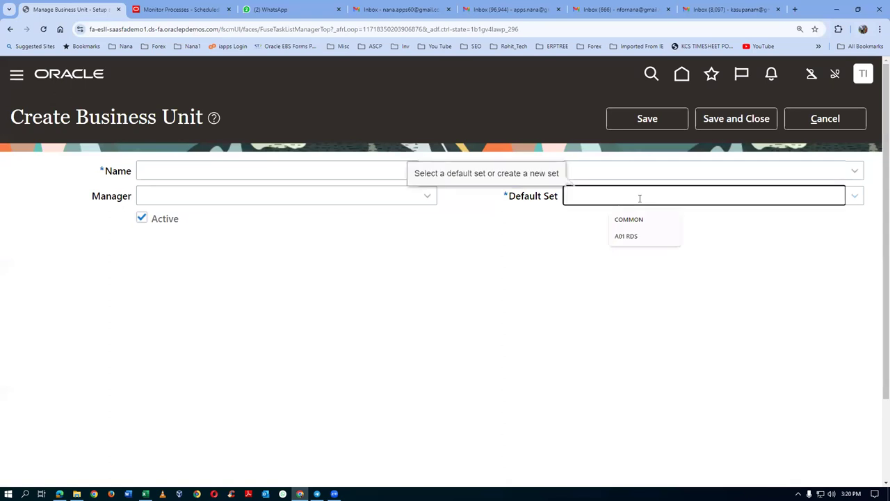
left_click(679, 319)
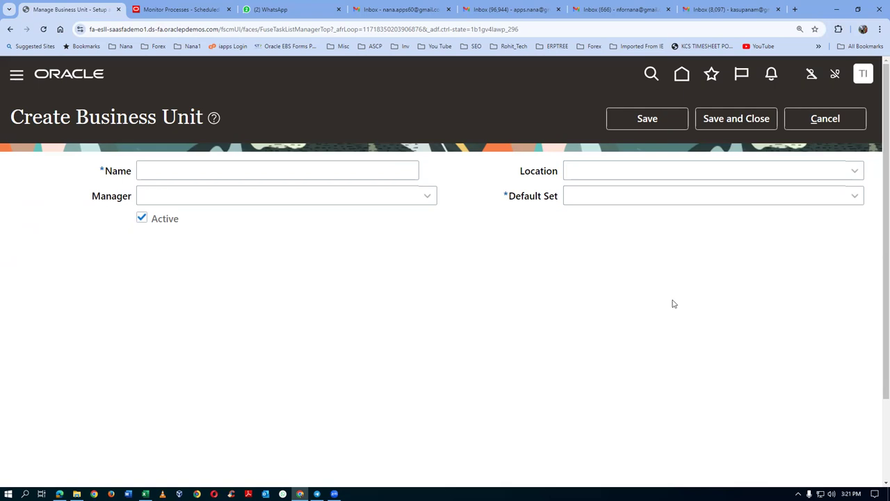
left_click(604, 199)
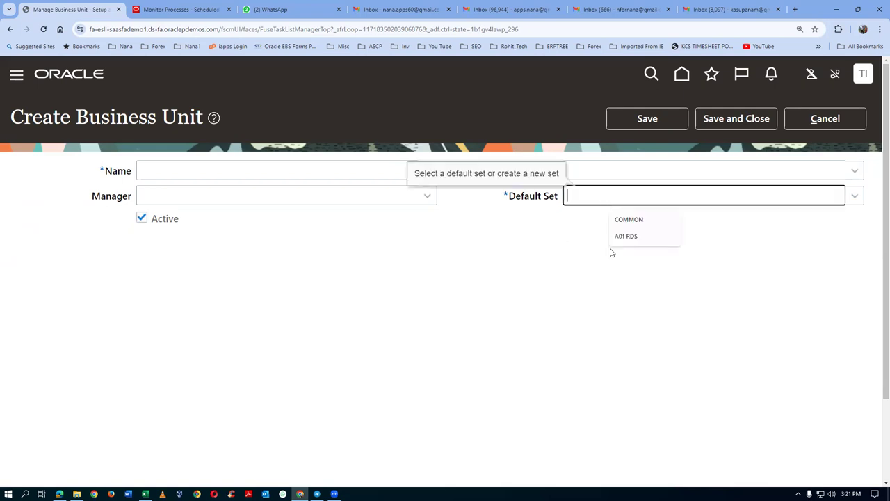
left_click(604, 329)
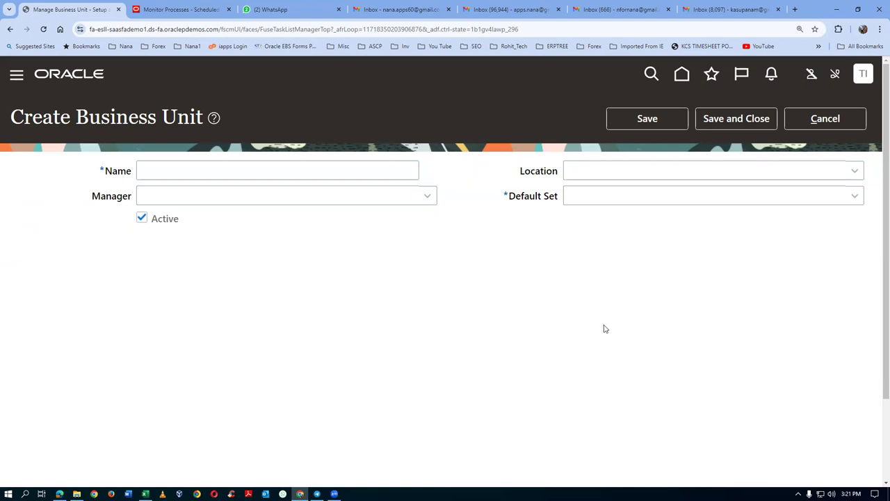
Switch to File Explorer and open the Fusion_Procurement_Documentation folder inside CU SCM Training.
left_click(585, 197)
left_click(542, 297)
left_click(76, 493)
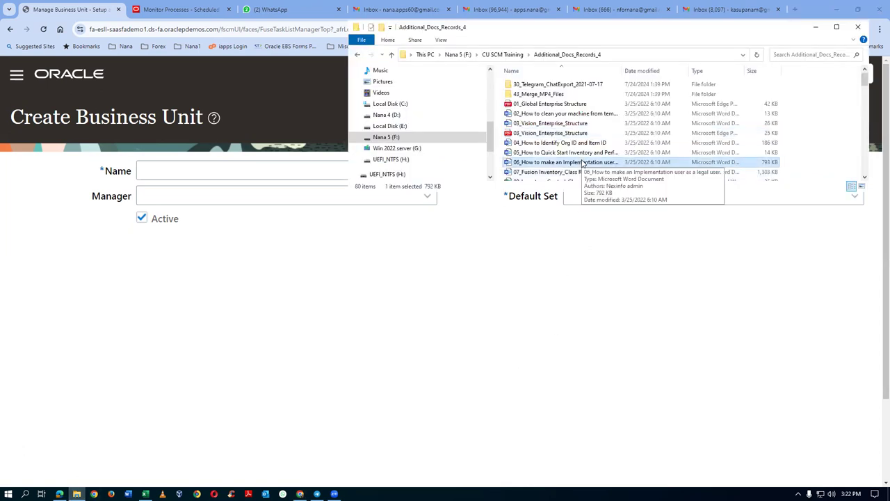
left_click(501, 54)
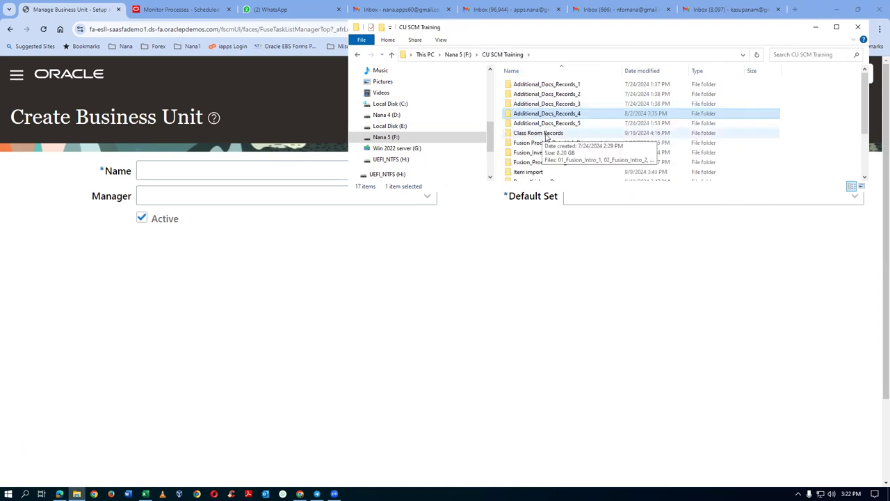
left_click(565, 164)
double_click(566, 164)
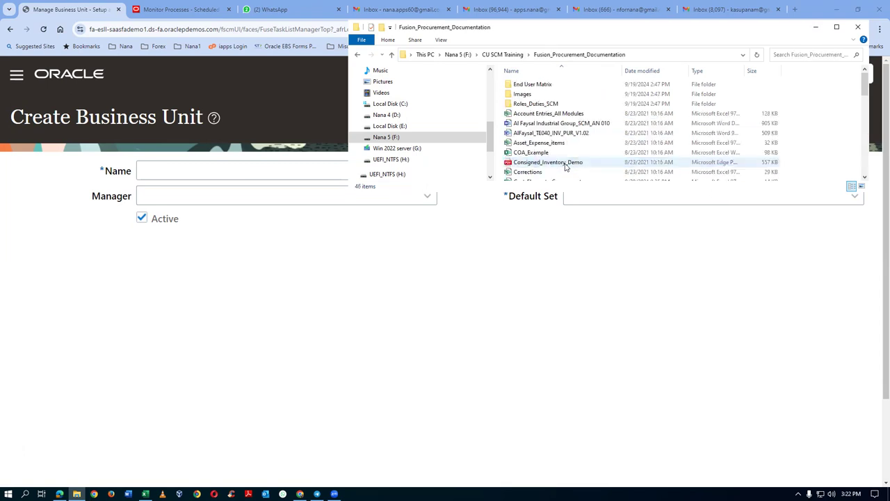
Look through the Fusion_Procurement_Documentation files and search the folder for ref, clearing the search term at the end.
key("r")
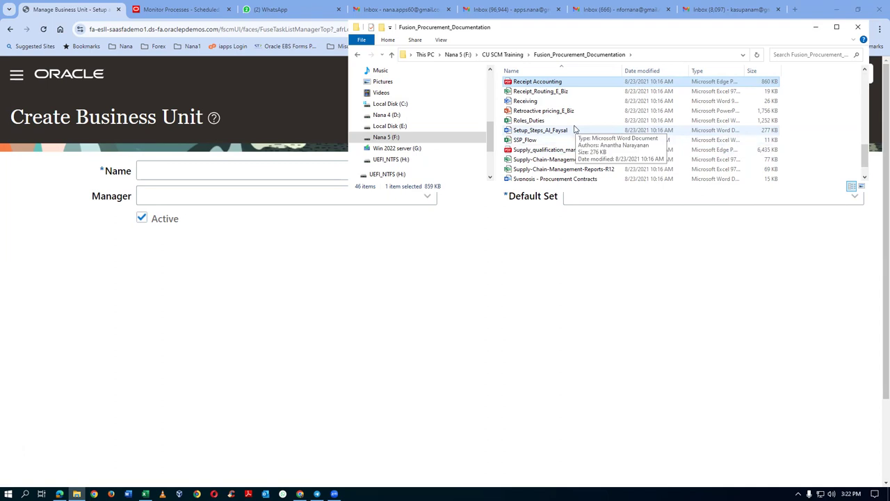
scroll(574, 130, "down", 1)
scroll(575, 130, "up", 2)
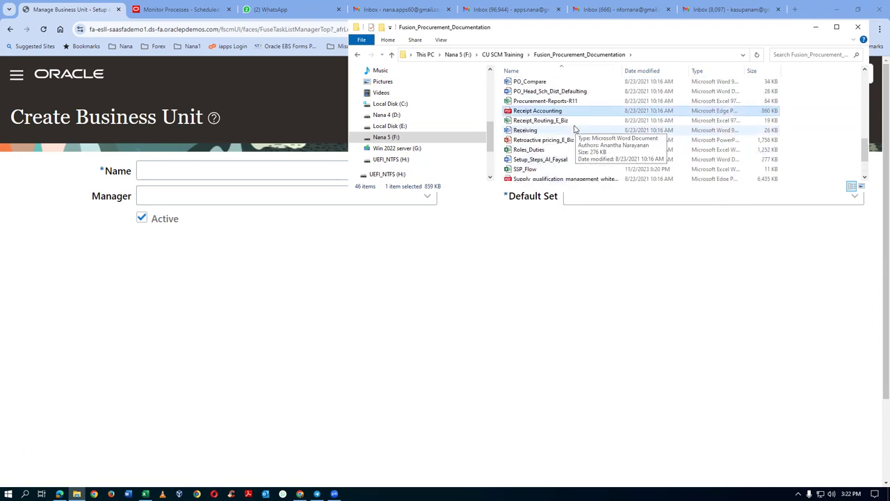
left_click(797, 55)
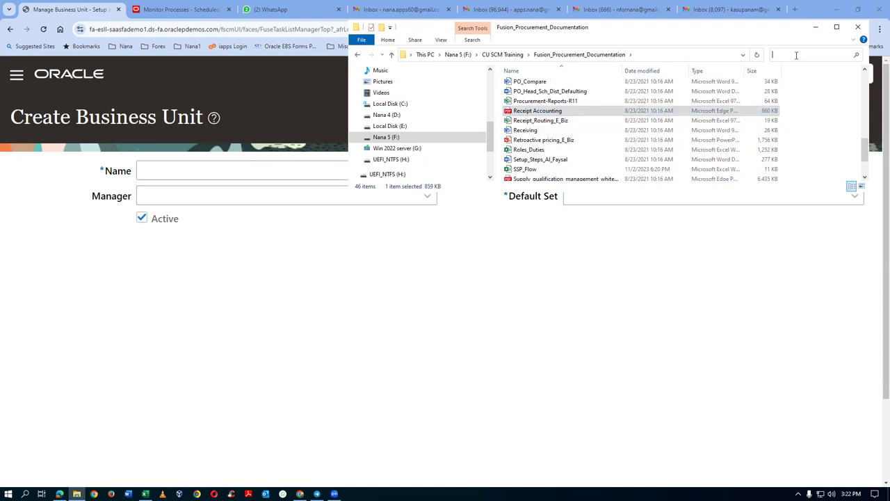
type("ref")
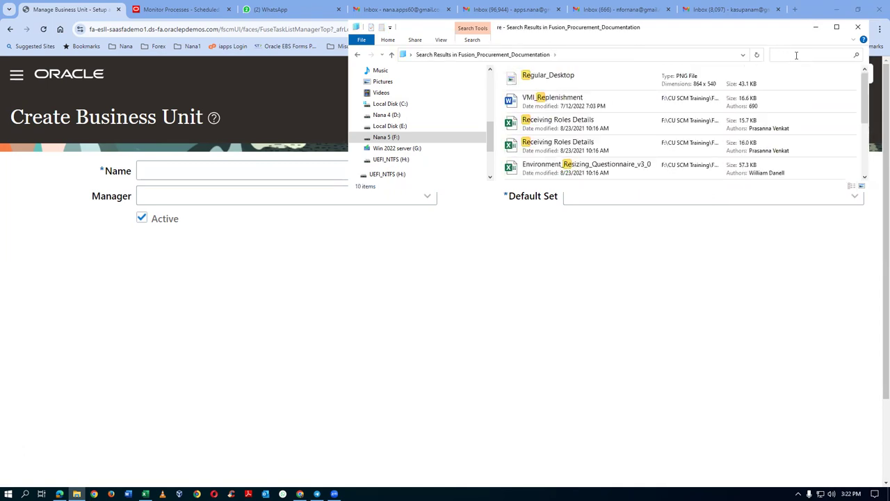
key("BackSpace")
key("BackSpace")
Search the Fusion_Inventory_Documentation folder for ref and bring up the Ref_Data_Set workbook in Excel.
left_click(498, 55)
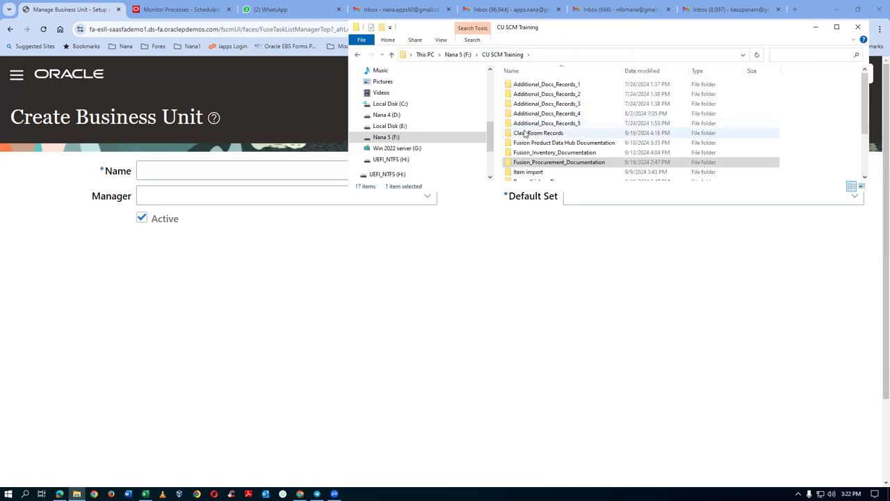
scroll(592, 146, "down", 1)
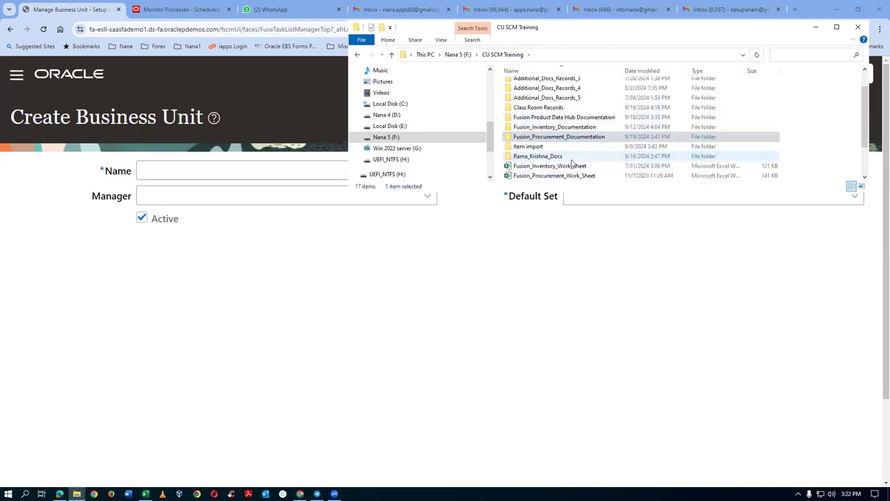
double_click(570, 128)
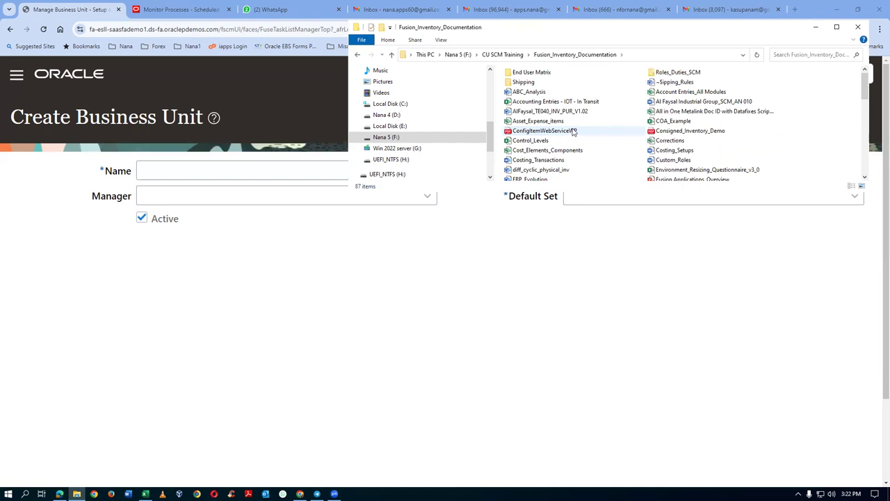
left_click(790, 54)
type("ref")
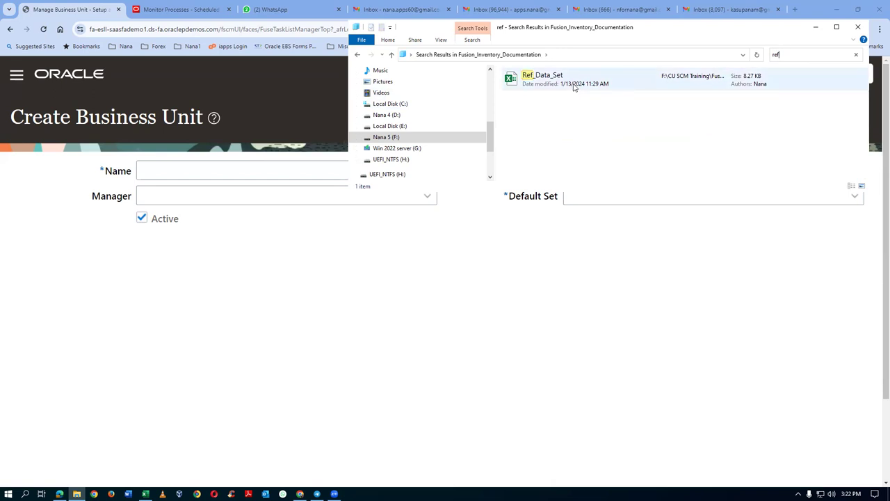
key("alt+Tab")
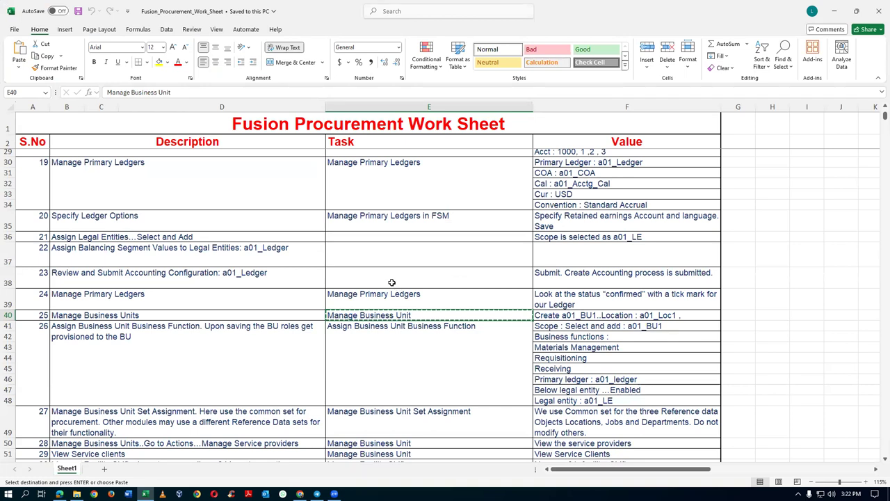
key("alt+Tab")
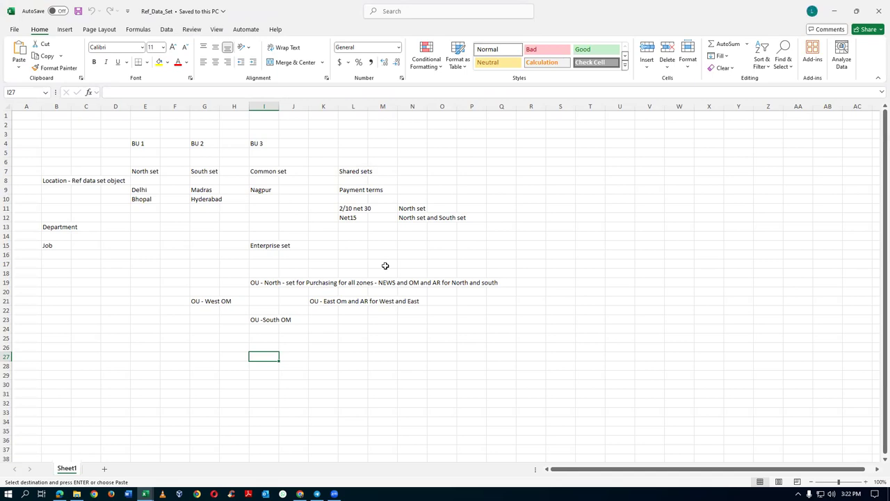
Examine the Location, Department and Job reference data objects and the Delhi entry in the Ref_Data_Set worksheet.
scroll(385, 265, "up", 1)
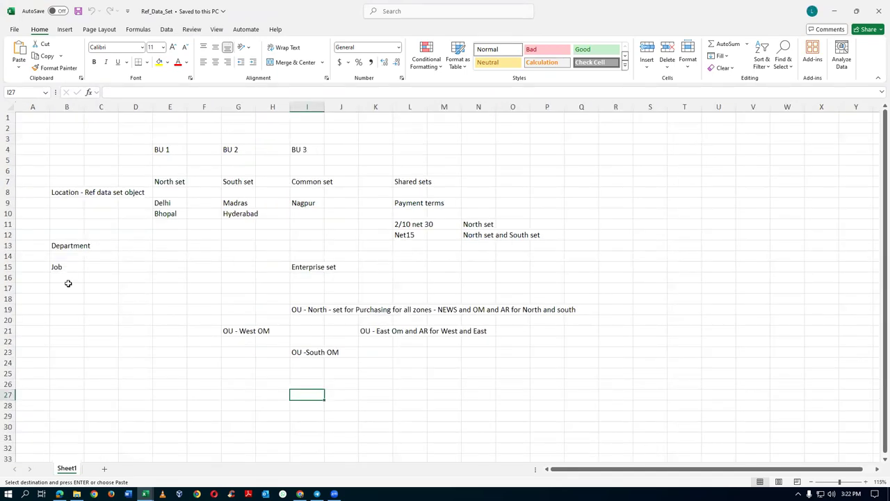
left_click(61, 194)
left_click(61, 245)
left_click(59, 268)
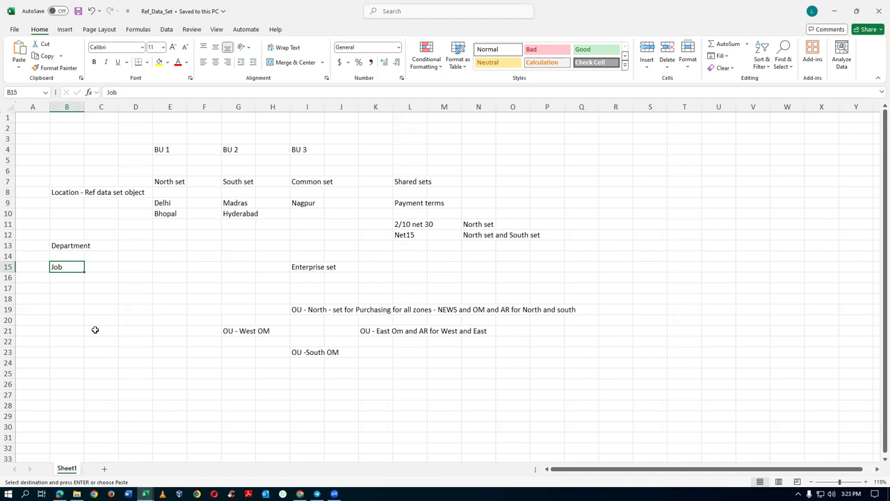
left_click(61, 194)
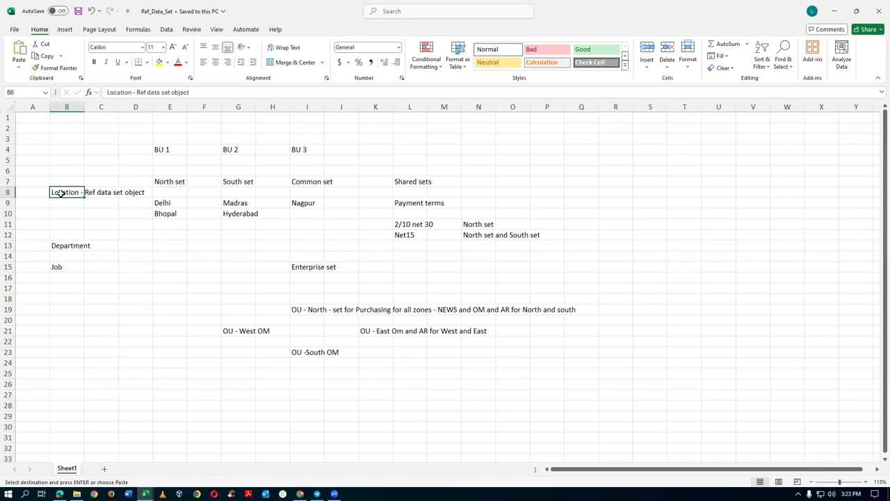
left_click(180, 202)
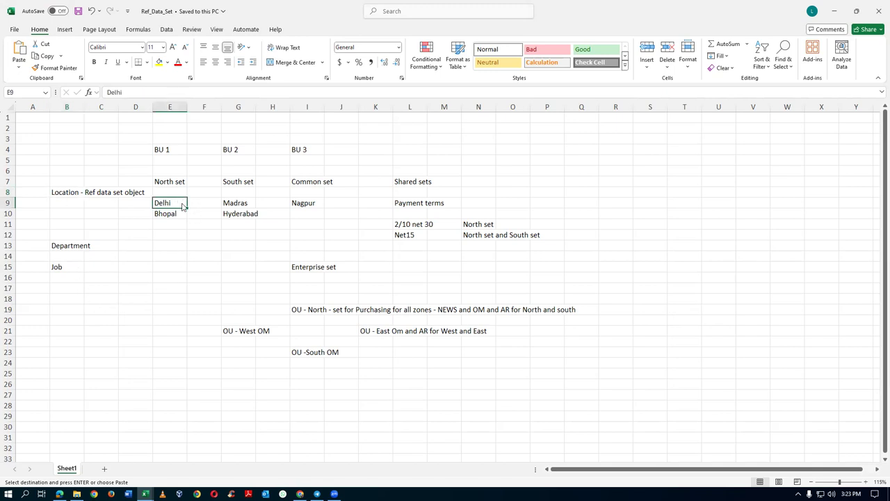
Switch back to Oracle Fusion in Chrome, duplicate the Monitor Processes tab and open Setup and Maintenance in the copy.
key("alt+Tab")
key("alt+Tab")
key("alt+Tab")
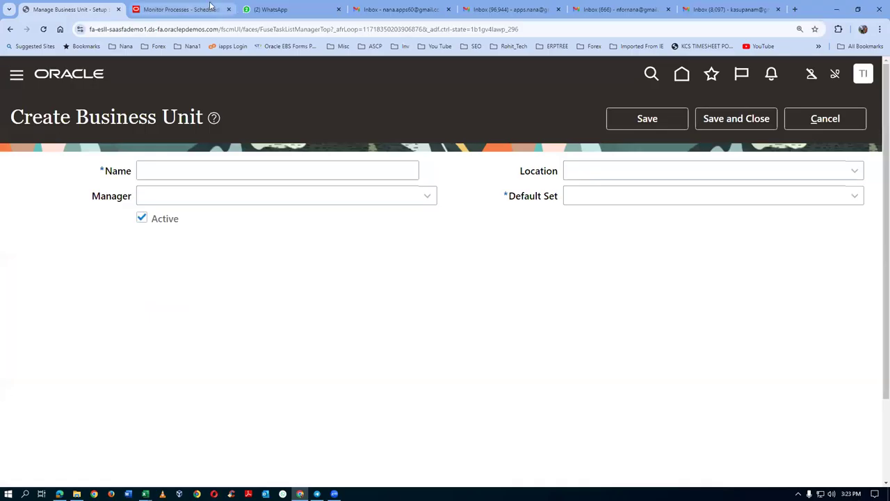
left_click(210, 8)
right_click(210, 7)
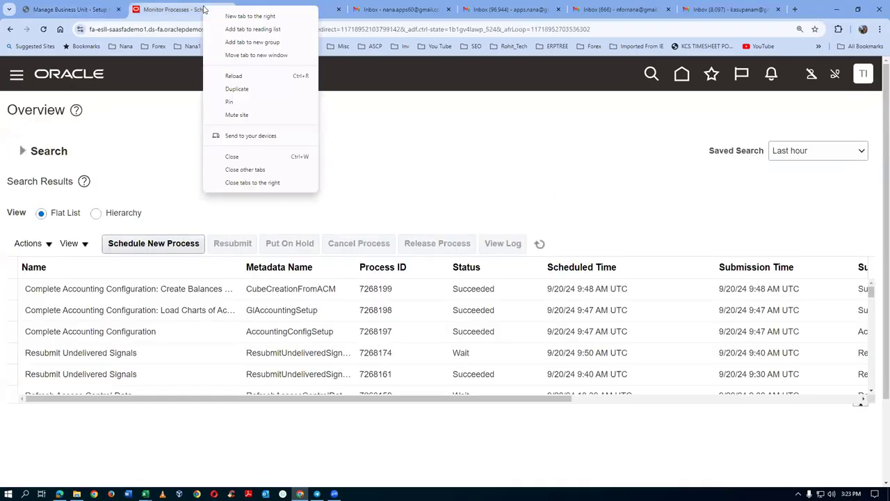
left_click(234, 88)
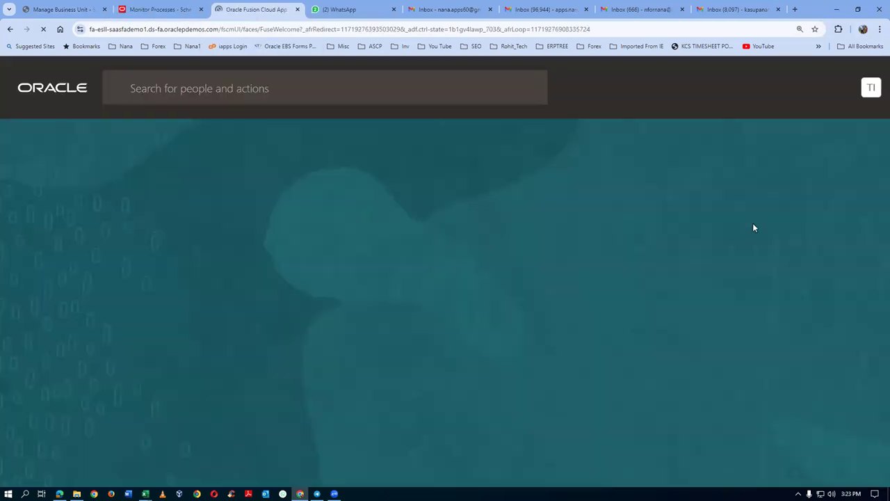
left_click(864, 93)
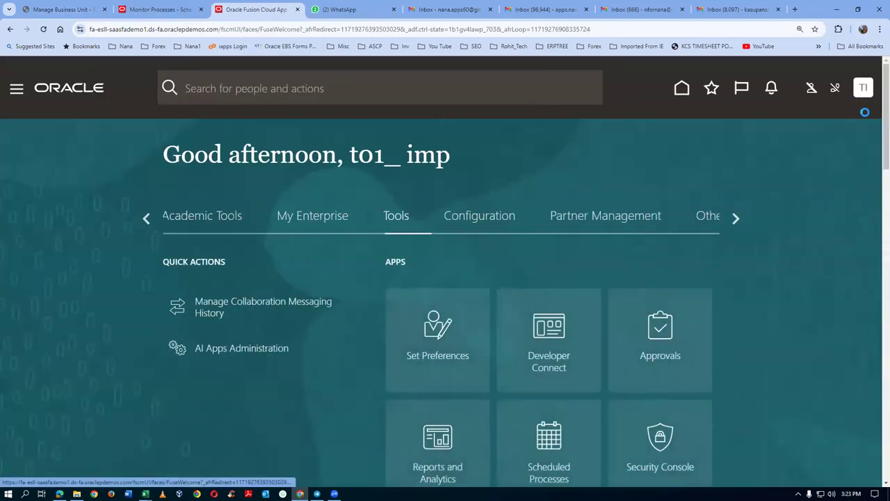
left_click(622, 296)
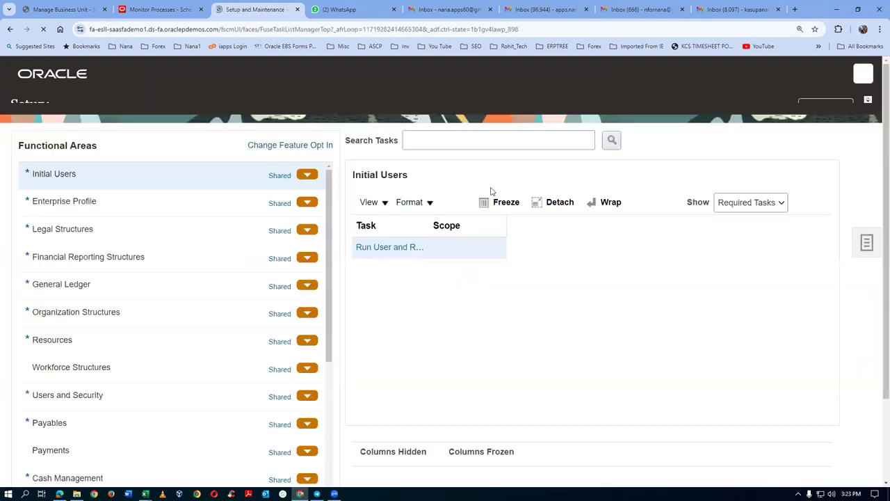
Search the setup tasks for mana%locations%, open Manage Locations and start a new location.
left_click(867, 259)
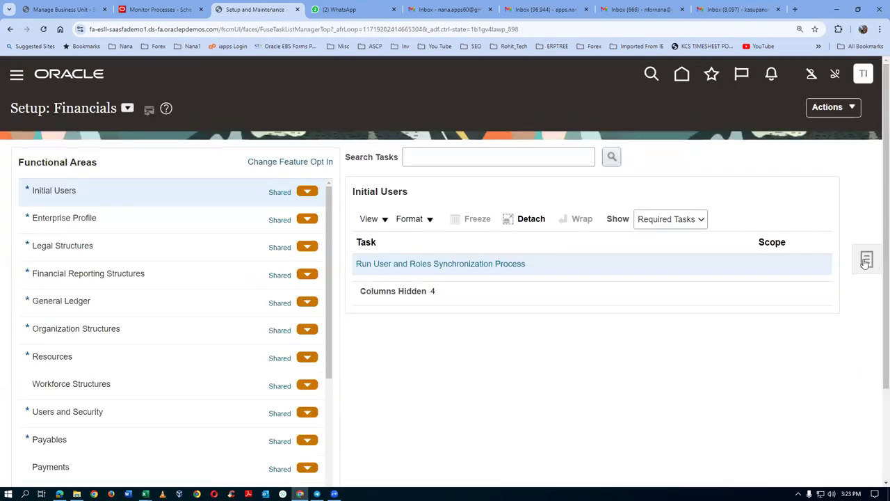
left_click(779, 307)
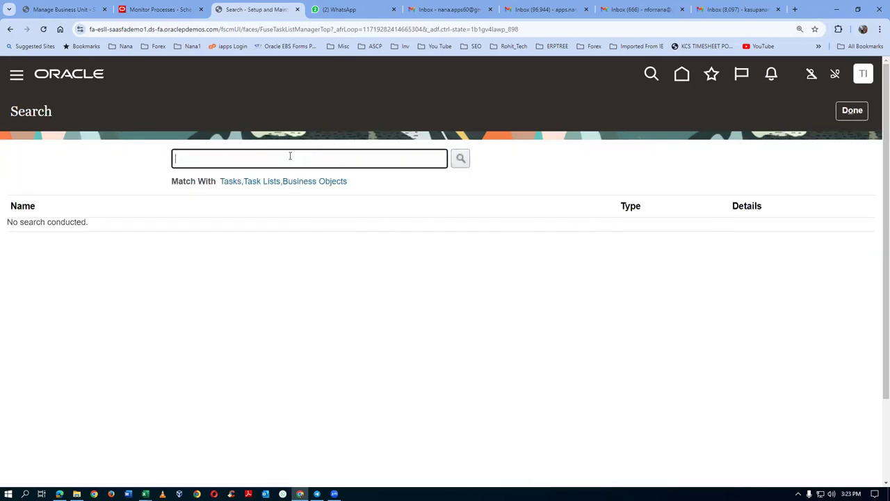
type("mana%locations%")
key("Return")
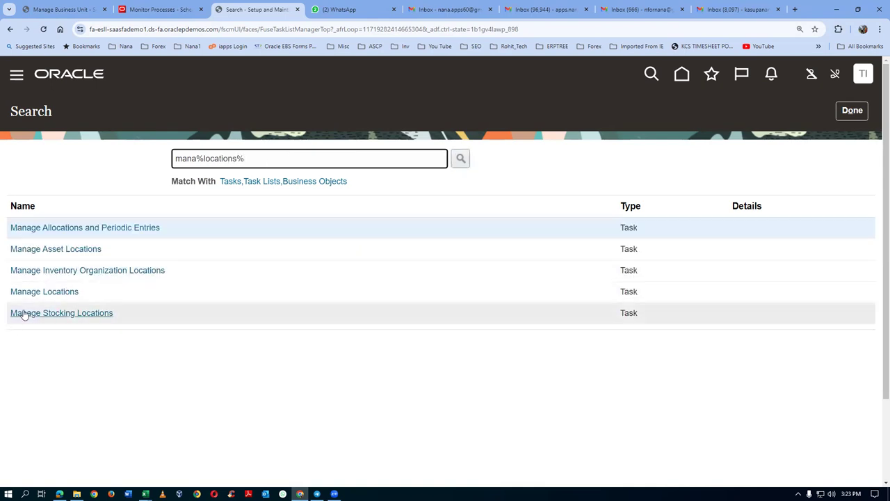
left_click(30, 293)
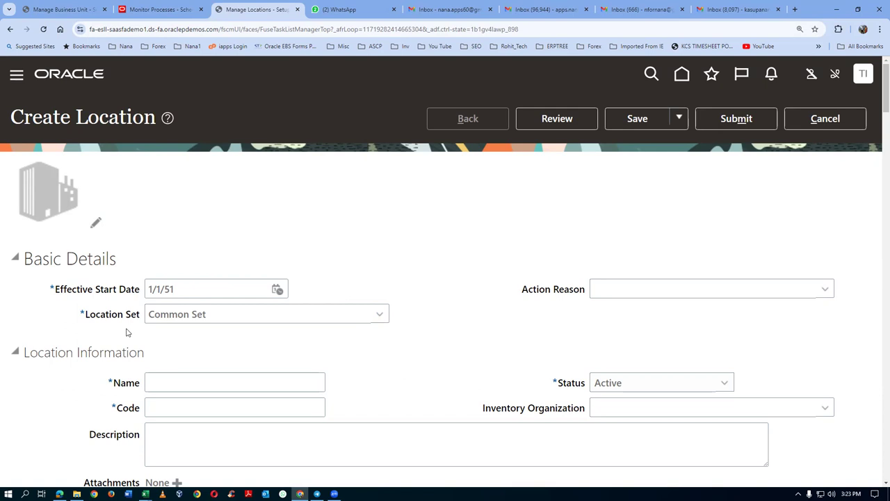
Switch to the Ref_Data_Set workbook in Excel and examine how its locations map to the North set and South set.
key("alt+Tab")
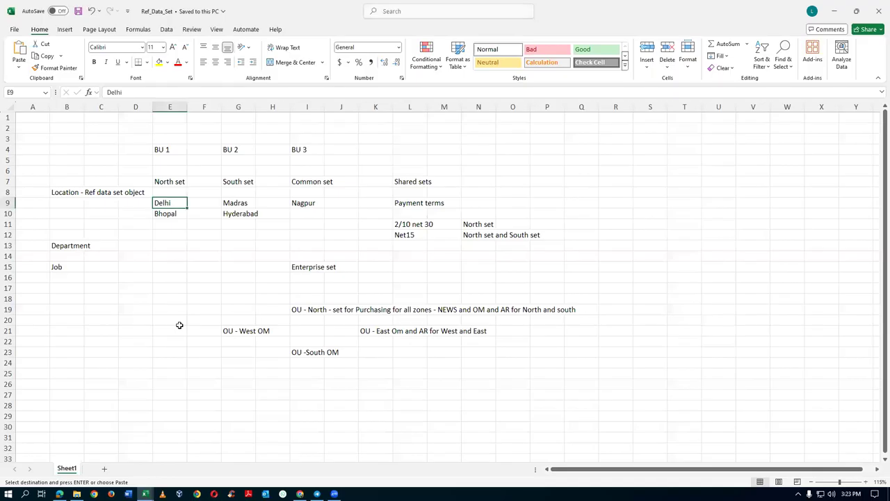
left_click(173, 286)
left_click(172, 205)
left_click(169, 181)
left_click(167, 202)
left_click(167, 183)
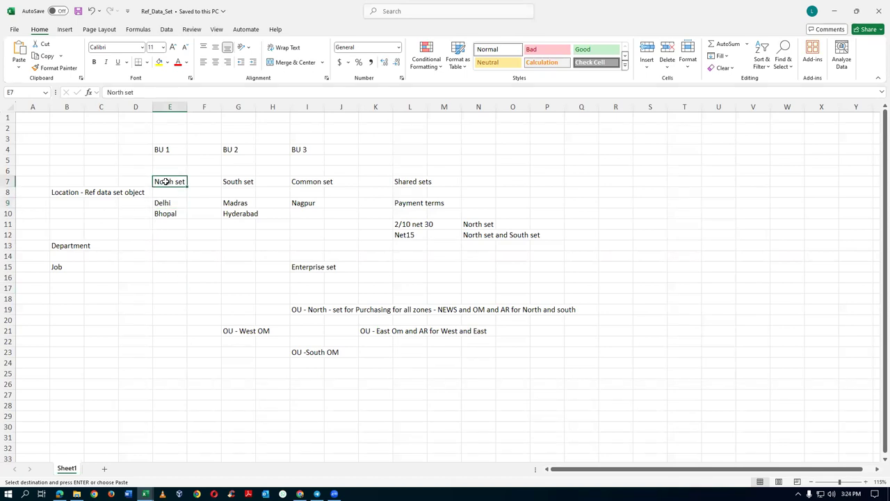
left_click(161, 211)
left_click(161, 182)
left_click(233, 203)
left_click(237, 182)
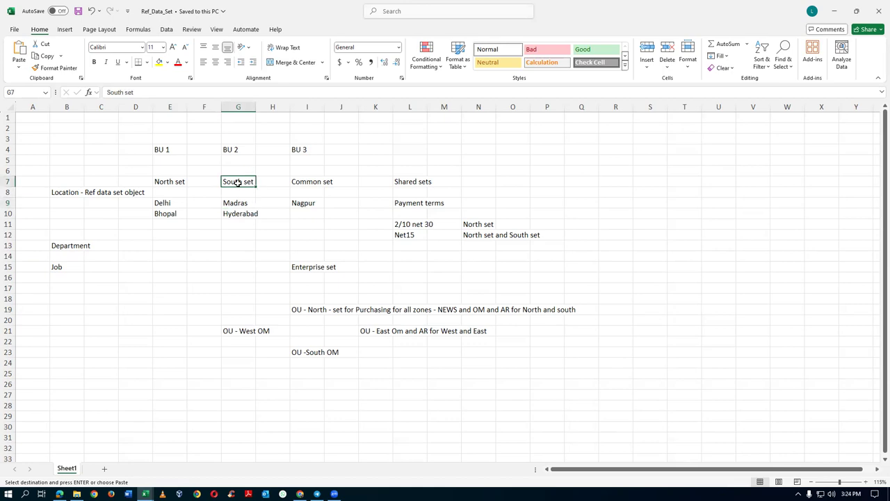
Check the new location's Location Set in Chrome, and examine the Hyderabad and Nagpur set mappings in the Ref_Data_Set workbook.
key("alt+Tab")
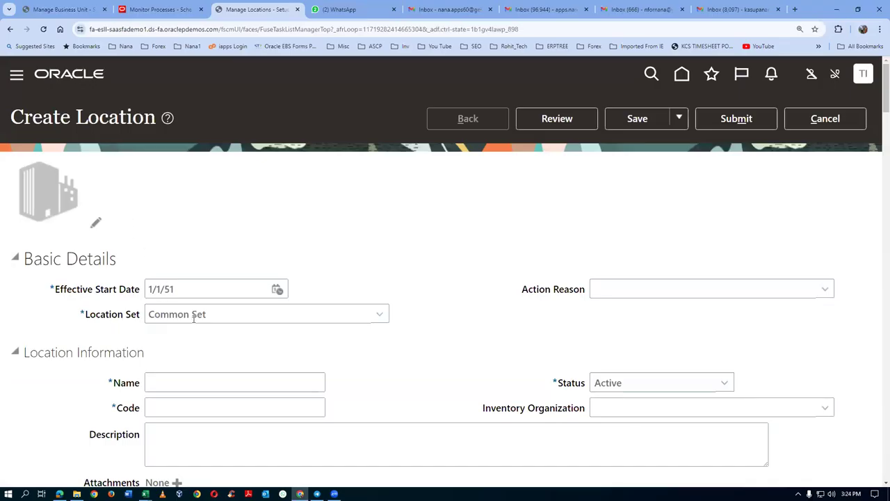
key("alt+Tab")
left_click(244, 214)
left_click(238, 182)
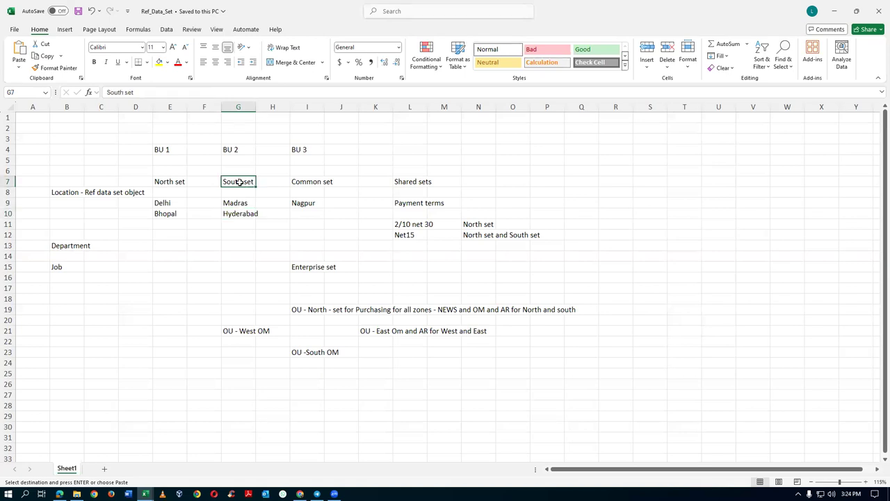
left_click(301, 203)
left_click(303, 182)
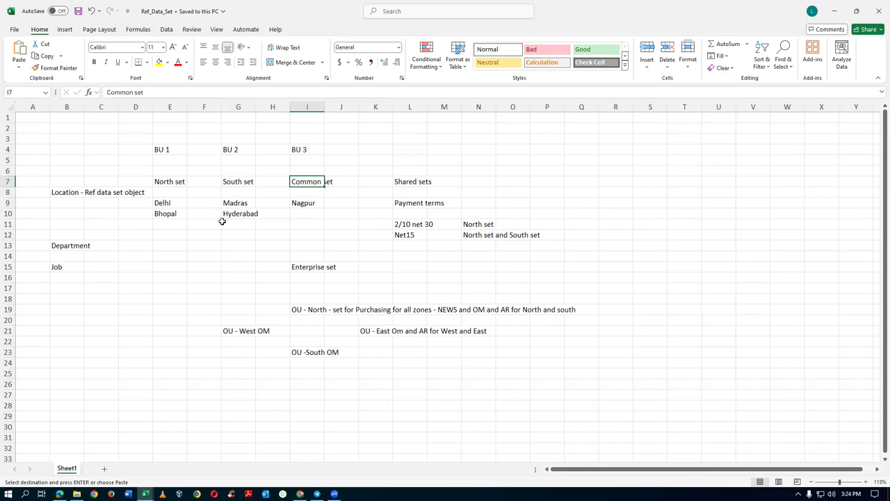
Return to the Create Business Unit page in Chrome and choose A01 RDS as the default set.
key("alt+Tab")
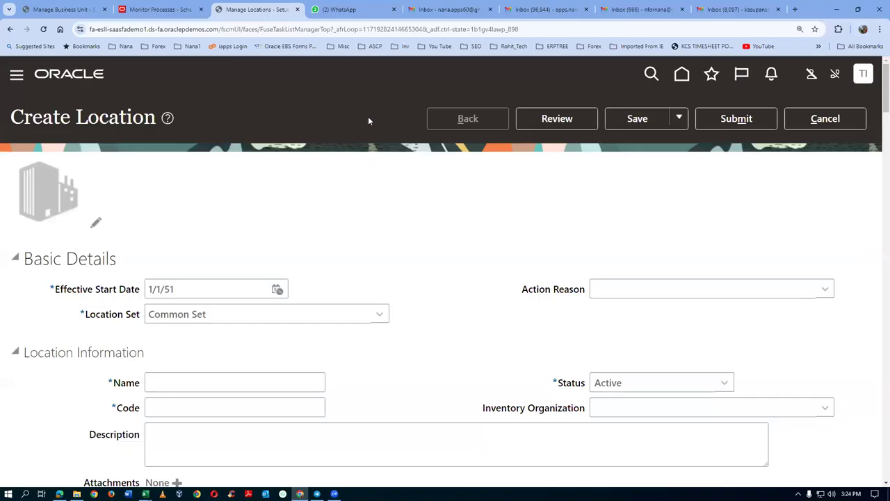
left_click(48, 9)
left_click(580, 197)
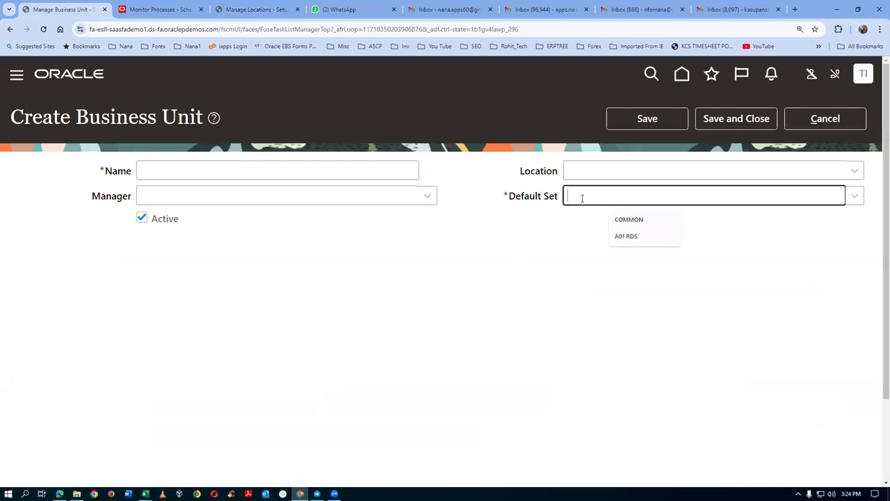
left_click(625, 242)
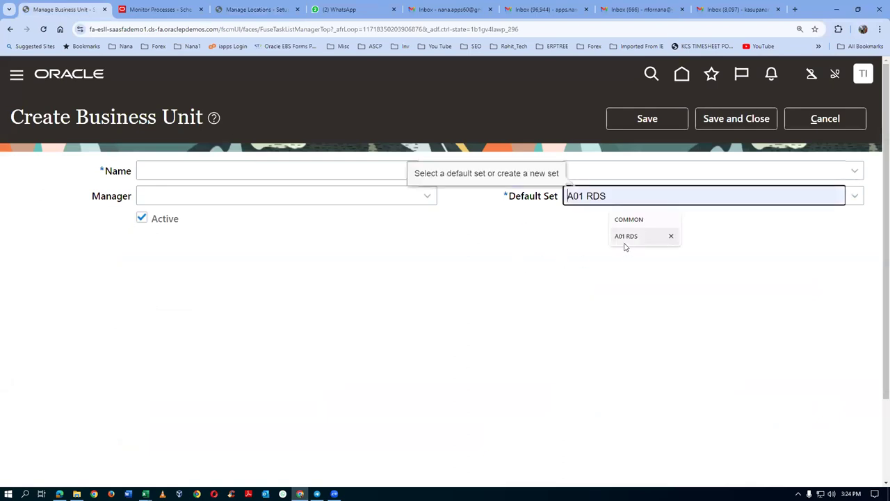
Dismiss the default set suggestions, switch to the Ref_Data_Set workbook in Excel and examine BU 1's North set locations alongside Nagpur in the Common set.
left_click(570, 234)
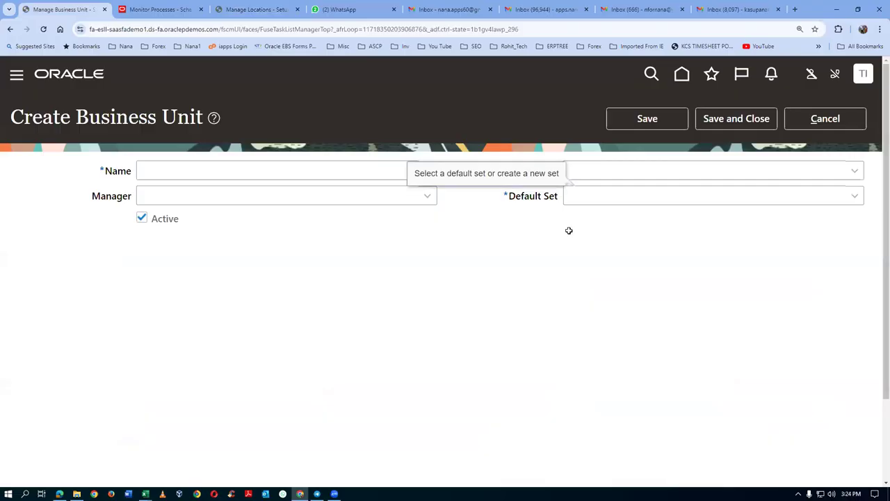
key("alt+Tab")
left_click(174, 150)
left_click(169, 181)
left_click(170, 150)
left_click(164, 203)
left_click(168, 213)
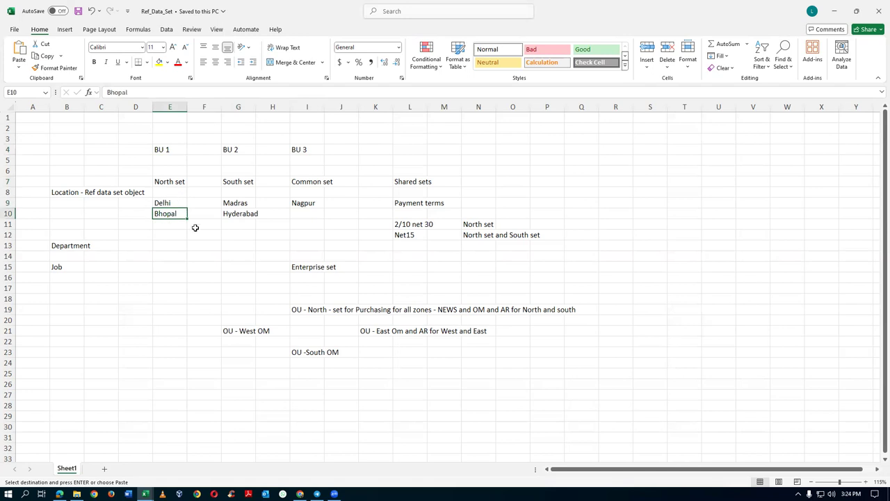
left_click(304, 203)
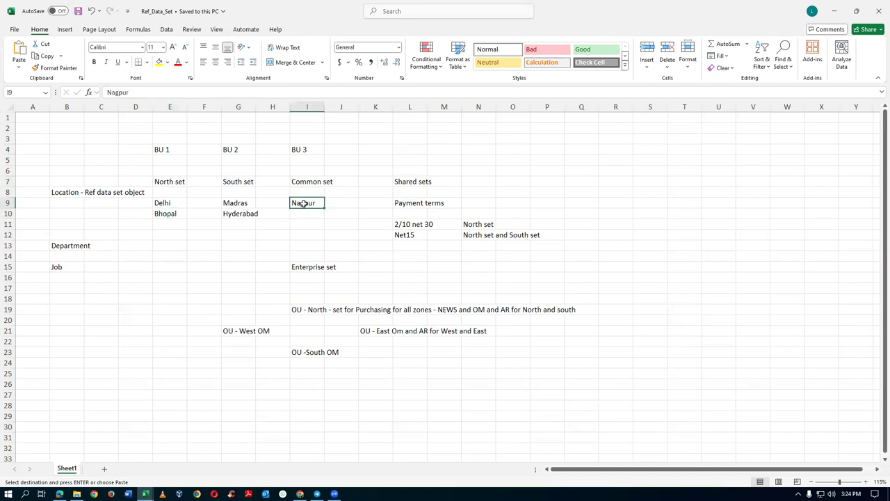
left_click(162, 212)
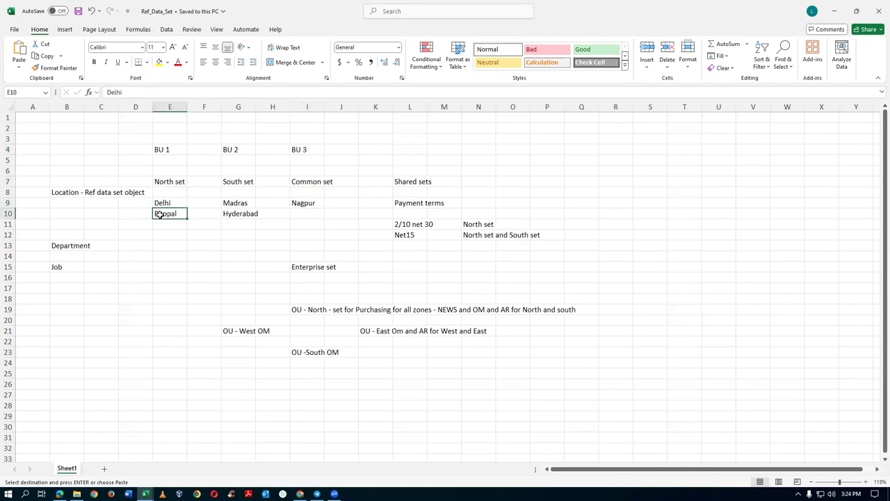
left_click(303, 202)
Examine BU 2's South set locations, Madras and Hyderabad, and how Nagpur belongs to the Common set.
left_click(238, 148)
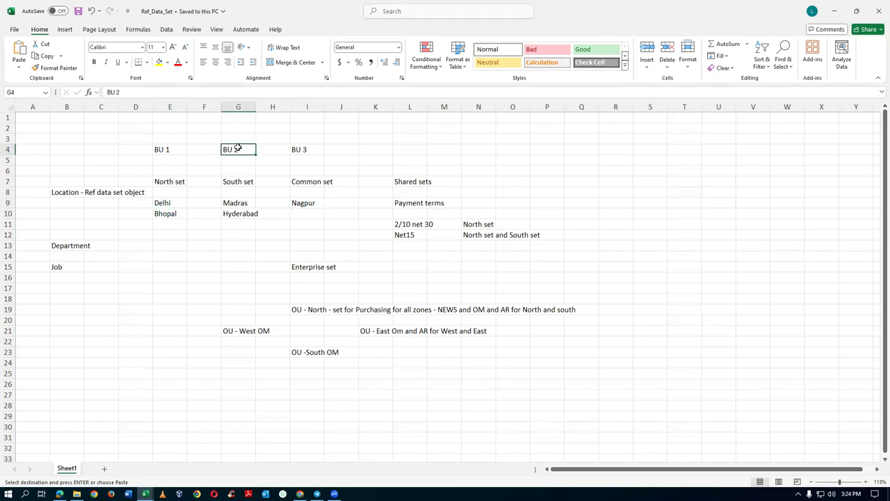
left_click(238, 204)
left_click(238, 214)
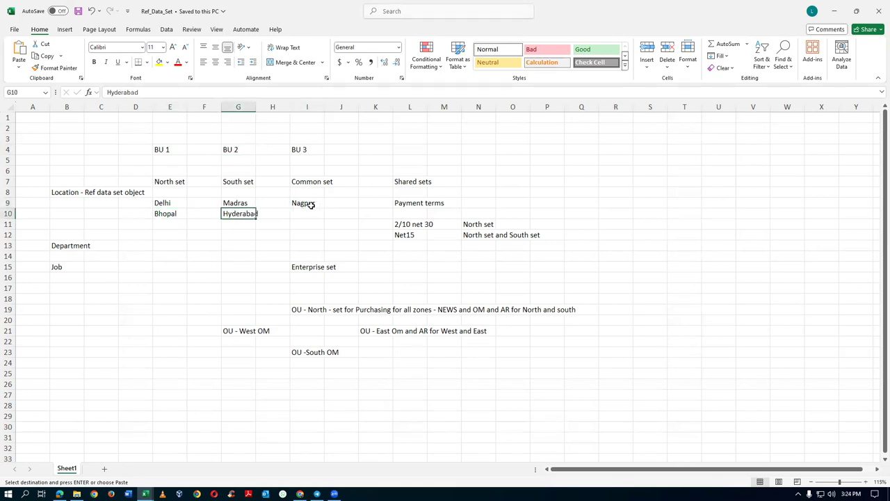
left_click(311, 205)
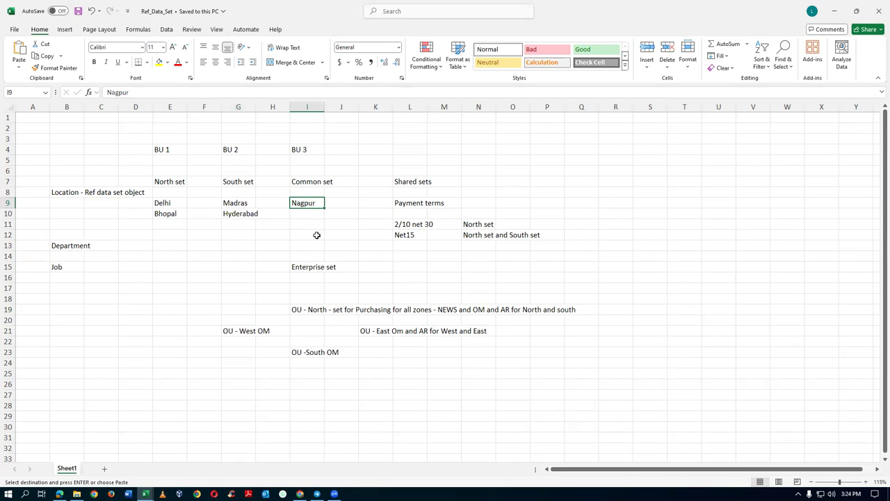
left_click(293, 181)
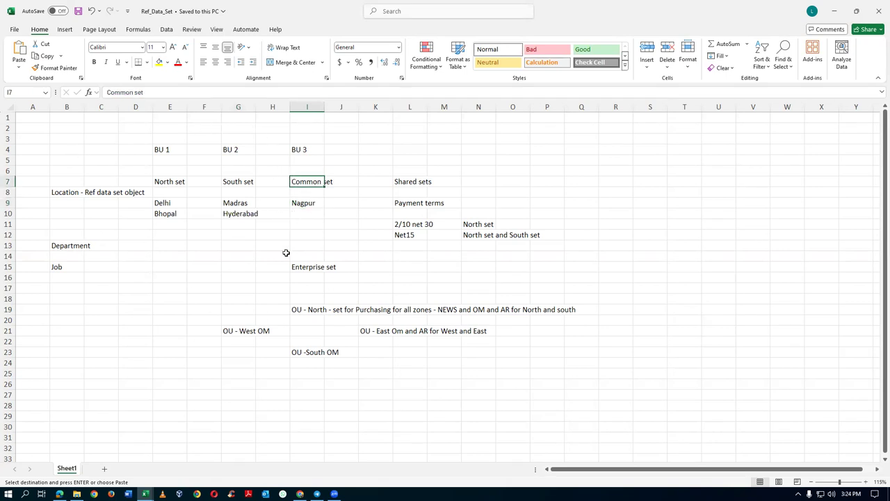
left_click(305, 205)
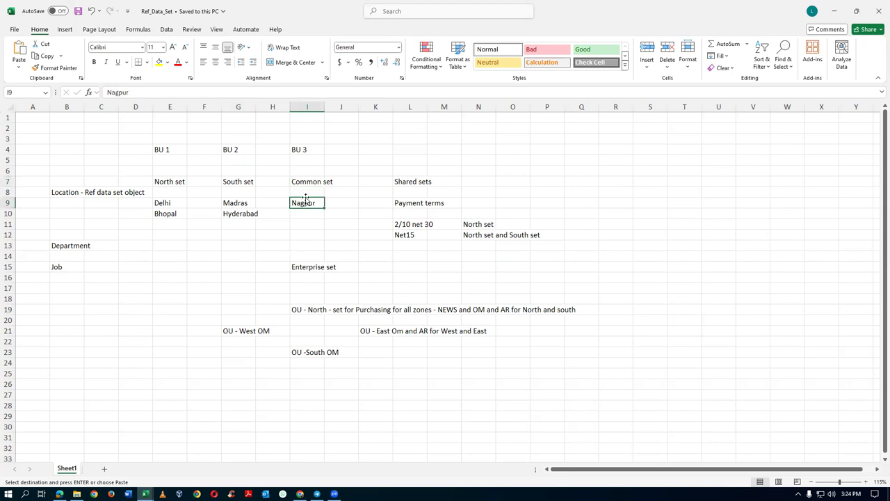
left_click(305, 184)
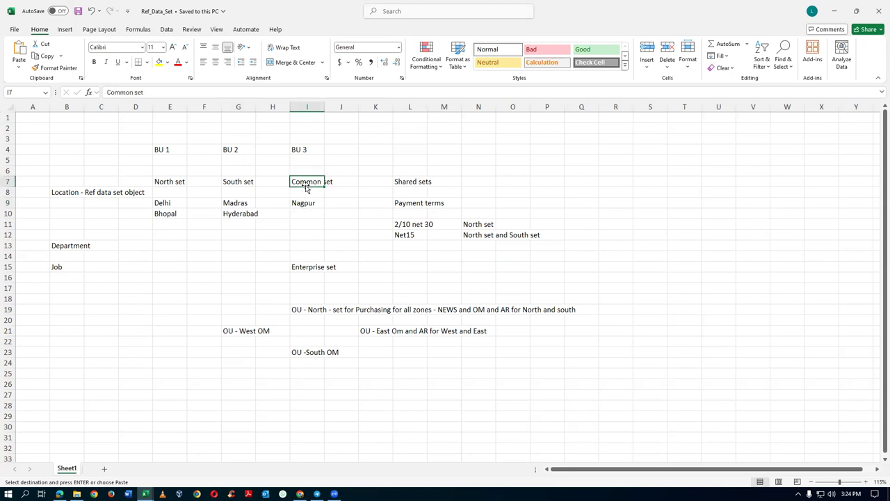
left_click(344, 223)
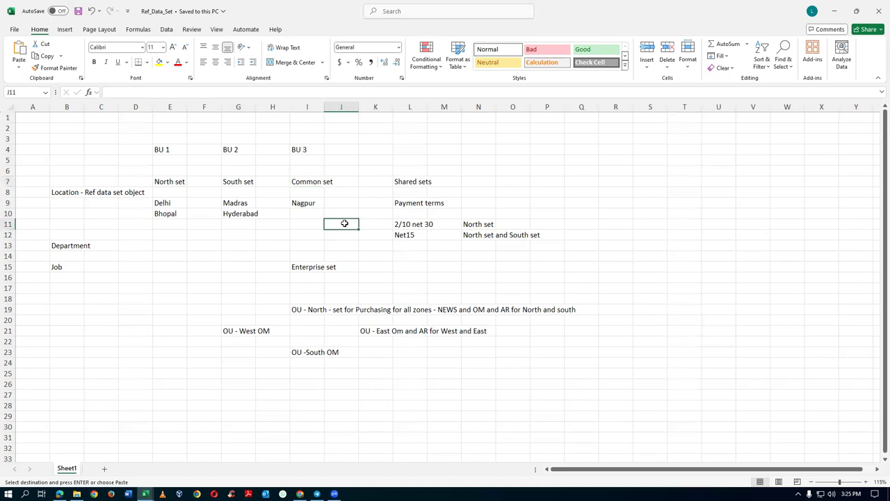
left_click(304, 222)
left_click(313, 245)
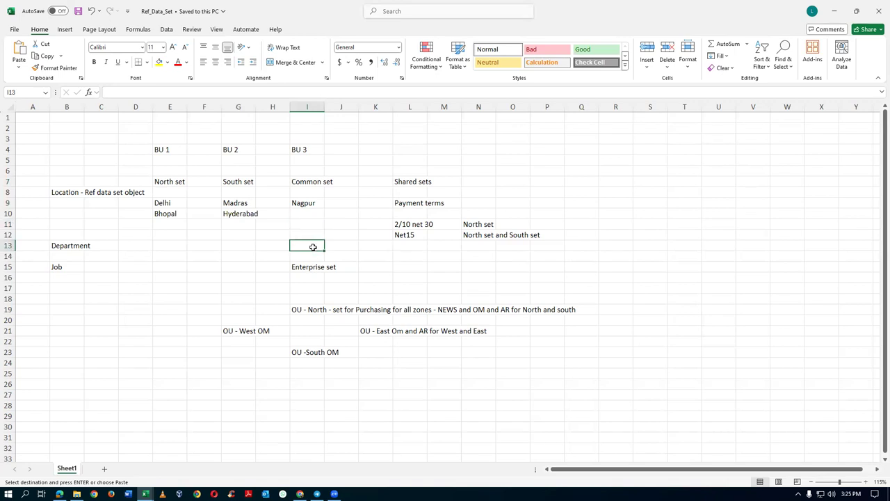
left_click(335, 247)
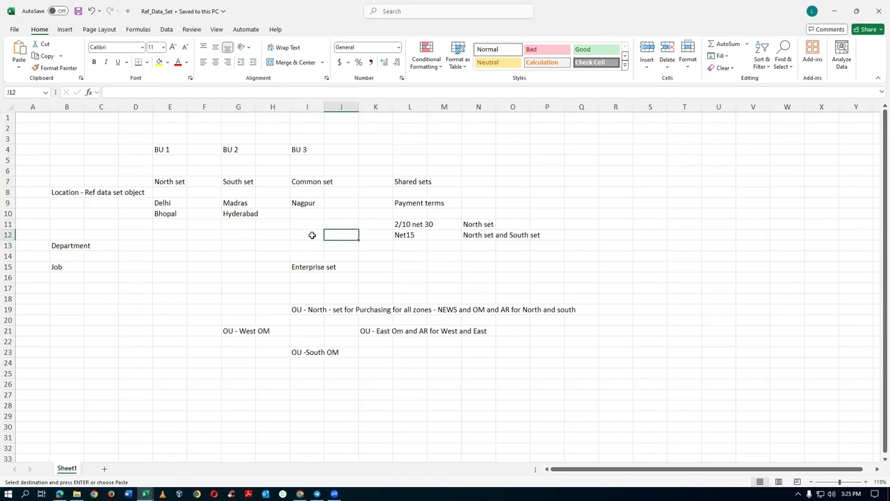
left_click(313, 234)
left_click(313, 248)
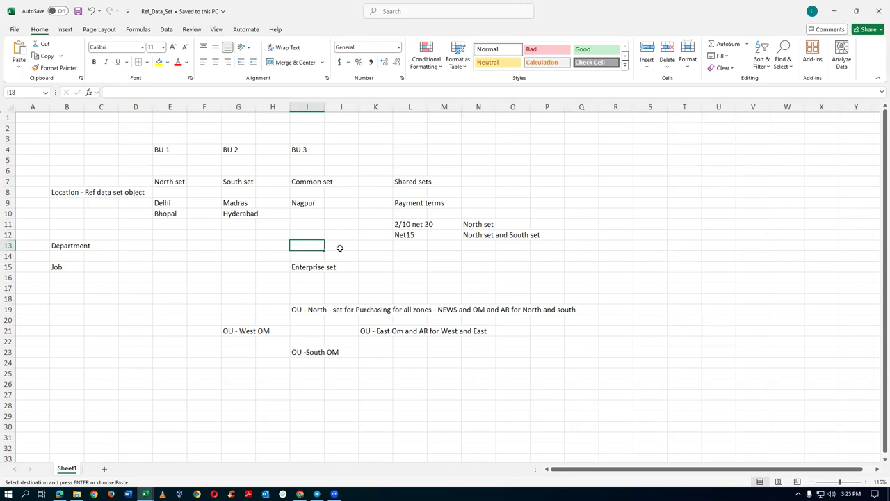
left_click(340, 248)
left_click(307, 235)
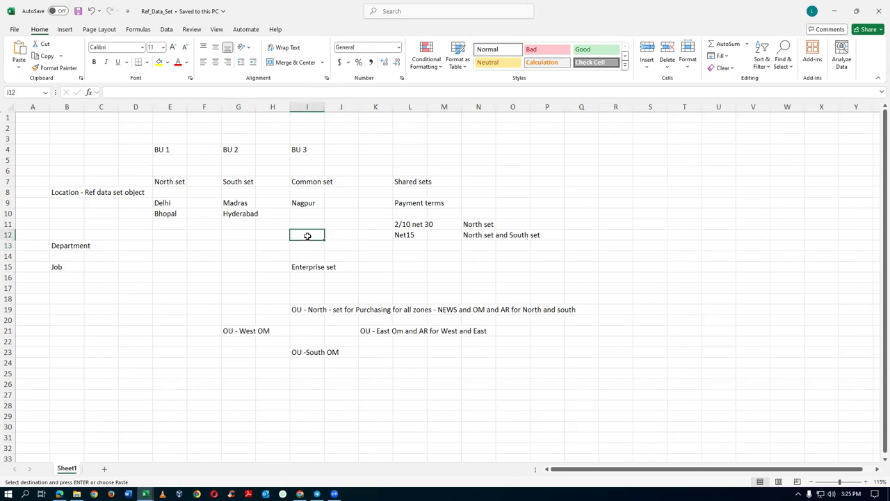
left_click(308, 246)
left_click(334, 247)
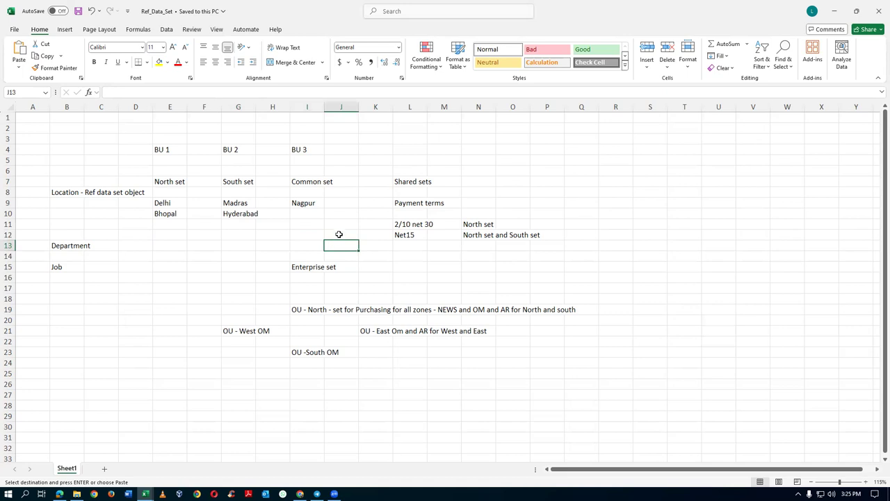
left_click(294, 236)
left_click(294, 246)
left_click(341, 246)
left_click(342, 235)
left_click(312, 234)
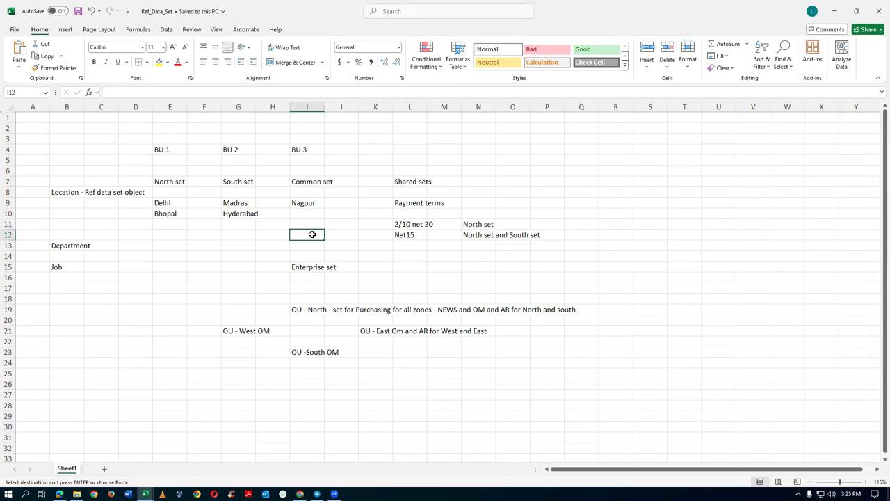
key("Down")
left_click(321, 235)
left_click(200, 245)
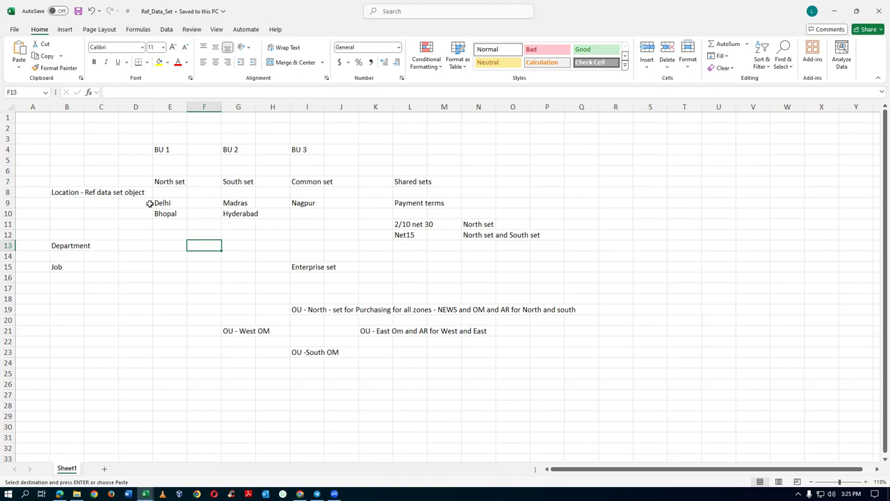
Compare BU 1 and its North set locations with BU 2 and its South set locations in the reference data sheet.
left_click(164, 151)
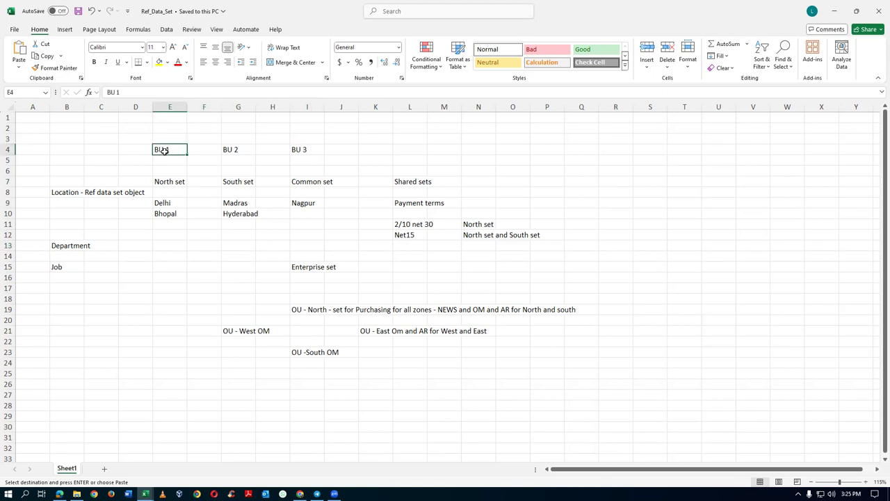
left_click(245, 204)
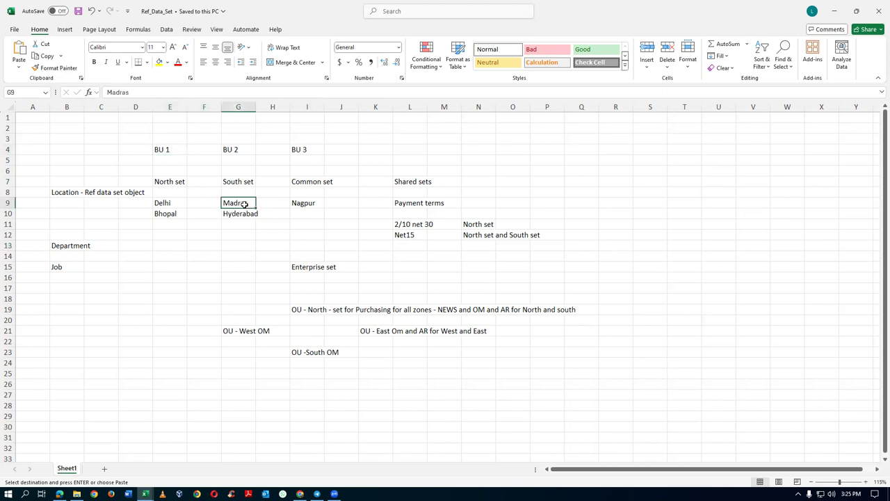
left_click(170, 184)
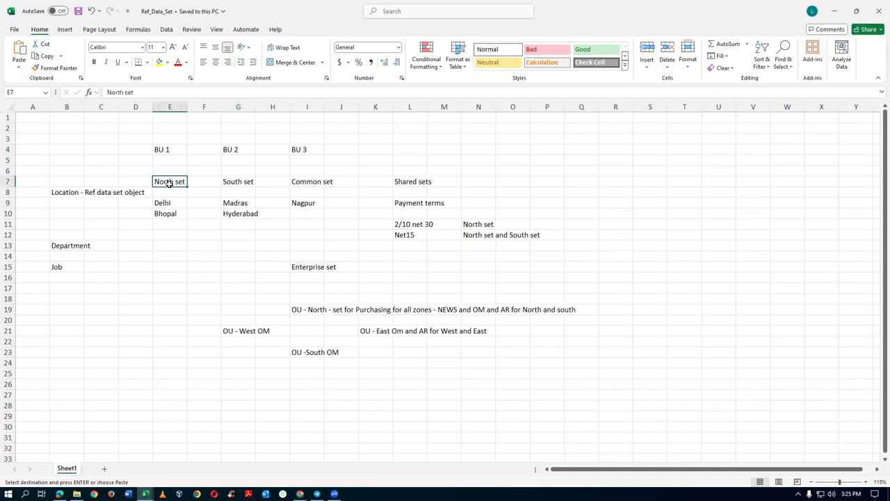
left_click(239, 205)
left_click(238, 215)
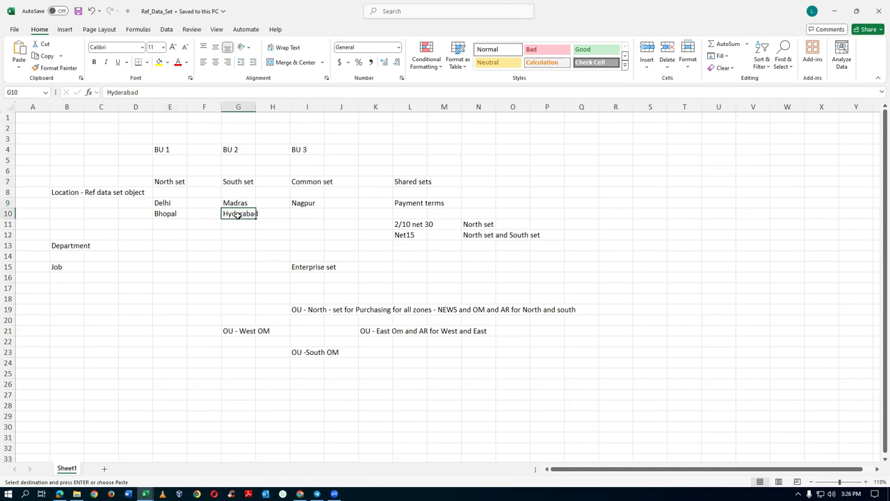
left_click(171, 148)
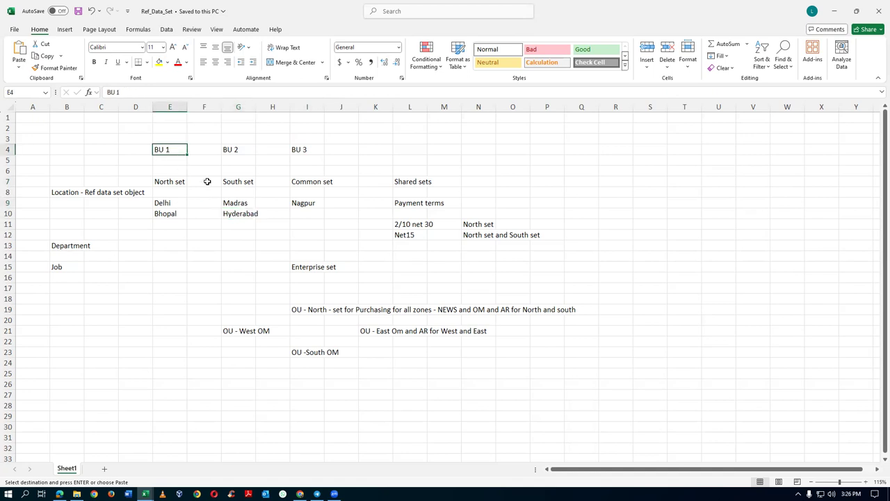
left_click(237, 202)
left_click(245, 149)
left_click(169, 204)
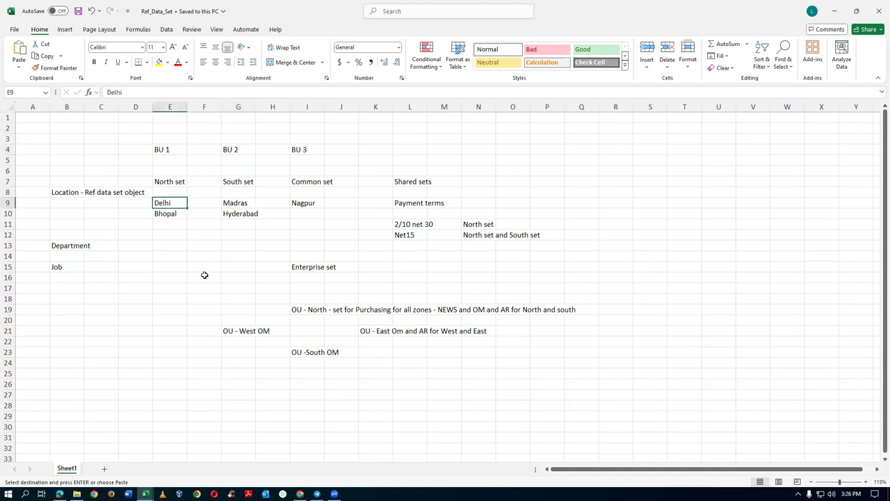
left_click_drag(172, 237, 230, 252)
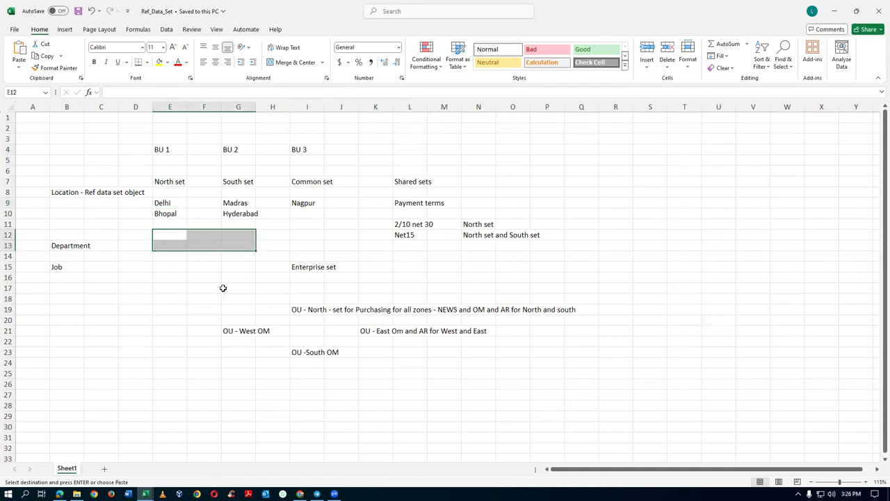
left_click(210, 287)
left_click(209, 271)
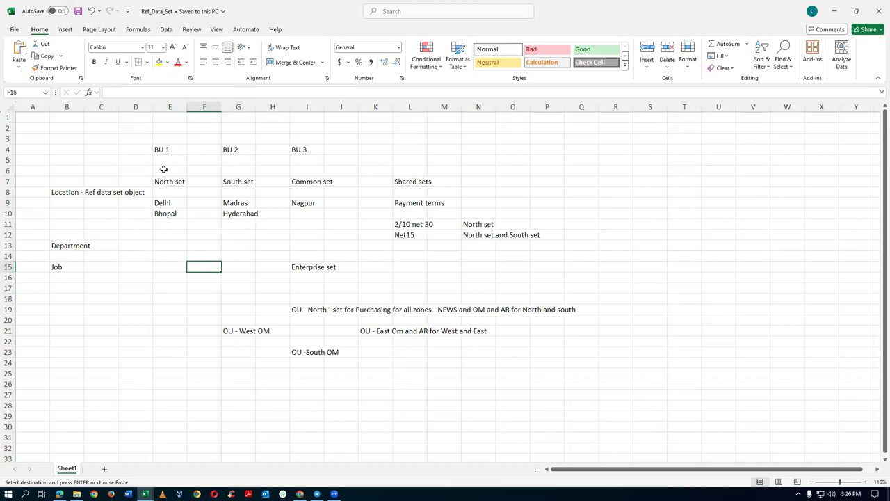
left_click(170, 204)
left_click(172, 213)
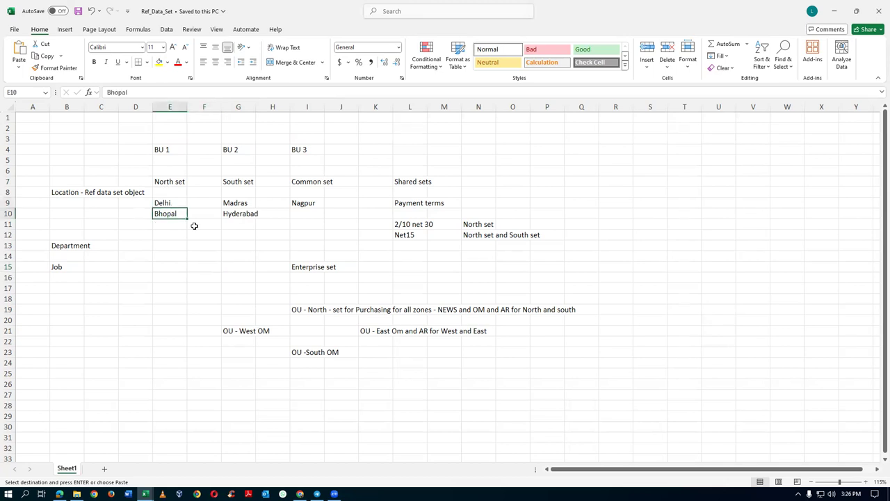
left_click(243, 203)
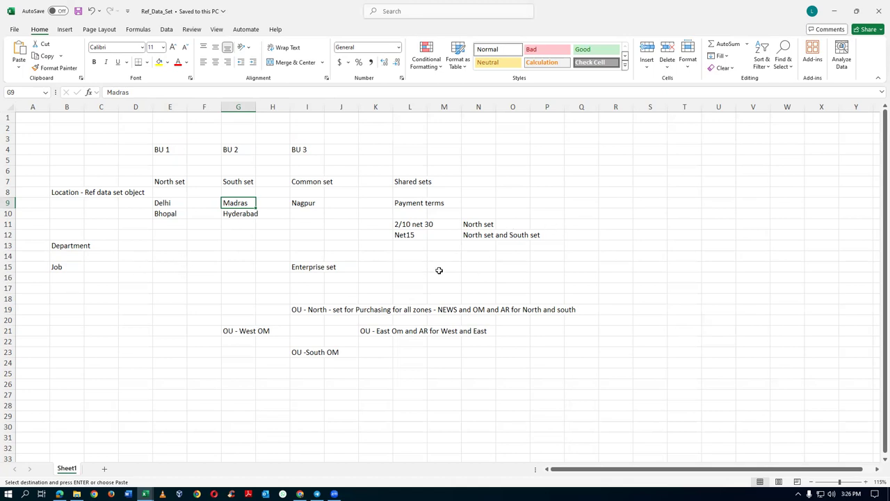
Examine how the payment terms 2/10 net 30 and Net15 under Shared sets are assigned to the North and South sets.
left_click(405, 226)
left_click(404, 203)
left_click(398, 224)
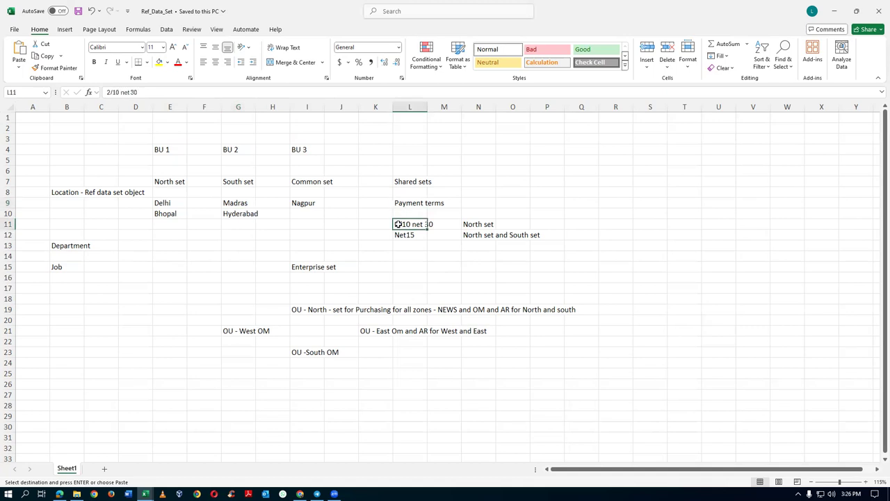
left_click(483, 224)
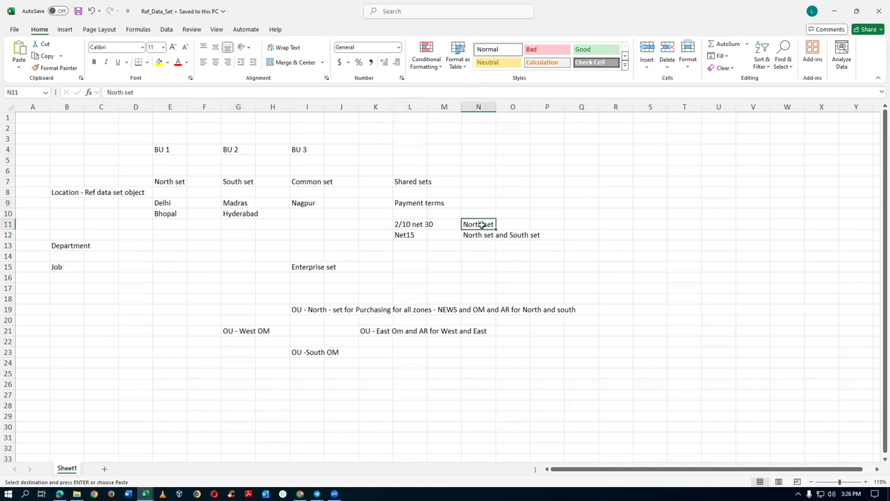
left_click(400, 236)
left_click(476, 238)
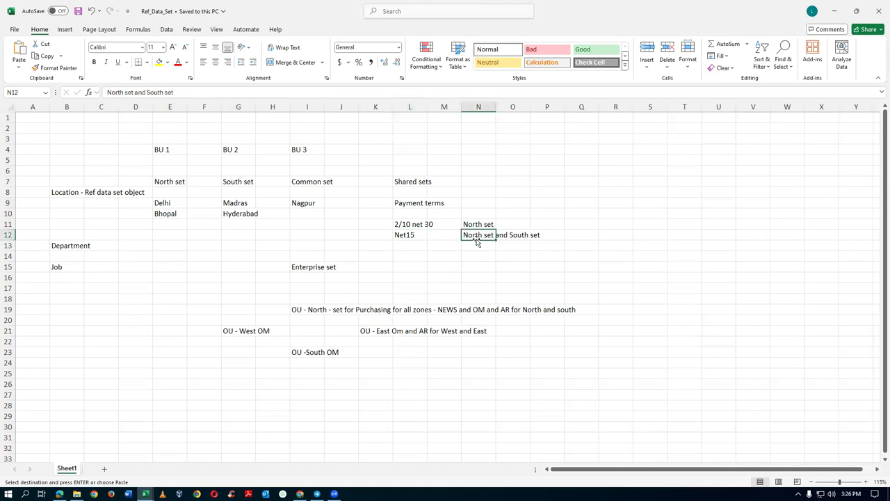
left_click(410, 236)
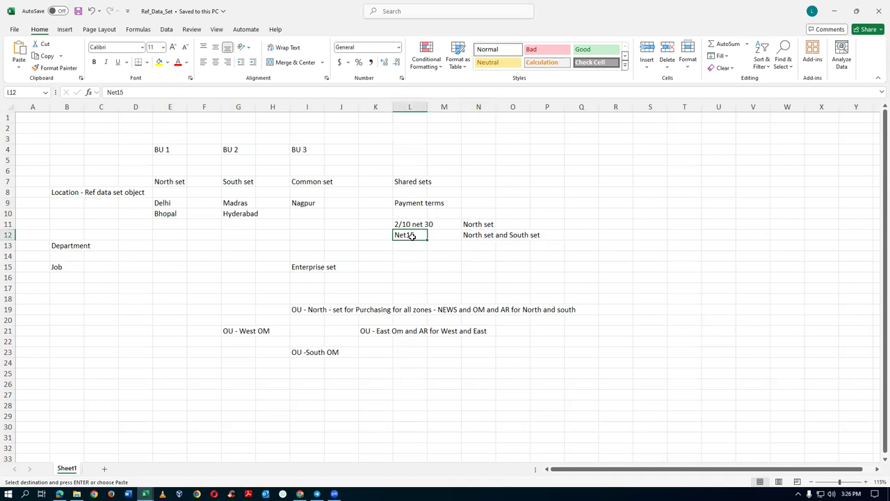
left_click(405, 204)
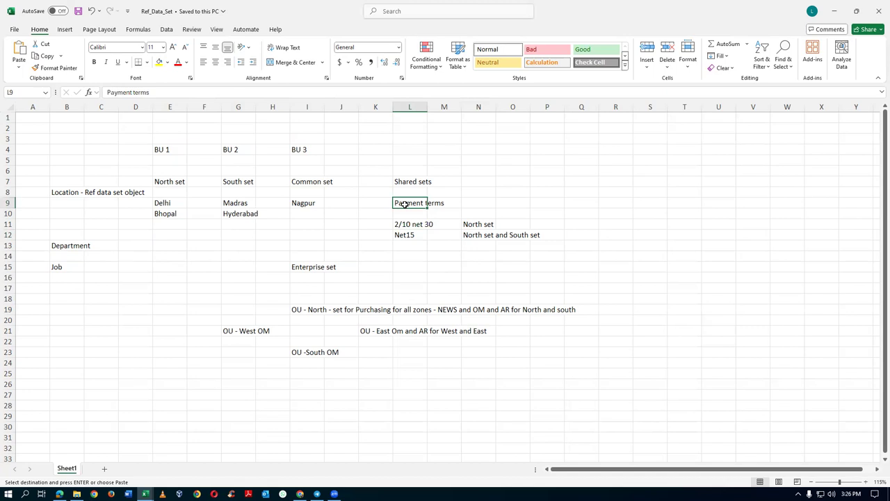
left_click(410, 225)
left_click(411, 235)
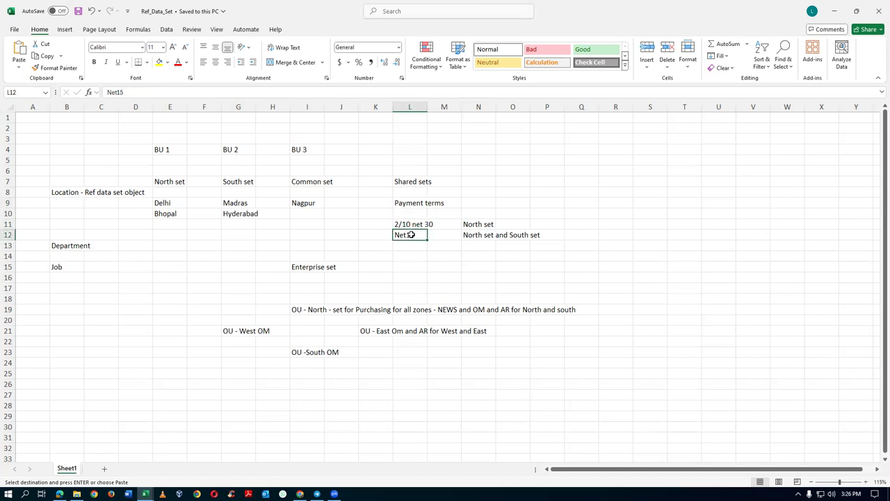
left_click(472, 256)
left_click(547, 258)
left_click(581, 259)
left_click(552, 257)
left_click(511, 261)
left_click(467, 262)
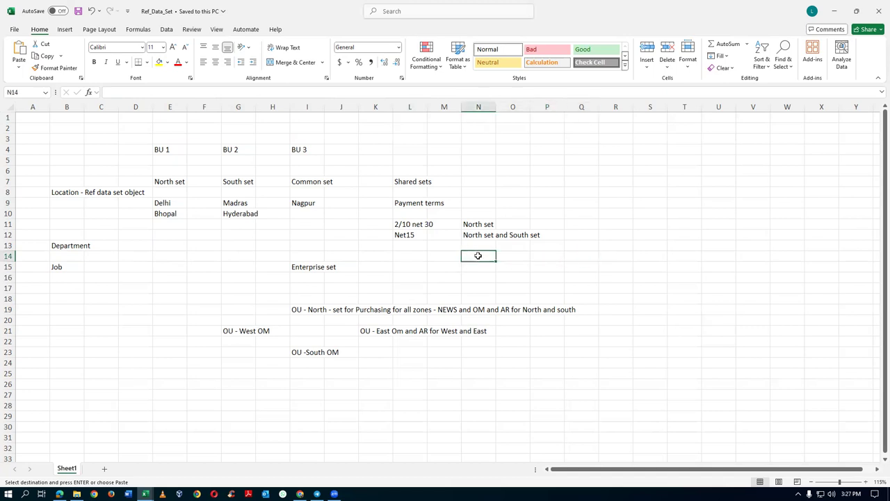
Examine how the Common set relates to the Location, Department and Job reference data objects in the Ref_Data_Set sheet.
left_click(299, 185)
left_click(72, 193)
left_click(67, 247)
left_click(64, 269)
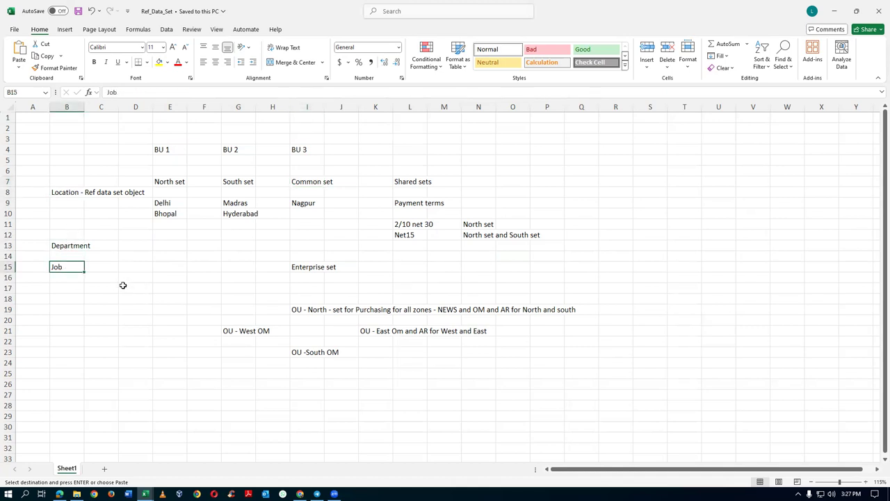
left_click(299, 182)
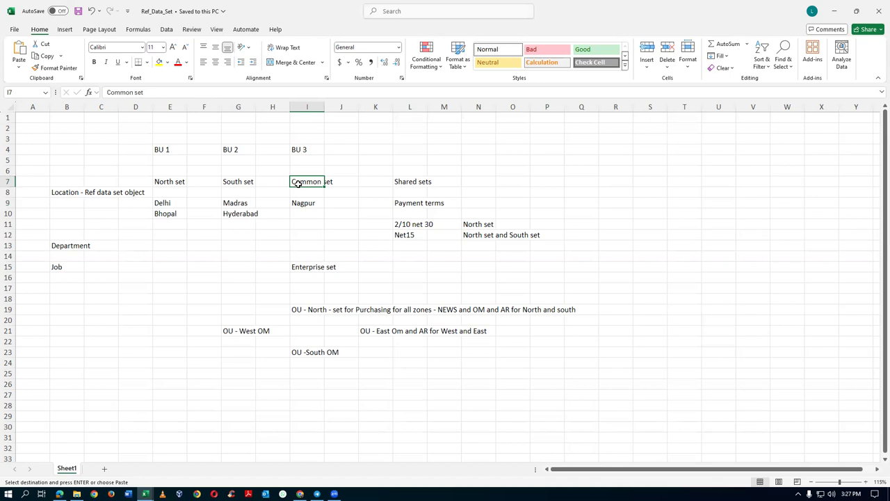
left_click(194, 257)
left_click(237, 256)
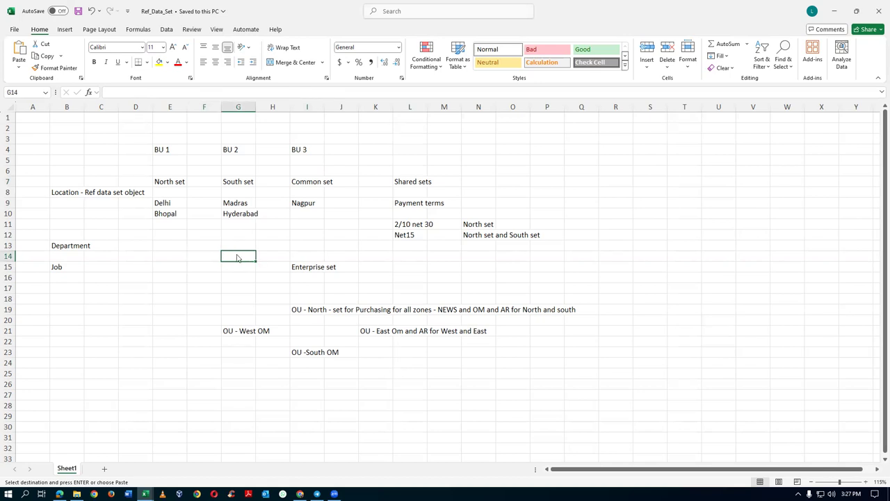
Switch back to Oracle Fusion, search the reference data sets for code COM and choose COMMON as the business unit's default set.
key("alt+Tab")
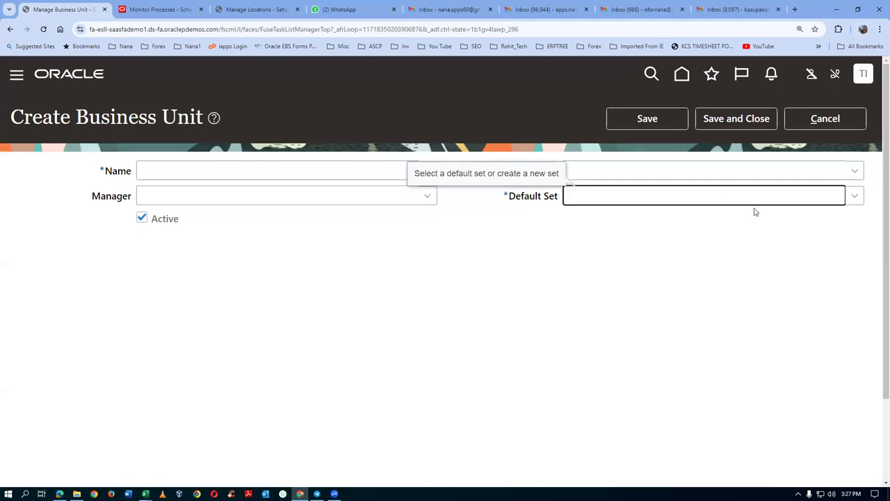
left_click(855, 198)
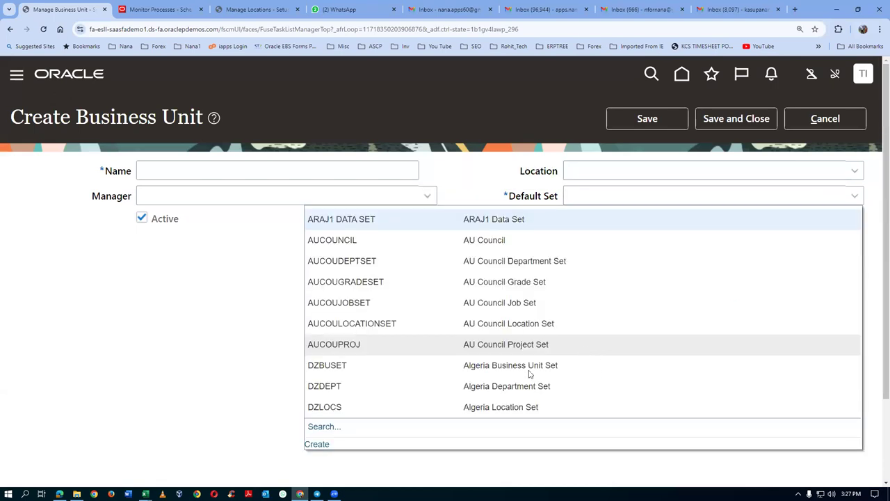
left_click(312, 427)
left_click(359, 224)
type("COM")
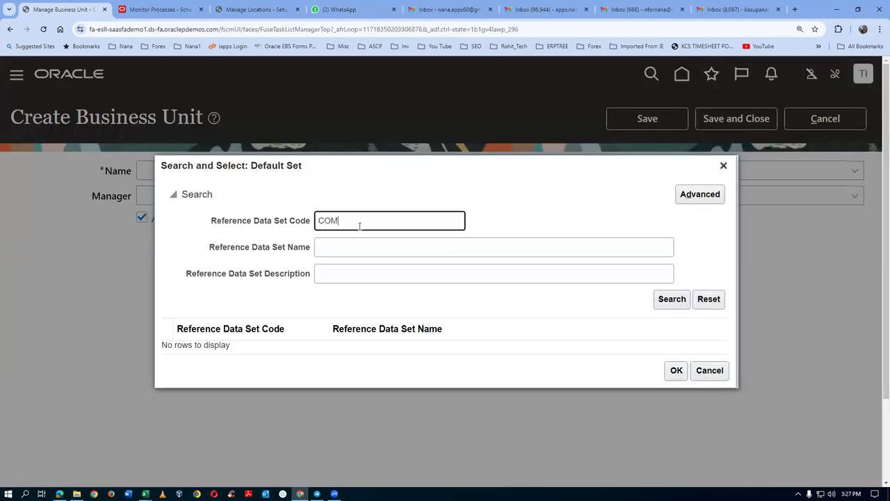
key("Return")
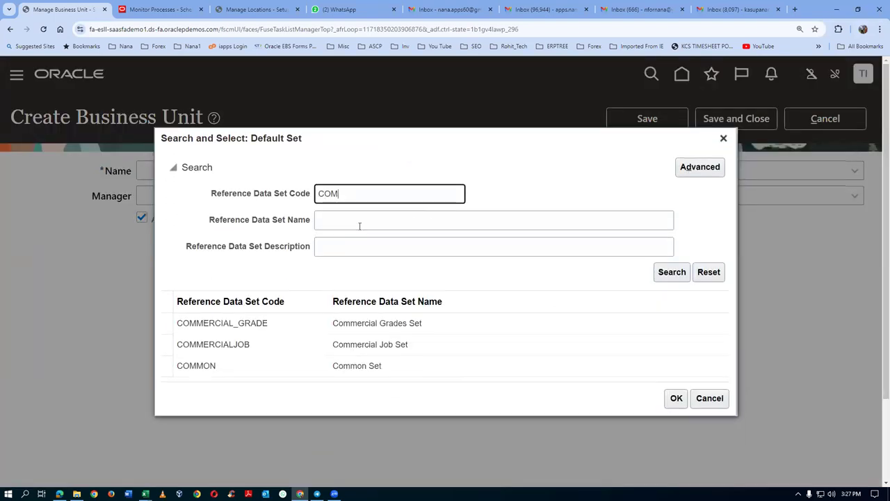
left_click(166, 367)
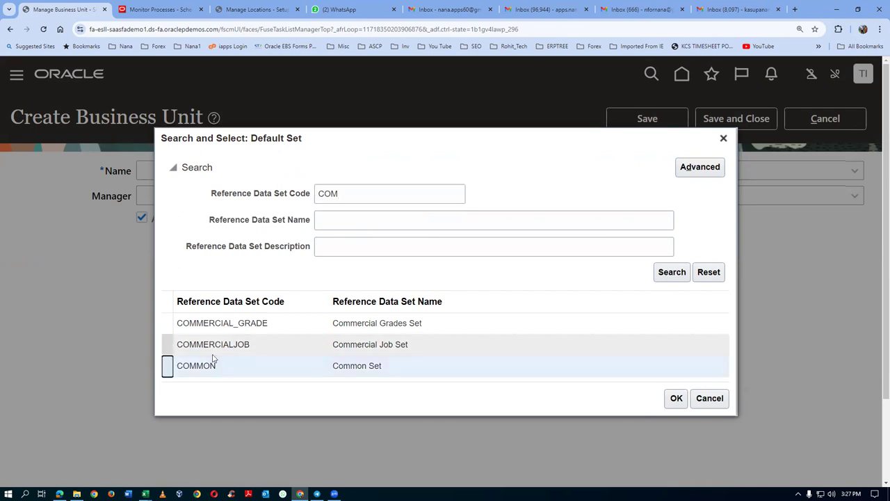
left_click(676, 398)
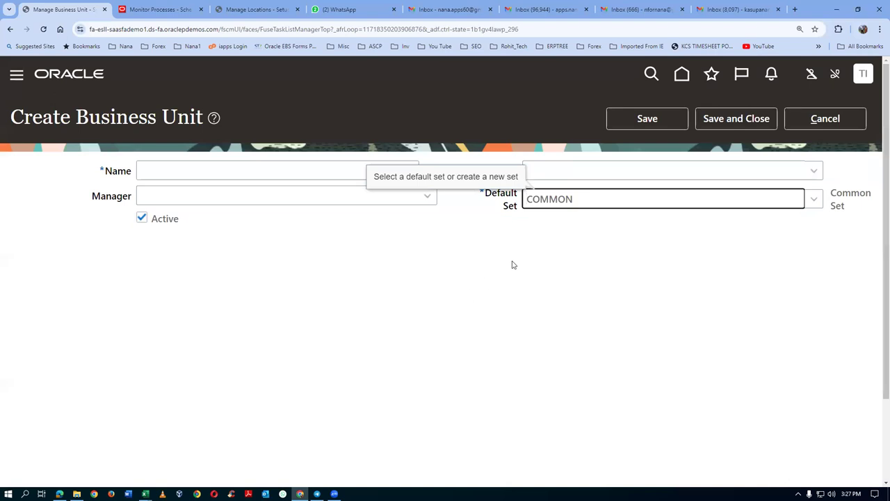
Name the new business unit "t01 business unit", leaving its manager empty.
left_click(164, 175)
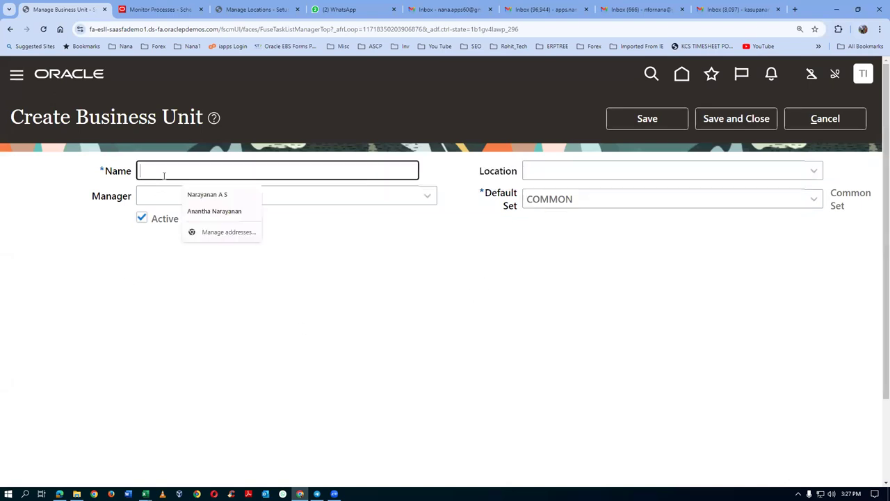
type("t01 b")
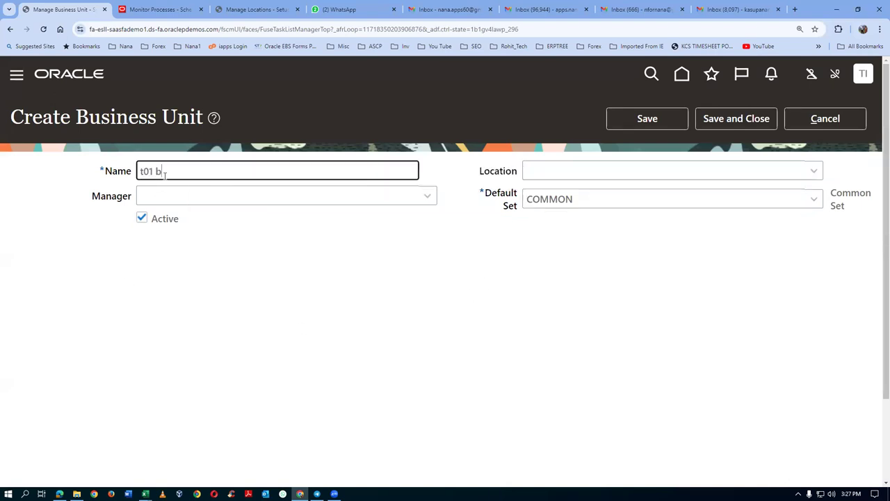
type("usiness unit")
left_click(174, 196)
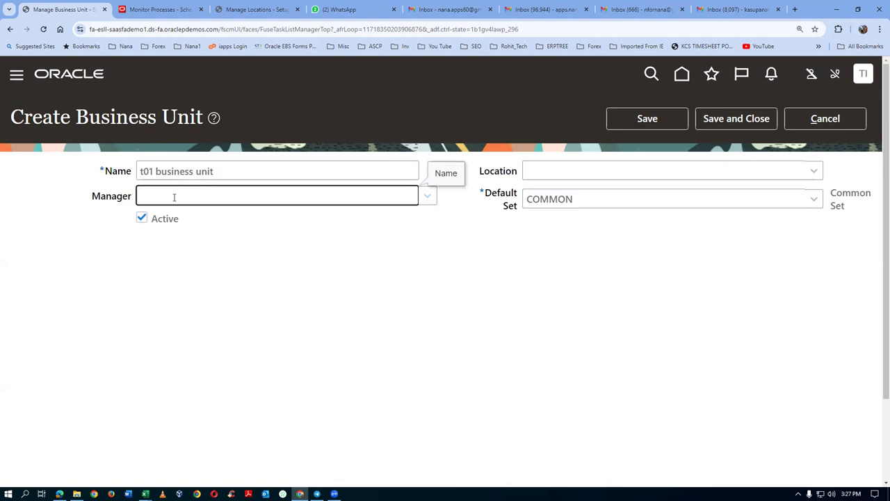
Search the locations for t01, assign t01_loc_0 to the business unit, and save and close it.
left_click(567, 172)
left_click(813, 172)
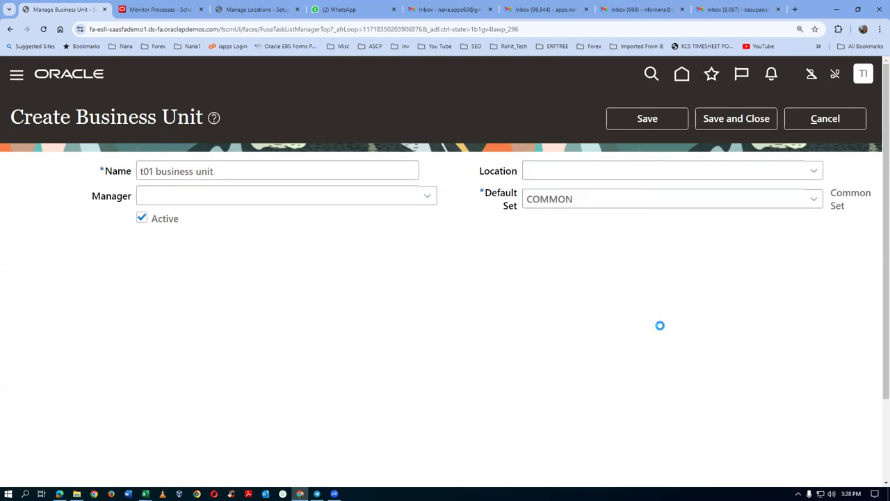
left_click(535, 401)
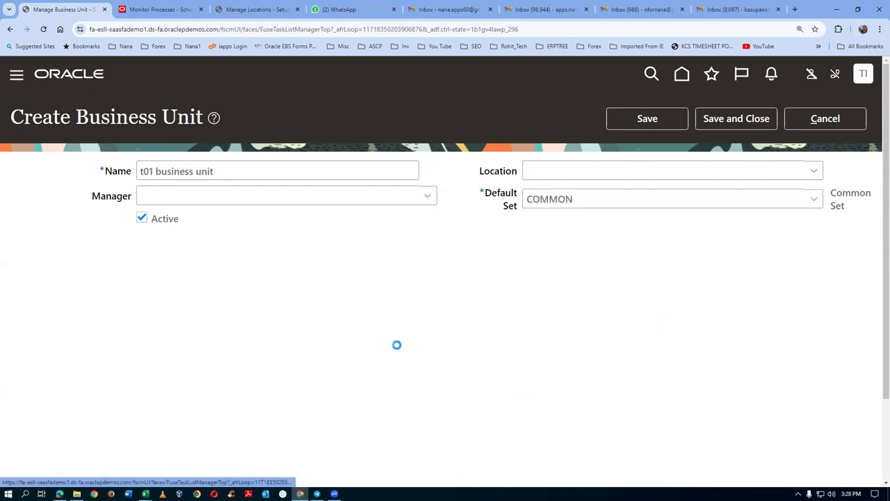
left_click(415, 231)
type("t01")
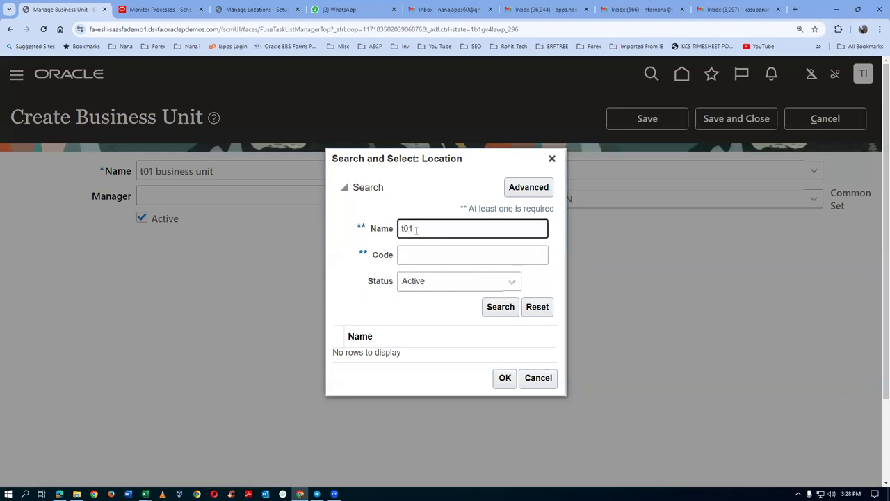
key("Return")
left_click(338, 332)
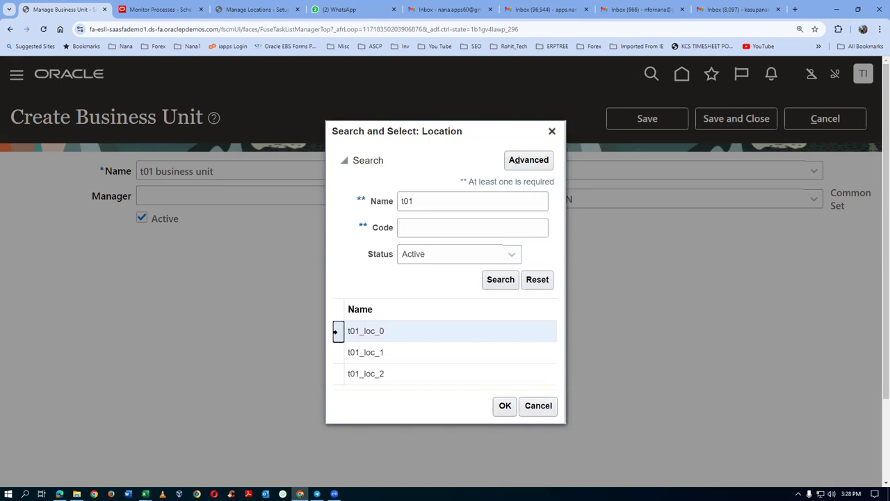
left_click(503, 407)
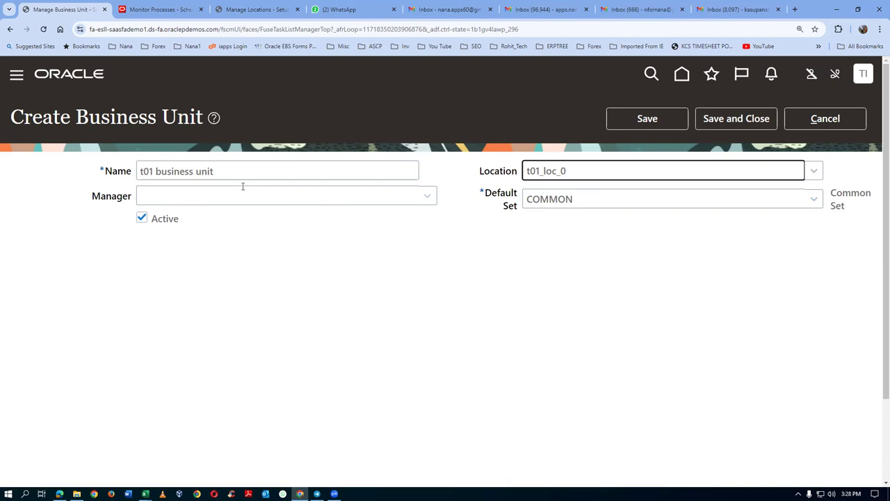
left_click(728, 123)
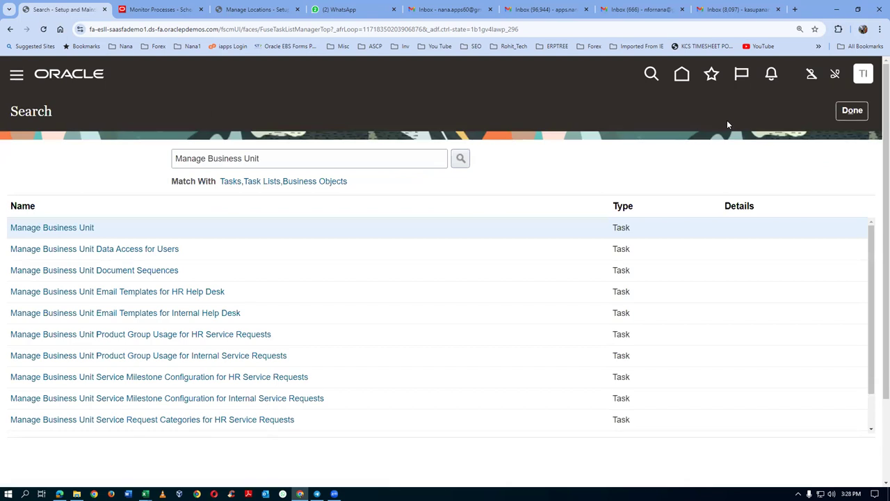
Copy the task name Assign Business Unit Business Function from the Fusion_Procurement_Work_Sheet workbook in Excel and return to Oracle Fusion.
key("alt+Tab")
key("alt+Tab")
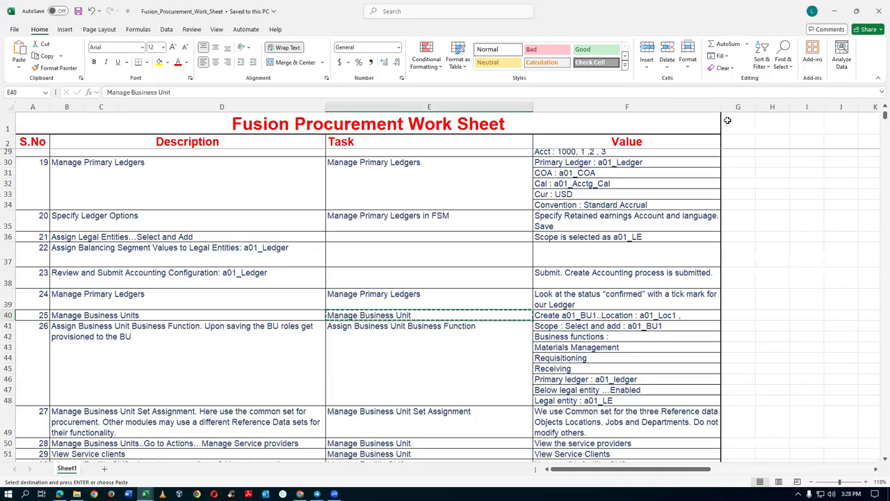
left_click(253, 341)
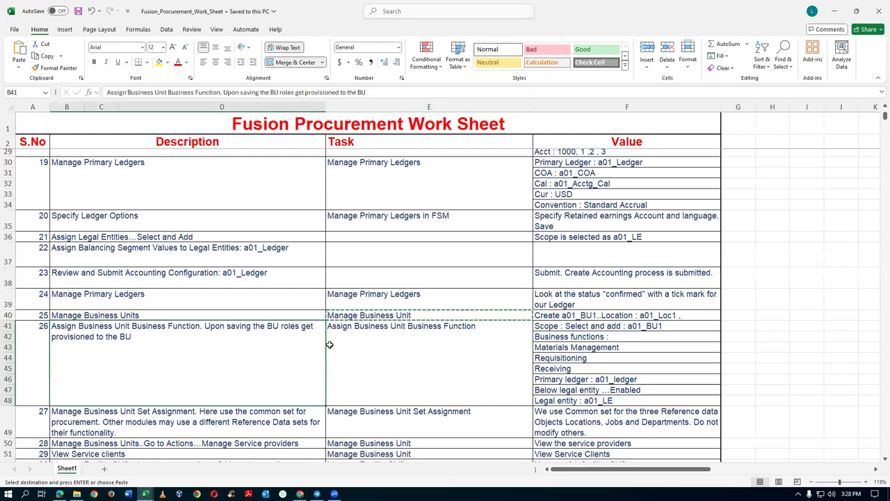
left_click(375, 343)
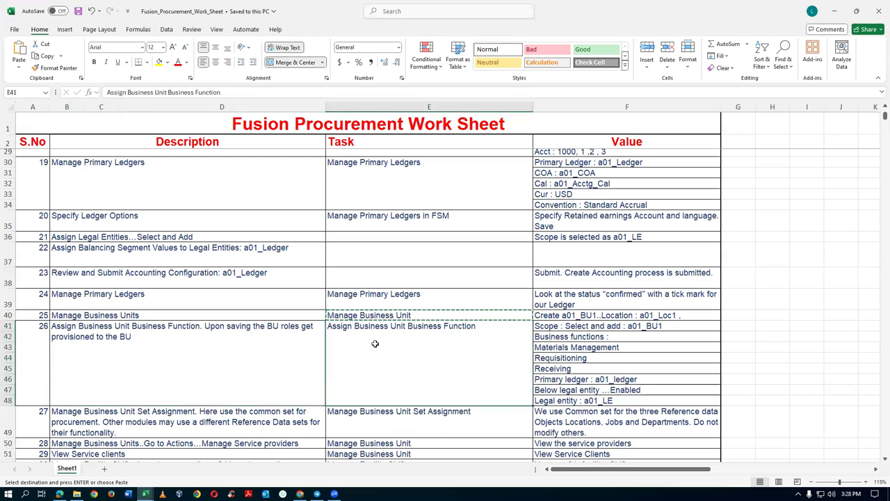
key("ctrl+c")
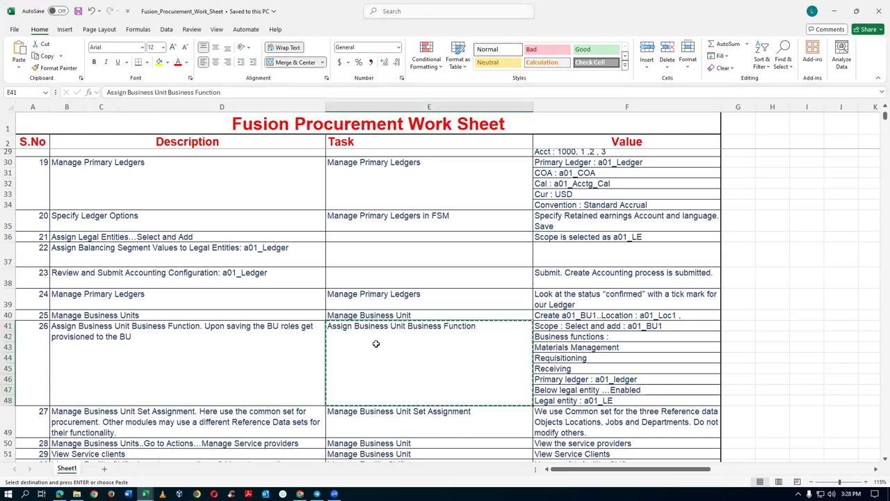
key("alt+Tab")
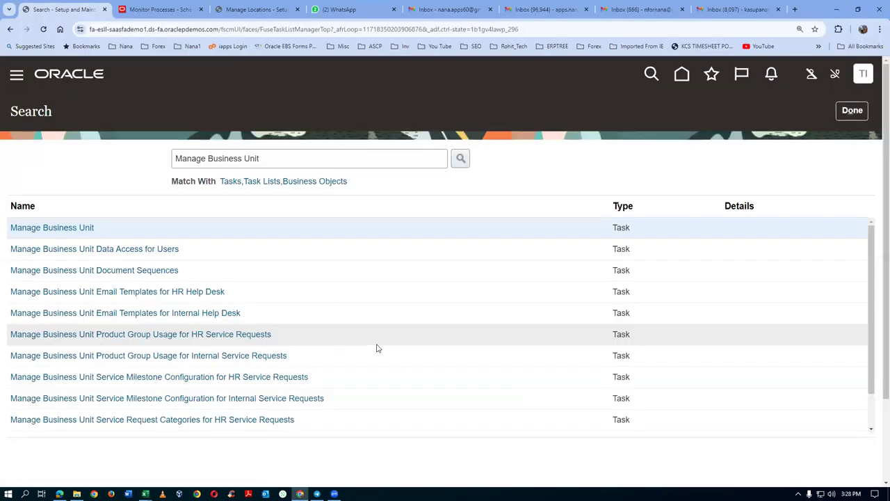
Try to open the Assign Business Unit Business Function task directly from the task search, and cancel out of its page.
triple_click(277, 158)
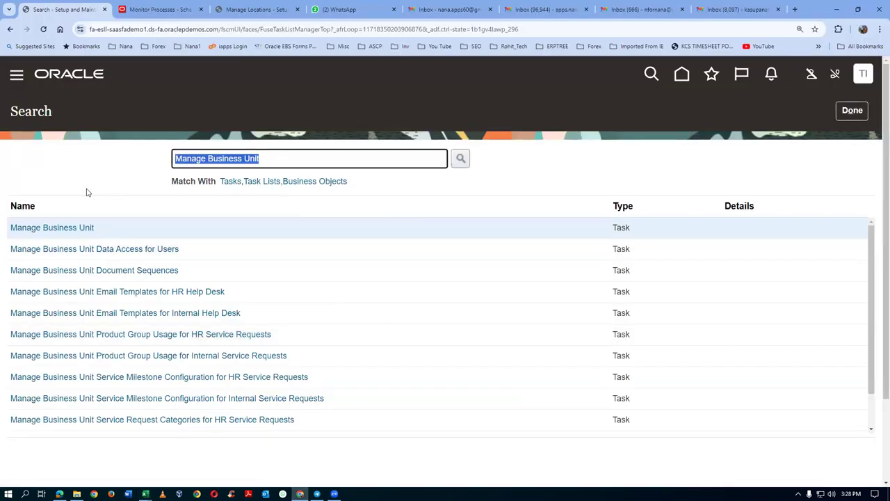
key("ctrl+v")
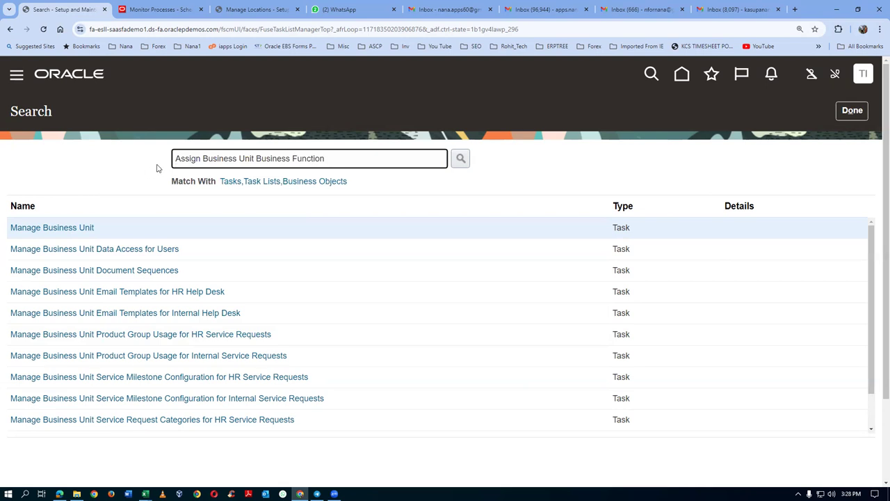
key("Return")
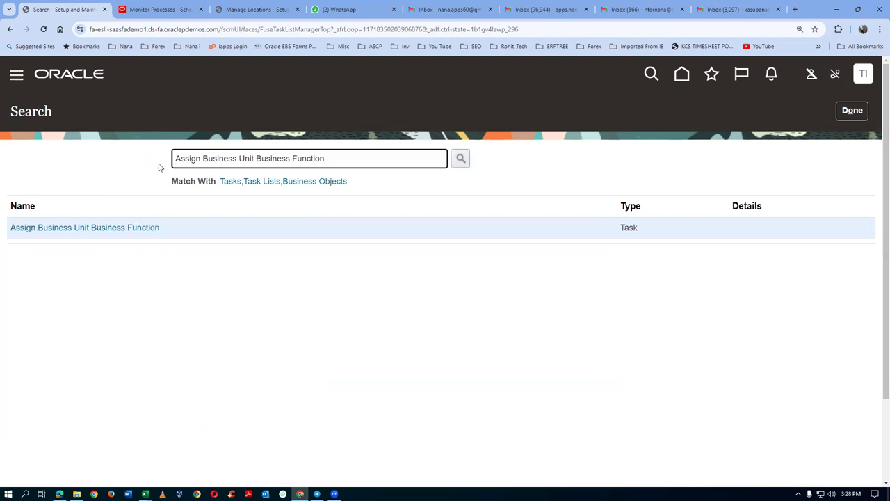
left_click(119, 232)
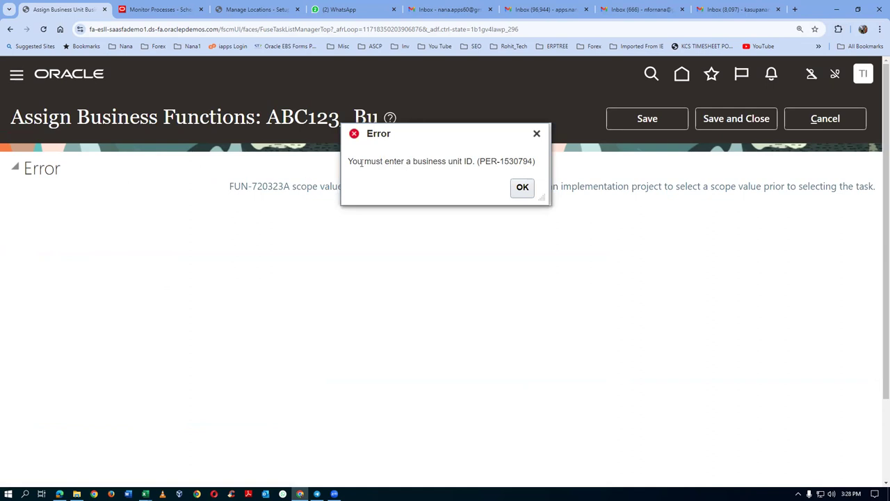
left_click_drag(361, 162, 509, 161)
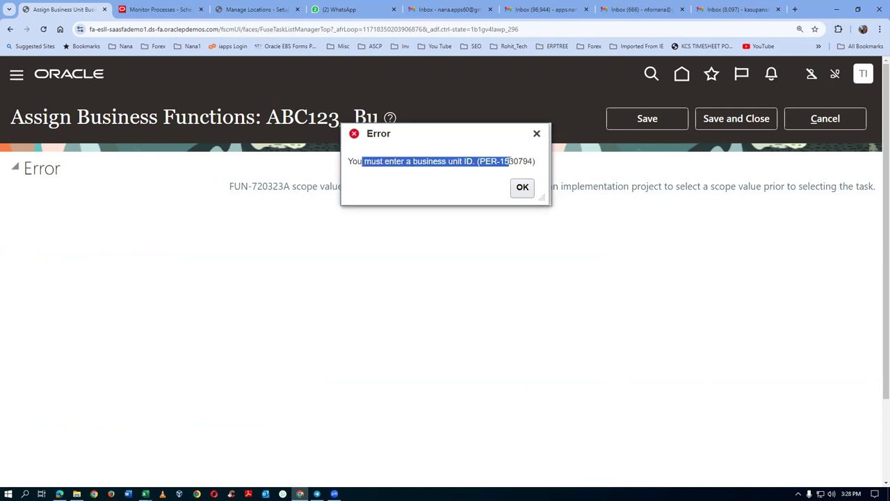
left_click(522, 187)
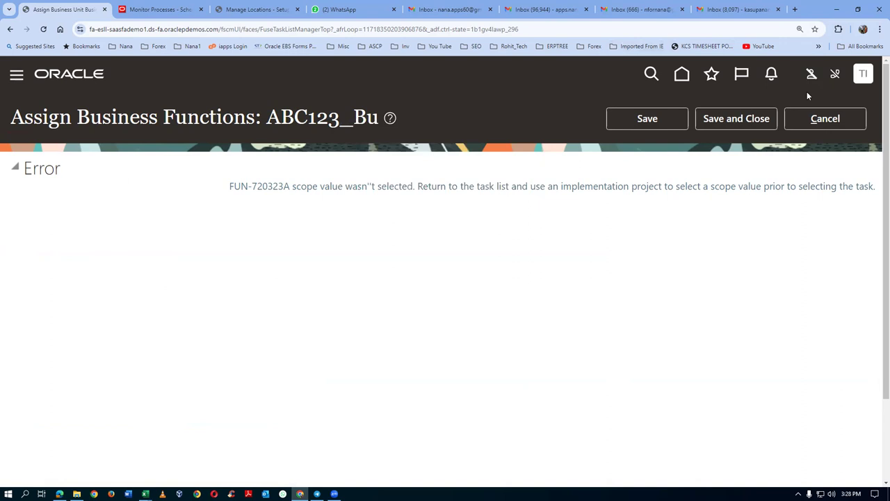
left_click(820, 121)
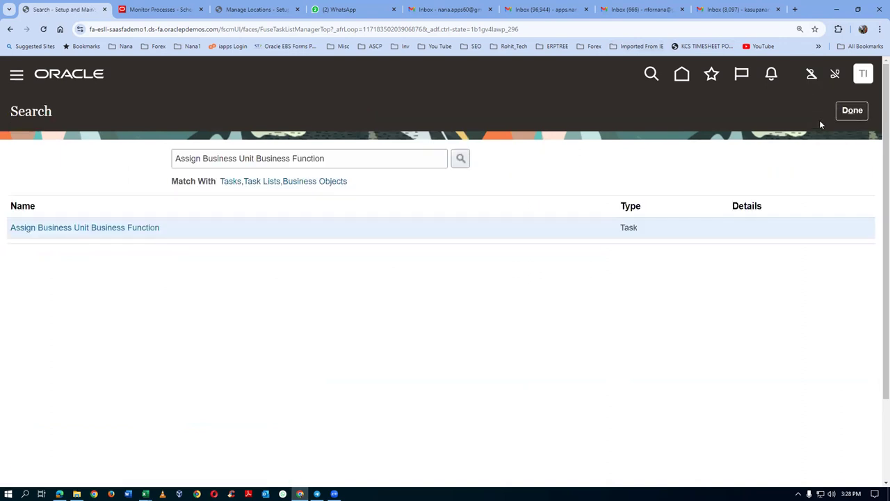
Leave the search results and search the Financials setup tasks for Assign Business Unit Business Function.
left_click(859, 112)
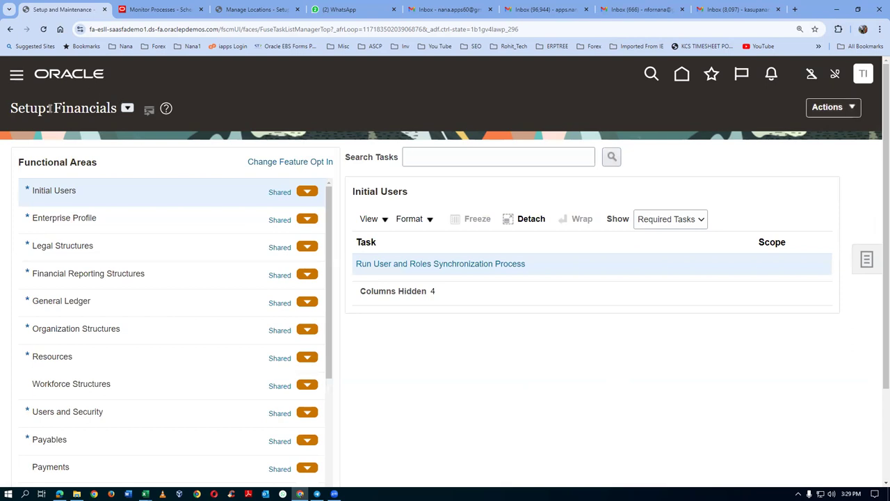
left_click_drag(62, 109, 83, 109)
left_click(462, 160)
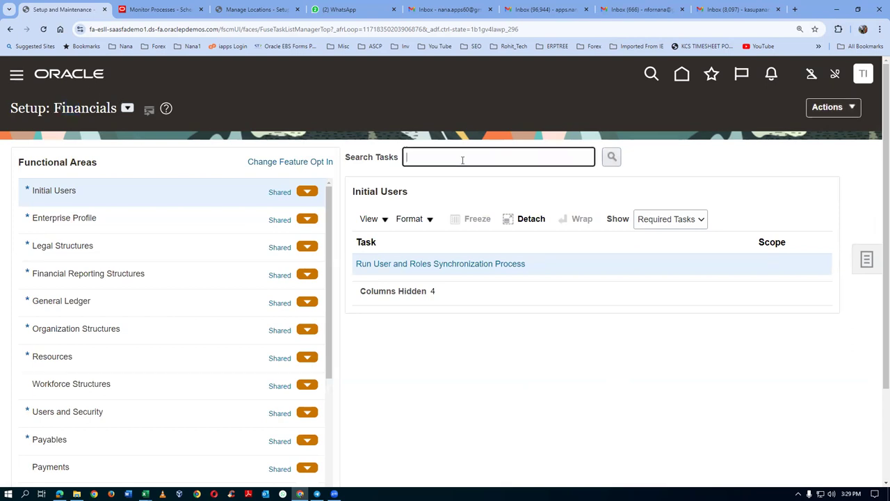
key("ctrl+v")
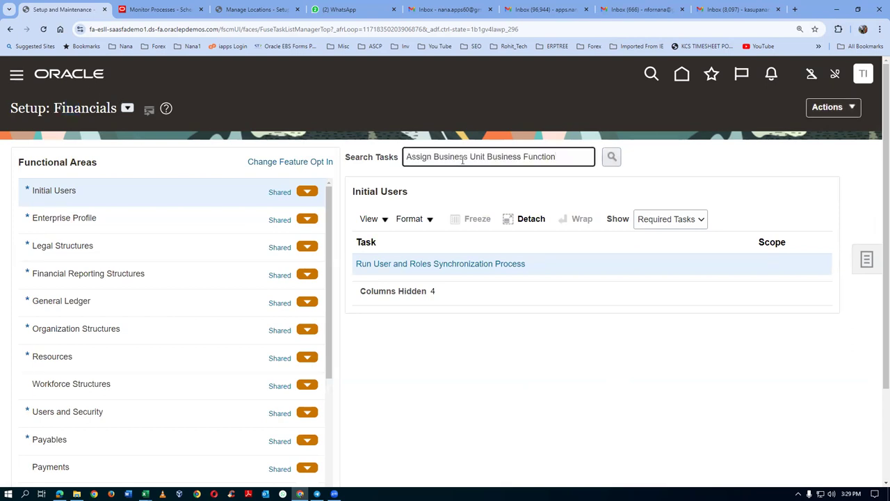
key("Return")
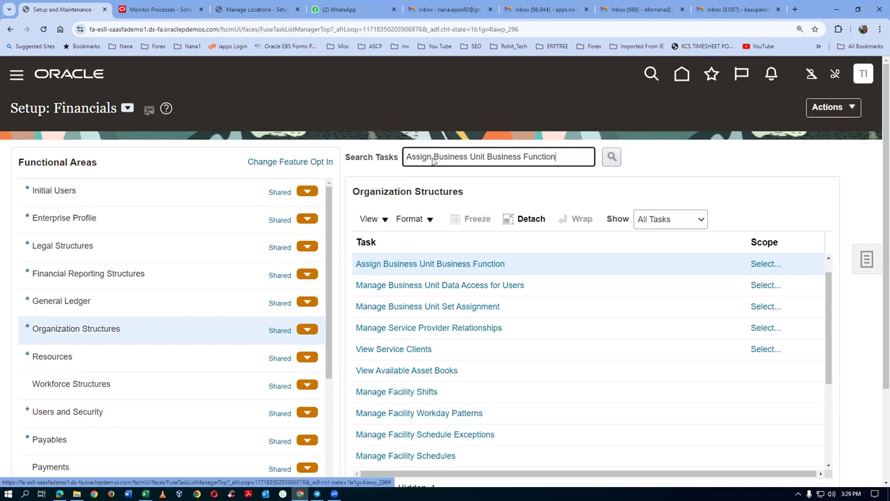
Set the scope of Assign Business Unit Business Function by searching for t01, adding t01 business unit, and saving to open the task.
left_click(765, 263)
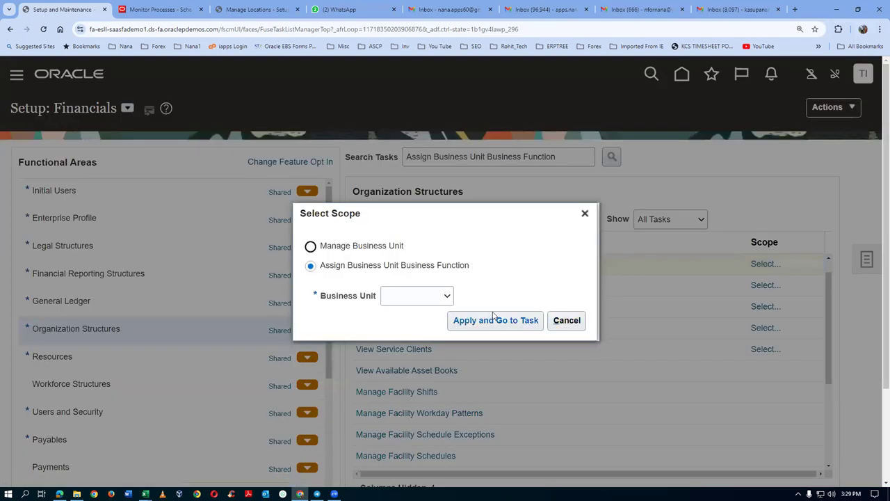
left_click(431, 300)
left_click(426, 337)
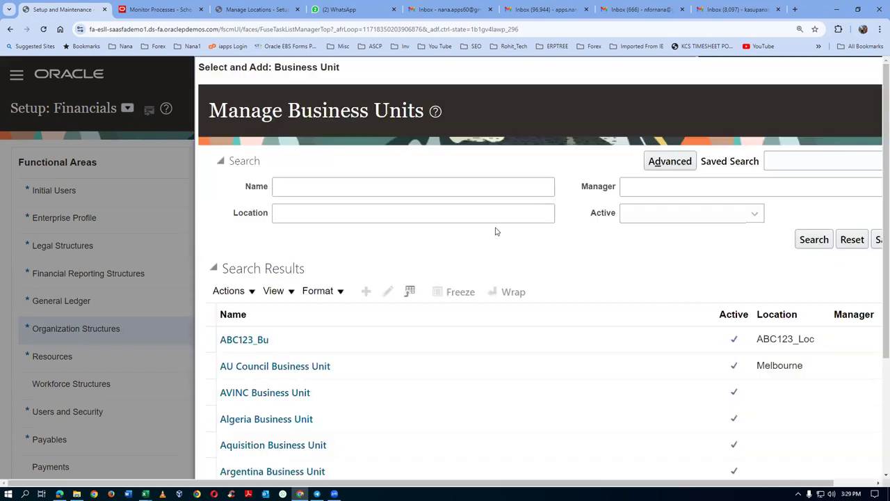
left_click(295, 186)
type("t01")
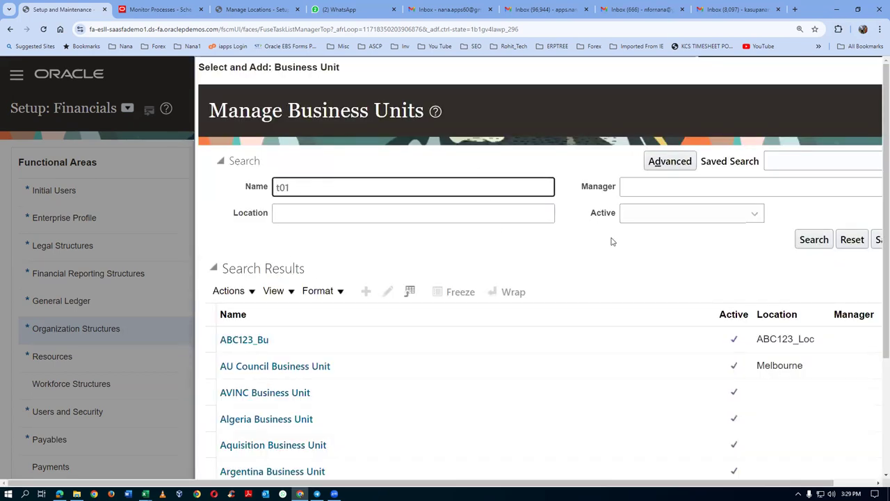
left_click(814, 243)
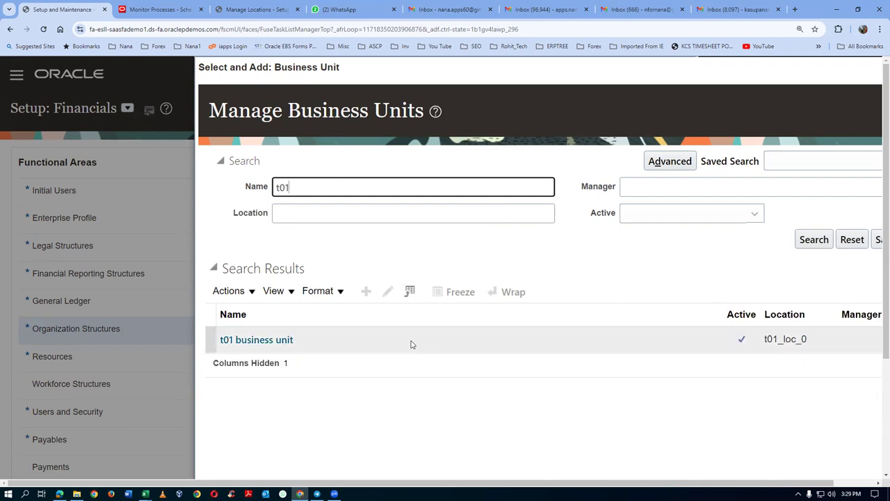
left_click(206, 336)
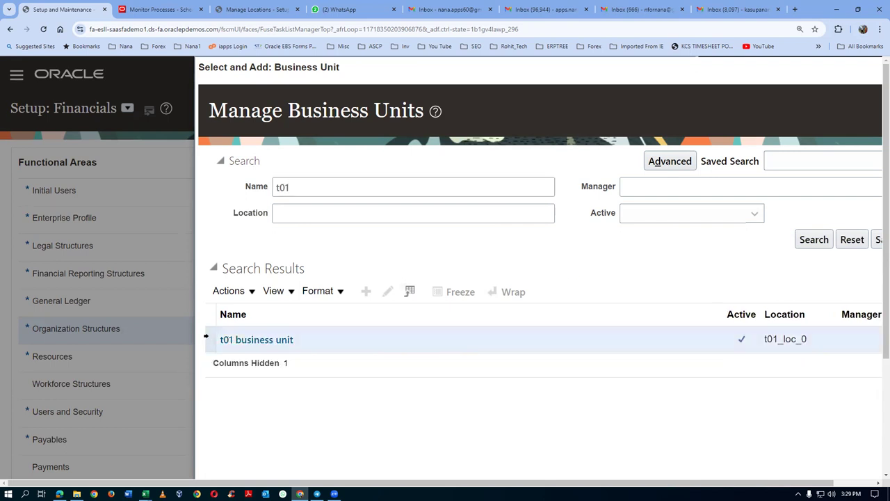
scroll(877, 356, "down", 2)
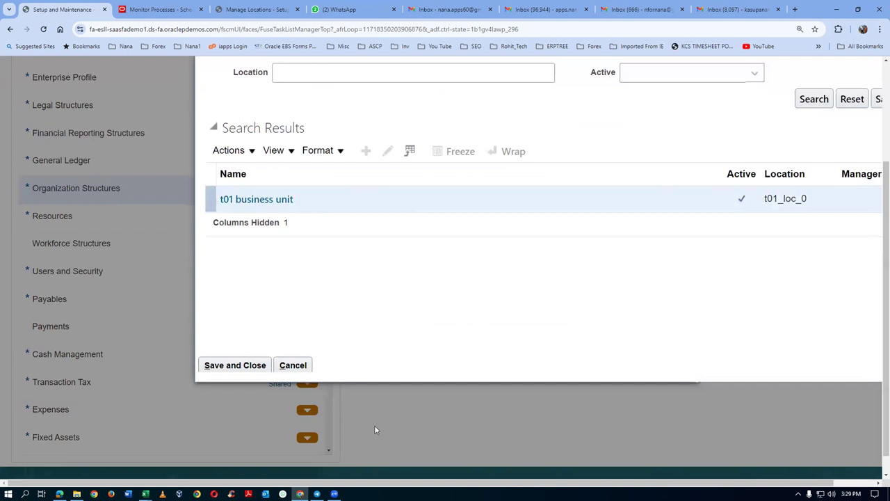
left_click(255, 366)
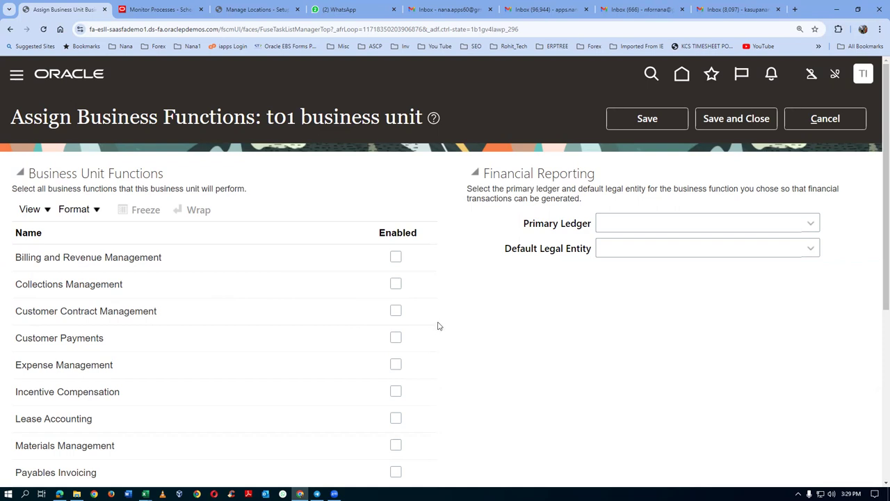
Review the business functions available to t01 business unit and cancel out of the page without assigning any.
scroll(438, 326, "down", 4)
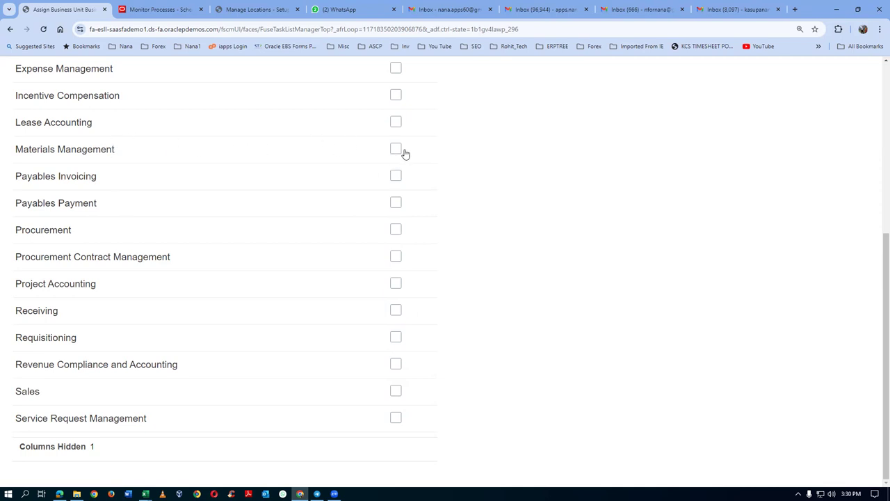
scroll(657, 209, "up", 5)
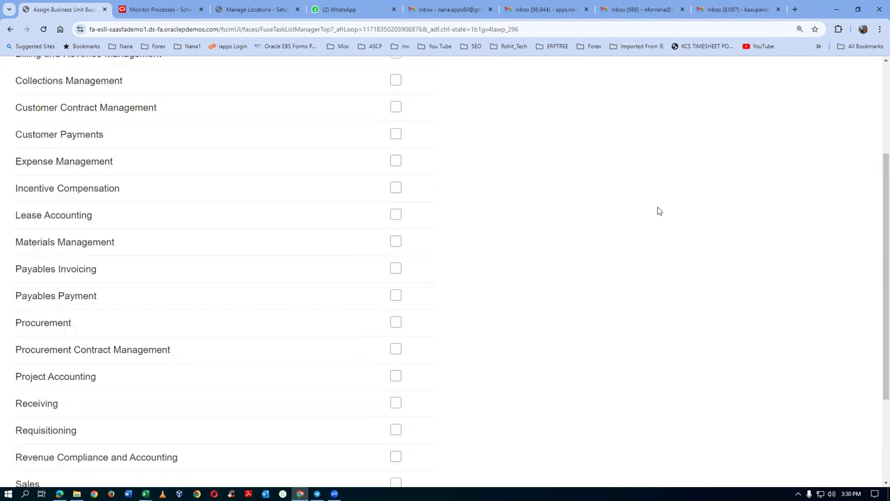
left_click(825, 118)
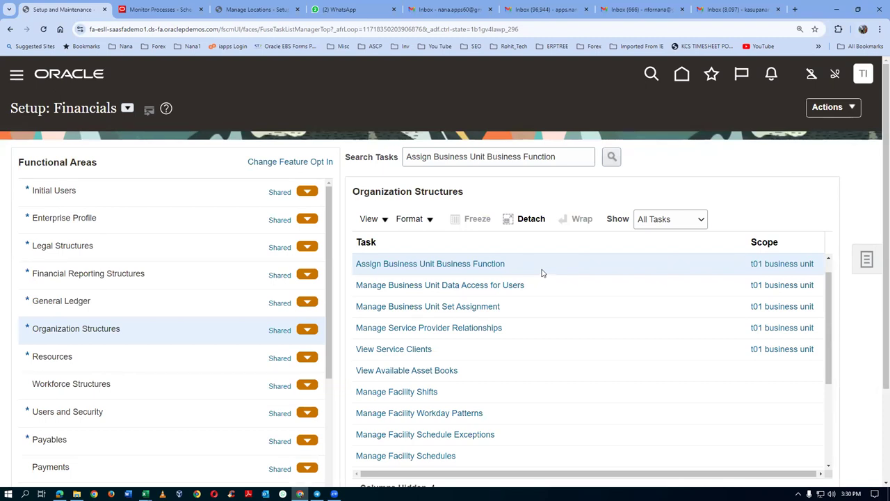
Switch to the Fusion_Procurement_Work_Sheet workbook in Excel and review items 26 to 29 on business functions, set assignment, service providers and service clients.
key("alt+Tab")
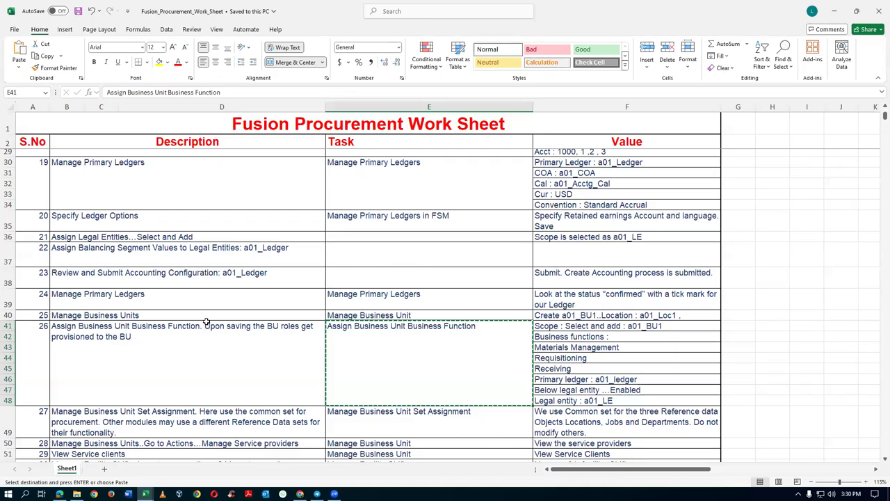
left_click(177, 333)
scroll(298, 338, "down", 2)
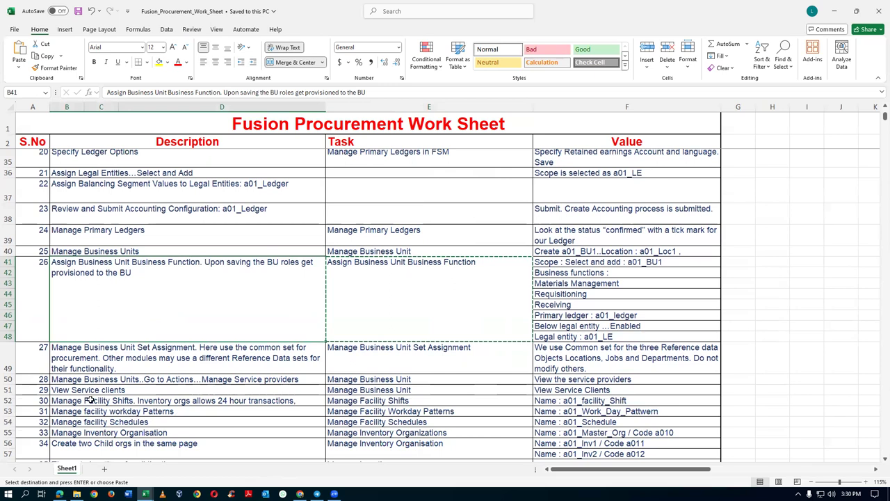
left_click(98, 354)
left_click(7, 350)
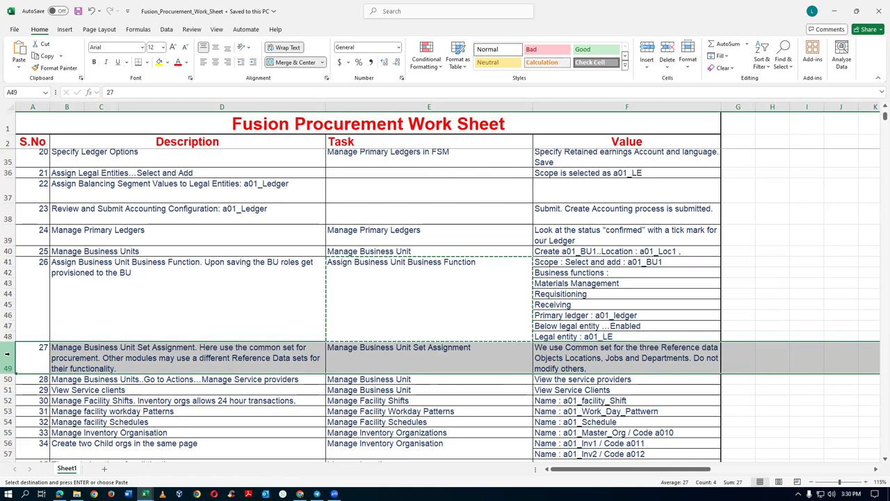
left_click(83, 367)
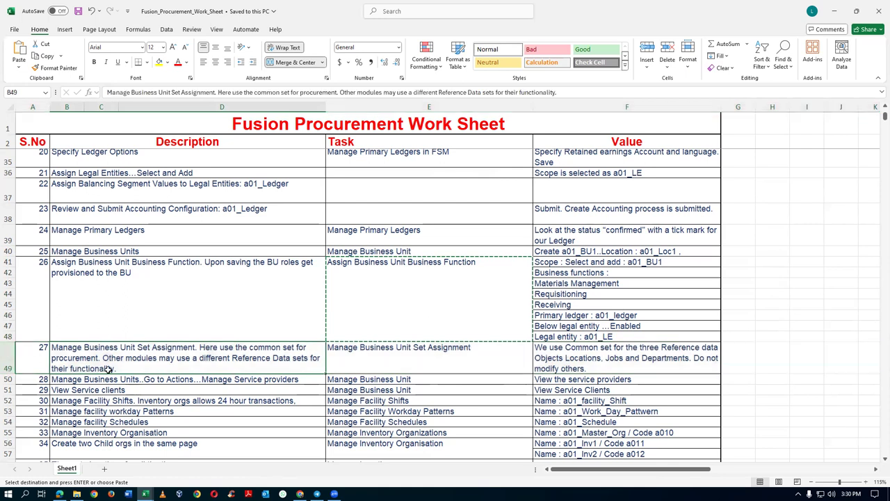
left_click(354, 356)
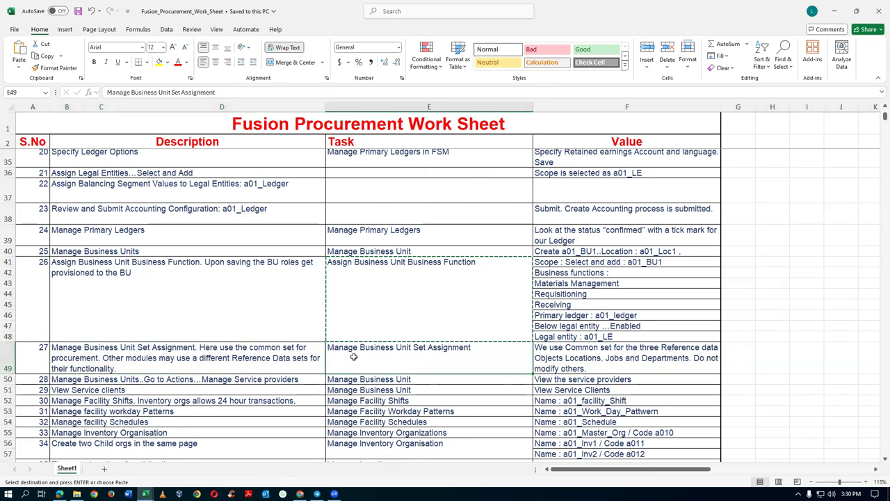
left_click(273, 363)
left_click(365, 365)
scroll(367, 364, "down", 1)
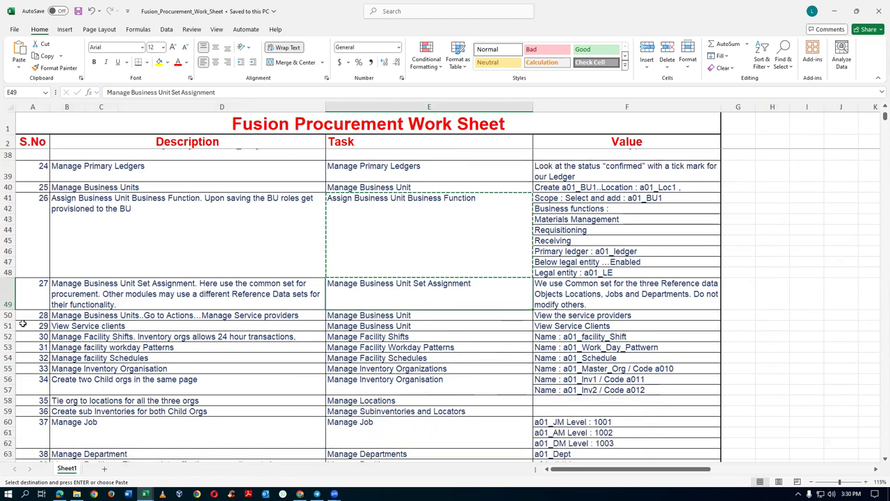
left_click_drag(7, 315, 5, 324)
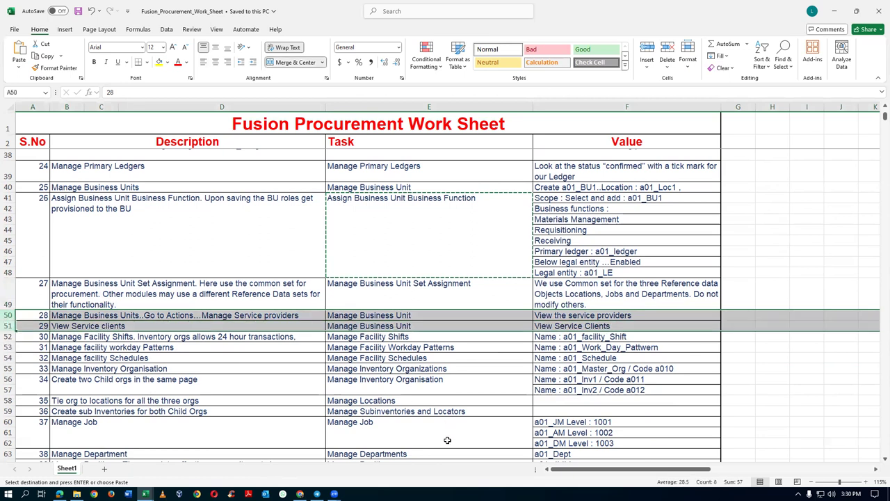
key("Escape")
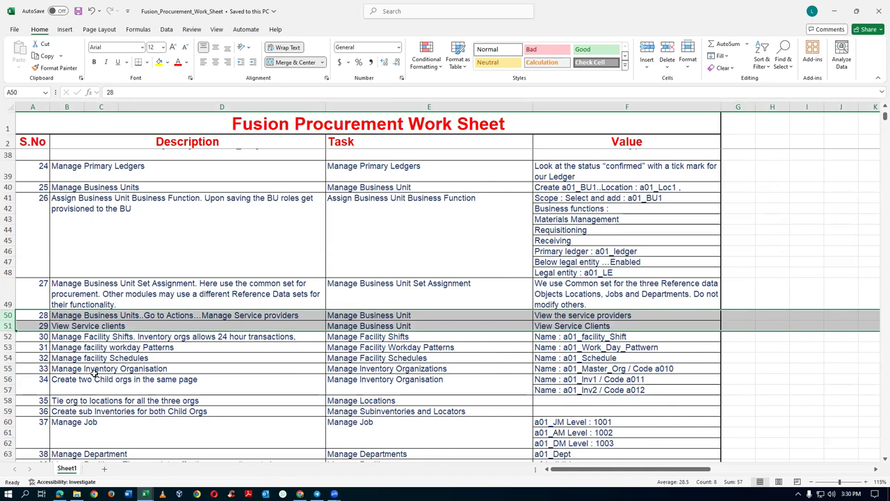
Copy the task name Manage Facility Shifts from item 30 of the worksheet and return to Oracle Fusion in Chrome.
left_click(116, 337)
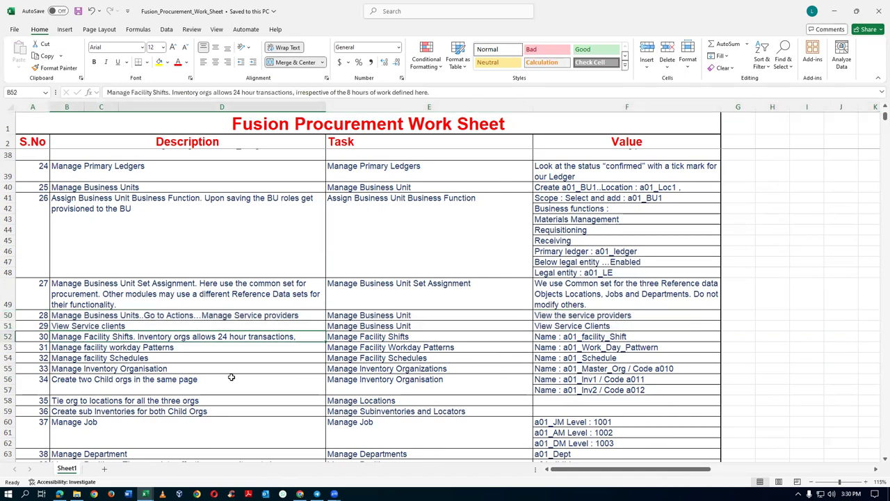
left_click(368, 339)
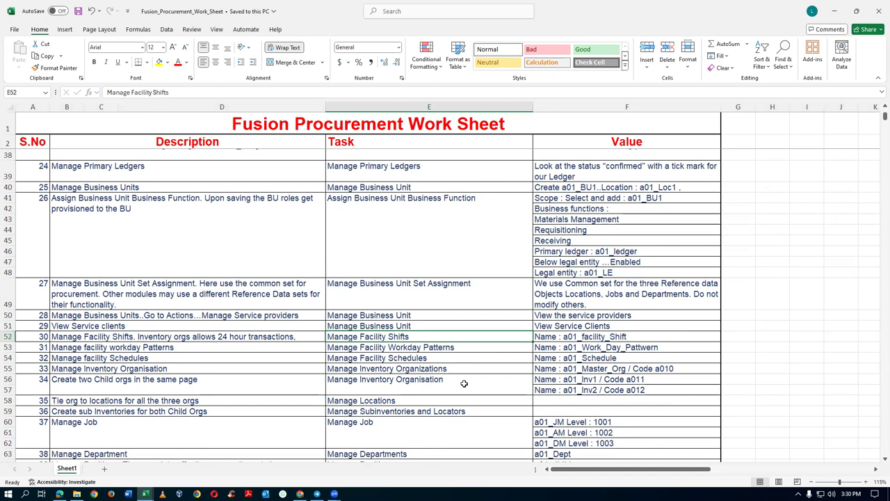
key("ctrl+c")
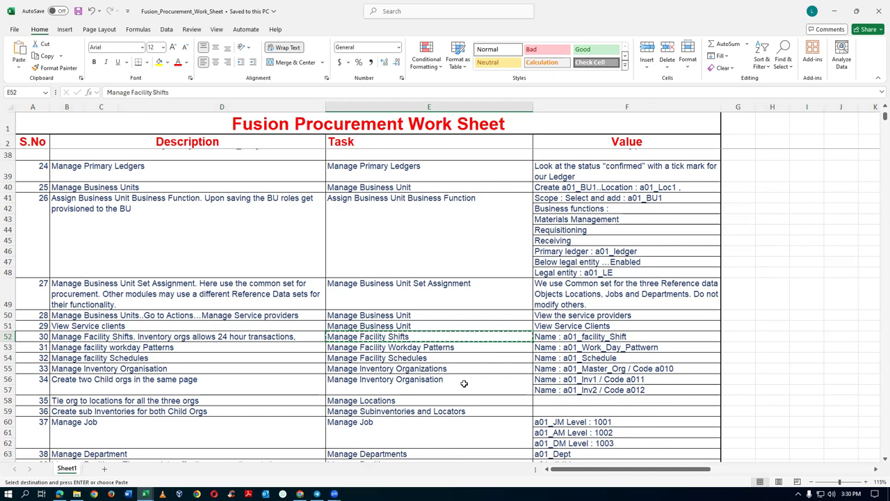
key("alt+Tab")
key("alt+Tab")
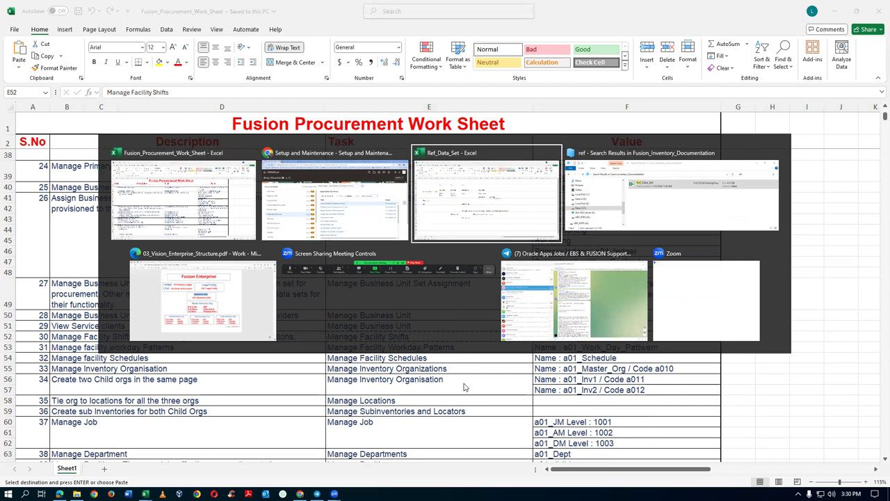
left_click(874, 11)
key("alt+Tab")
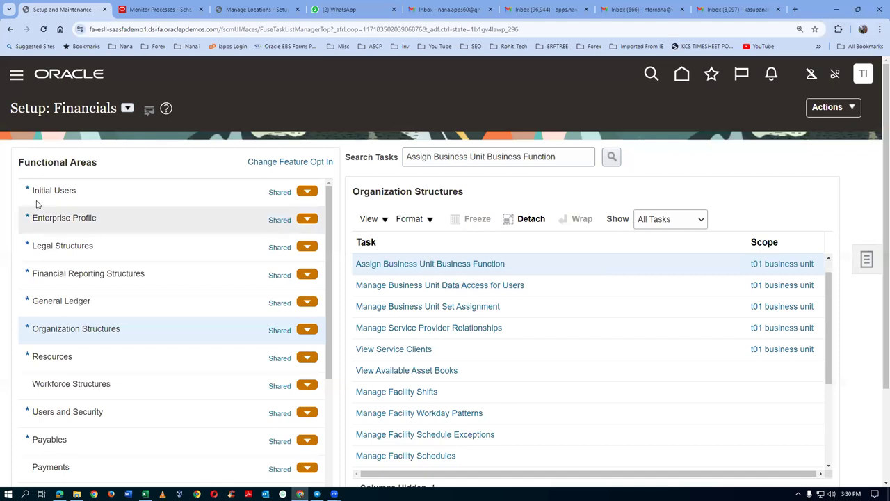
Discard the unsaved Create Location page in the Manage Locations browser tab and return to the task search.
left_click(270, 10)
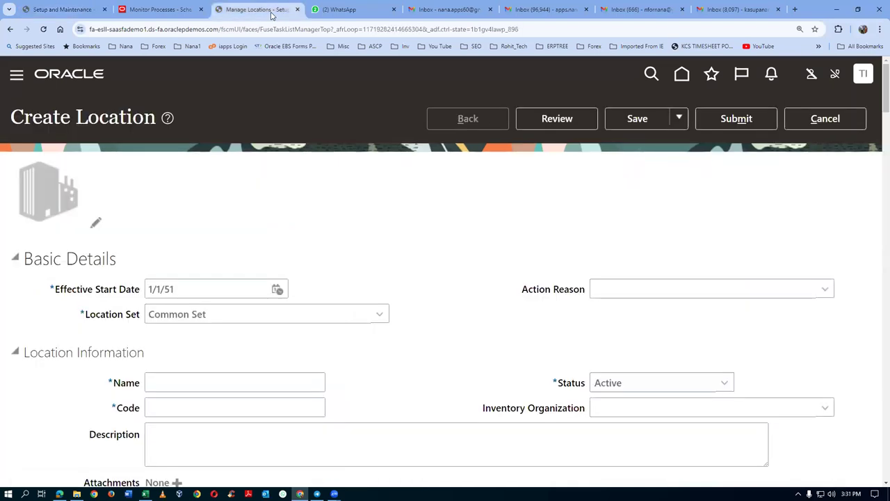
left_click(825, 120)
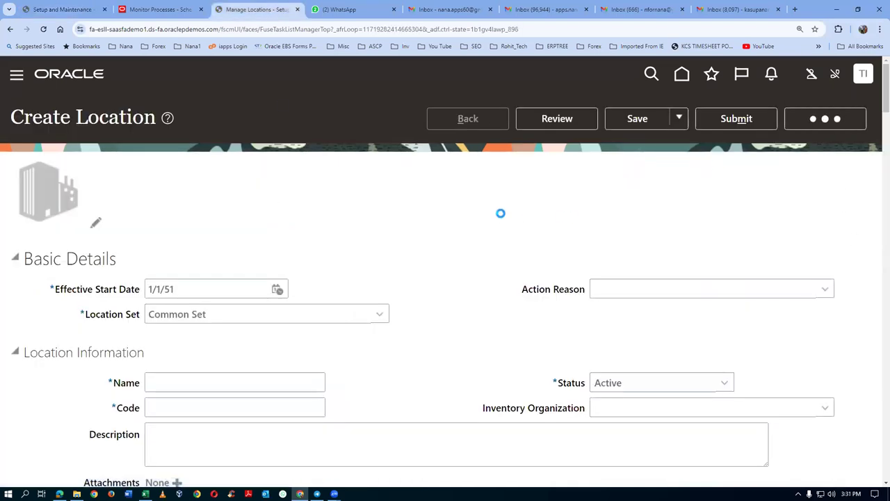
left_click(607, 292)
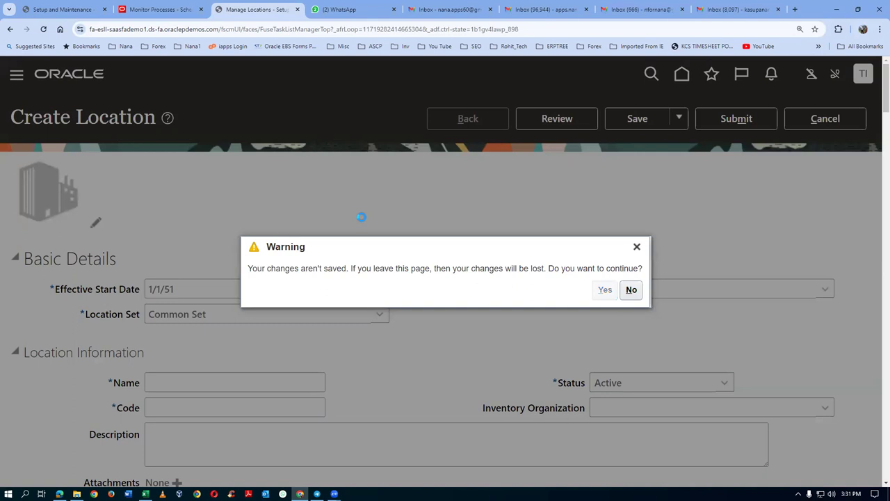
left_click(828, 119)
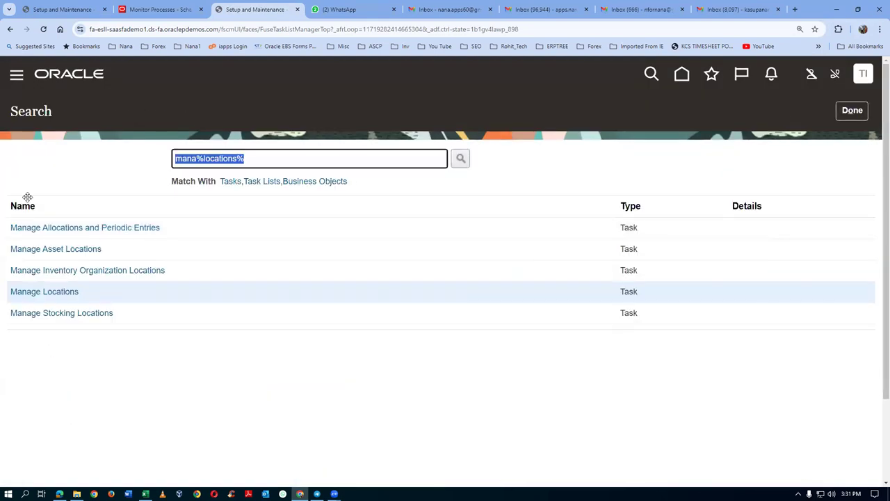
Search the setup tasks for Manage Facility Shifts and open that task.
key("ctrl+v")
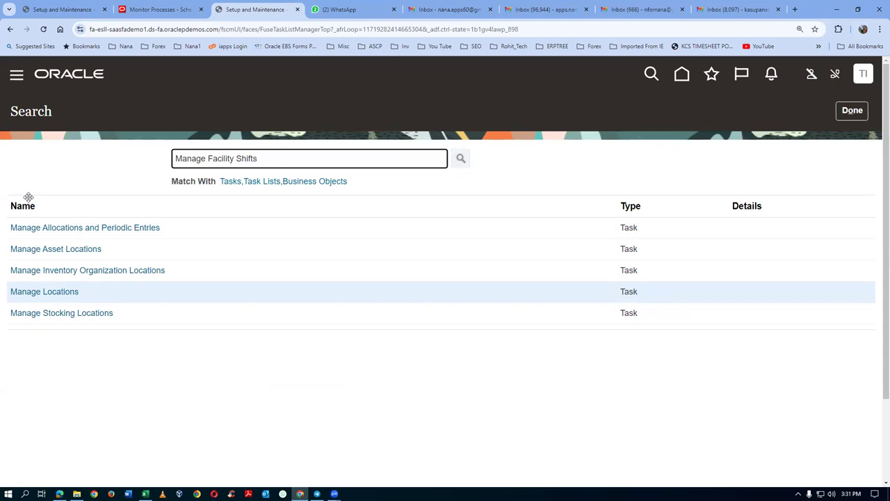
key("Return")
left_click(49, 229)
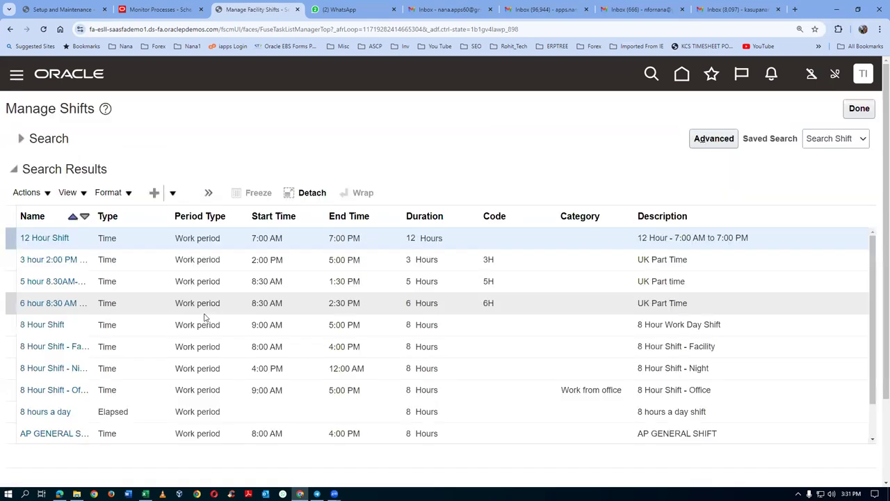
Start a new time shift with the name and description t01 facility shift and the code t01.
left_click(155, 194)
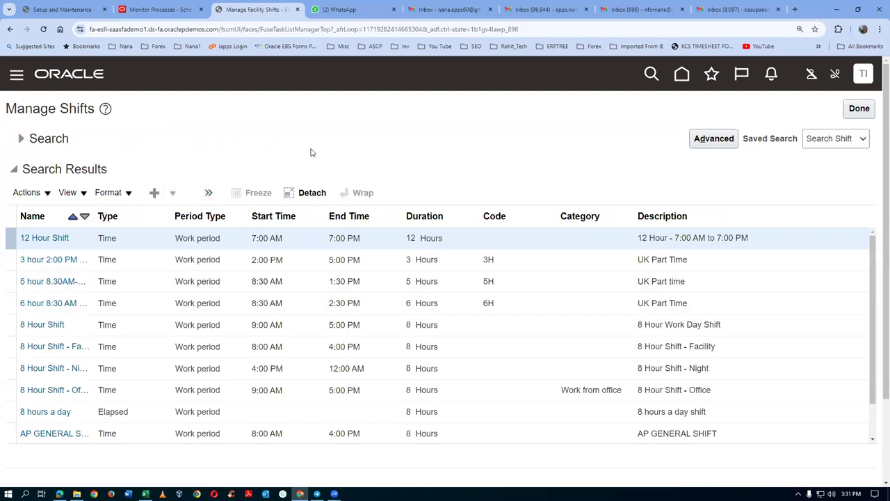
type("t01")
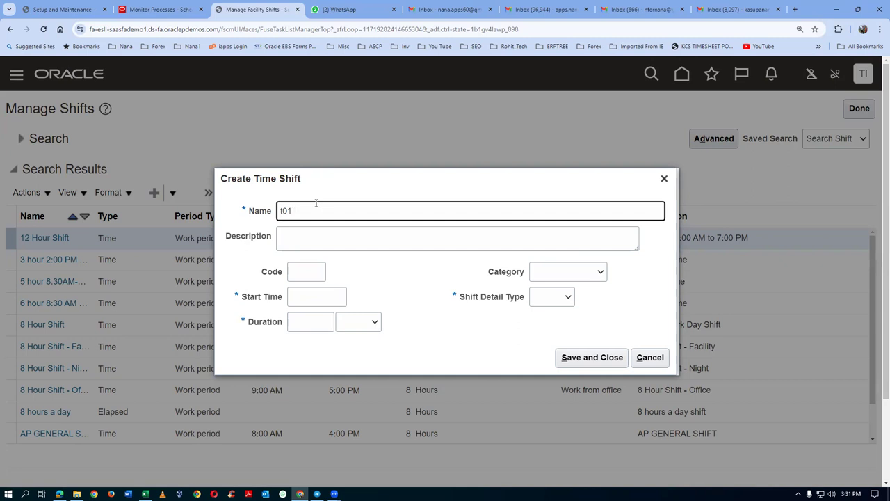
type("facility shift")
triple_click(354, 207)
key("ctrl+c")
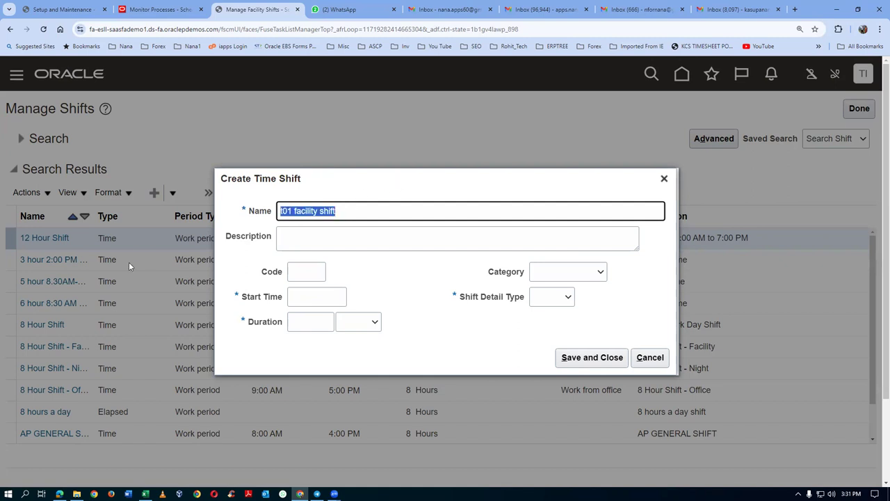
left_click(309, 244)
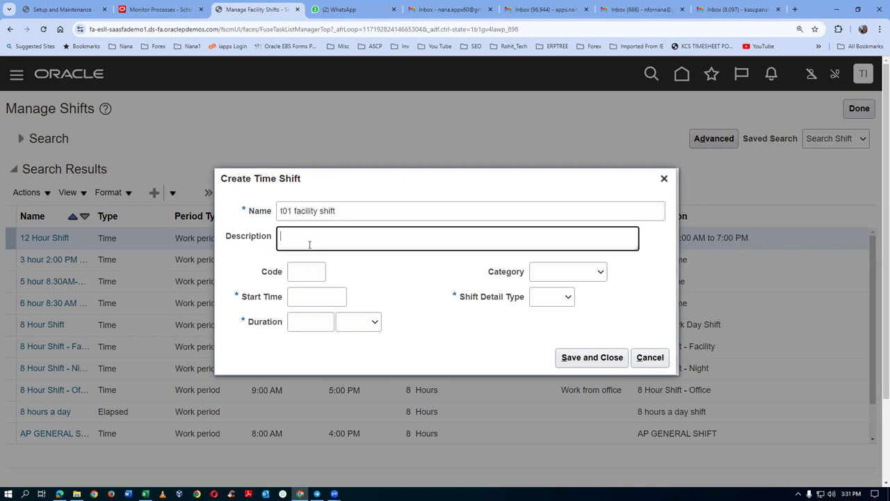
key("ctrl+v")
left_click(295, 280)
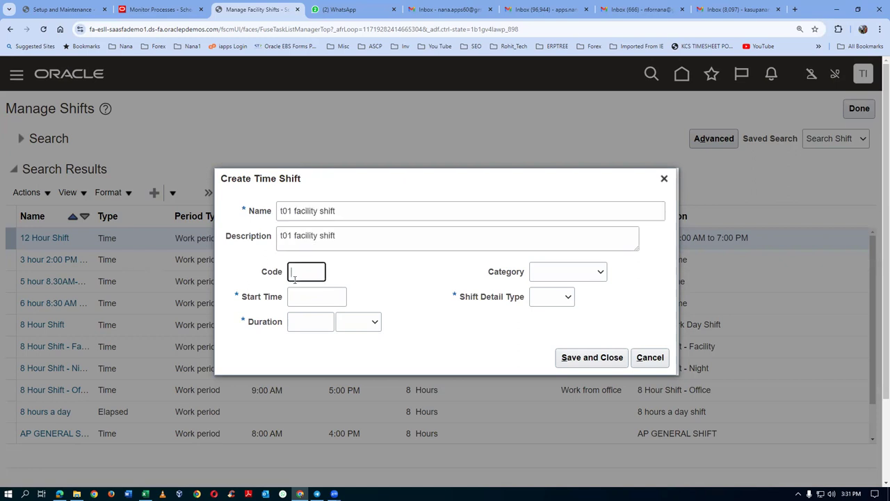
type("t01")
Set the new shift's start time to 8:00 AM and its duration to 8 Hours.
left_click(307, 302)
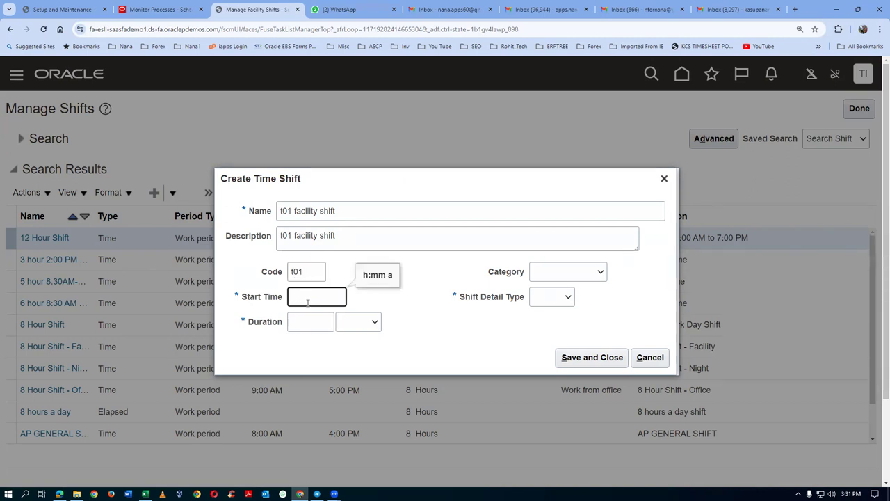
type("8:00 AM")
key("Tab")
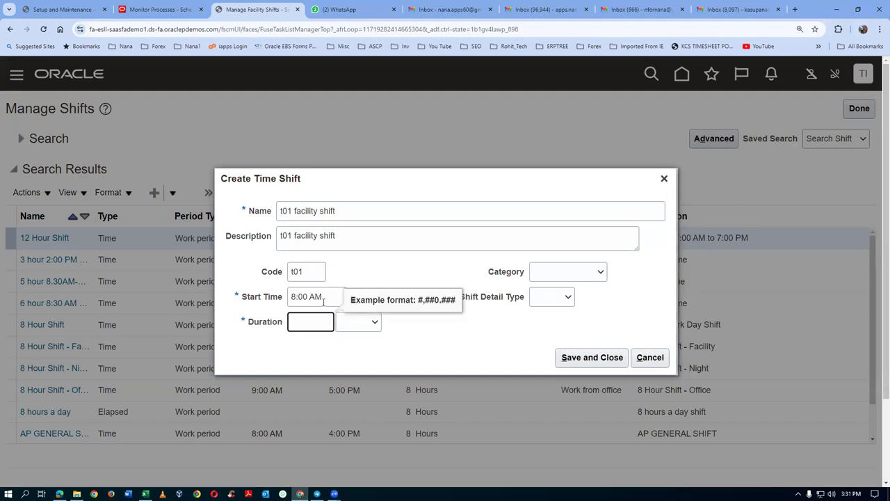
type("8")
left_click(352, 327)
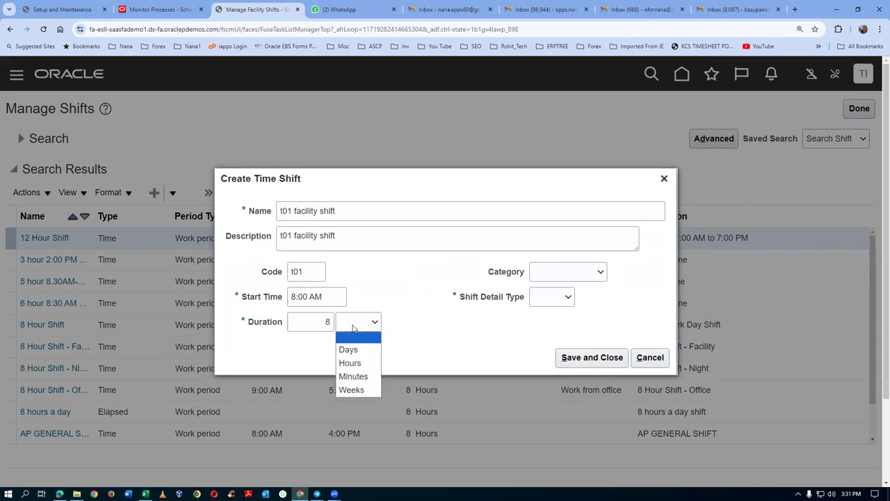
left_click(353, 363)
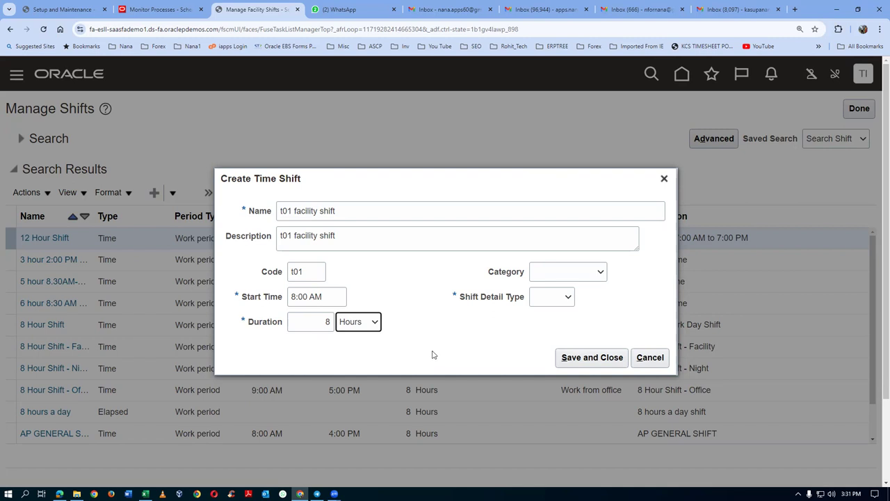
Set the shift's category to Work from office and open the choices for its shift detail type.
left_click(561, 276)
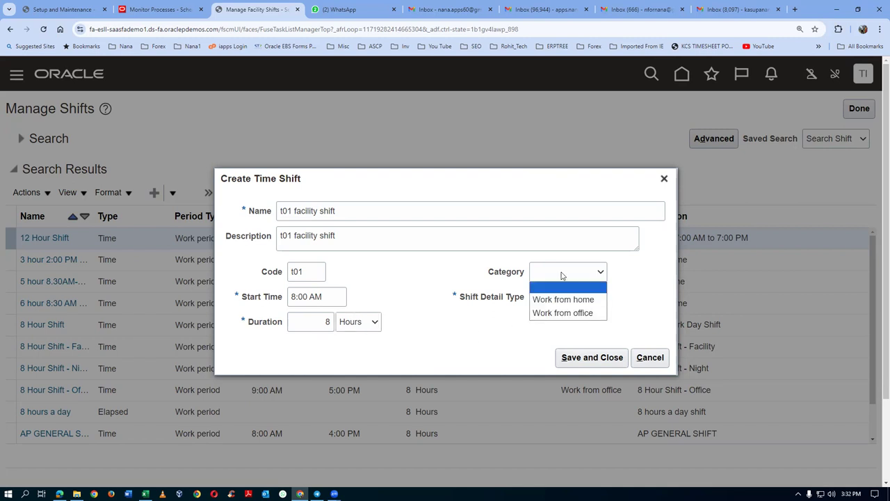
left_click(562, 313)
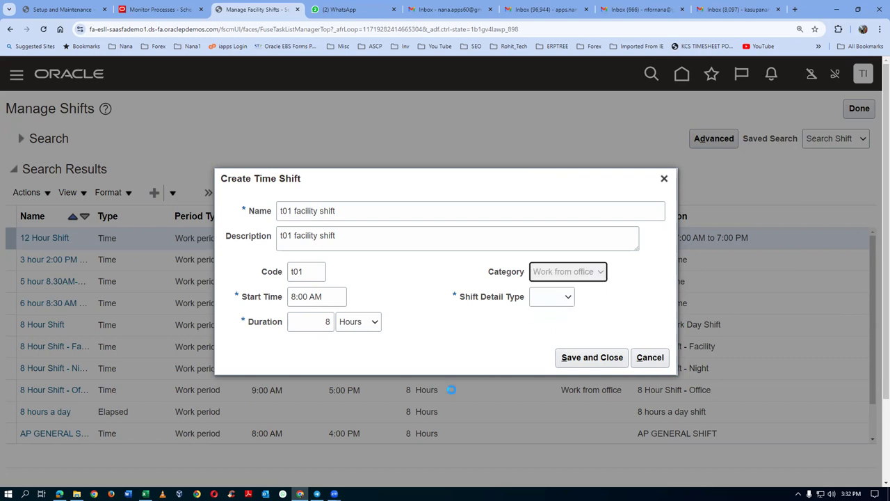
left_click(553, 299)
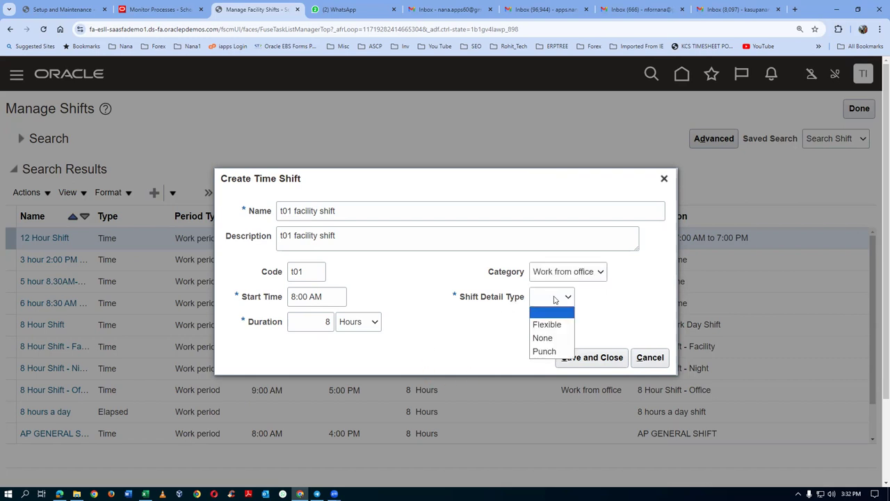
Set the t01 facility shift's detail type to None, save the shift and finish managing shifts.
left_click(541, 338)
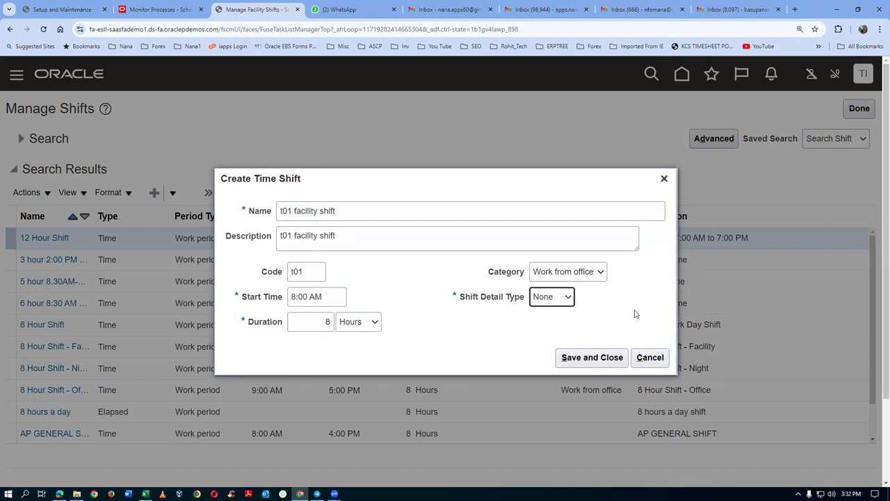
left_click(590, 358)
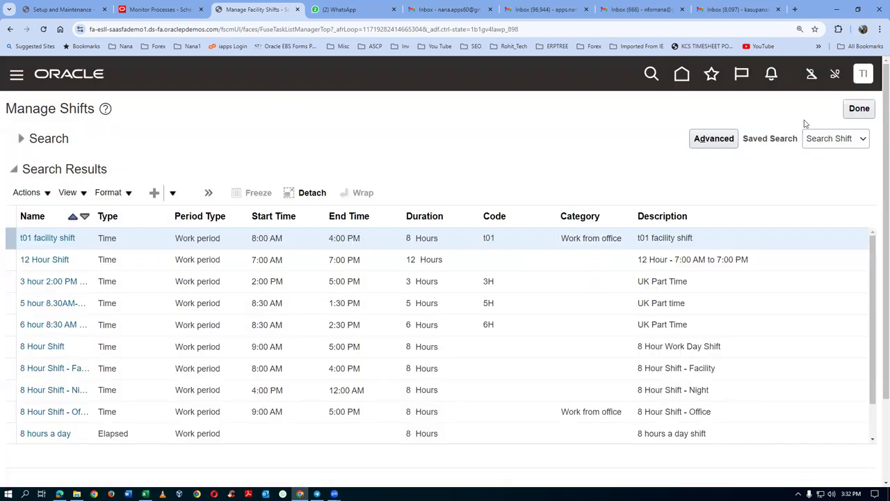
left_click(859, 108)
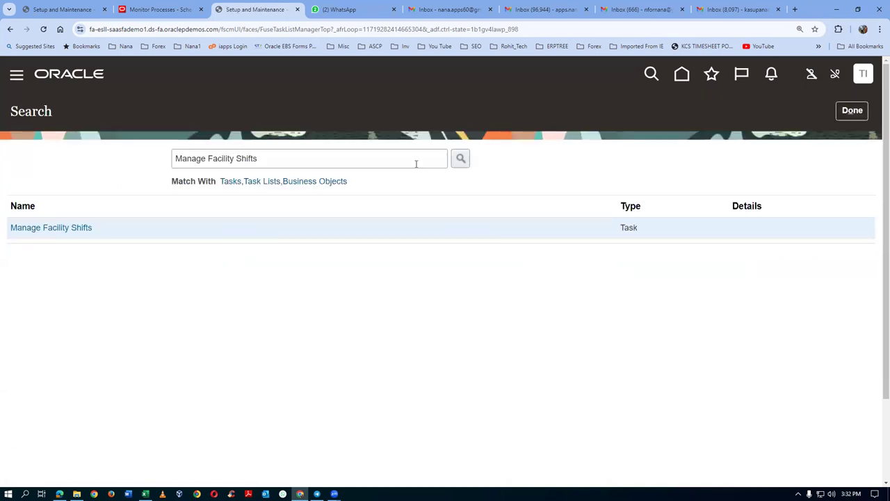
Switch to the Fusion_Procurement_Work_Sheet workbook in Excel and copy the task name Manage Facility Workday Patterns from cell E53.
key("alt+Tab")
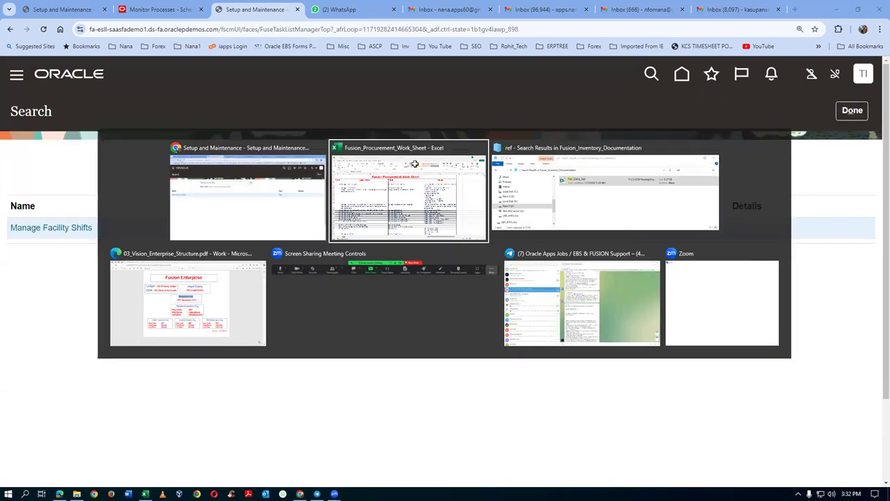
left_click(385, 347)
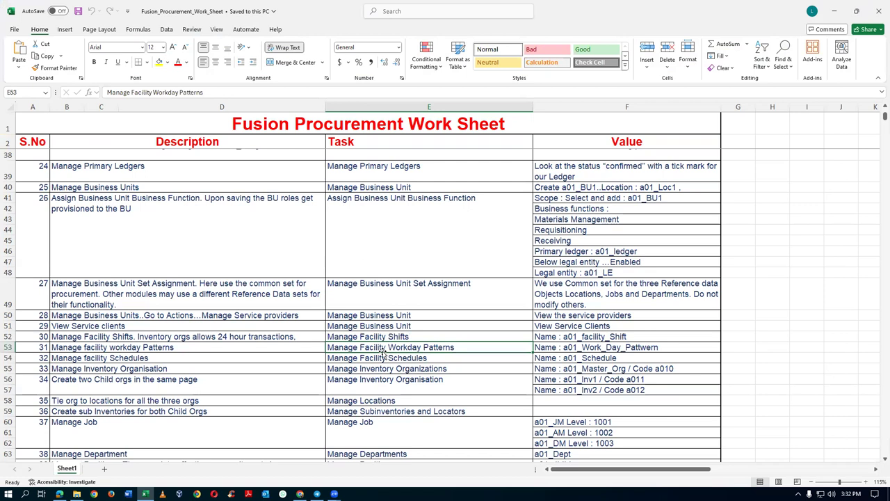
key("ctrl+c")
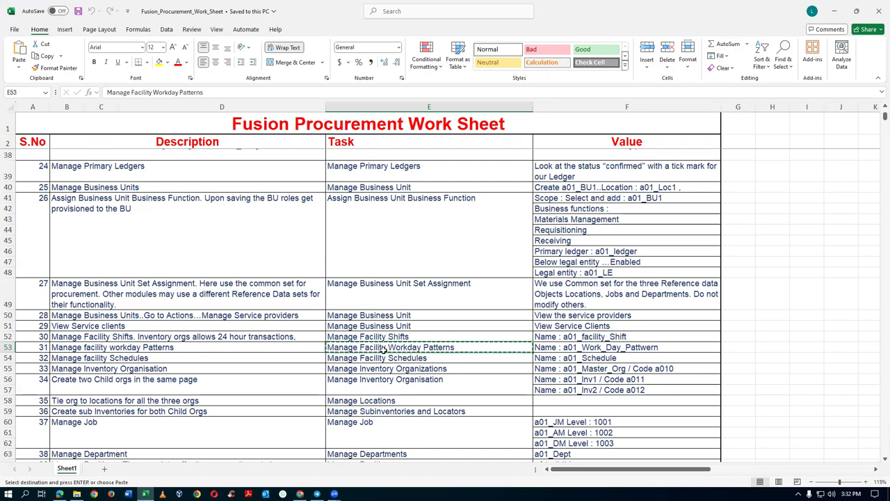
Switch back to Oracle Fusion in Chrome, search the setup tasks for Manage Facility Workday Patterns and open that task.
key("alt+Tab")
left_click(276, 159)
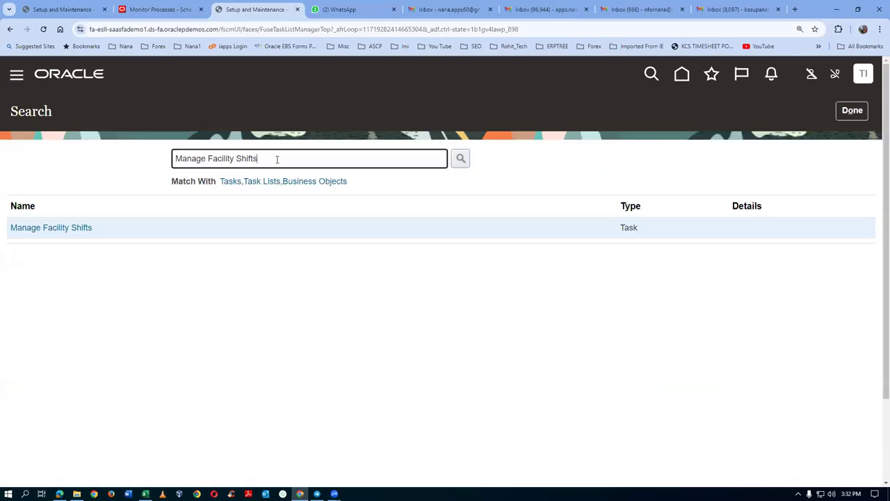
key("ctrl+a")
key("ctrl+v")
key("Return")
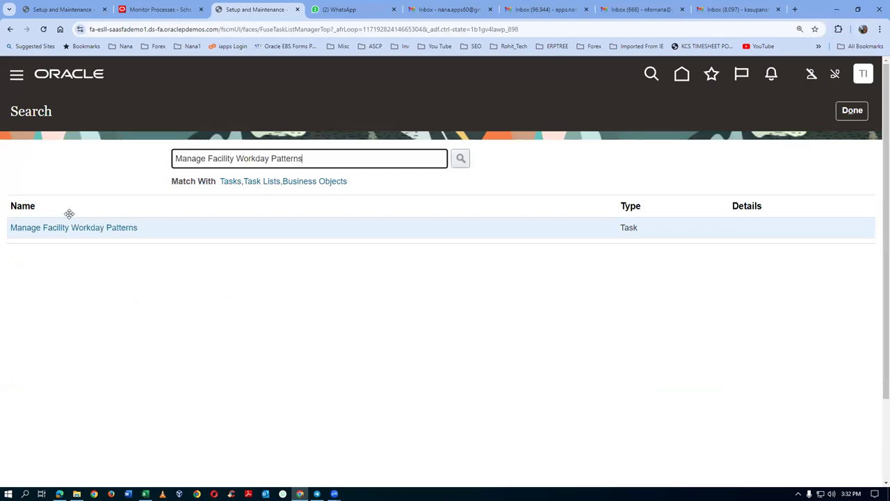
left_click(106, 228)
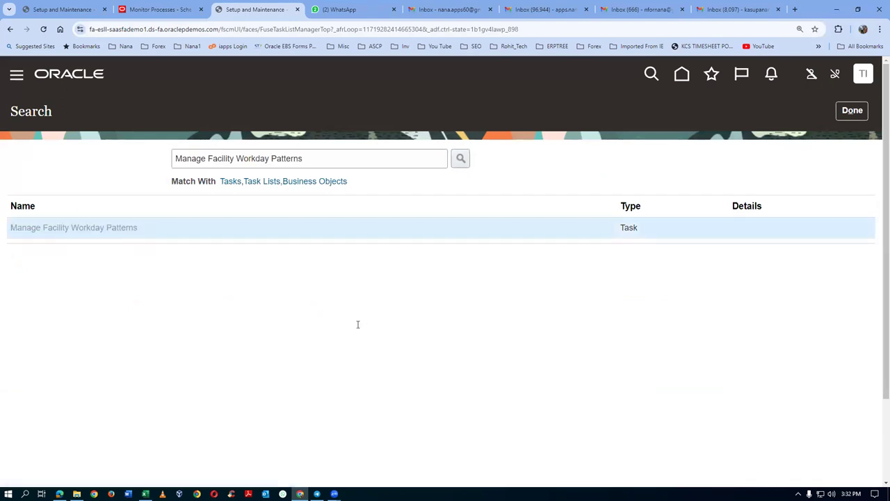
Create a new time workday pattern named "t01 facility workday pattern".
left_click(154, 190)
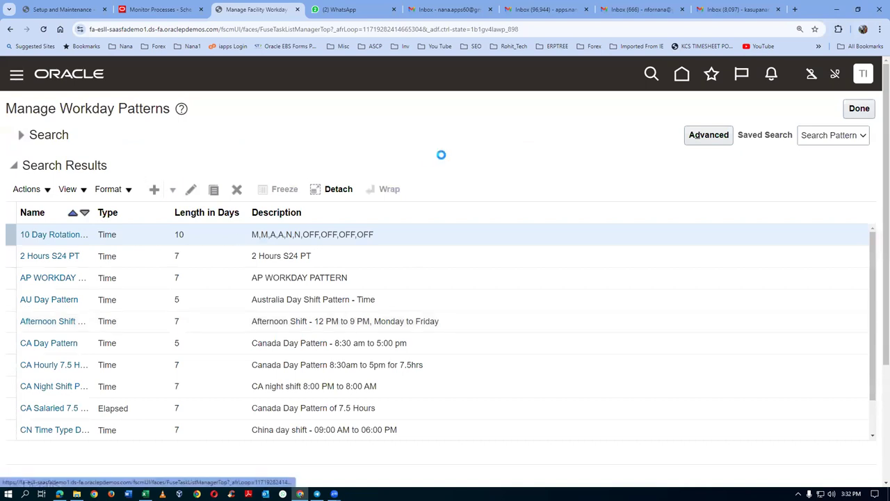
type("t01 facility wor")
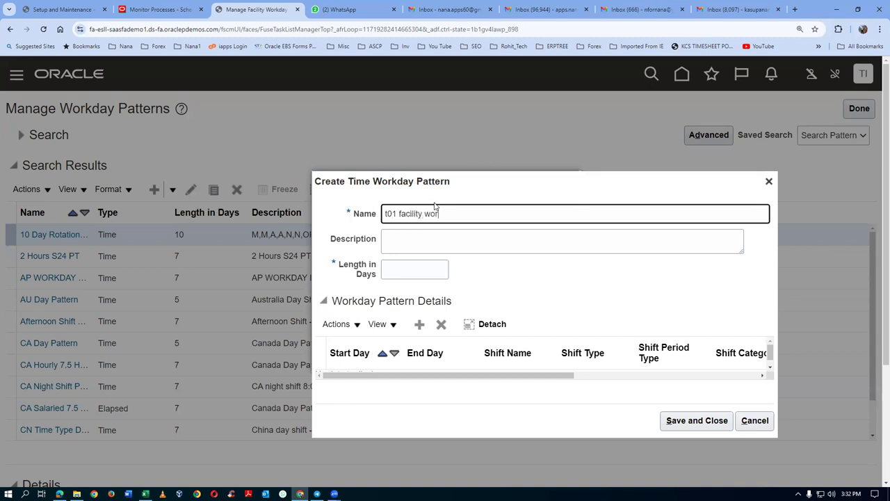
type("dday pattern")
left_click(445, 215)
key("BackSpace")
type("k")
Copy the pattern's name into its description and set its length to 7 days.
left_click_drag(499, 213, 278, 244)
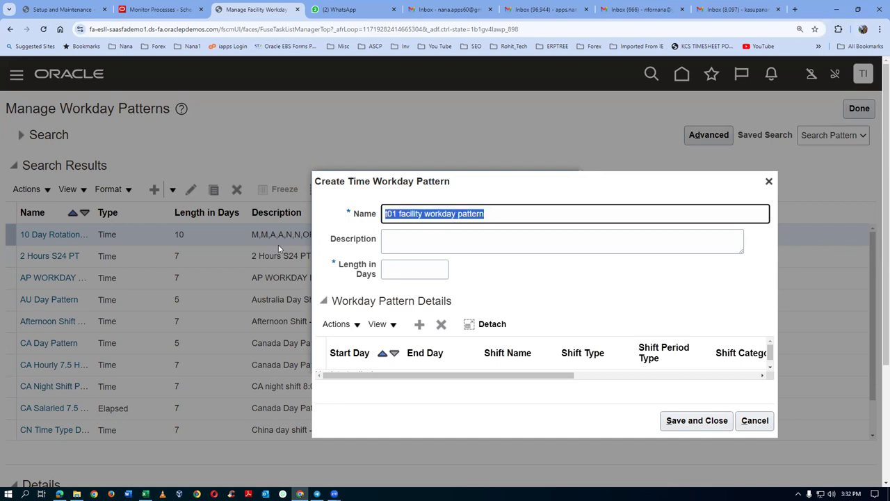
left_click(418, 238)
key("ctrl+v")
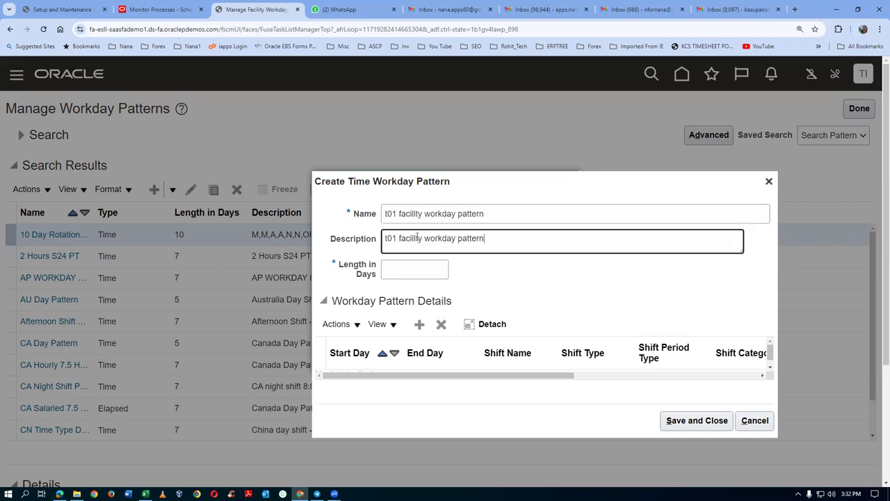
left_click(412, 264)
type("7")
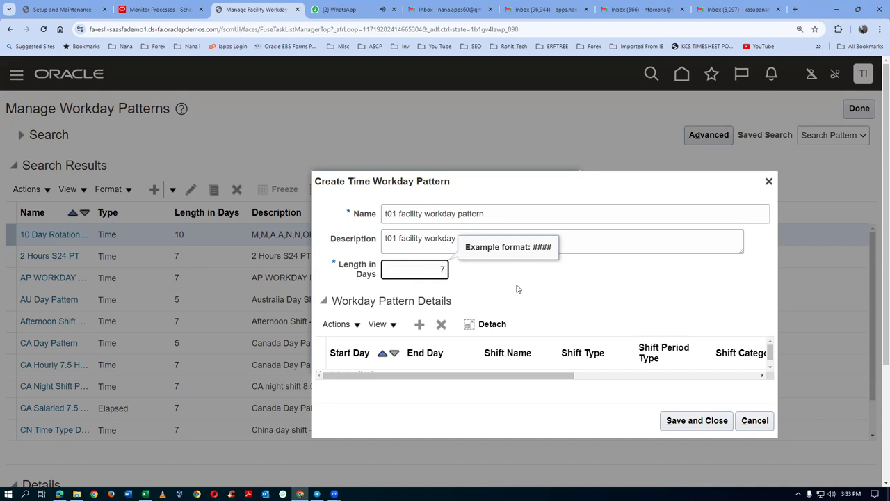
Add a pattern detail row from day 1 to day 7 using the t01 facility shift, then save and finish the workday pattern.
left_click(418, 331)
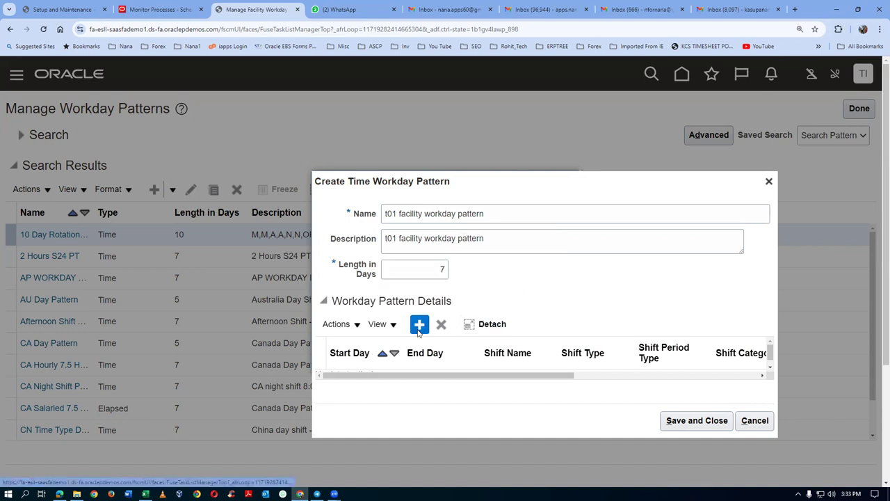
left_click(389, 387)
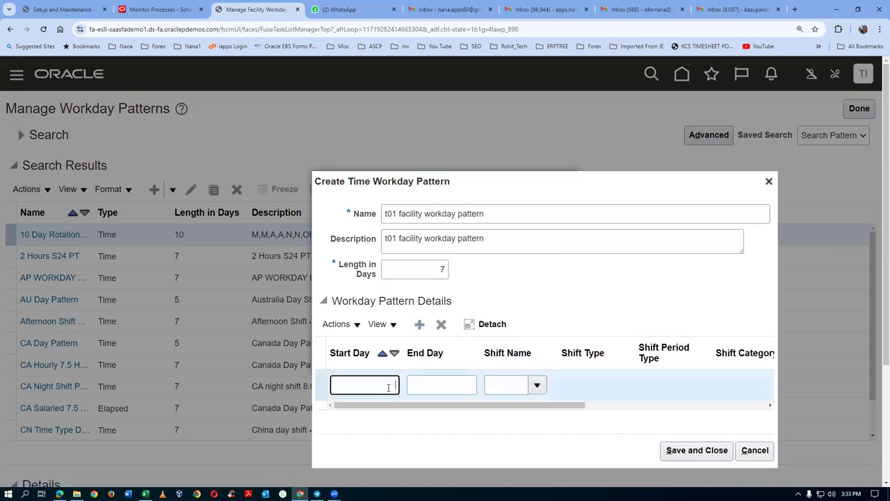
type("1")
key("Tab")
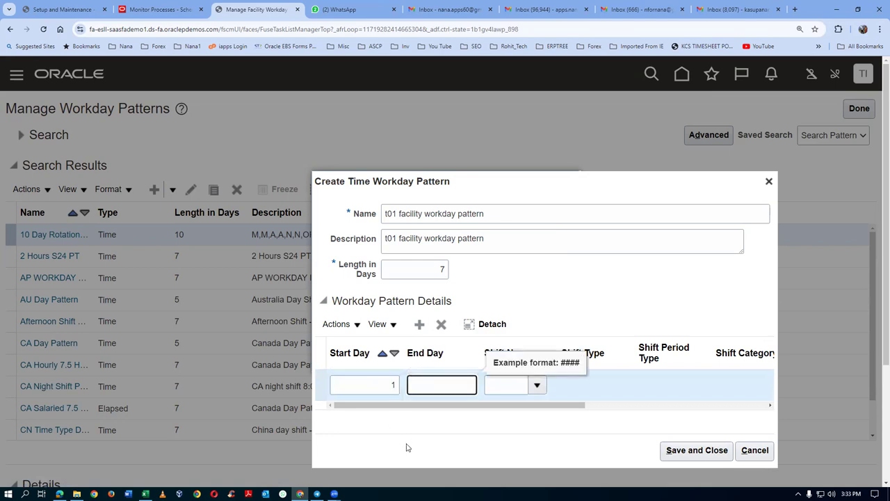
type("7")
key("Tab")
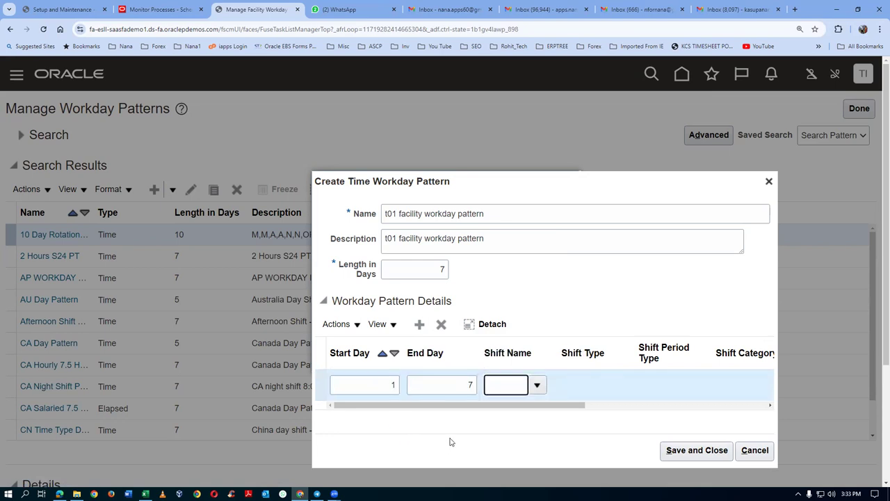
type("t01")
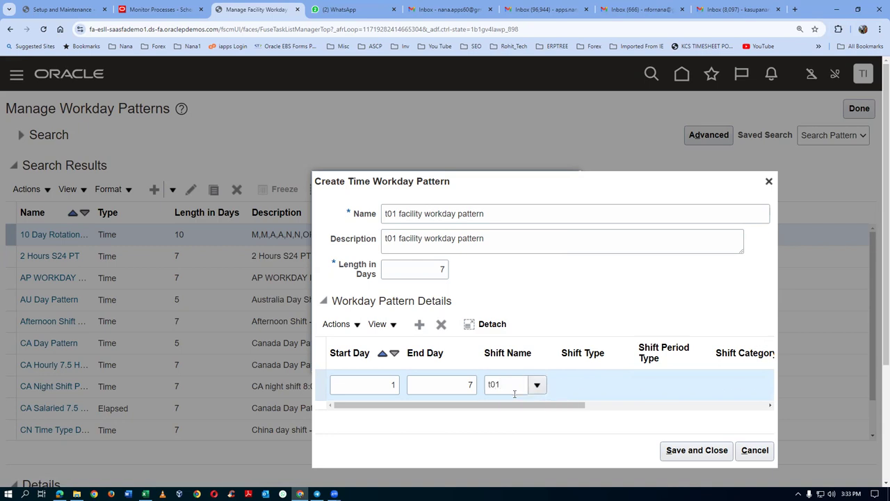
key("Tab")
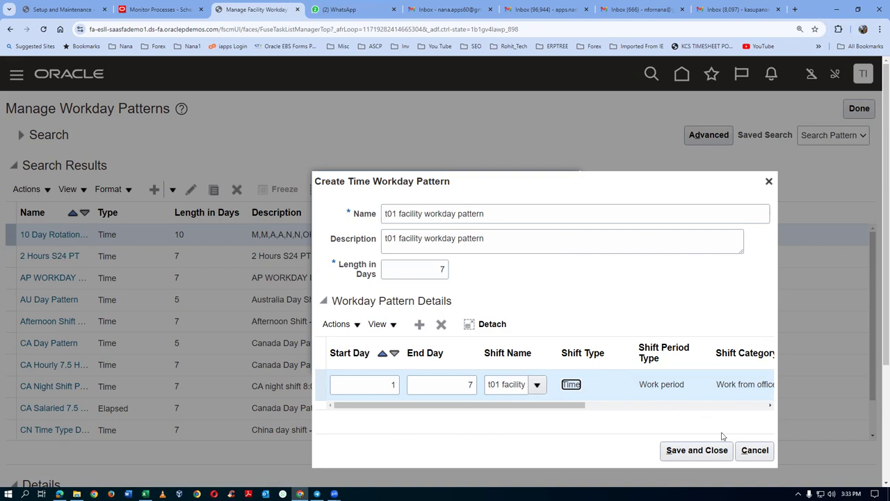
left_click(701, 450)
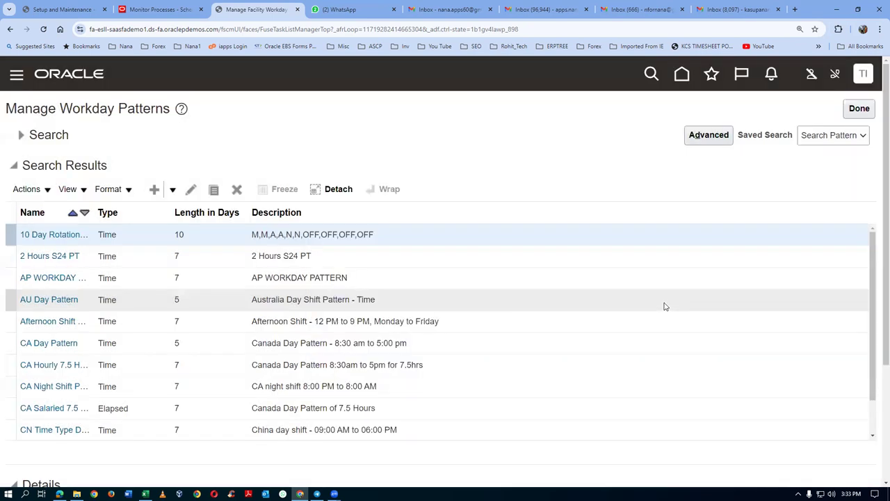
left_click(859, 108)
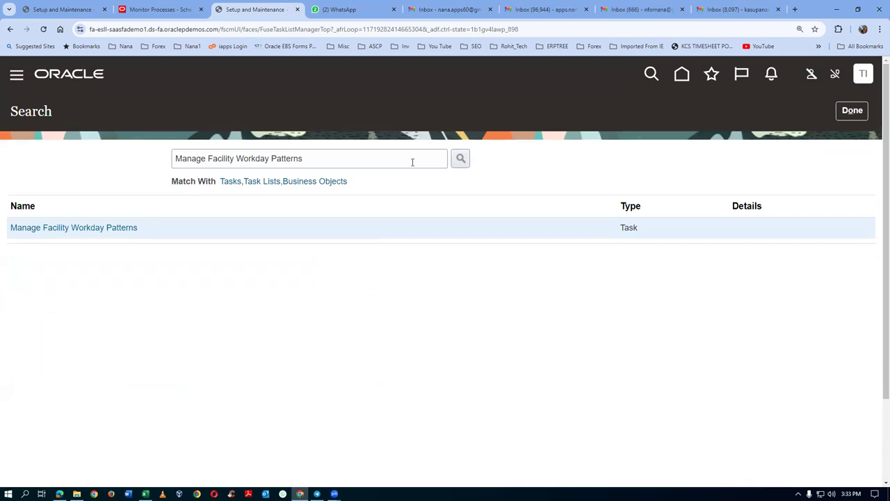
Switch to the Excel procurement work sheet and copy the task name Manage Facility Schedules from cell E54.
key("alt+Tab")
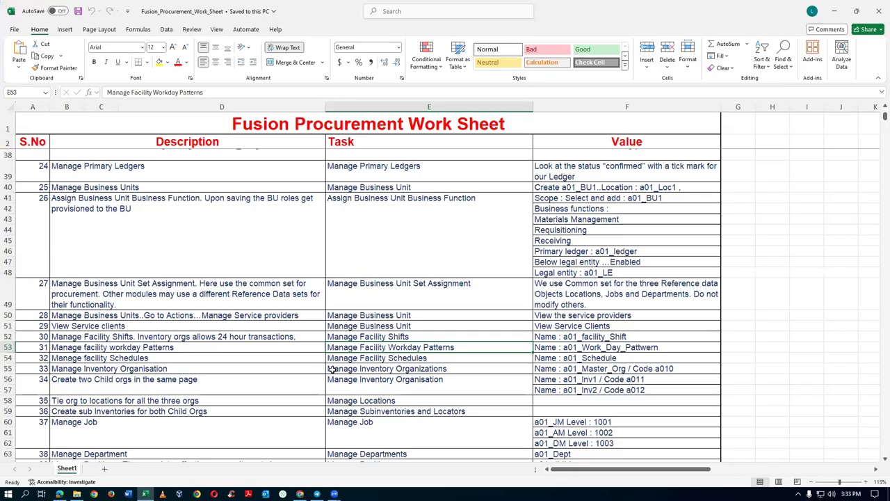
left_click(357, 357)
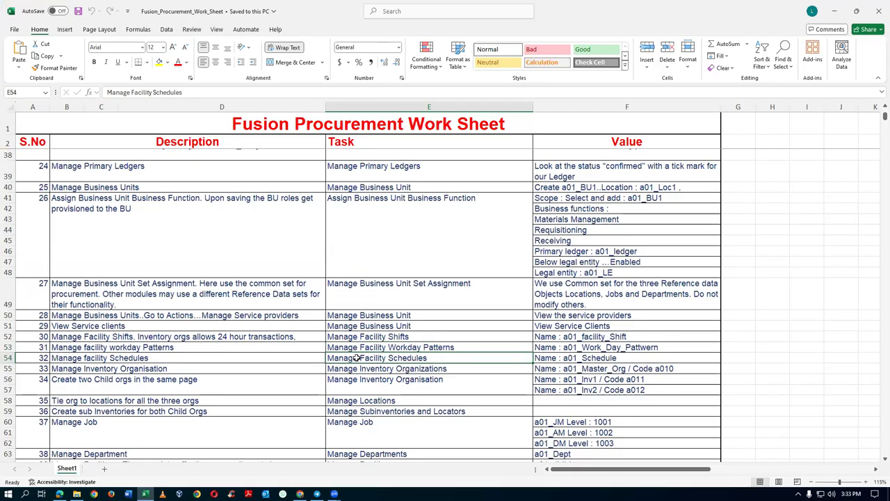
key("ctrl+c")
Switch back to Oracle Fusion in Chrome, search the setup tasks for Manage Facility Schedules and open that task.
key("alt+Tab")
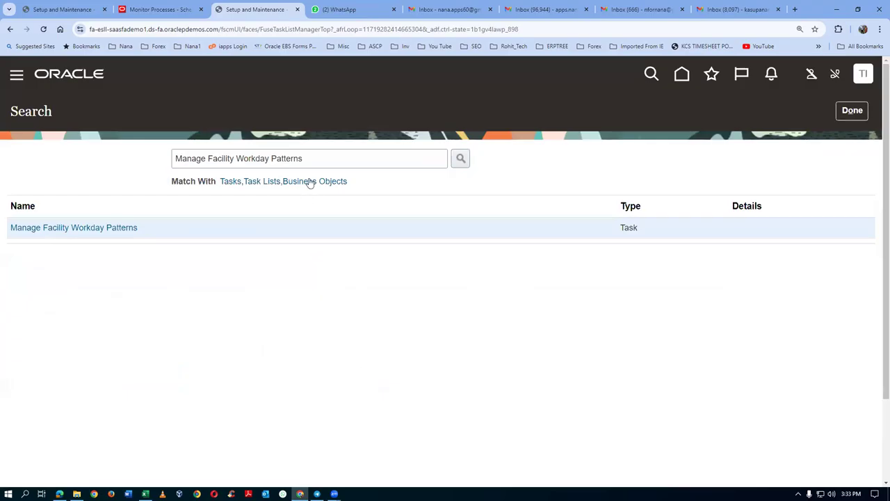
left_click_drag(318, 160, 160, 189)
key("ctrl+v")
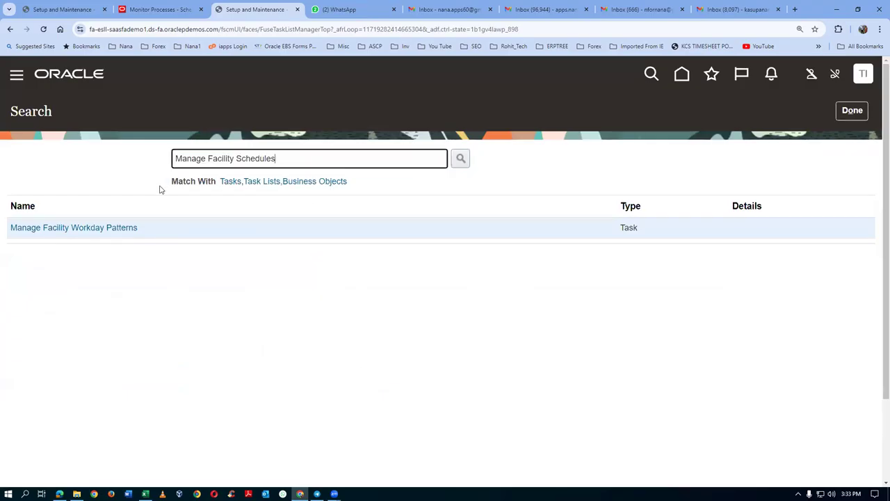
key("Return")
left_click(74, 229)
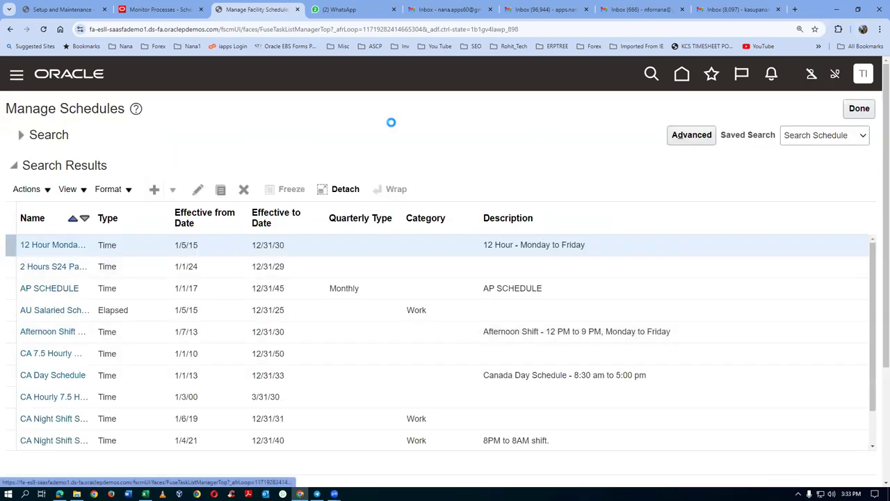
Create a new time schedule with "t01 facility schedule" as both its name and description.
type("t01 facility schedule")
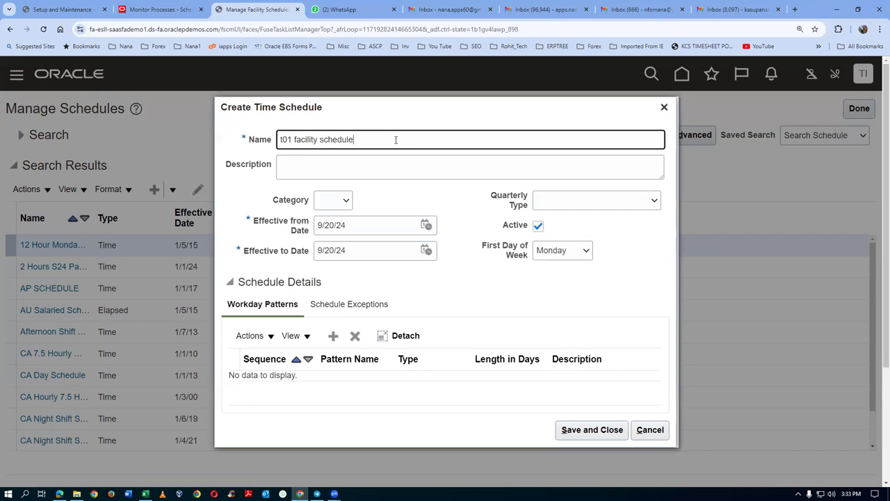
triple_click(383, 139)
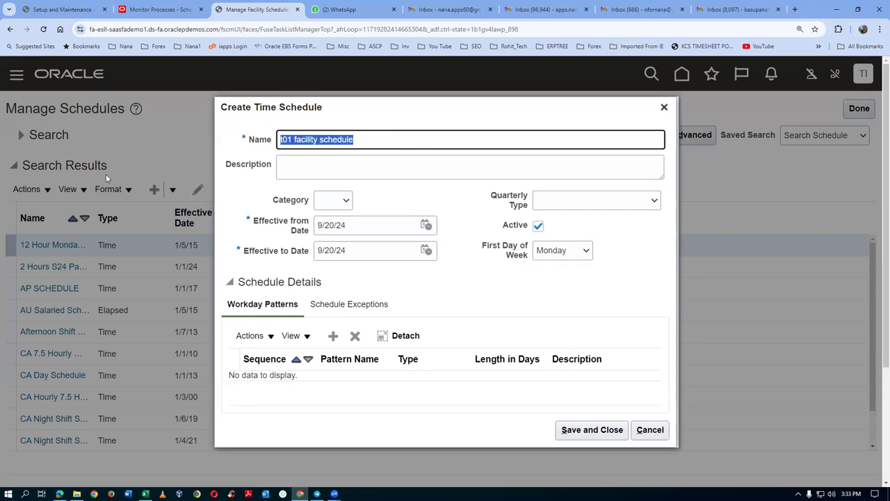
left_click(285, 169)
key("ctrl+v")
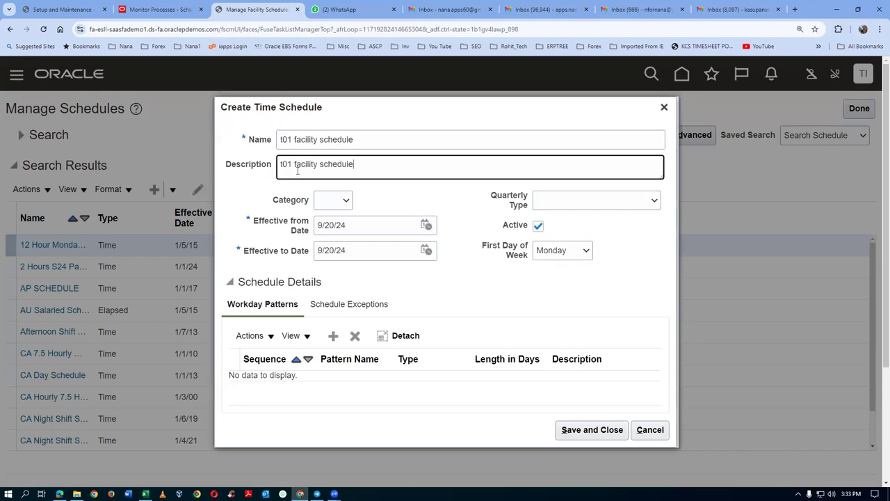
Set the schedule's category to Work.
left_click(332, 201)
left_click(330, 241)
left_click(347, 200)
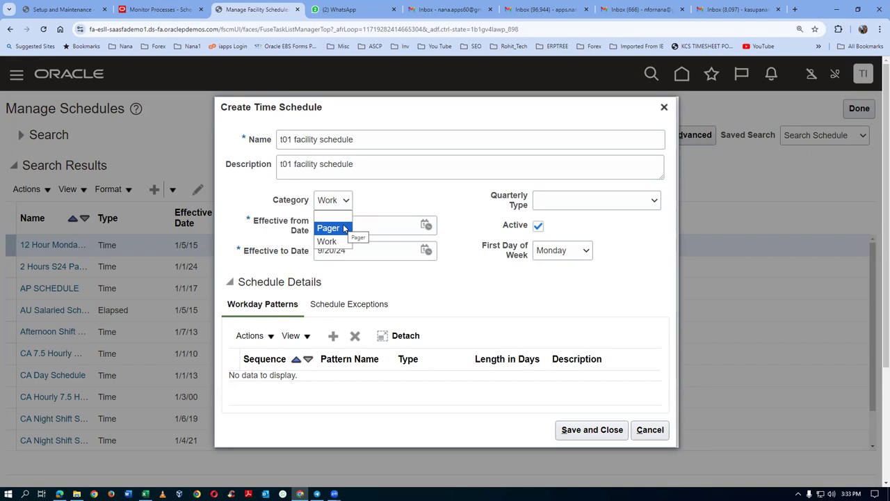
left_click(384, 207)
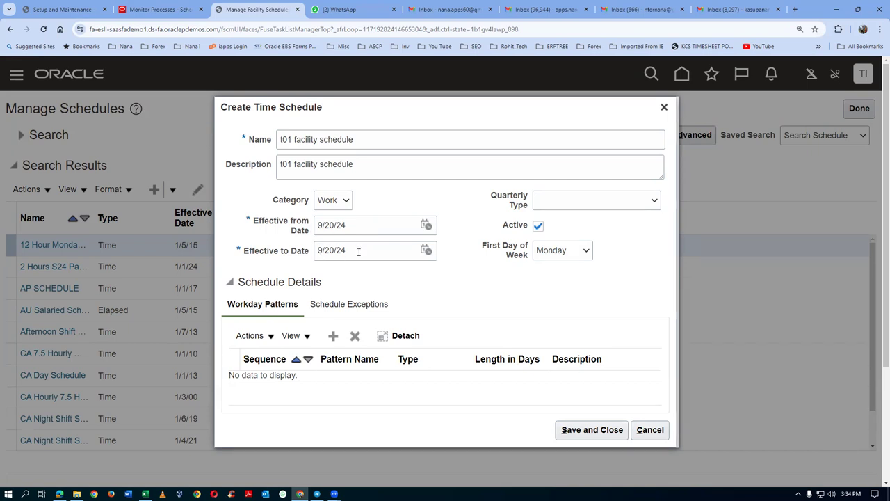
Set the schedule's effective to date to 9/20/28.
left_click(358, 252)
key("BackSpace")
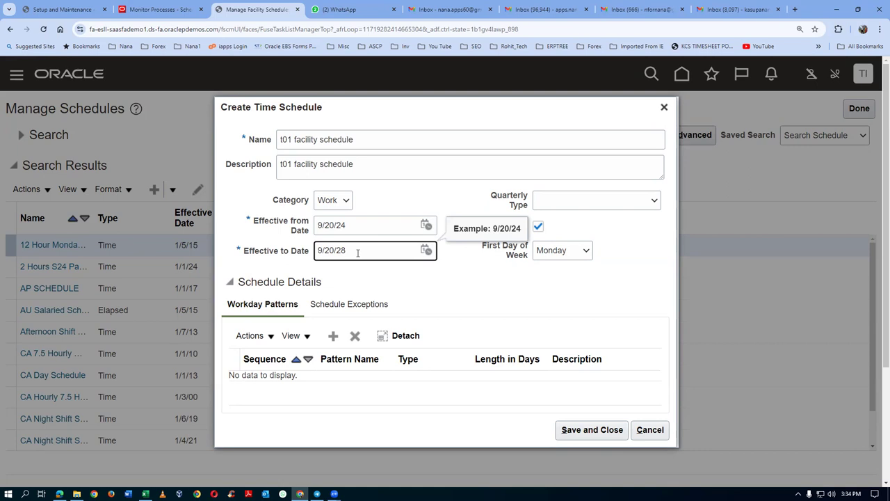
left_click(404, 283)
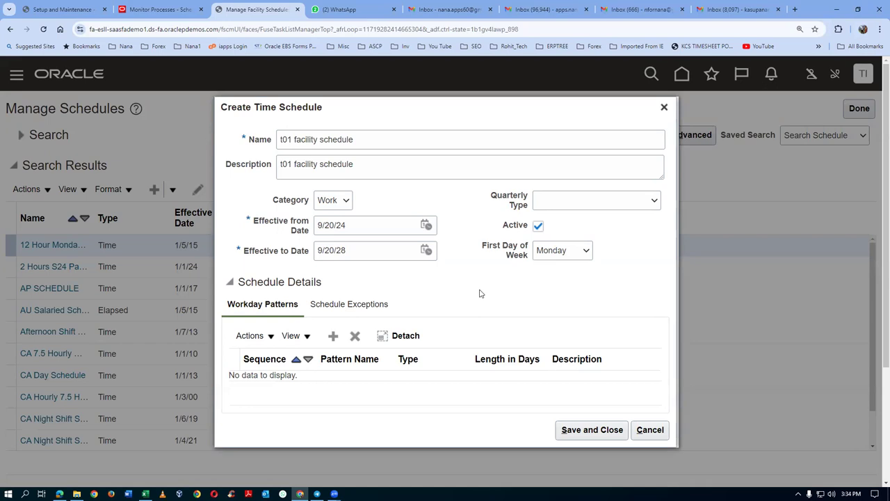
Set the schedule's quarterly type to 4 Weeks - 4 Weeks - 5 Weeks.
left_click(570, 207)
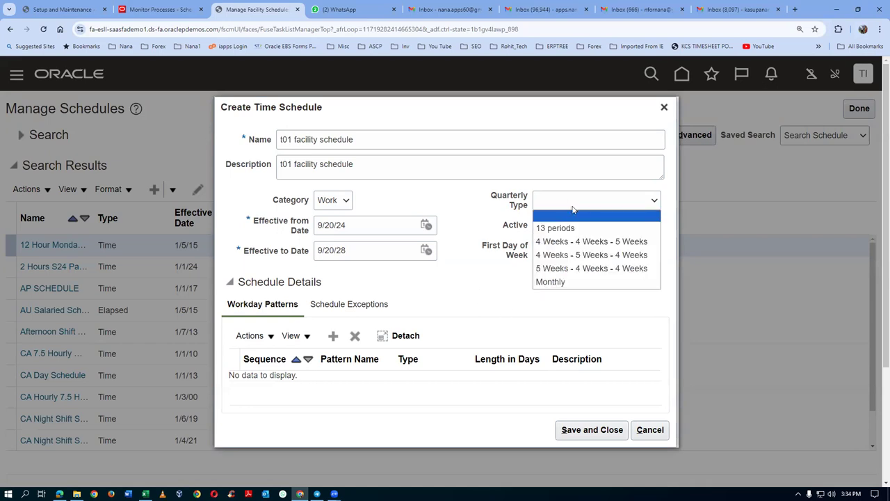
left_click(581, 242)
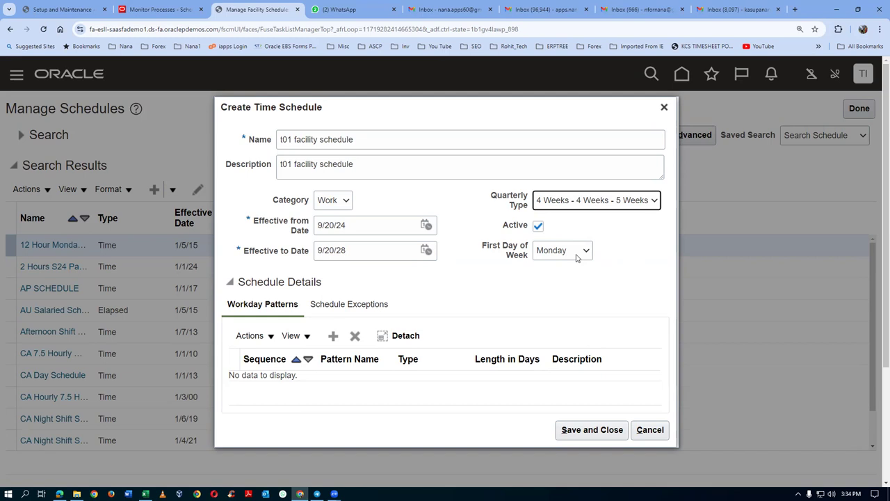
left_click(601, 206)
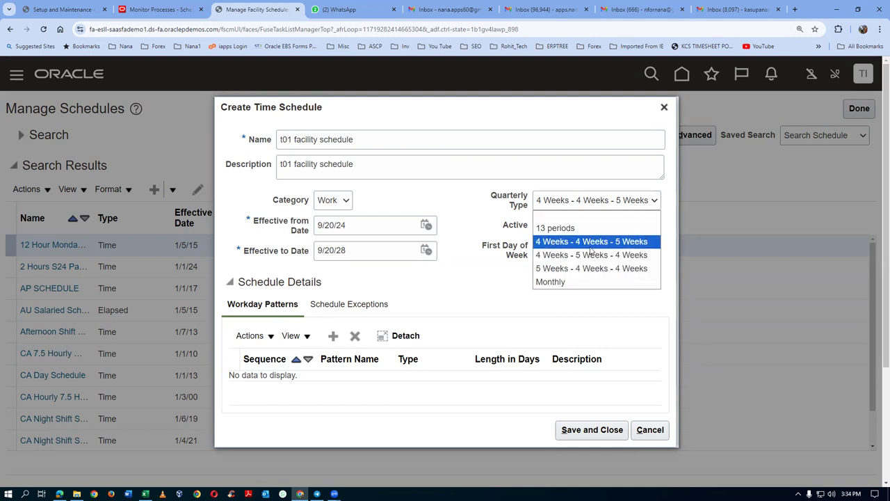
left_click(468, 220)
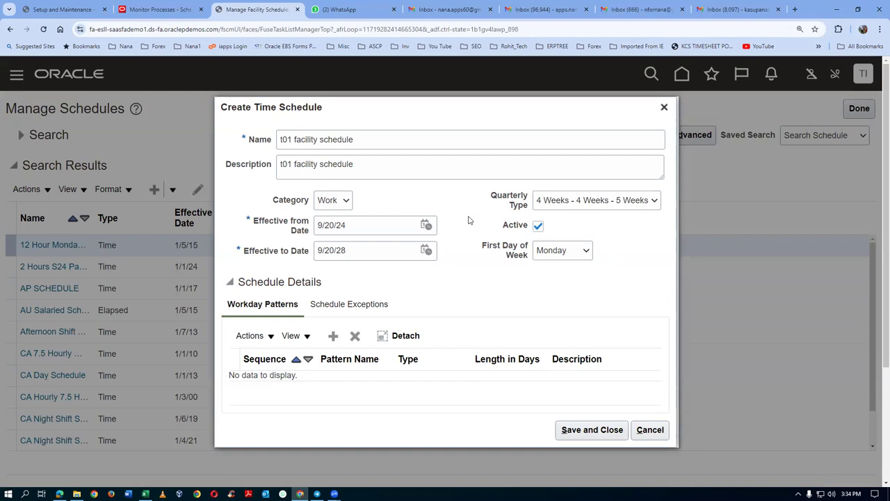
Add the t01 facility workday pattern to the schedule's workday patterns with sequence 1.
left_click(333, 338)
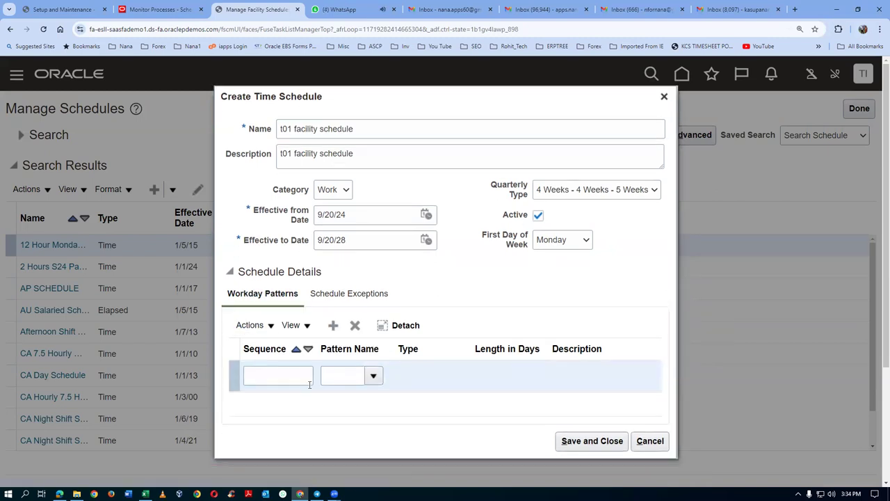
left_click(282, 375)
type("1")
key("Tab")
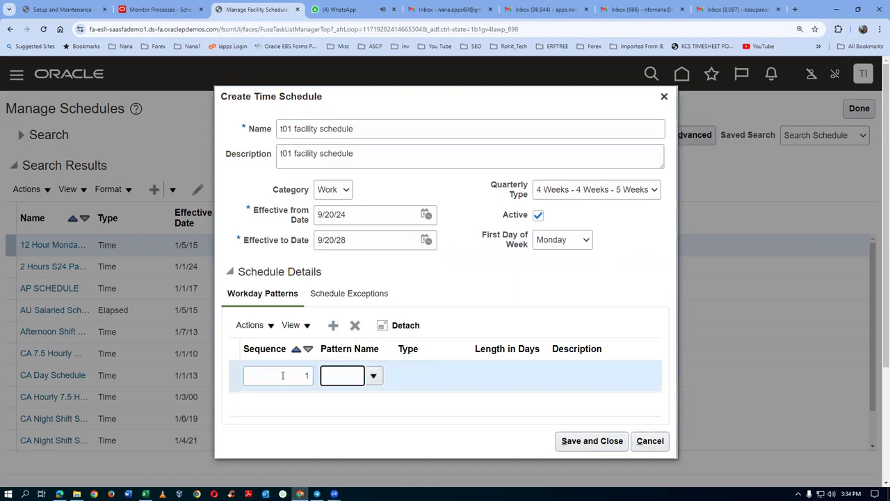
type("t01")
key("Tab")
left_click(373, 376)
left_click(340, 353)
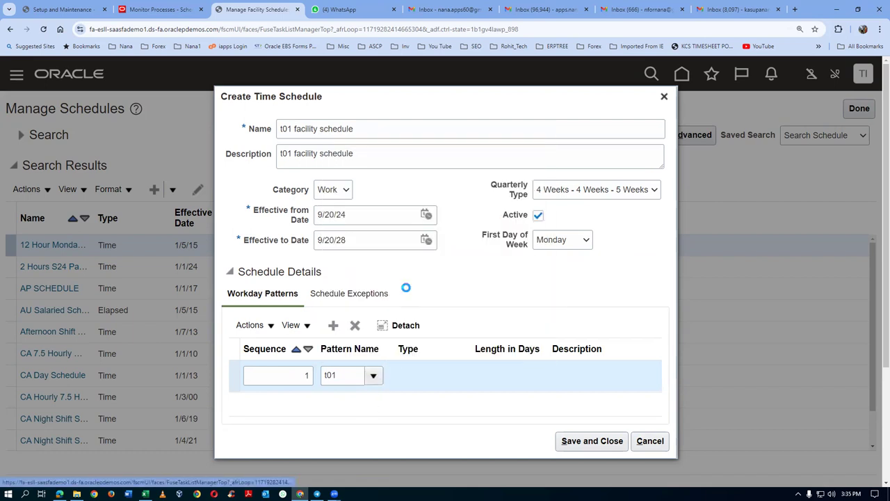
left_click(516, 286)
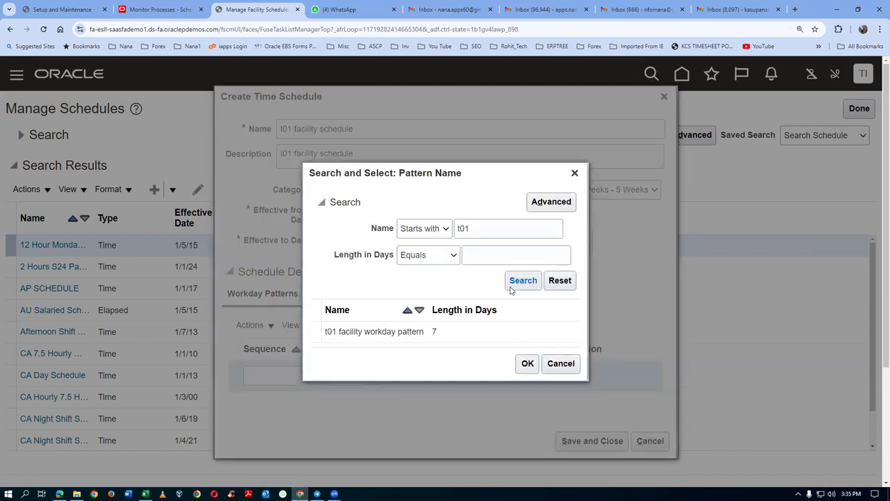
left_click(320, 335)
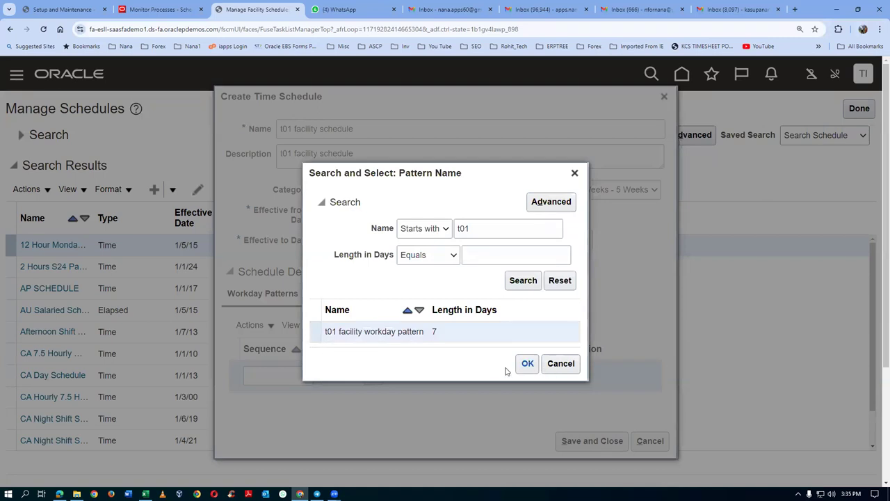
left_click(531, 364)
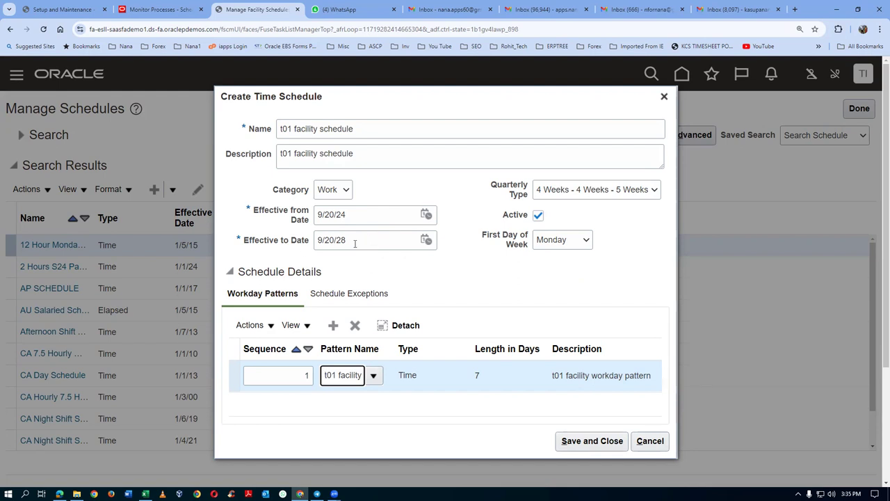
Save and close the t01 facility schedule, agreeing to a partial first period, and finish managing schedules.
left_click(620, 442)
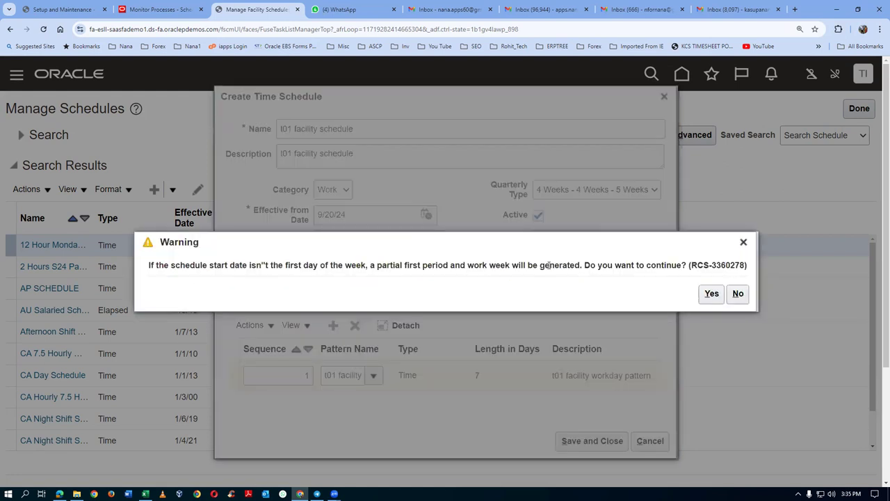
left_click_drag(262, 265, 644, 265)
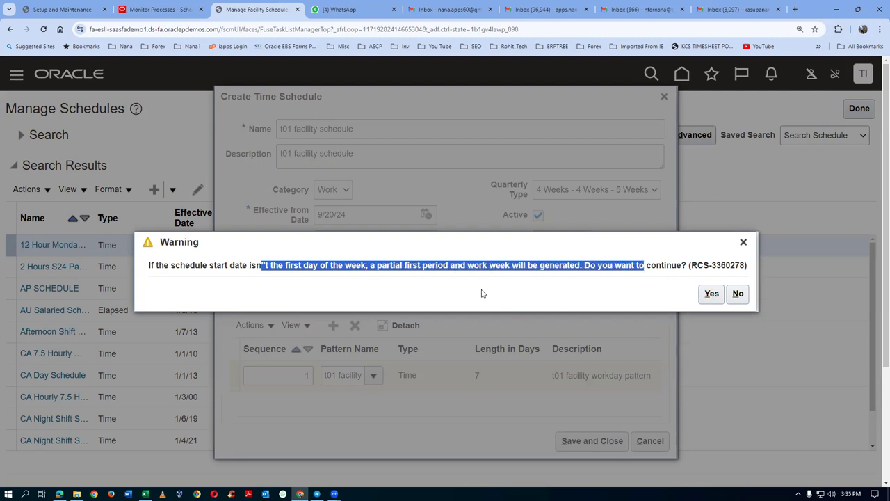
left_click(718, 295)
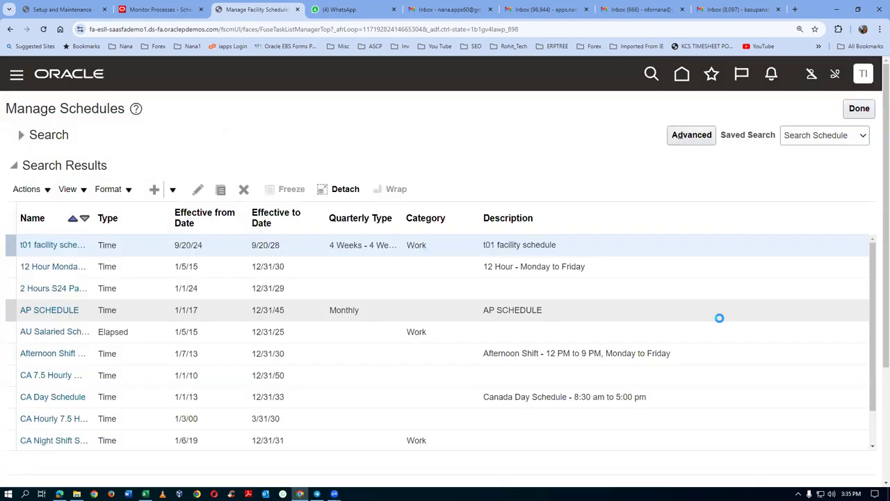
left_click(859, 109)
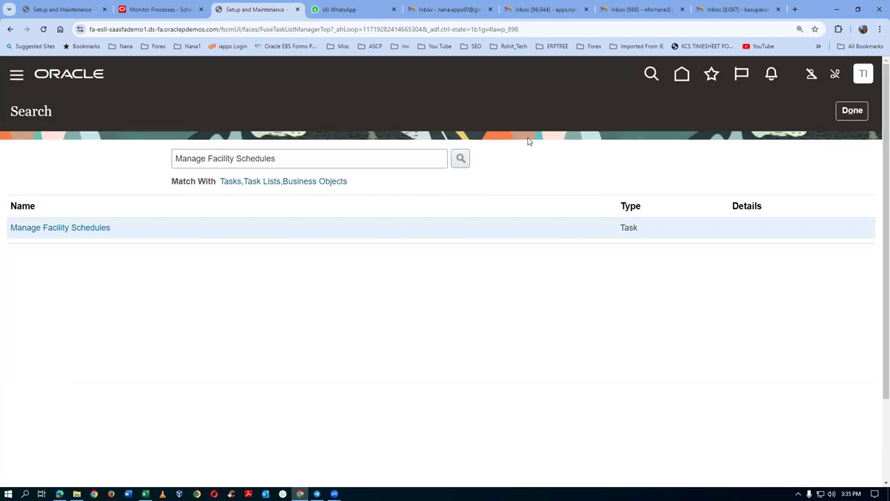
Switch to the Fusion_Procurement_Work_Sheet in Excel and select the Manage Inventory Organisation task cell for the child orgs.
key("alt+Tab")
scroll(375, 224, "down", 1)
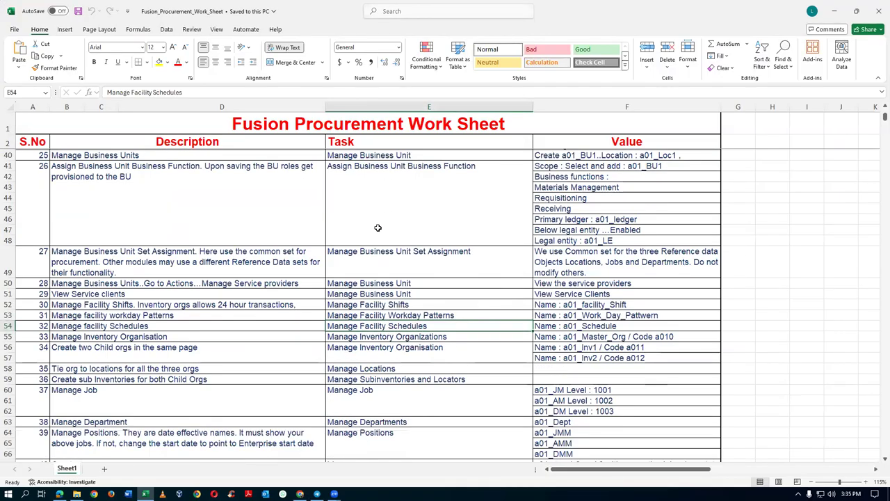
left_click(374, 354)
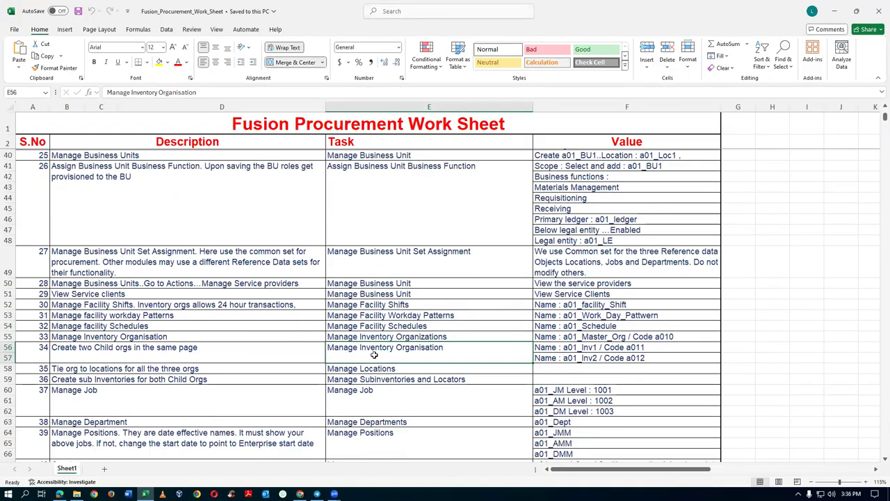
left_click(259, 353)
left_click(397, 358)
Switch back to Oracle Fusion in Chrome and search the setup tasks for "Manage Inventory Organisation".
key("alt+Tab")
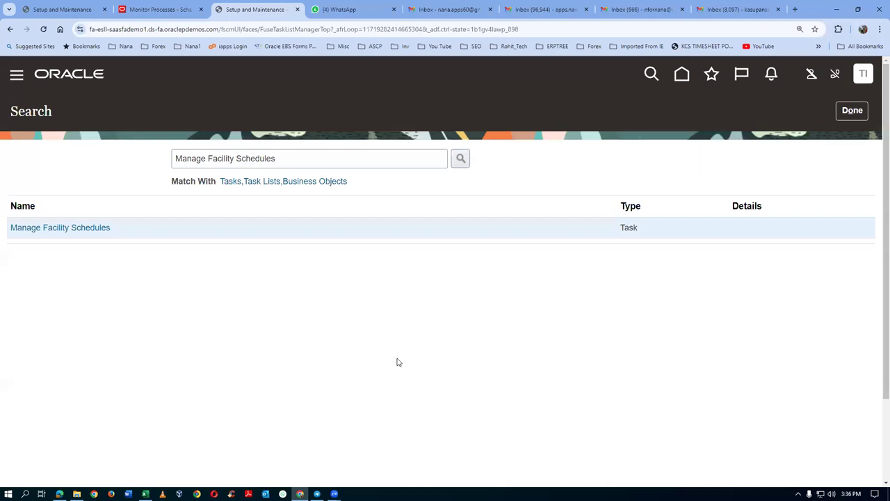
triple_click(285, 155)
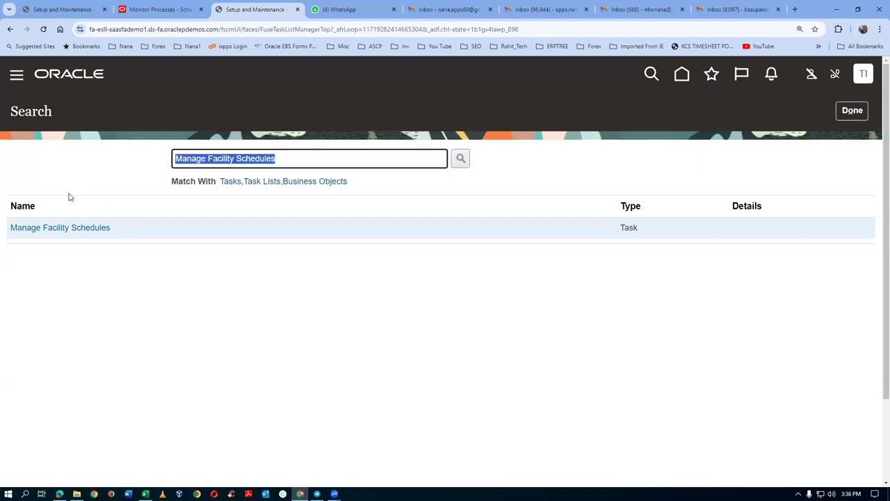
type("Manage Inventory Organisation")
key("Return")
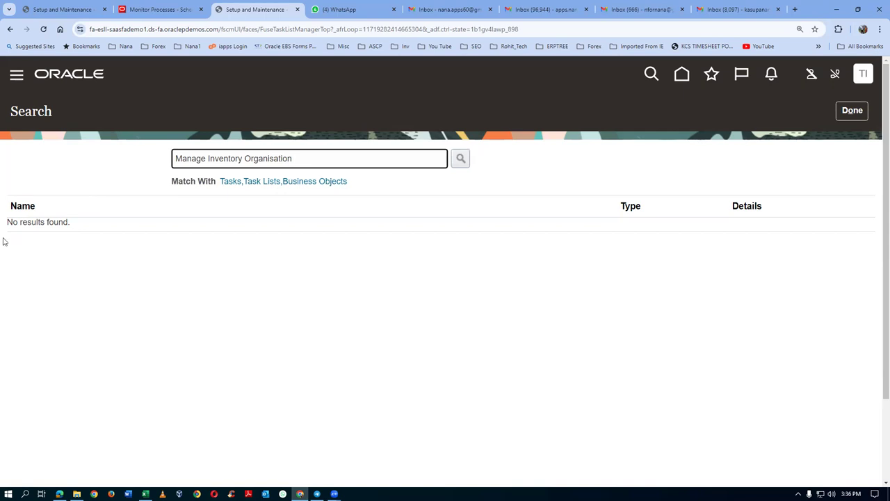
Shorten the task search to "Manage Inventory Org" and open the Manage Inventory Organizations task.
key("BackSpace")
key("Return")
key("BackSpace")
key("BackSpace")
key("BackSpace")
key("BackSpace")
key("BackSpace")
key("BackSpace")
key("BackSpace")
key("BackSpace")
key("Return")
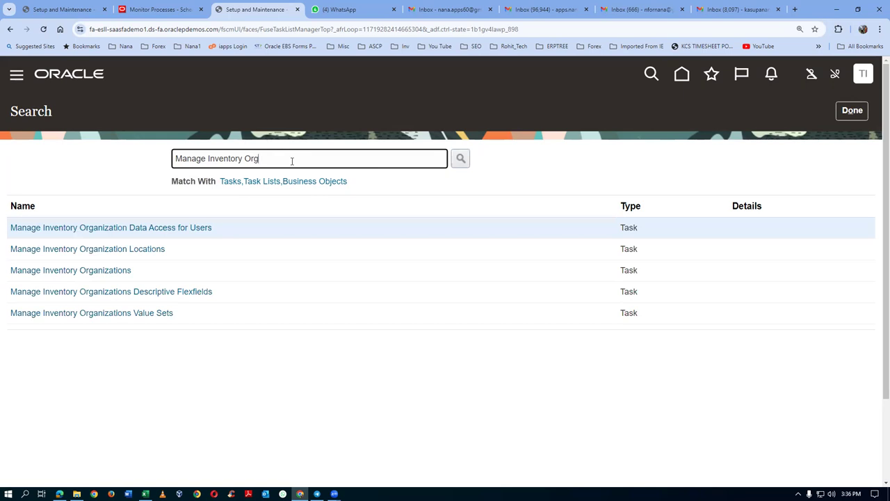
left_click(99, 274)
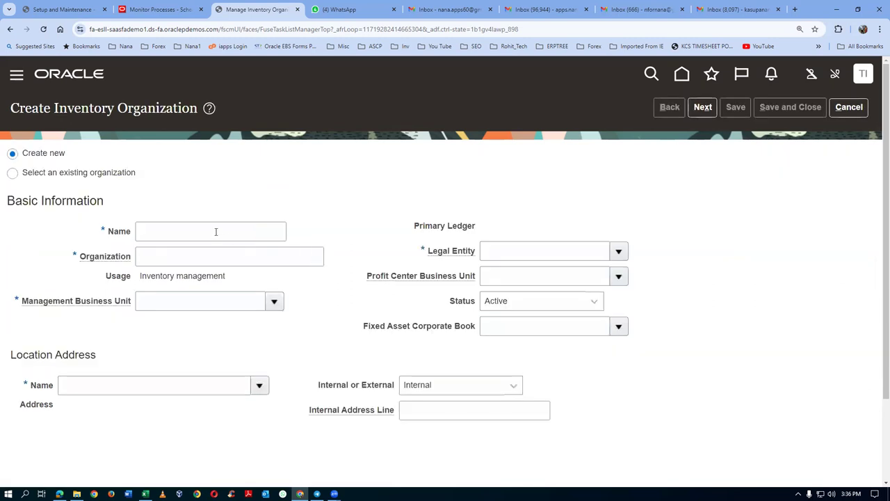
Enter "t01 master org" as the new inventory organization's name and T010 as its organization code.
left_click(216, 231)
type("t0")
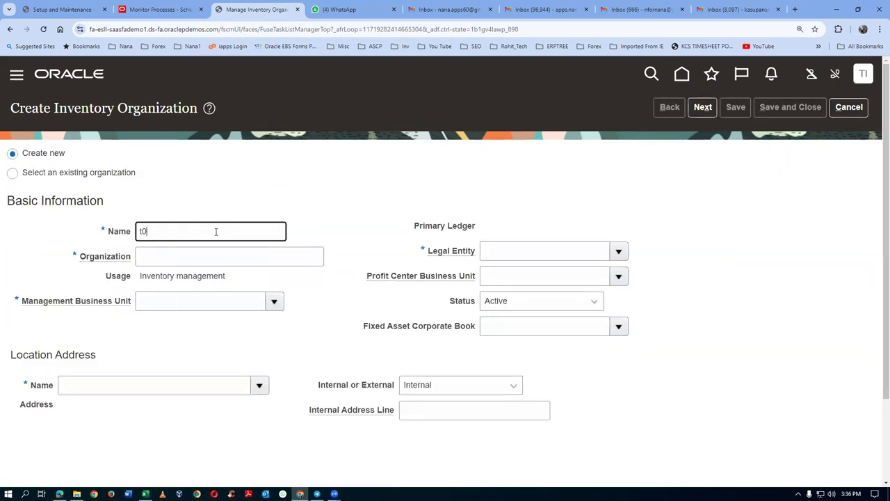
type("1 master")
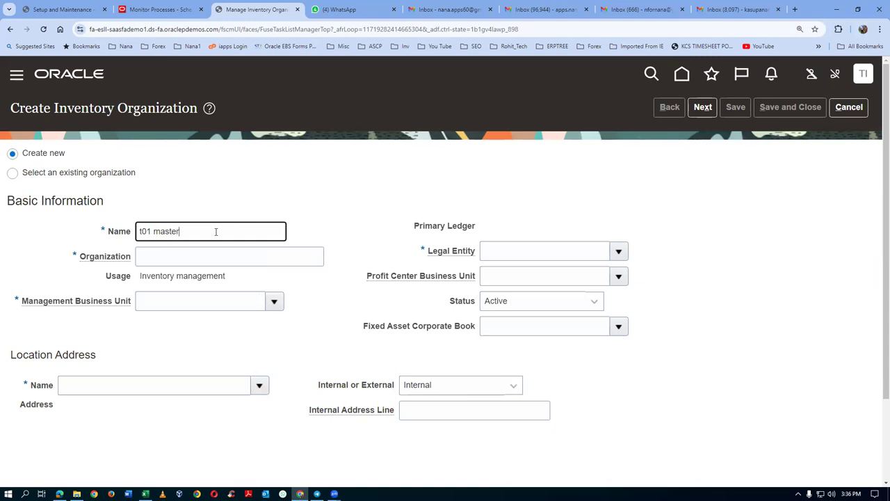
type(" org")
left_click(176, 256)
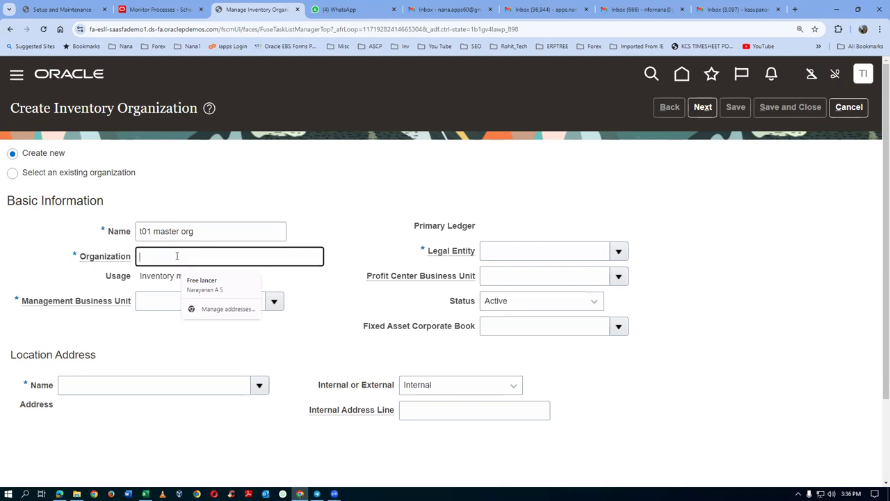
type("T01")
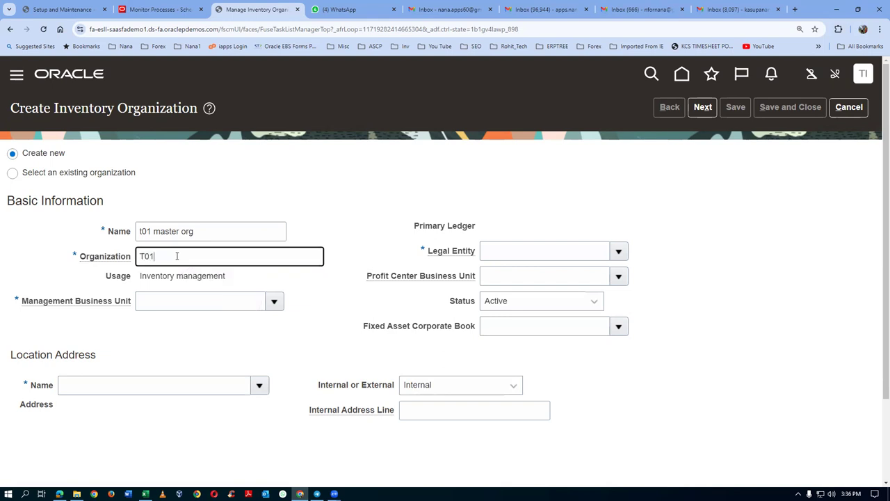
type("0")
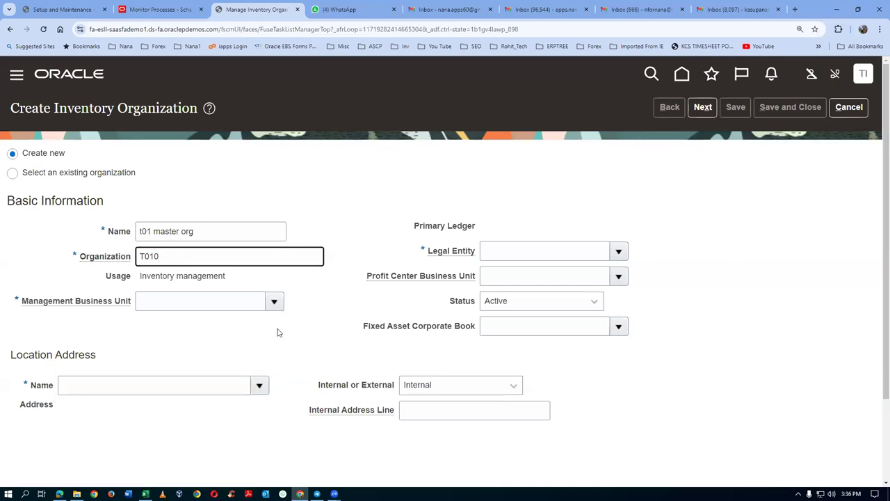
Search for "t01" as the inventory organization's management business unit.
left_click(238, 301)
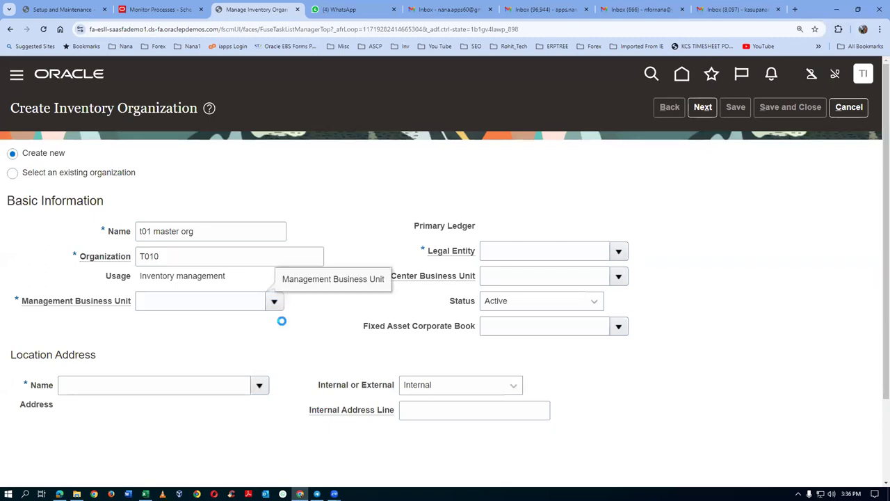
left_click(277, 307)
left_click(154, 279)
left_click(424, 248)
type("t01")
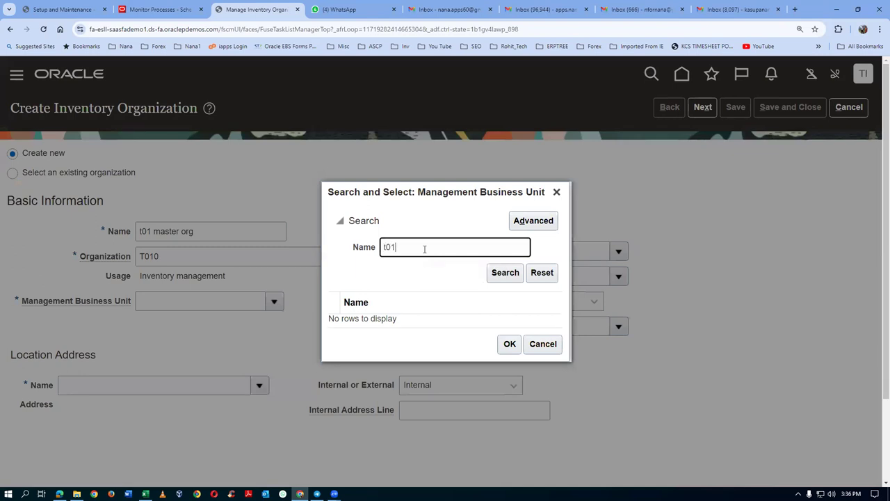
left_click(502, 277)
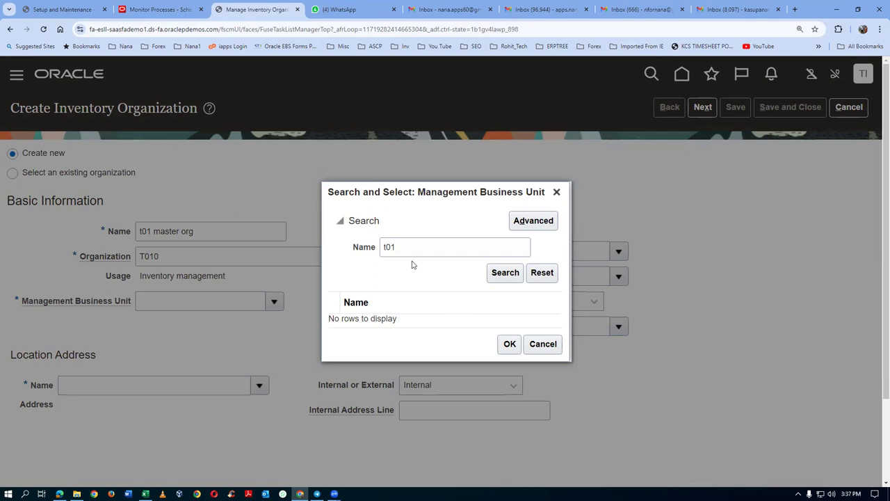
In the Setup: Financials browser tab, open Assign Business Unit Business Function for t01 business unit and enable Materials Management.
left_click(61, 9)
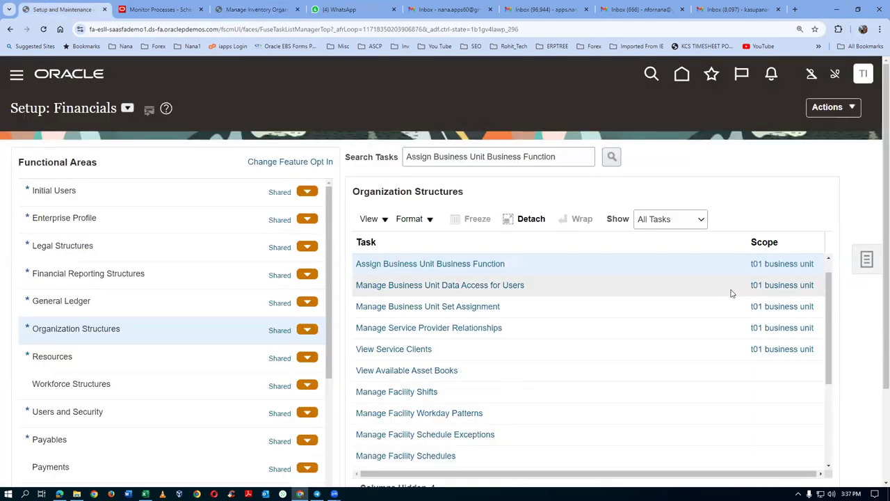
left_click(414, 264)
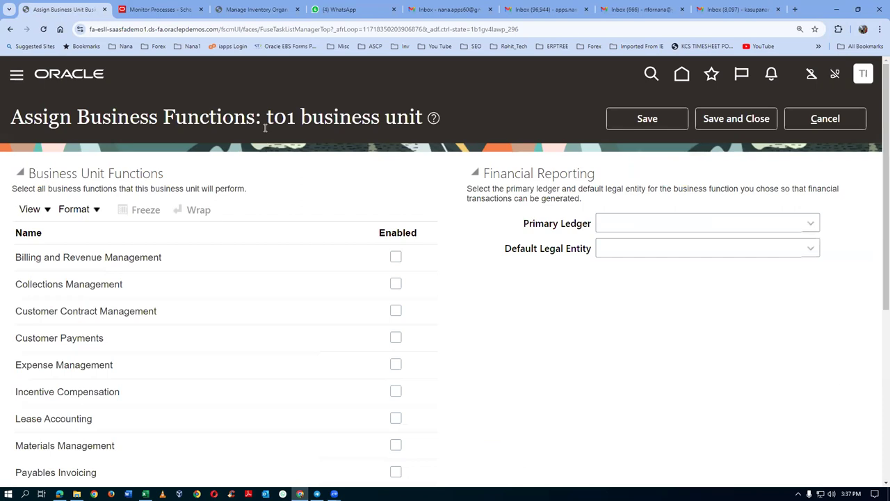
scroll(257, 278, "down", 1)
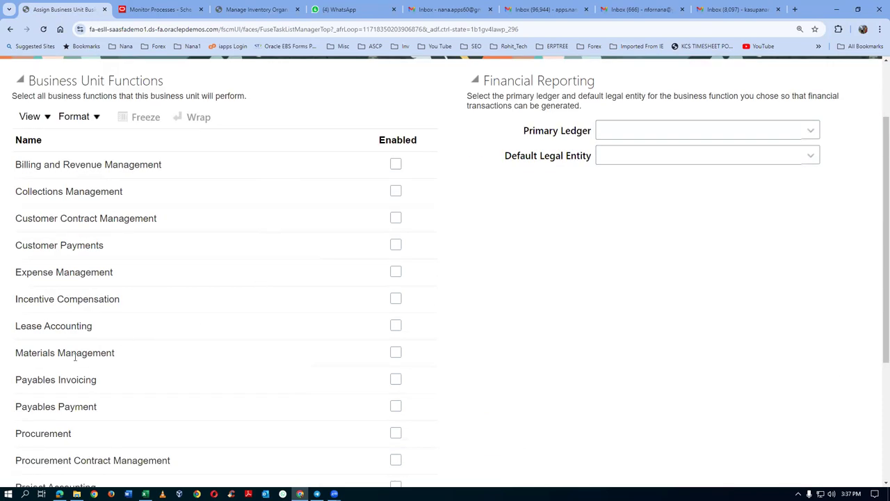
left_click(395, 352)
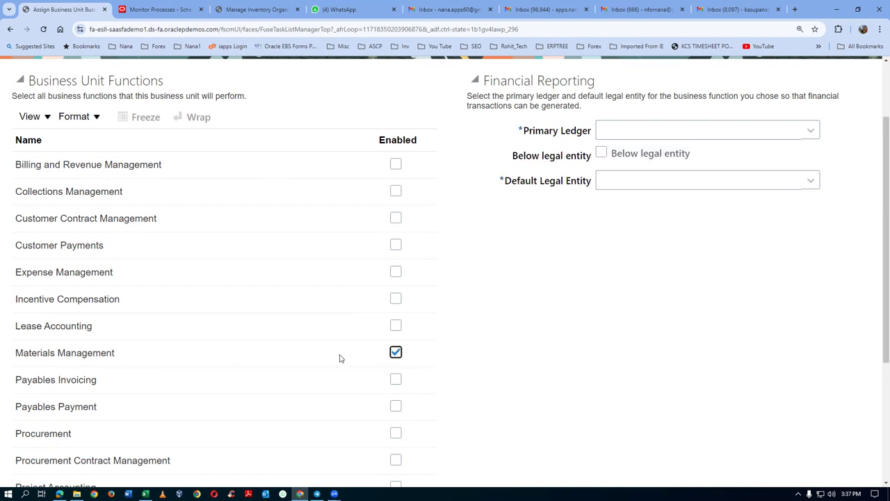
Search for "t01" ledgers and set t01 primary ledger with t01_legal_entity as the business unit's primary ledger and default legal entity.
left_click(810, 132)
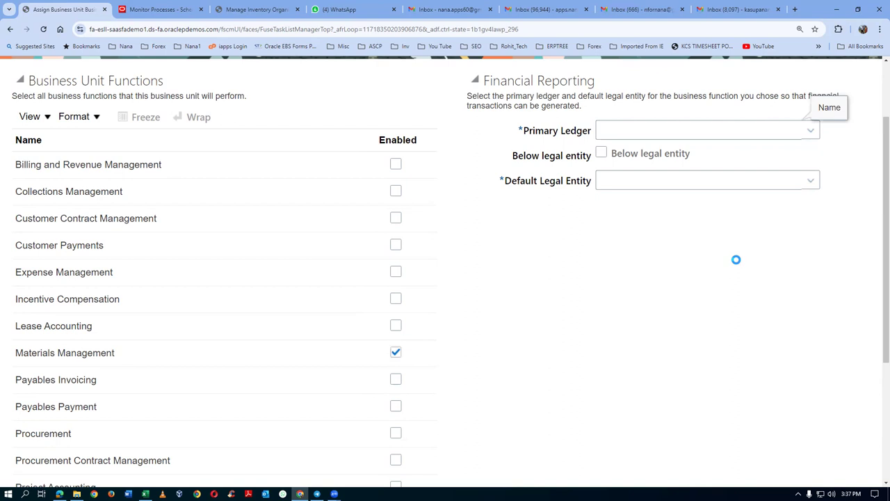
left_click(511, 369)
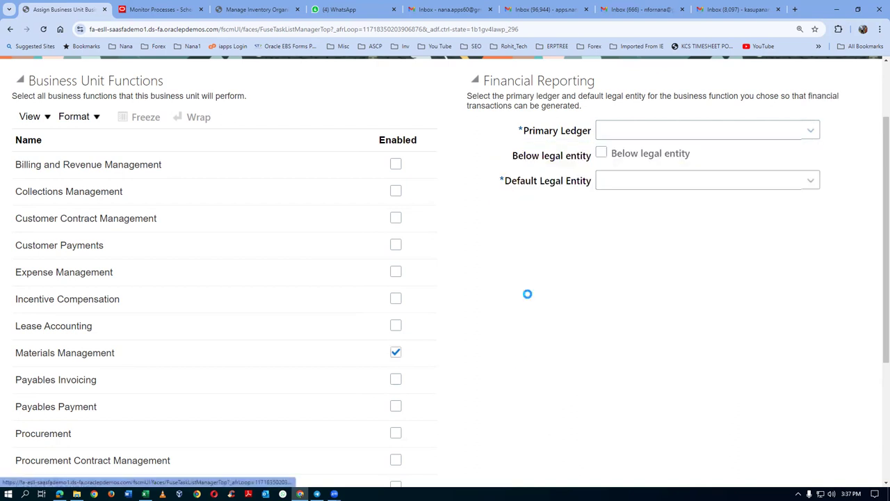
left_click(471, 247)
type("t01")
left_click(543, 295)
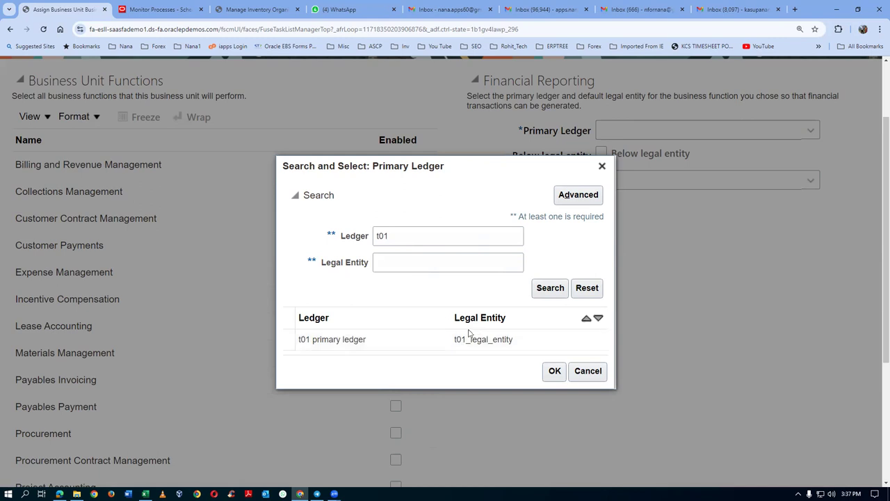
left_click(401, 347)
left_click(553, 371)
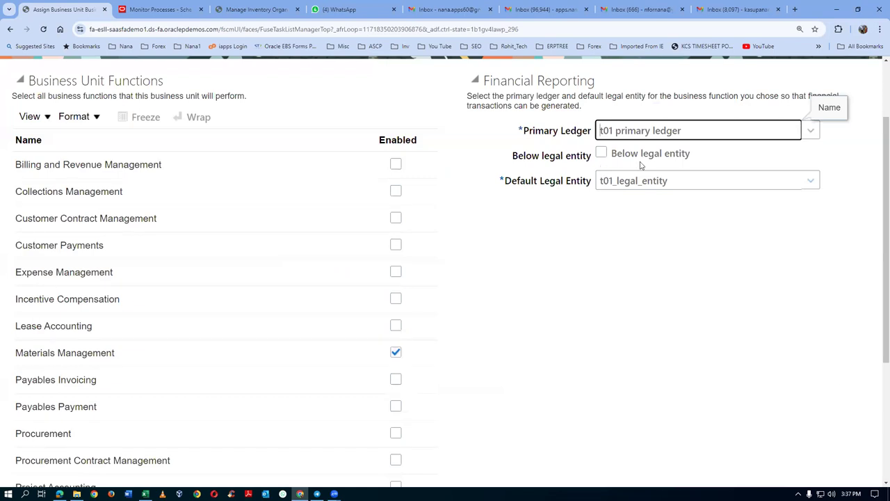
Mark t01 business unit as operating below legal entity, and save and close its business function assignment.
scroll(640, 166, "up", 1)
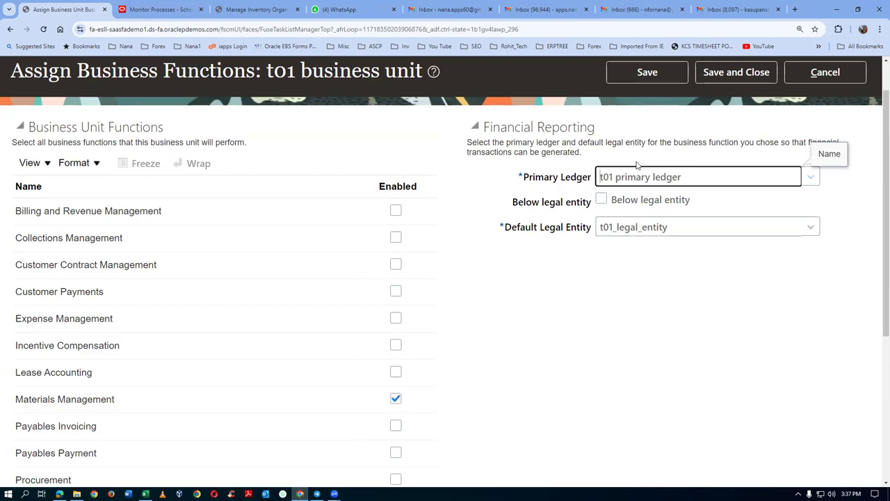
left_click(602, 200)
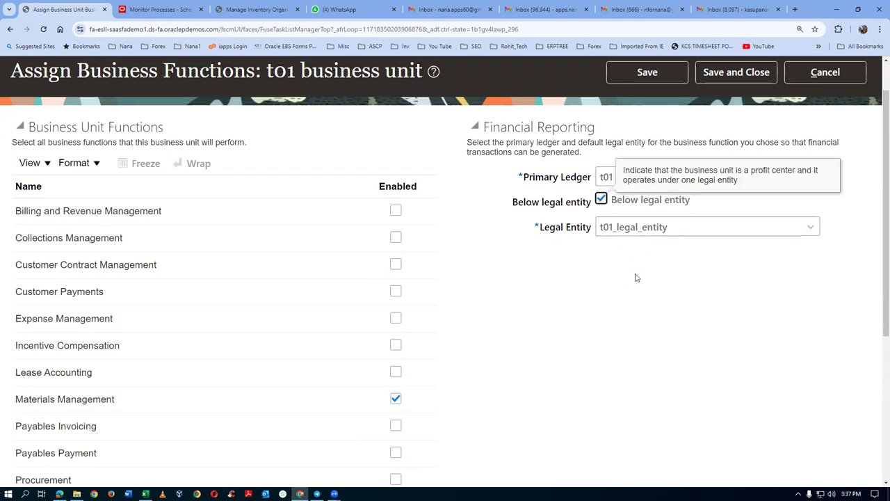
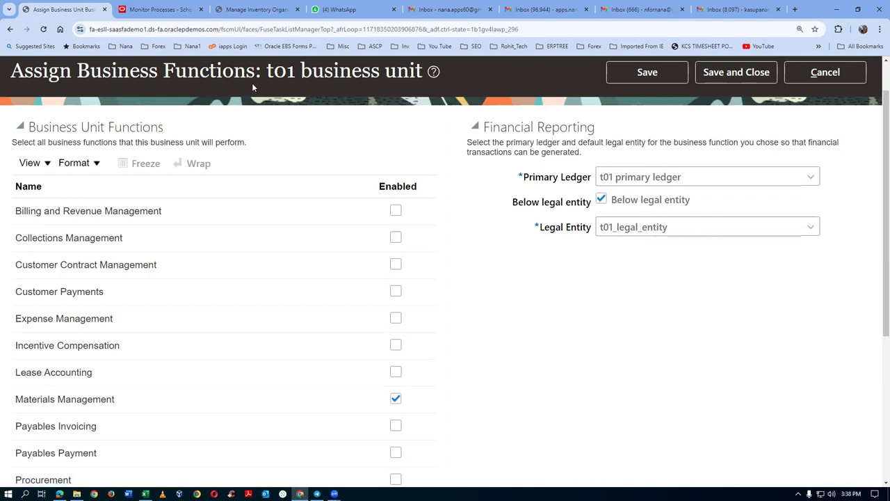
left_click_drag(268, 74, 422, 77)
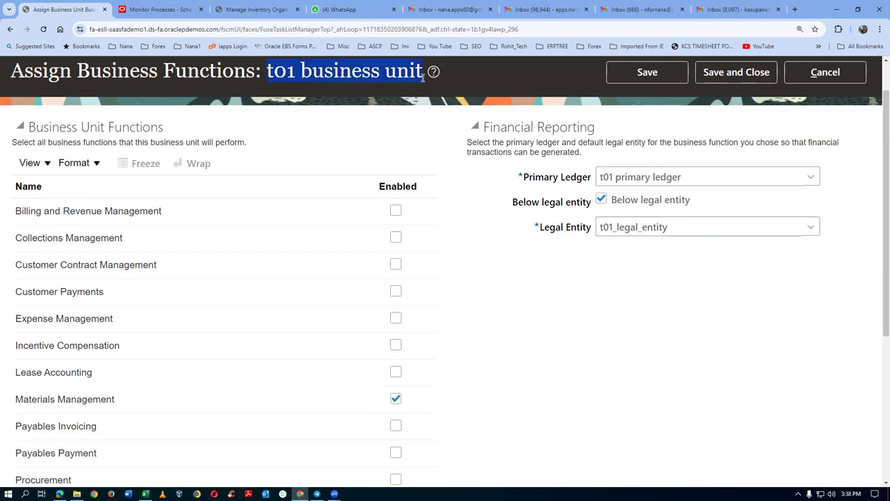
left_click(591, 319)
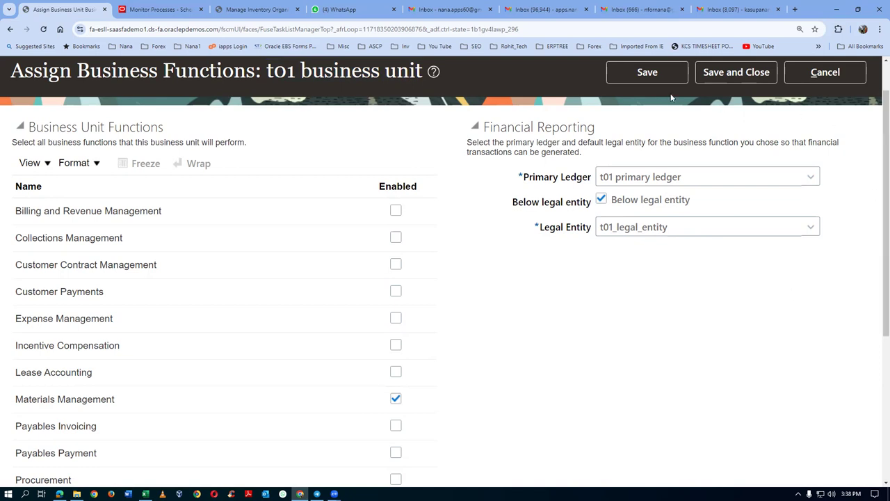
left_click_drag(285, 69, 426, 72)
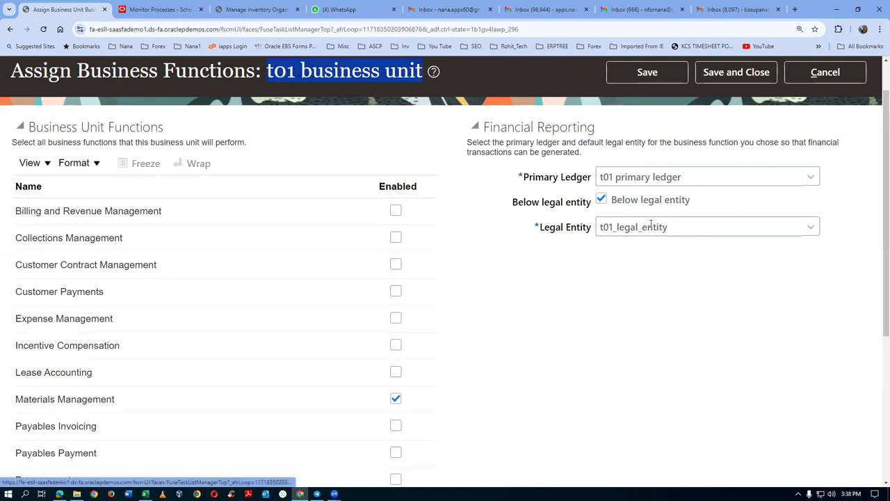
left_click(691, 313)
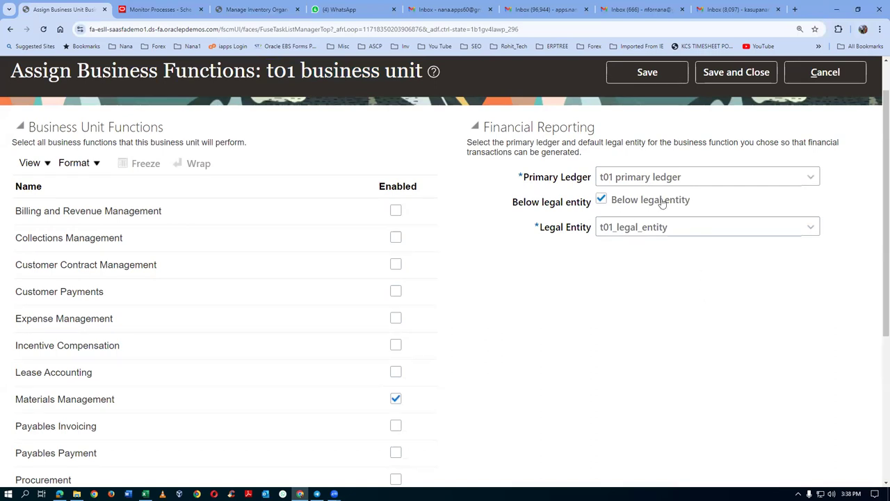
left_click(737, 73)
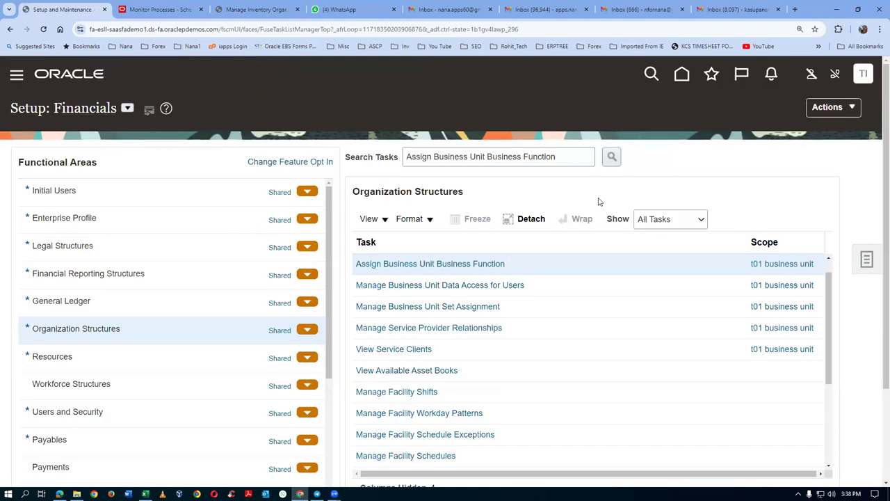
Return to the Manage Inventory Organizations browser tab, repeat the "t01" search and select t01 business unit as the management business unit.
left_click(250, 9)
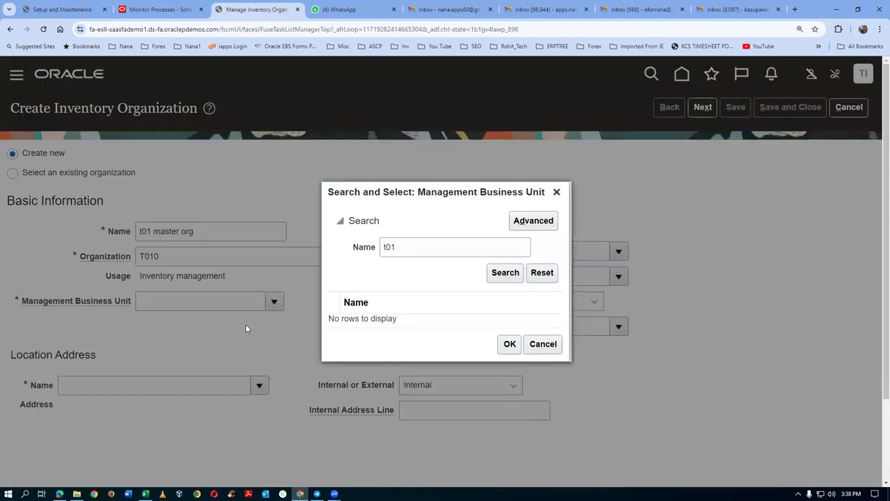
left_click(507, 275)
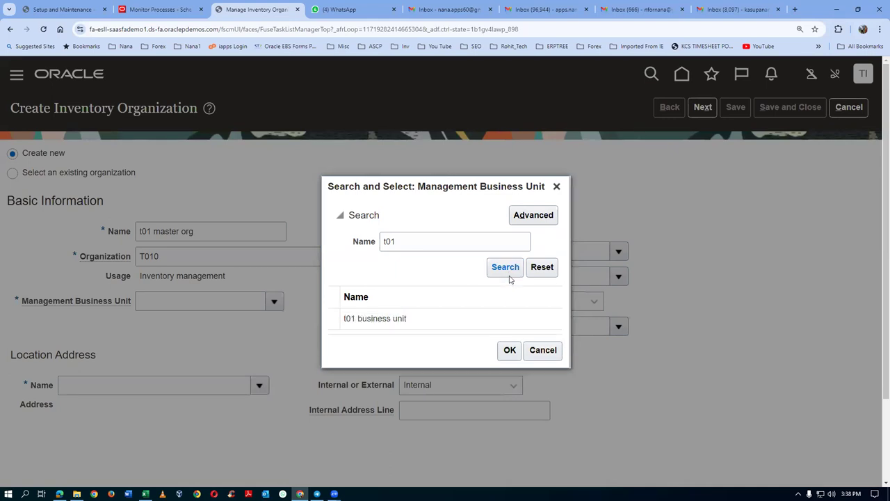
left_click(333, 318)
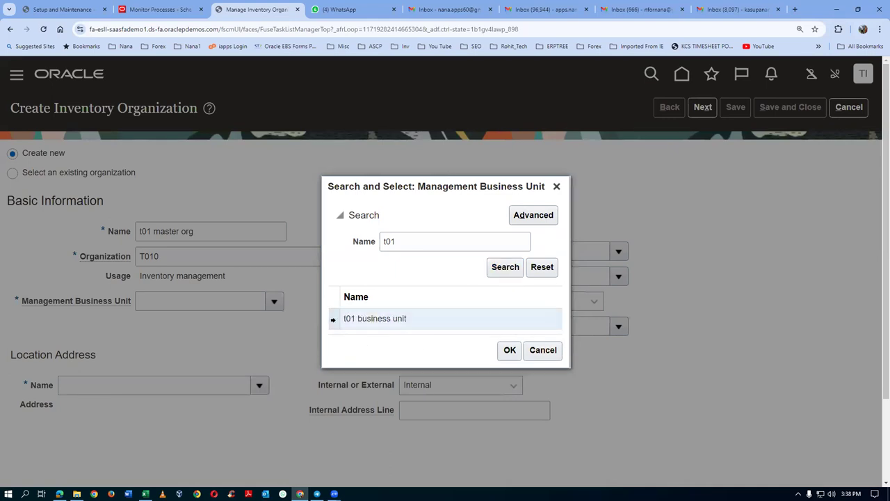
left_click(509, 350)
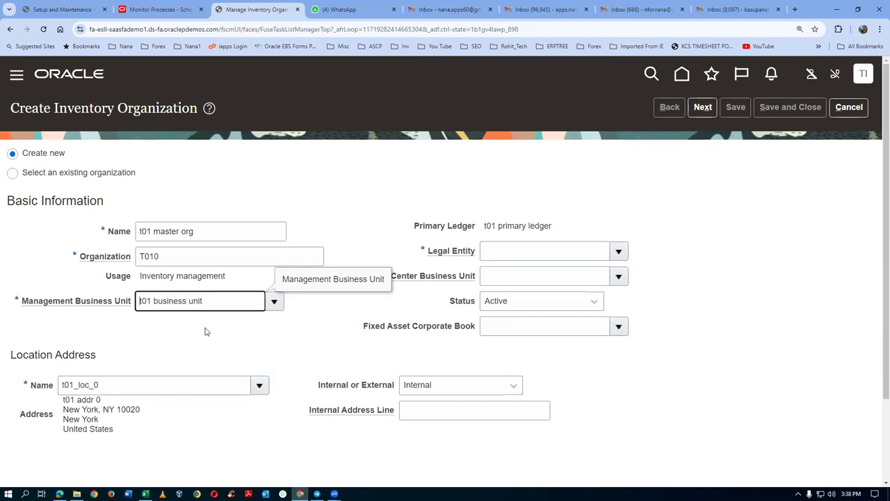
Set the inventory organization's legal entity to t01_legal_entity.
left_click(115, 388)
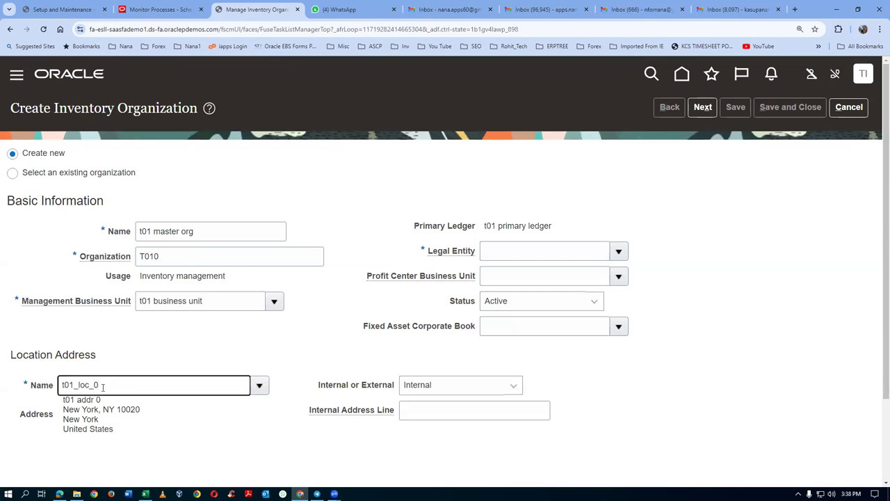
left_click(508, 253)
left_click(619, 252)
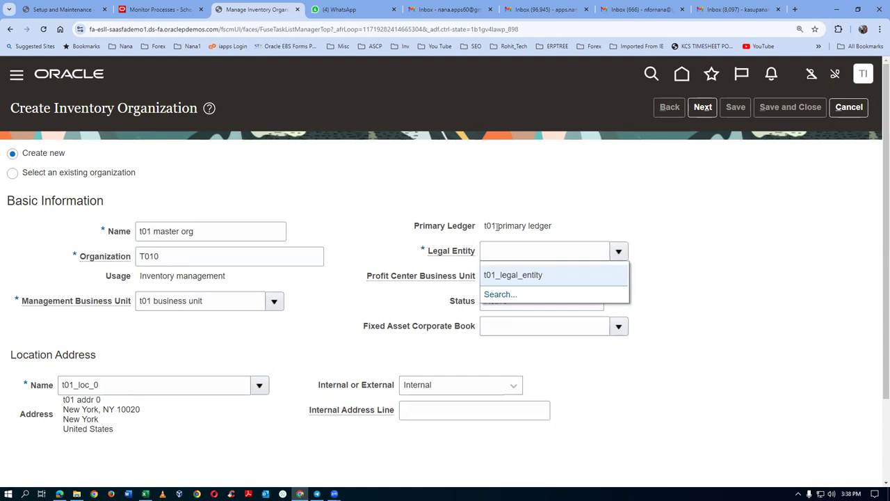
left_click(514, 274)
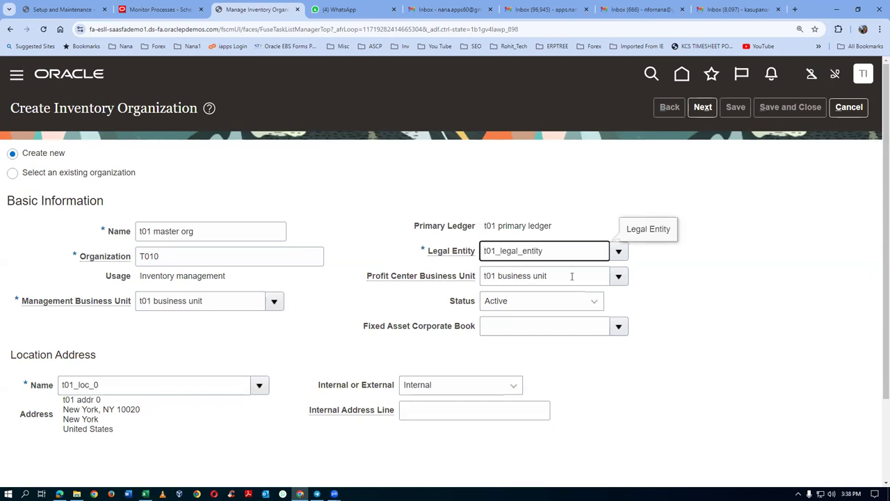
Examine the organization's management and profit center business units and the internal or external choices for its location address.
left_click_drag(229, 303, 137, 303)
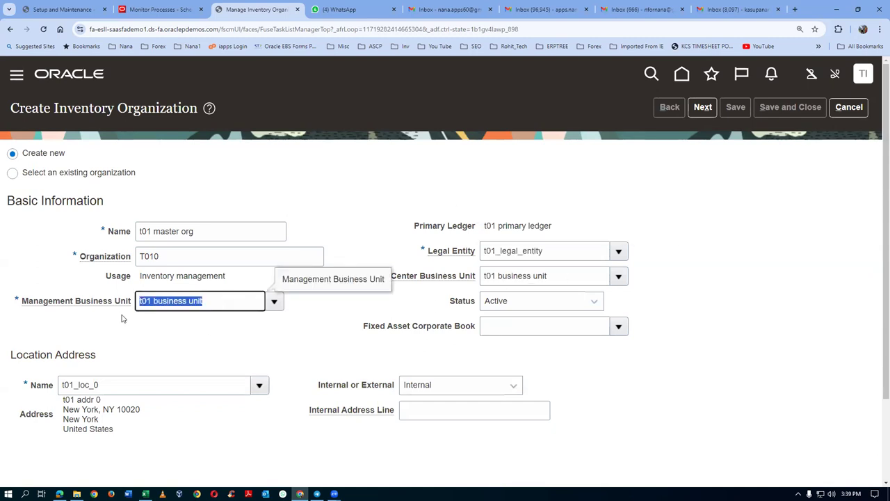
left_click_drag(547, 274, 480, 289)
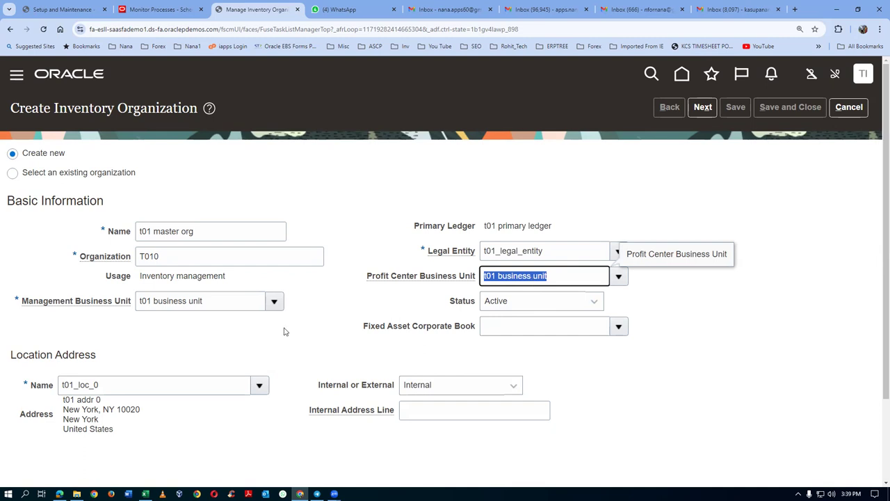
left_click(229, 302)
left_click(343, 185)
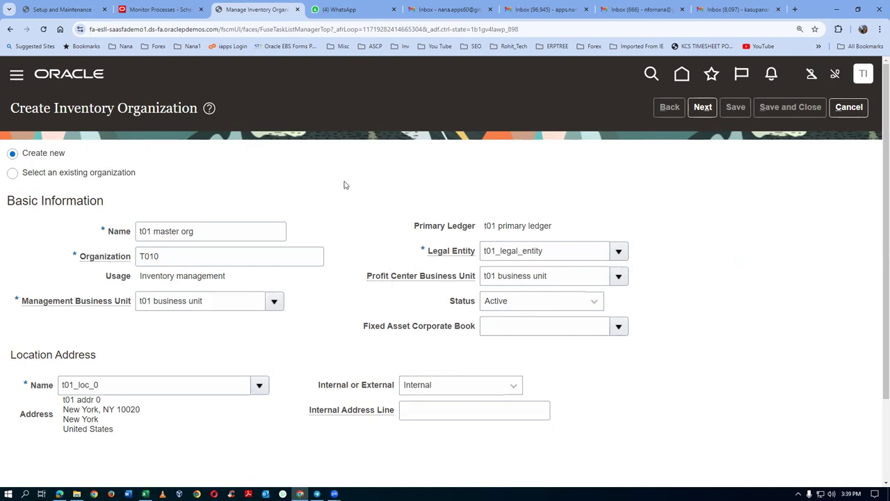
left_click(575, 275)
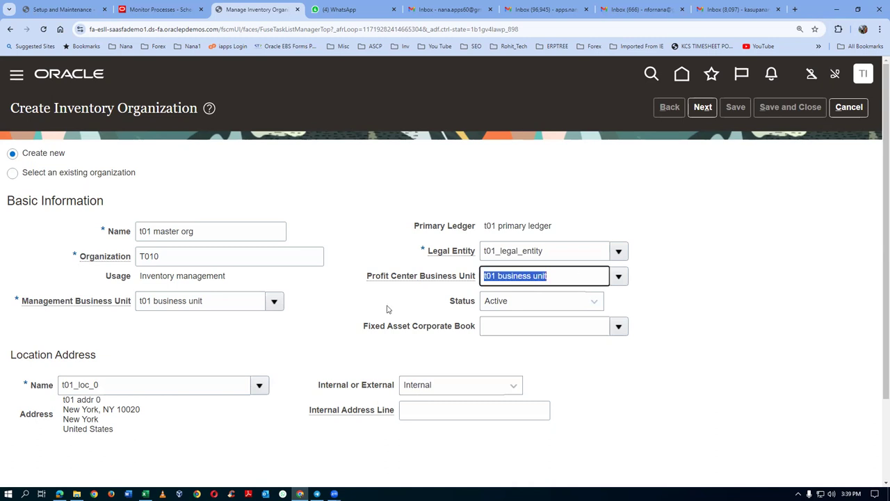
left_click(337, 186)
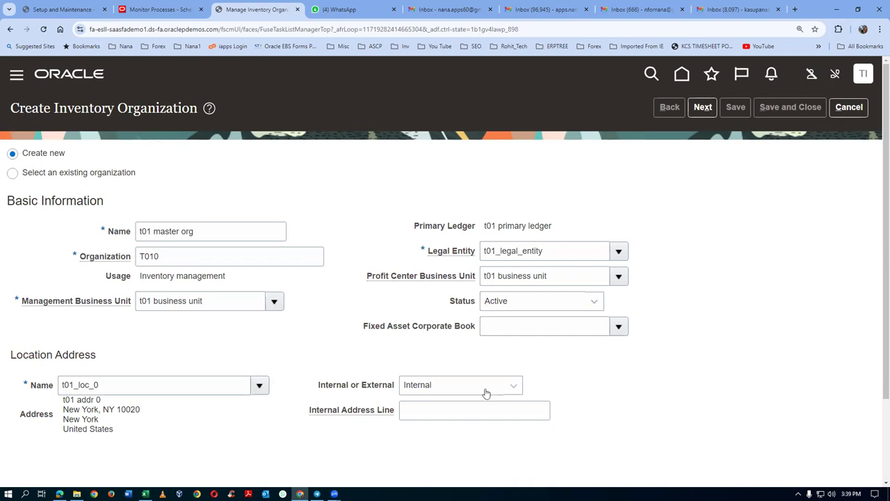
left_click(458, 387)
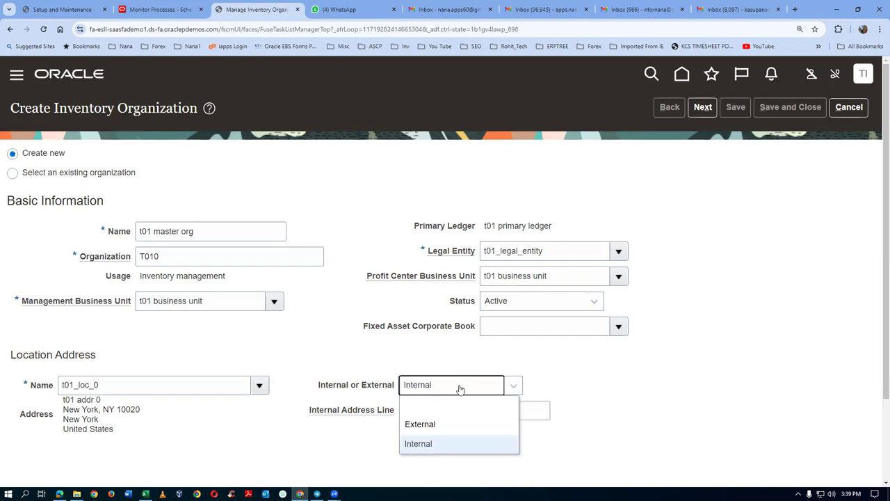
left_click(459, 388)
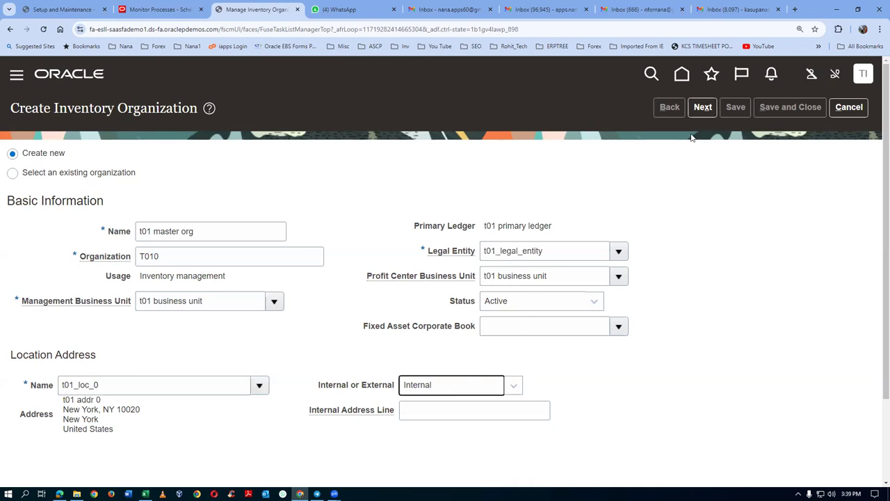
Proceed to the inventory organization's parameters and set t01 master org as its own item master organization.
left_click(704, 108)
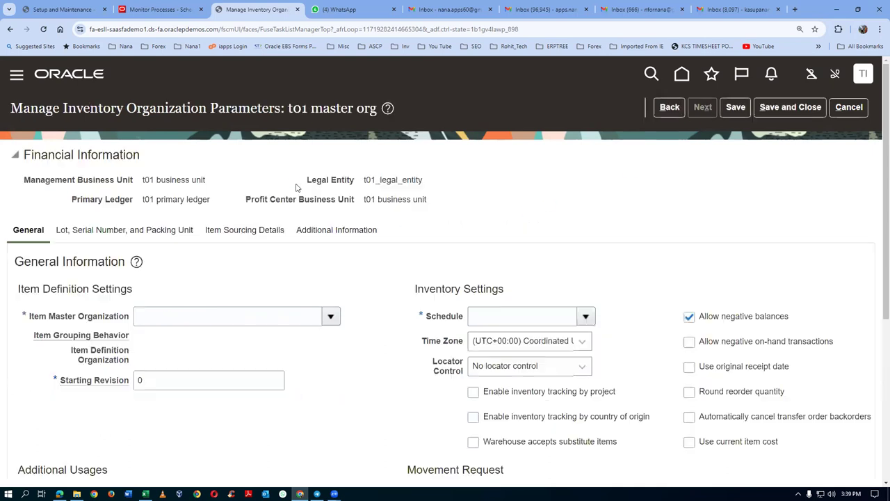
left_click(152, 316)
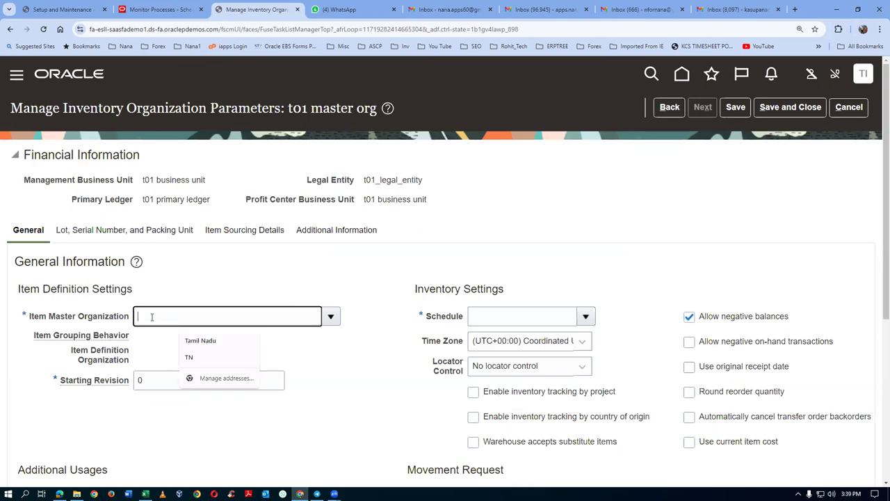
type("t01")
key("Tab")
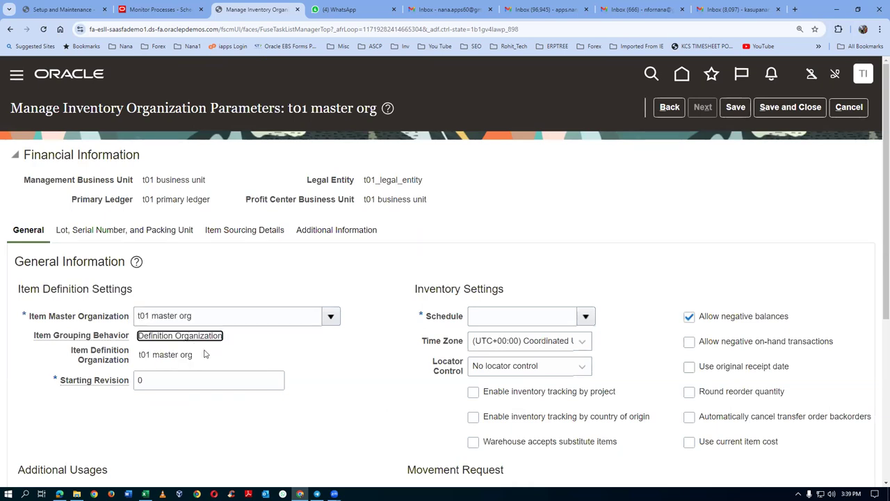
Set the schedule to t01 facility schedule and the locator control to "Locator control determined at subinventory level".
left_click(480, 319)
type("t01")
key("Tab")
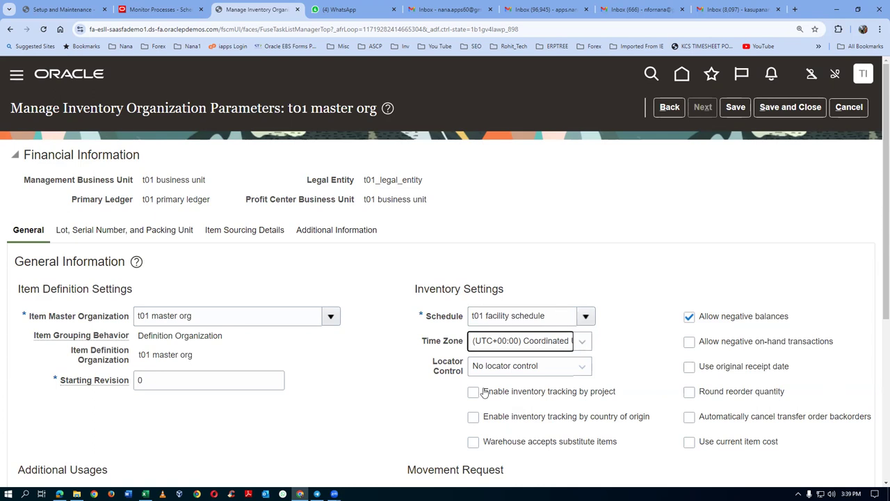
left_click(515, 369)
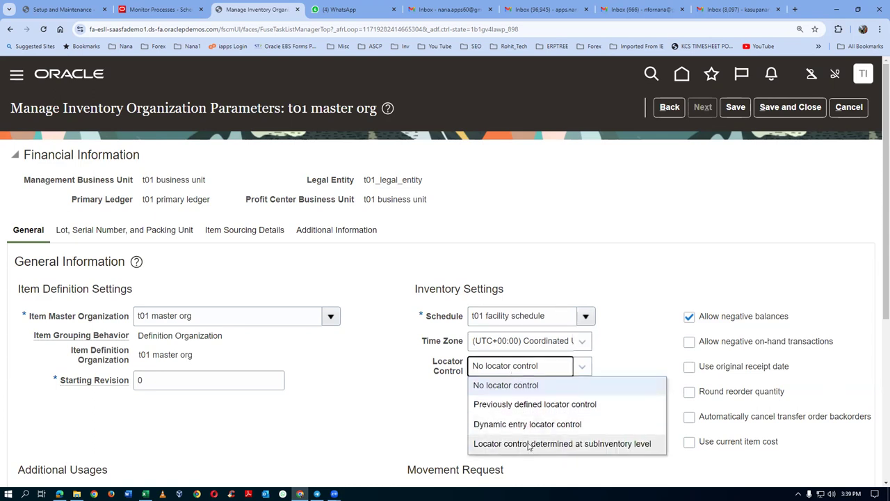
left_click(549, 443)
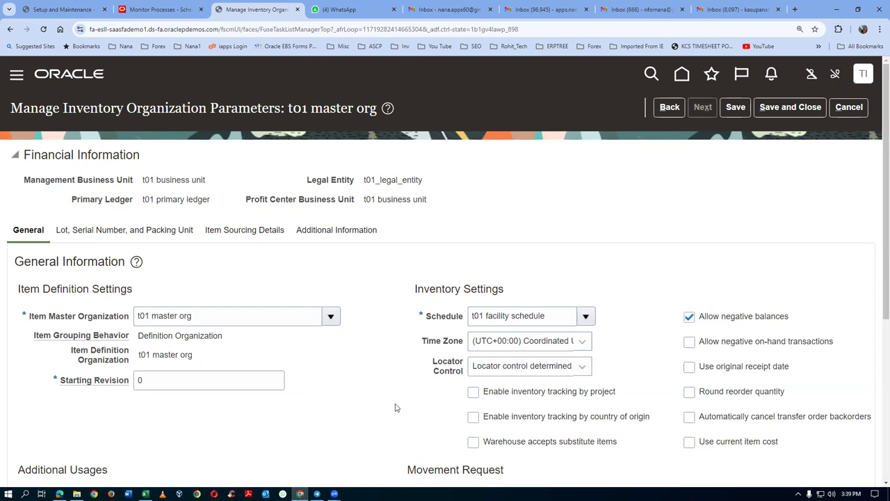
Look over the remaining general settings and the lot, serial number and packing unit parameters, and return to the general parameters.
scroll(398, 407, "down", 3)
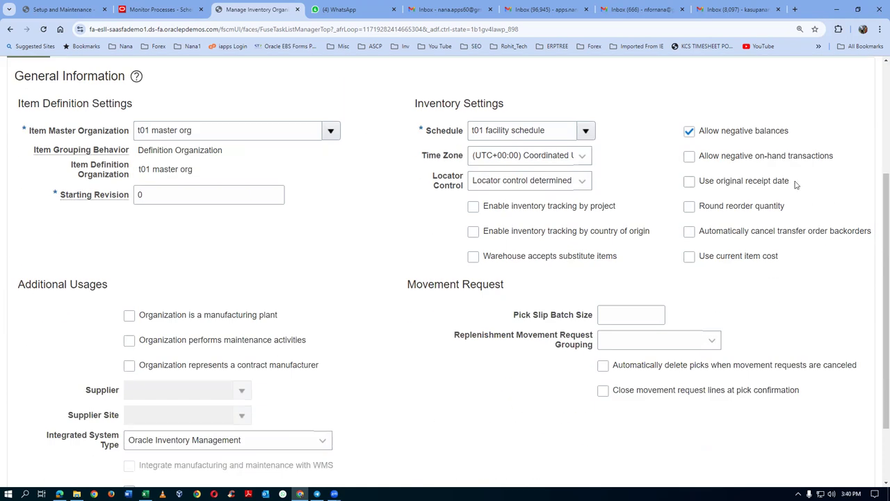
scroll(334, 306, "up", 2)
scroll(332, 306, "up", 1)
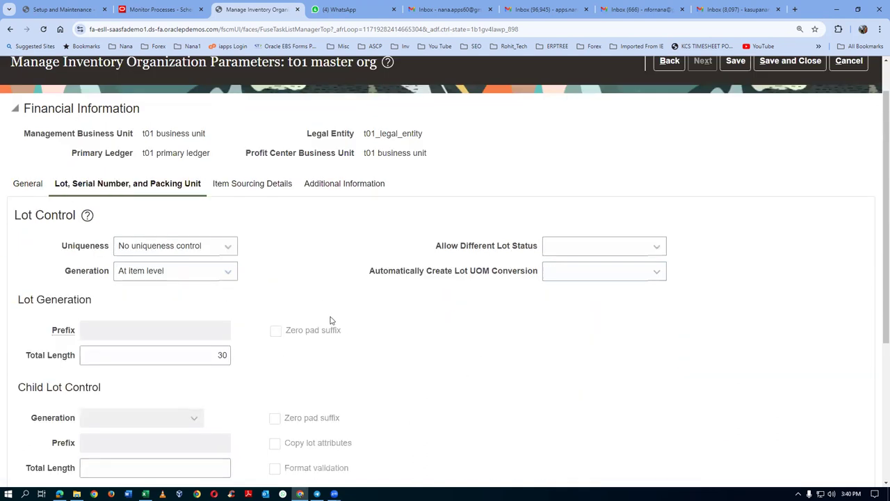
left_click(29, 183)
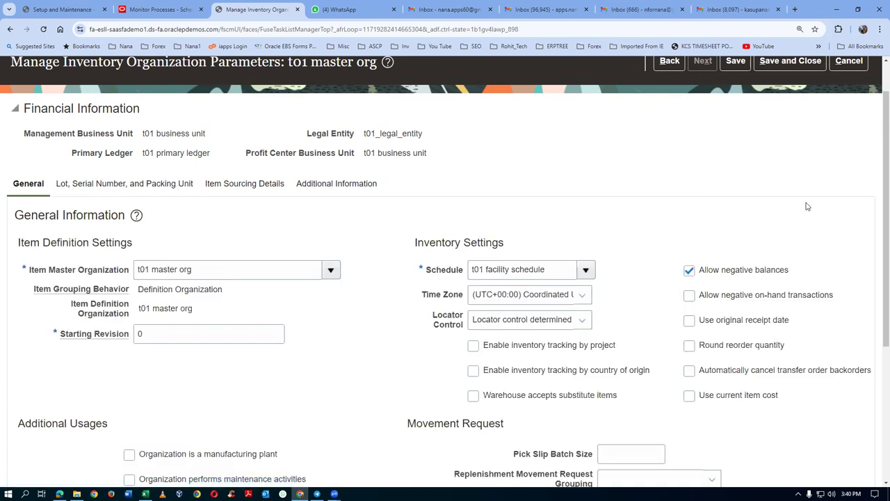
Save and close the t01 master org parameters and search the inventory organizations for the name t01.
left_click(783, 65)
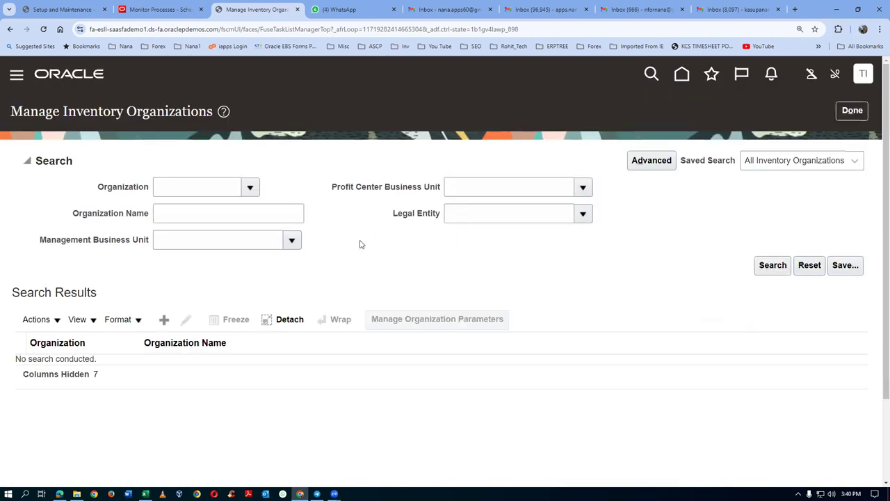
left_click(206, 210)
type("t01")
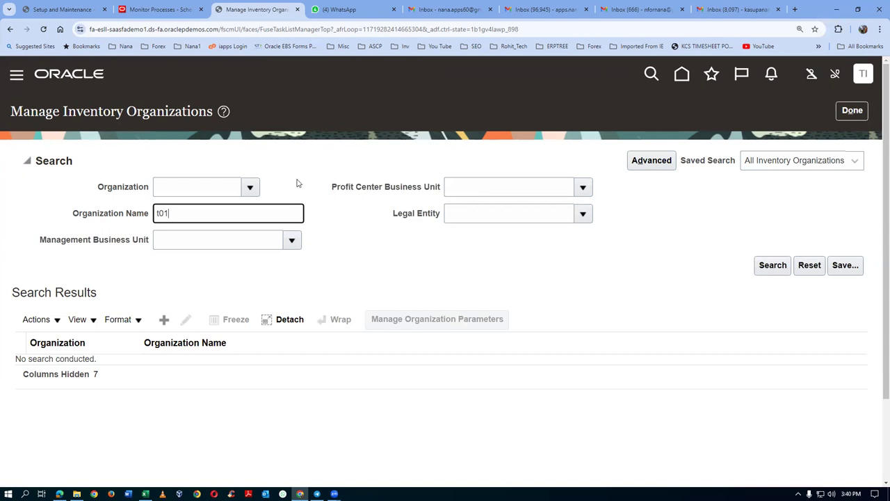
key("Return")
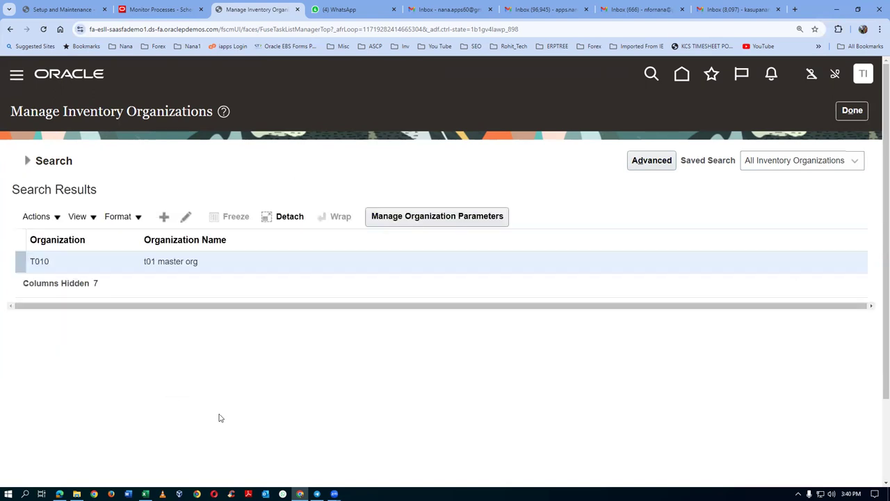
Start a new inventory organization named t01 child 1 with the organization code T011.
left_click(165, 218)
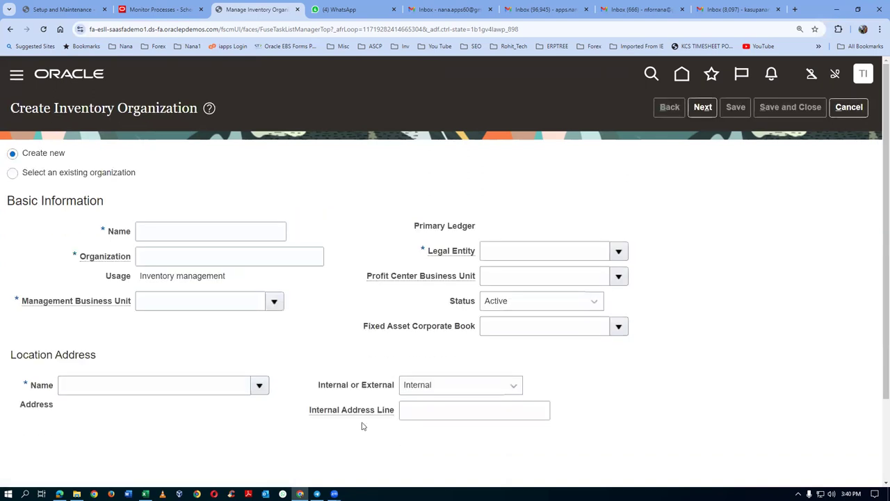
left_click(172, 234)
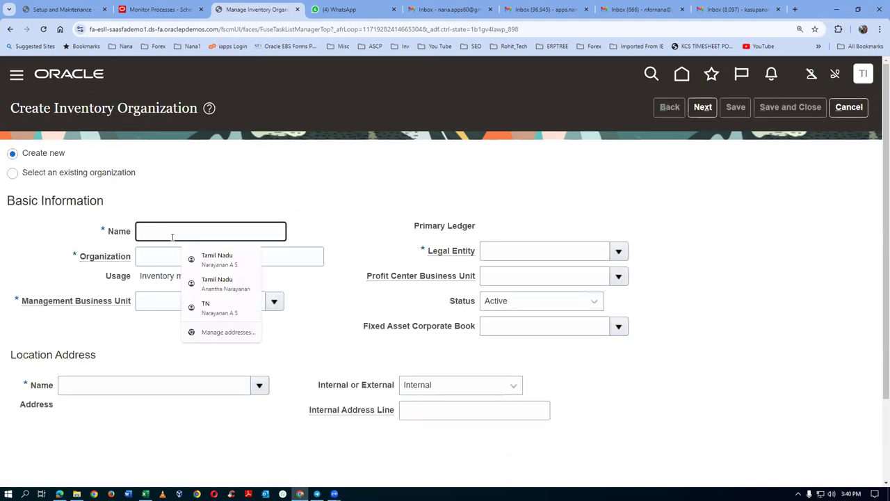
type("t01 child")
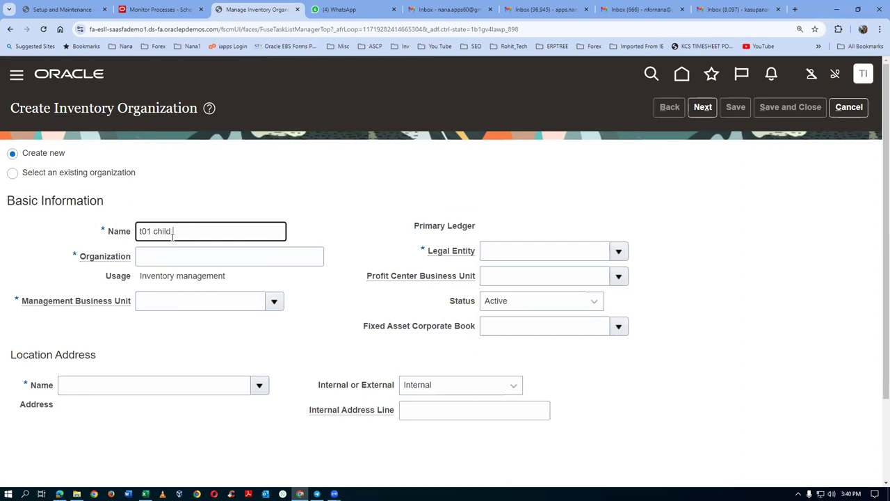
type(" 1")
key("ctrl+a")
left_click(178, 255)
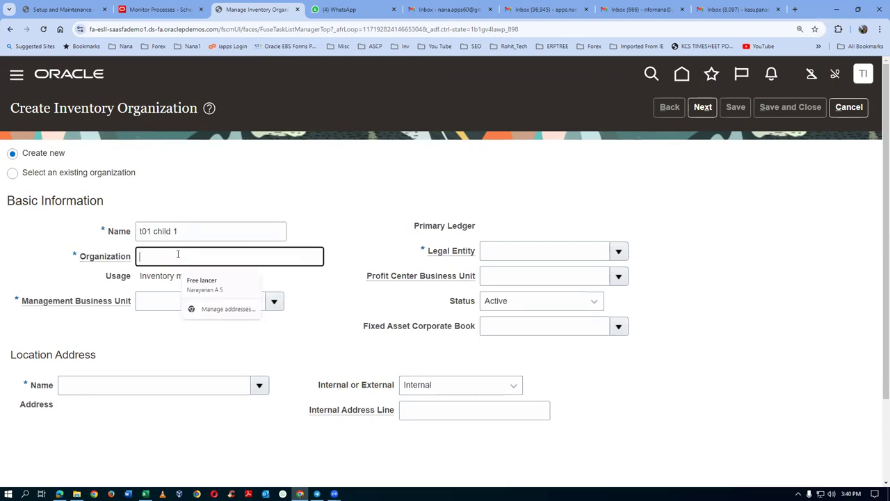
type("T")
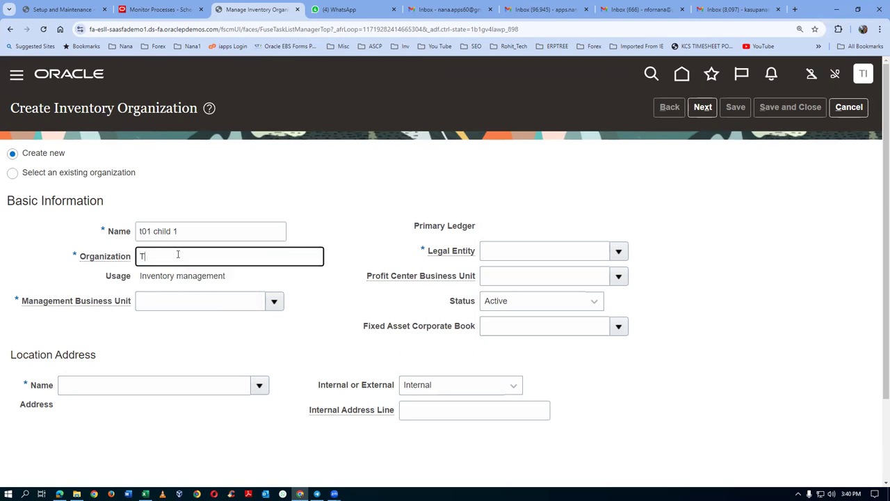
type("011")
Set the management business unit to t01 business unit and the location address to t01_loc_1.
left_click(219, 300)
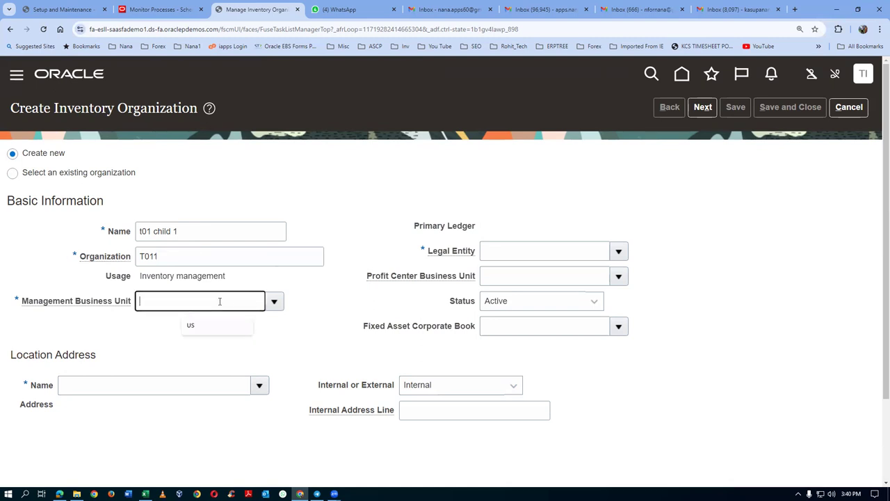
type("t01")
key("Tab")
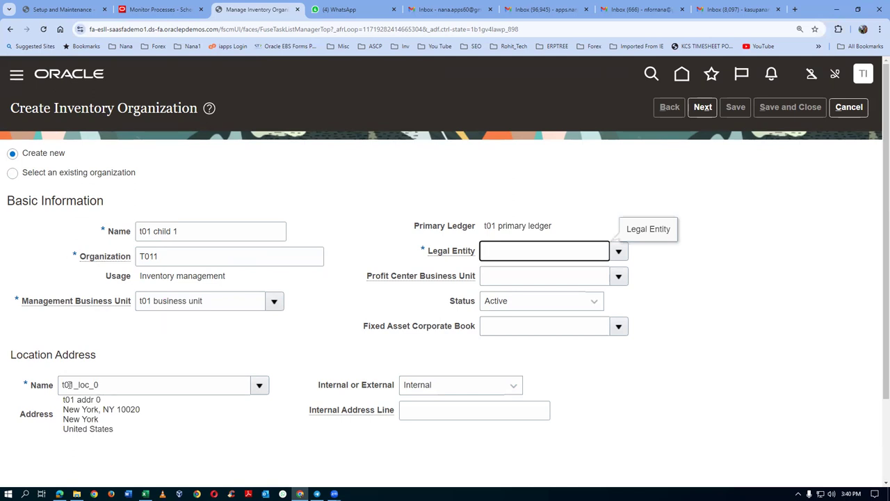
left_click(120, 384)
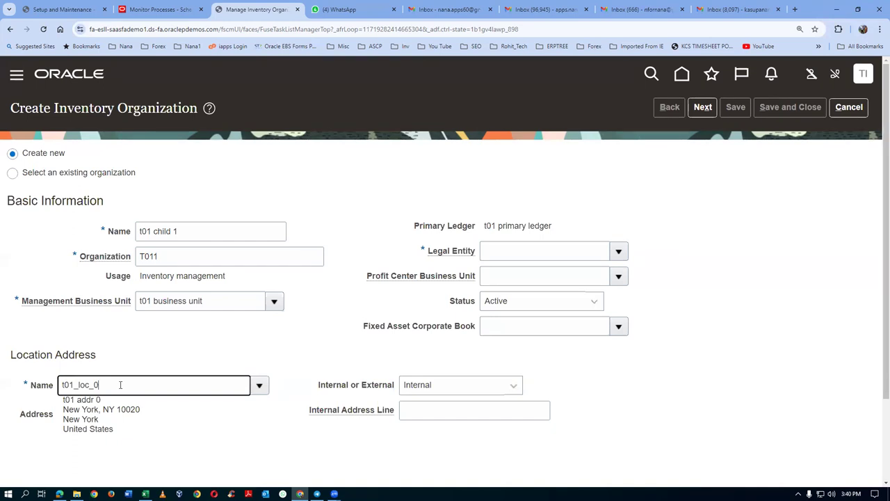
key("BackSpace")
type("1")
key("Tab")
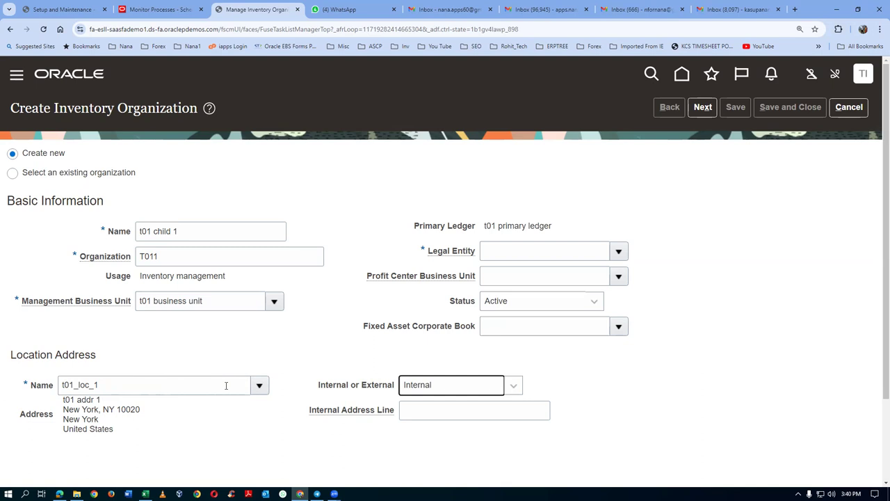
Assign t01_legal_entity and the t01 business unit profit center to the organization, and proceed to its parameters.
left_click(537, 256)
left_click(618, 251)
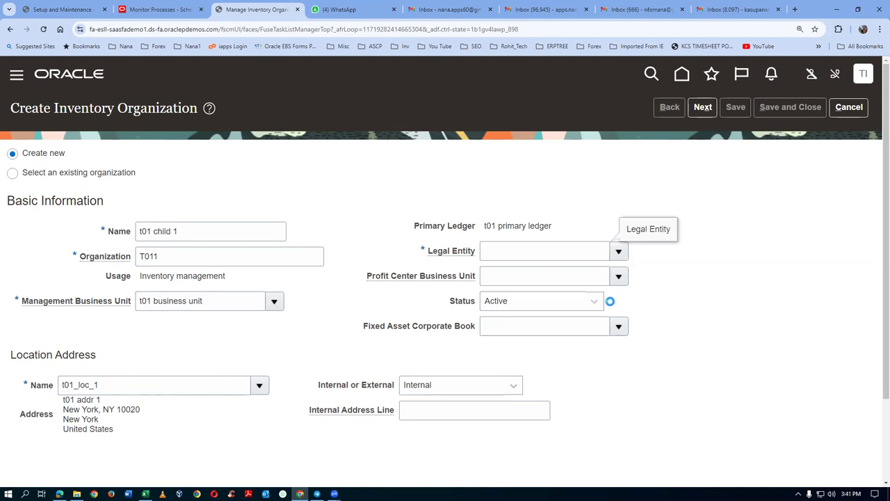
left_click(547, 277)
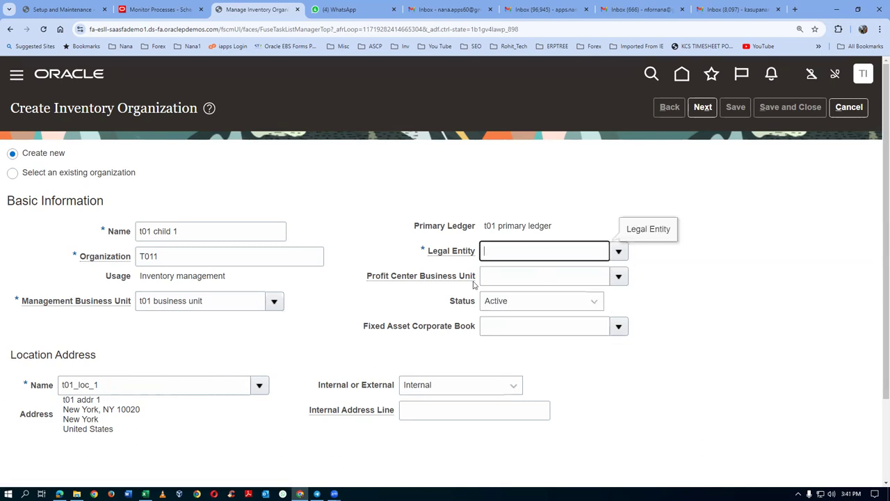
left_click(701, 109)
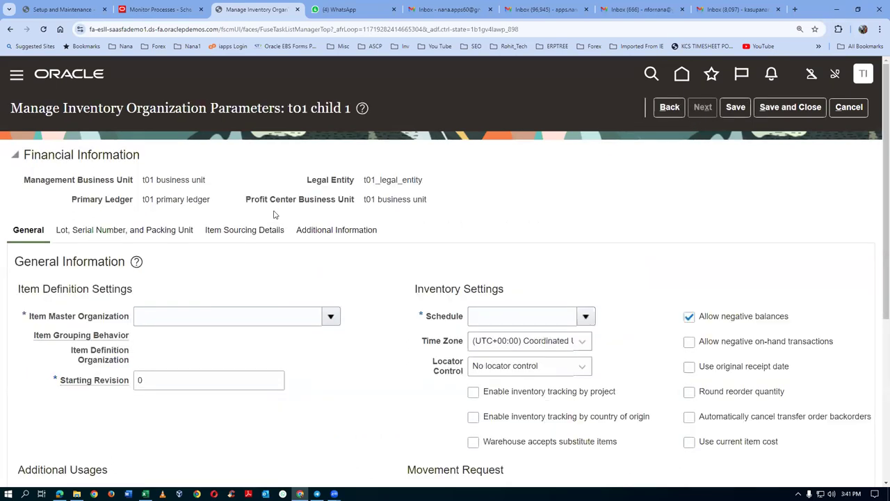
Check the Master Inventory Org block in the Vision enterprise structure PDF, and return to the organization parameters in Oracle Fusion.
key("alt+Tab")
key("alt+Tab")
key("alt+Tab")
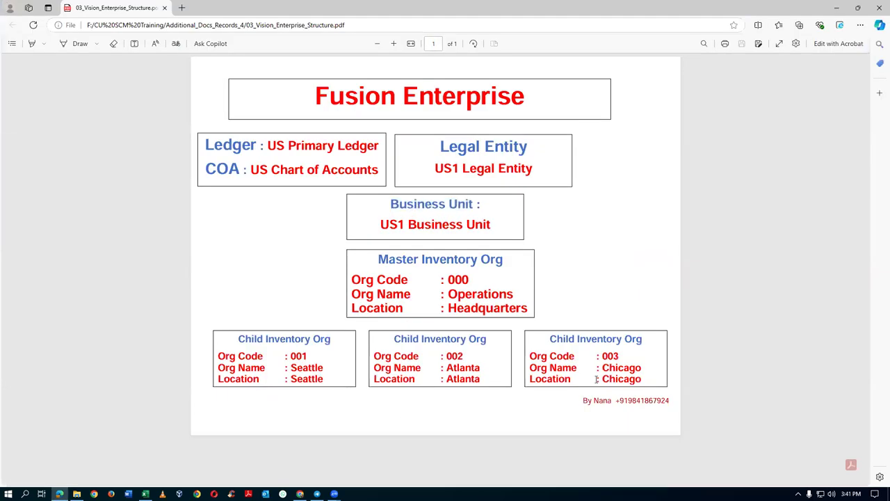
left_click_drag(376, 258, 509, 259)
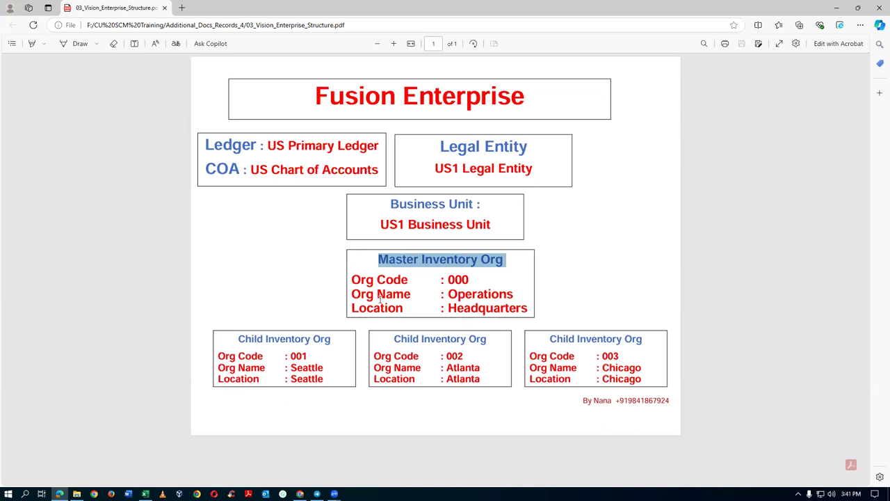
left_click(393, 273)
key("alt+Tab")
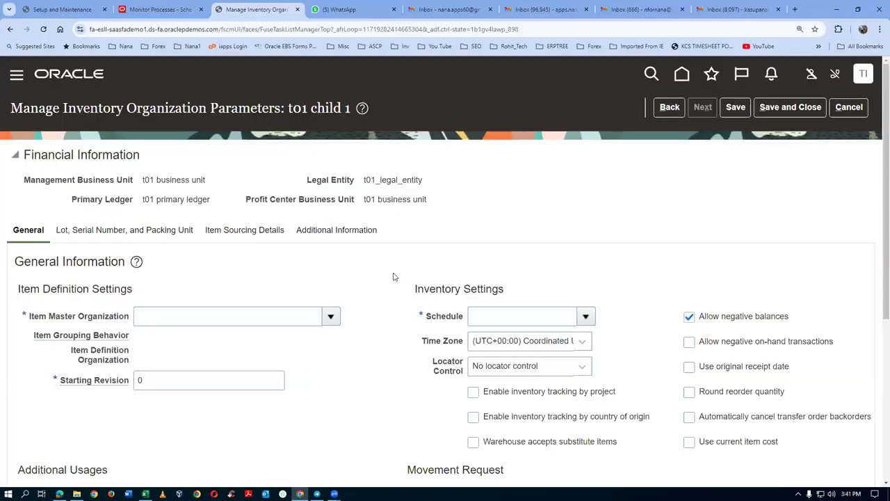
Set the item master organization of t01 child 1 to t01 master org.
left_click(181, 313)
type("t01")
key("Tab")
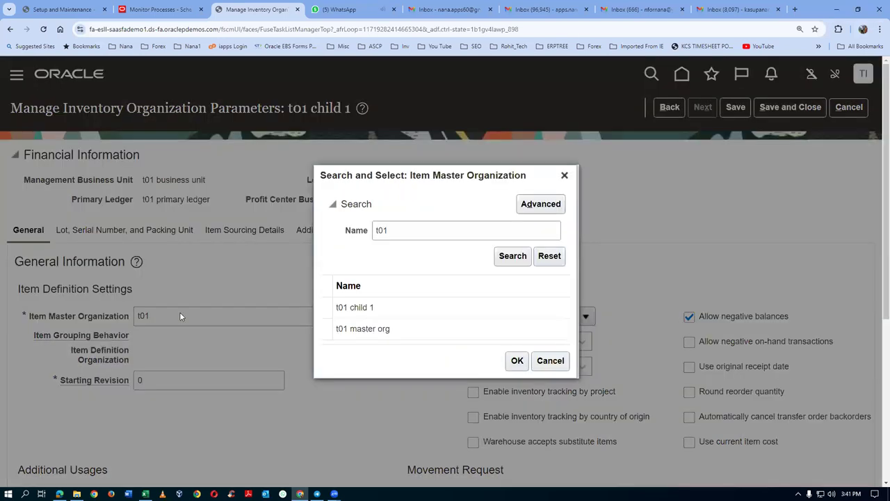
left_click(436, 330)
left_click(516, 360)
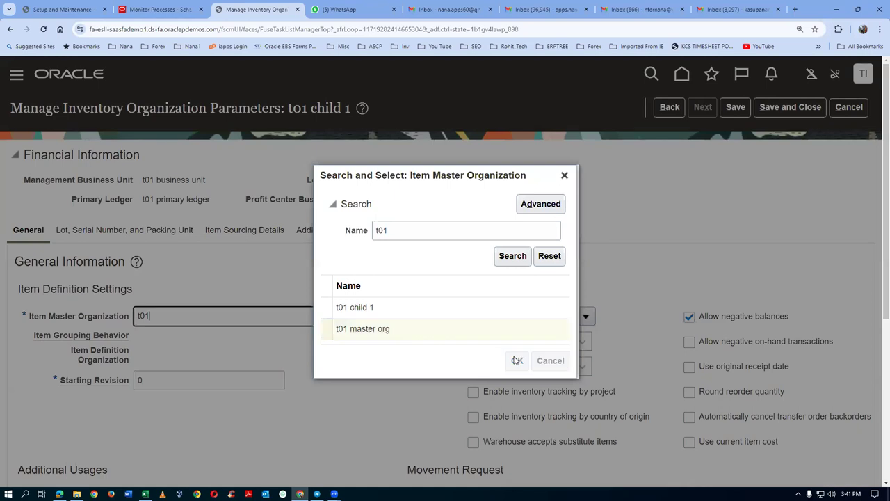
left_click_drag(310, 110, 317, 110)
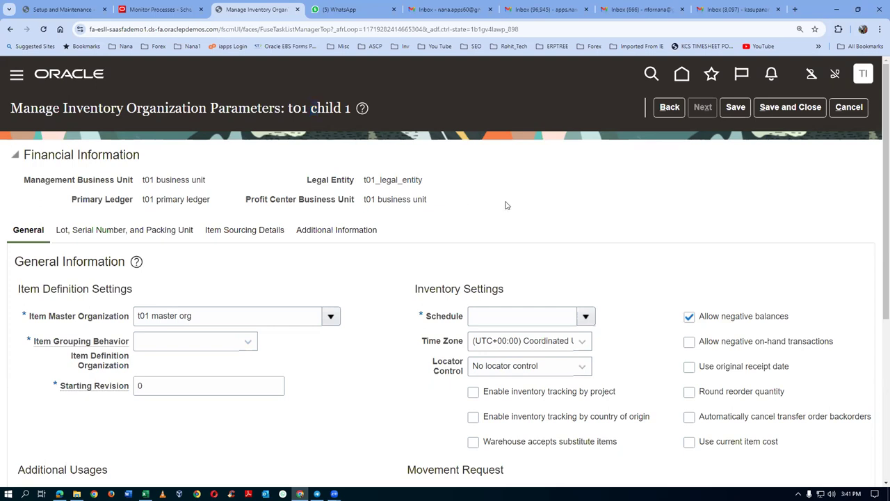
Set the item grouping behavior to Definition Organization and review the alternative grouping choice.
left_click(210, 342)
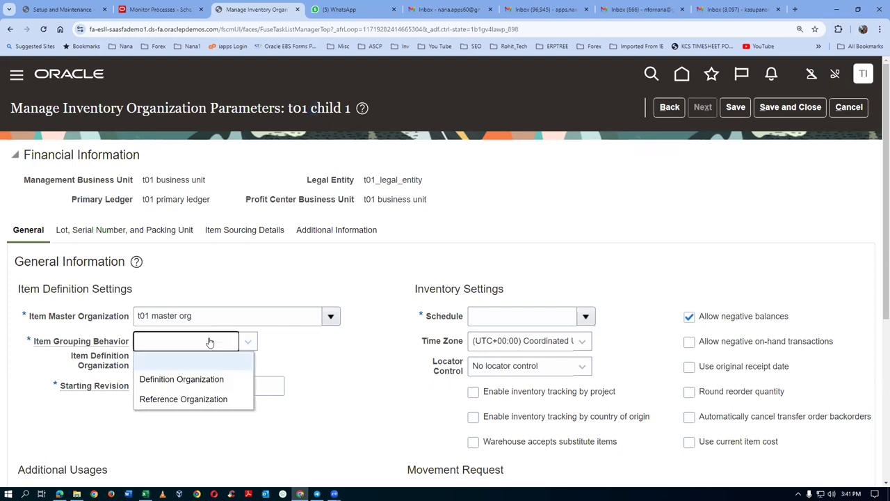
left_click(206, 378)
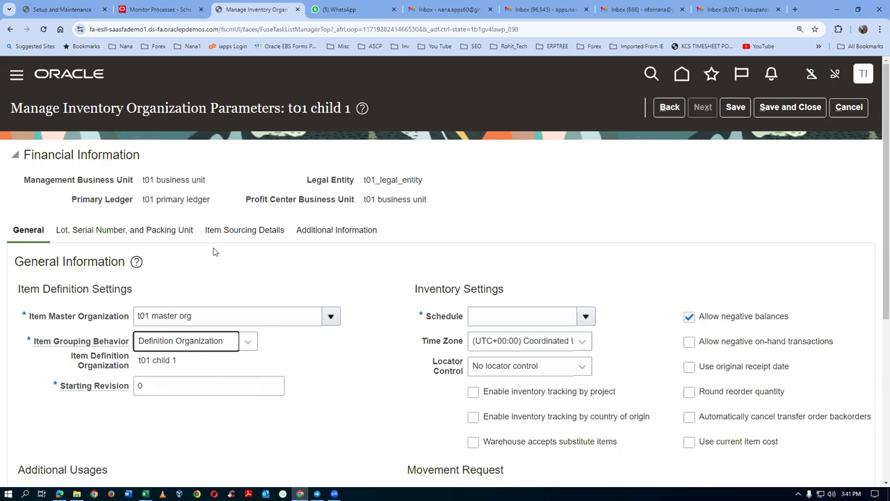
left_click(210, 344)
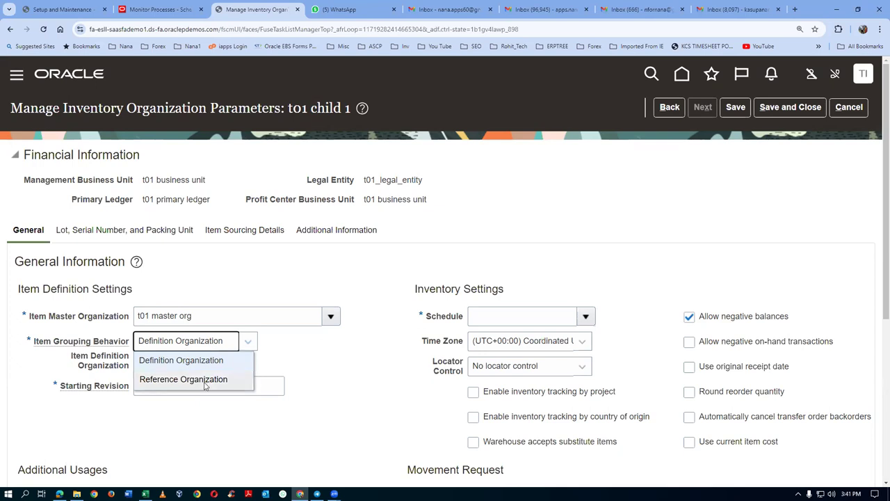
left_click(311, 351)
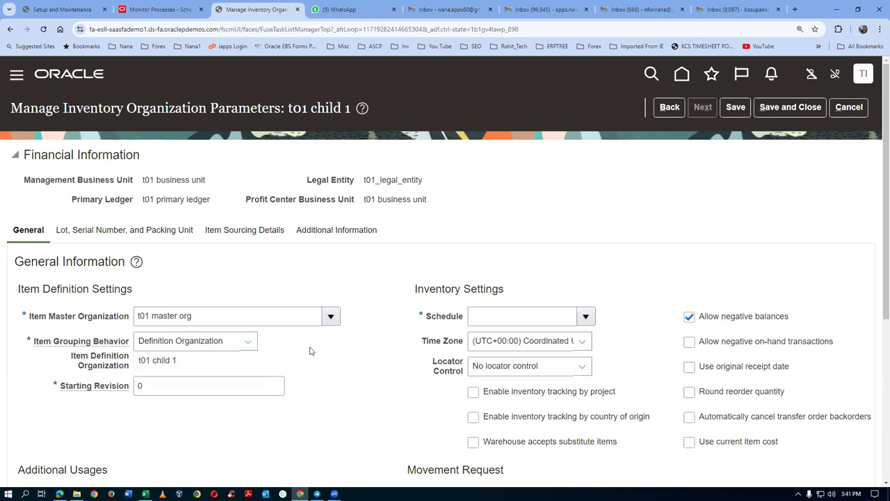
left_click(212, 344)
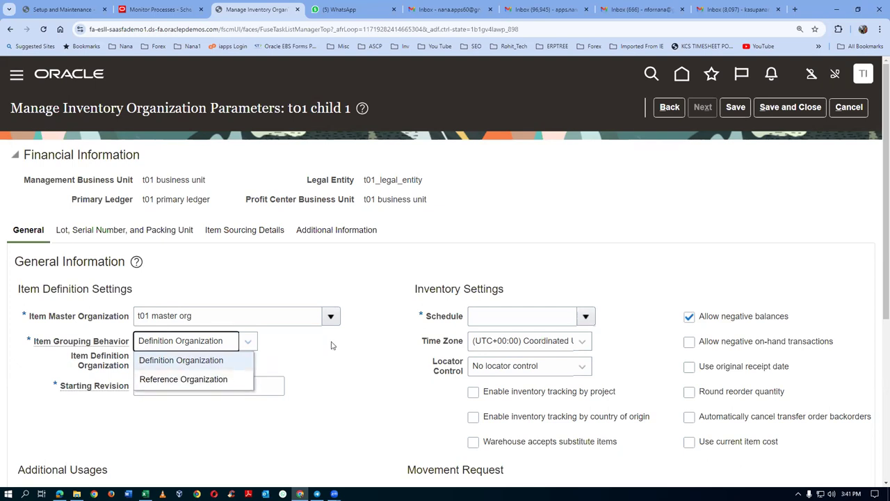
left_click(314, 346)
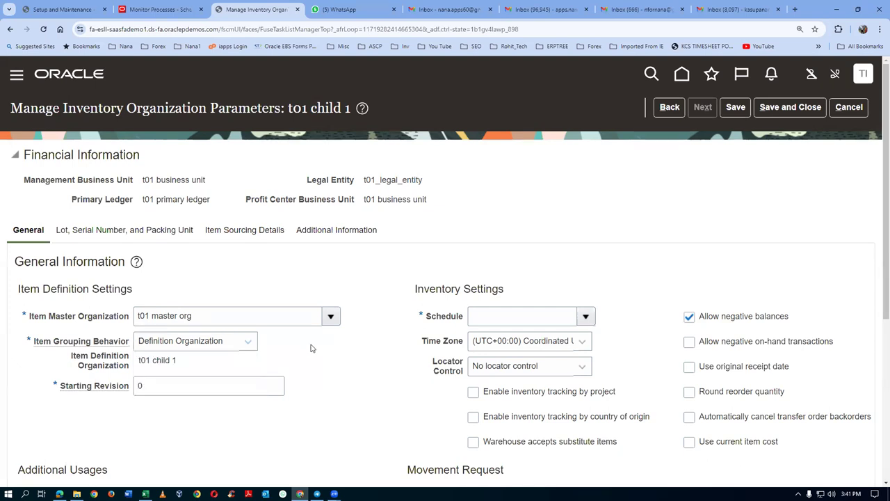
Set the schedule to t01 facility schedule and the locator control to "Locator control determined at subinventory level", and save and close the parameters.
left_click(504, 318)
type("t01")
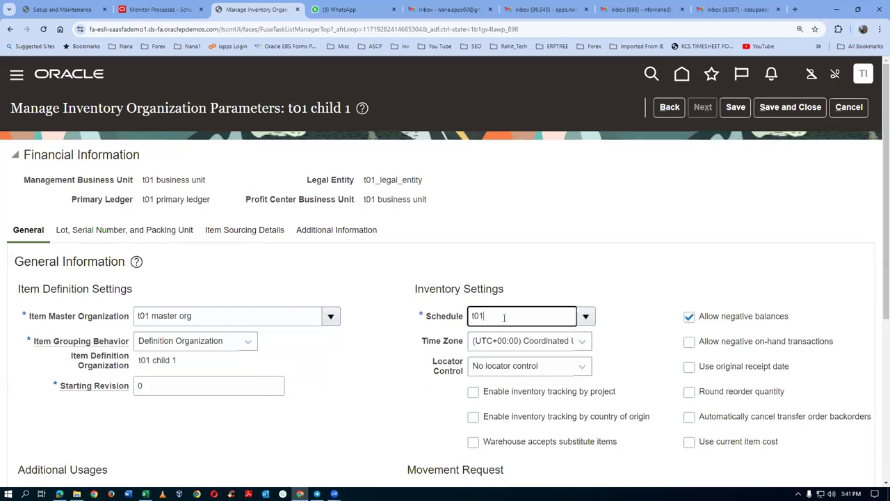
key("Tab")
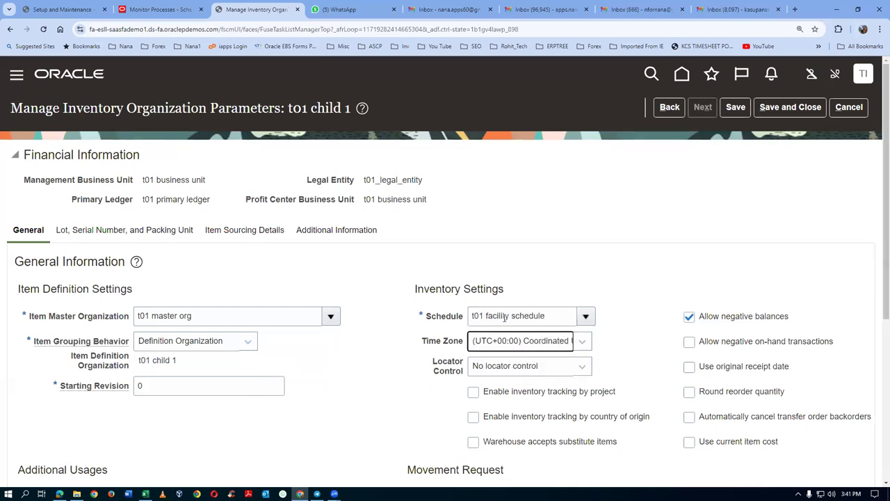
left_click(473, 371)
left_click(489, 443)
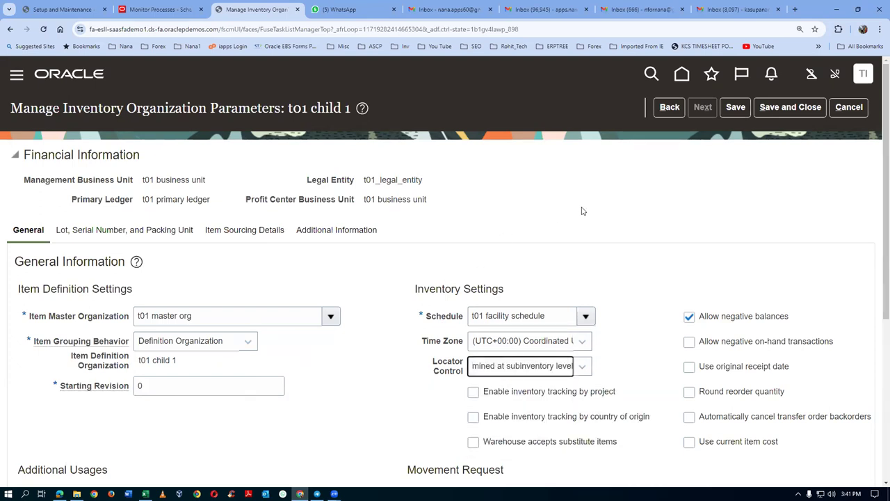
left_click(784, 110)
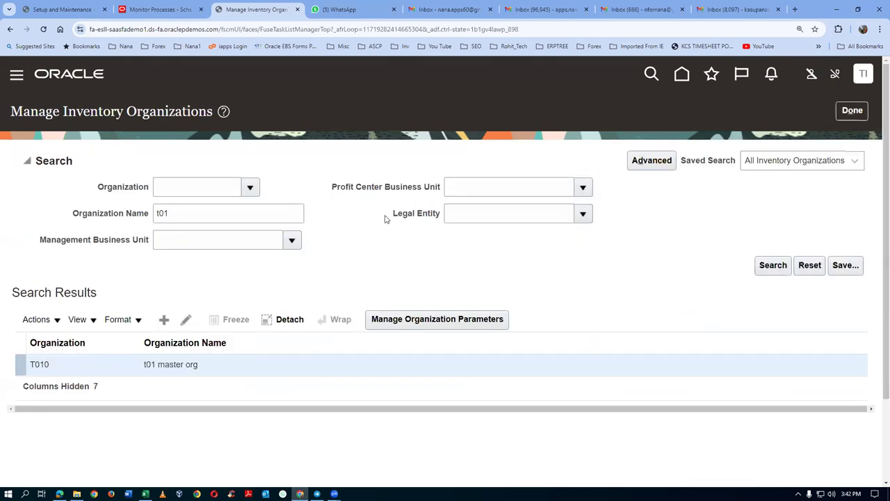
Refresh the inventory organization search and start a new inventory organization named t01 child 2 with organization code T012.
left_click(772, 266)
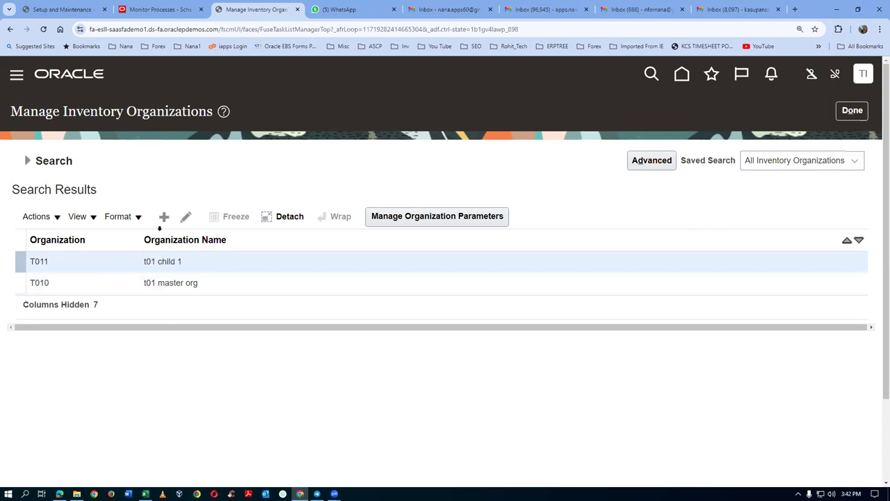
left_click(164, 216)
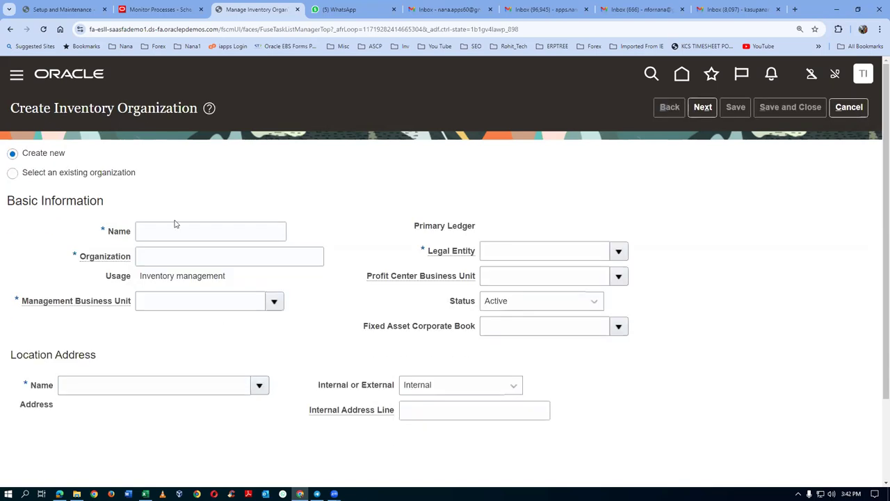
left_click(184, 226)
type("t01 child 2")
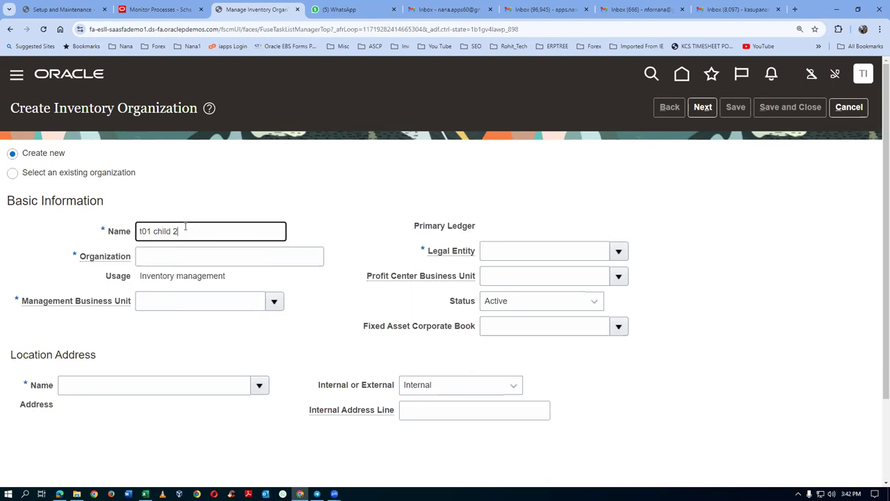
left_click(237, 257)
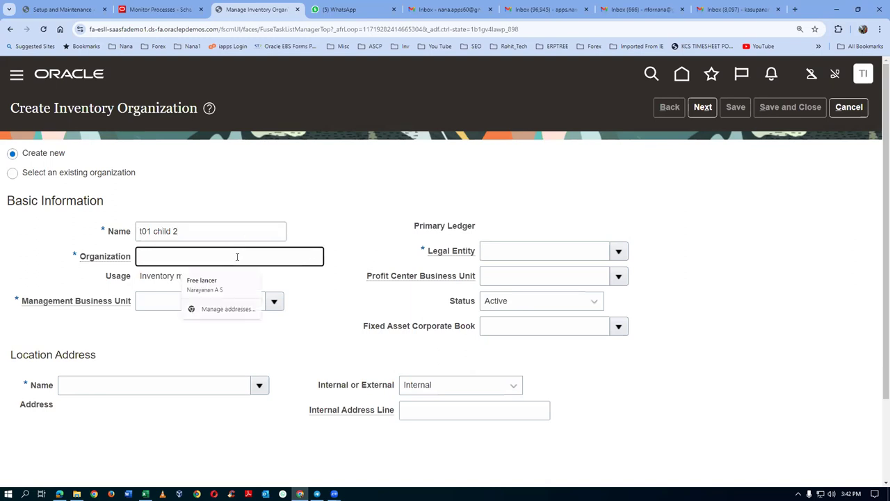
type("T012")
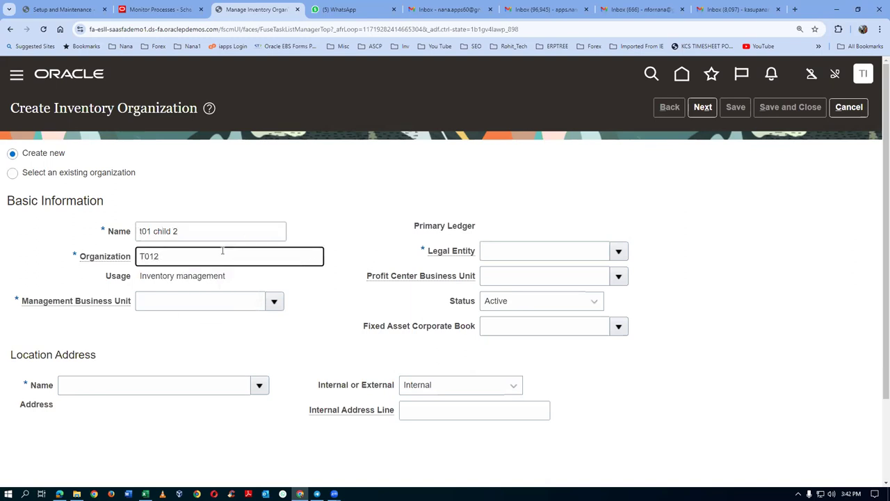
Assign t01 business unit, location t01_loc_2 and legal entity t01_legal_entity to t01 child 2, and continue to its organization parameters.
left_click(185, 300)
type("t01")
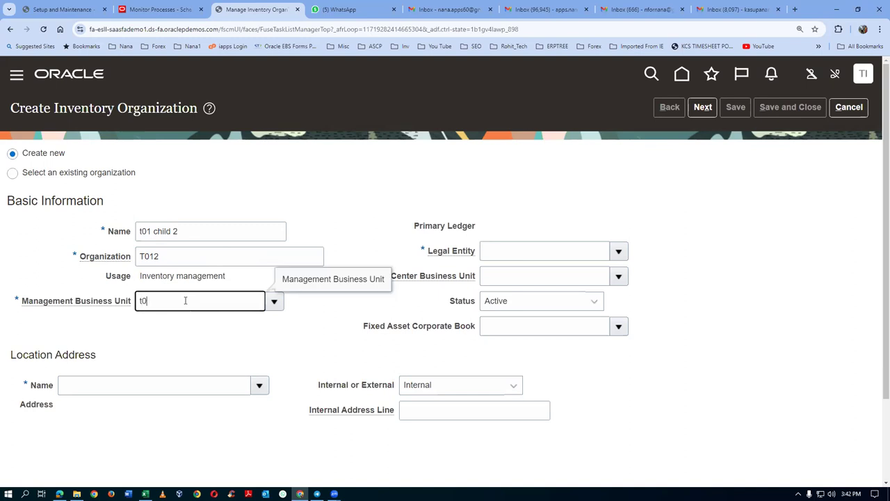
key("Tab")
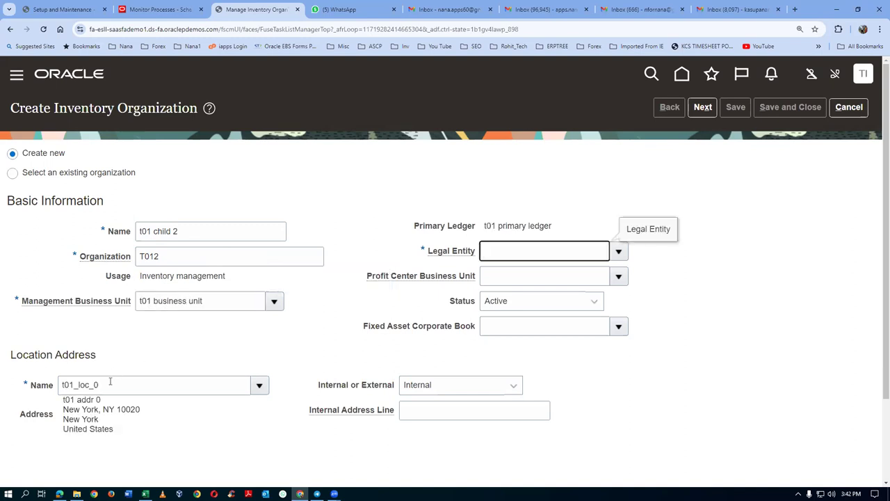
left_click(128, 386)
key("Tab")
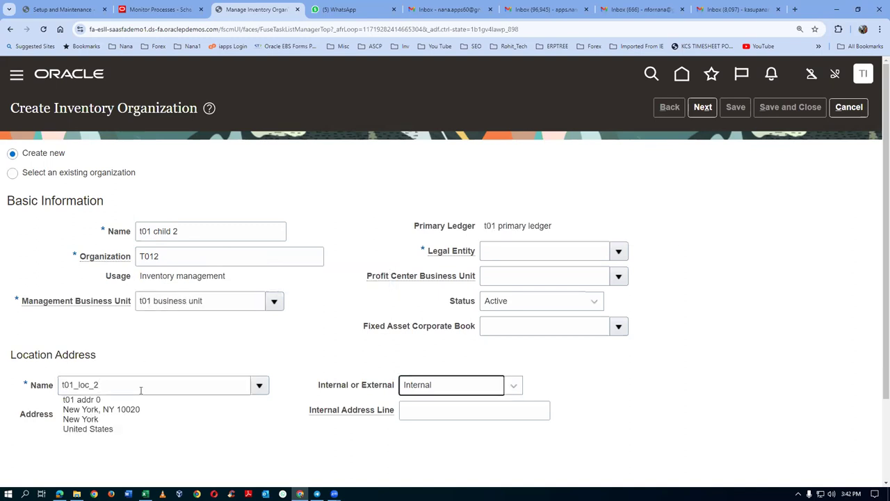
left_click(618, 251)
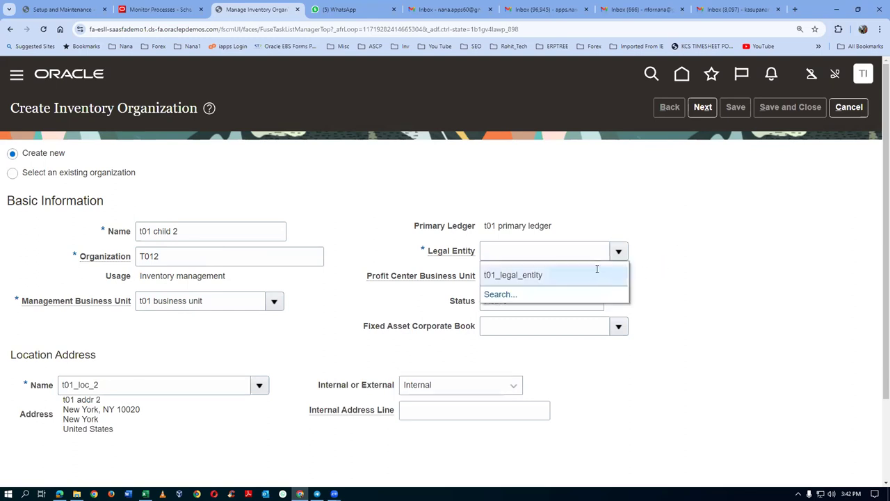
left_click(596, 273)
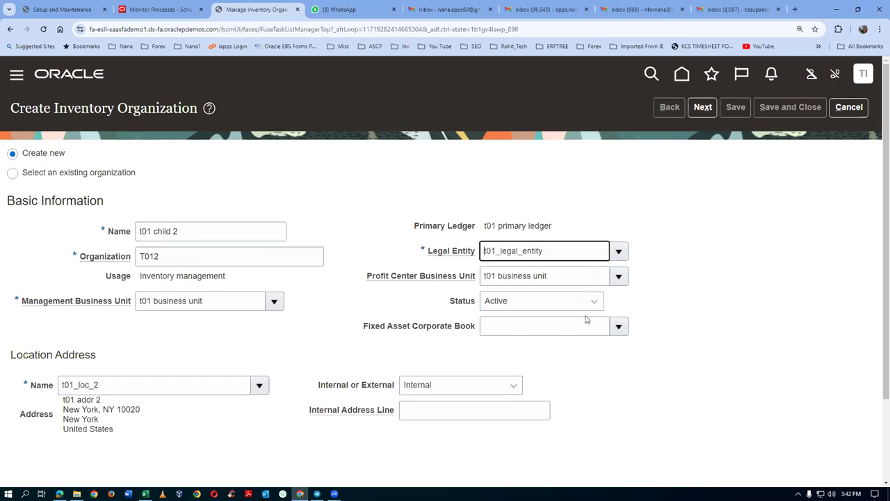
left_click(703, 109)
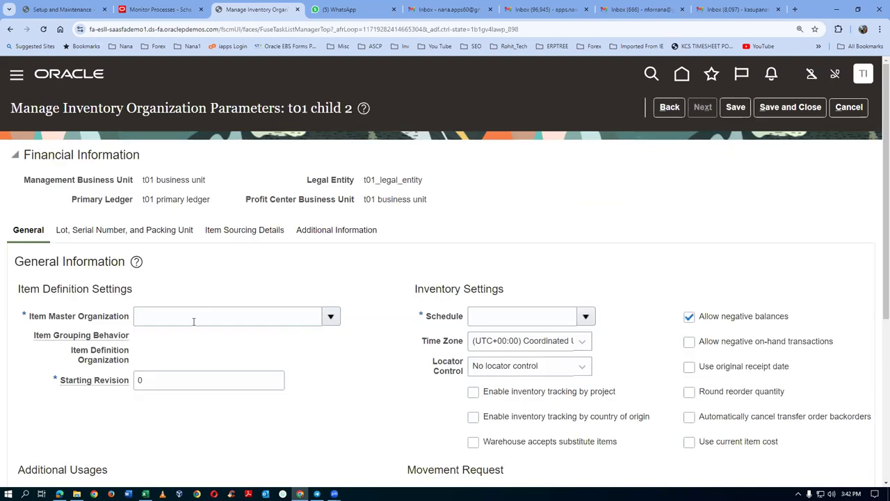
Set the item master organization of t01 child 2 to t01 master org and the item grouping behavior to Definition Organization.
left_click(193, 318)
type("t01")
key("Tab")
left_click(365, 332)
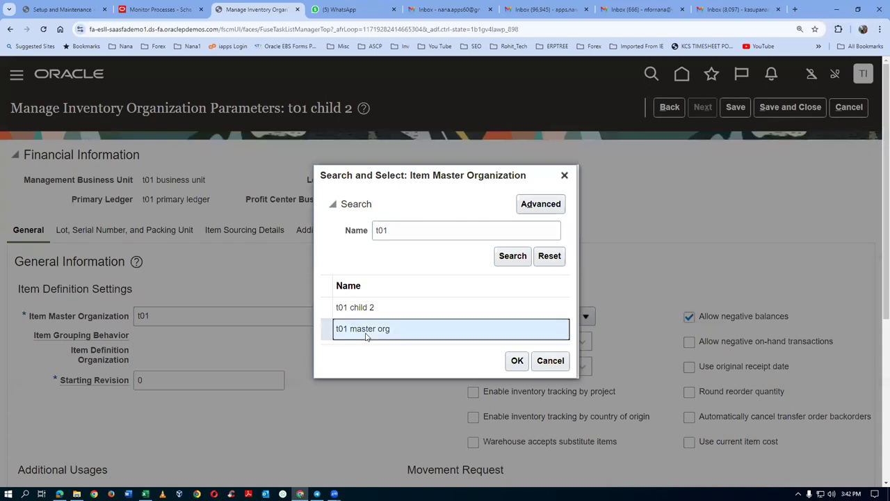
left_click(516, 360)
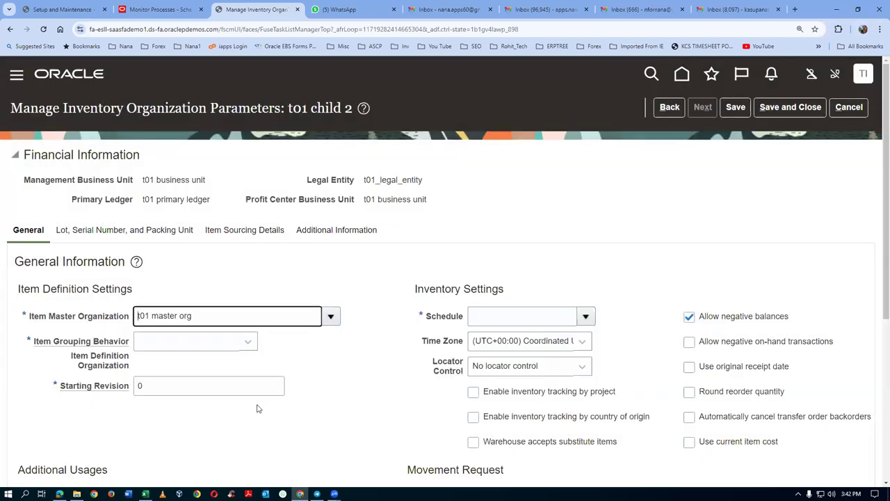
left_click(184, 346)
left_click(182, 379)
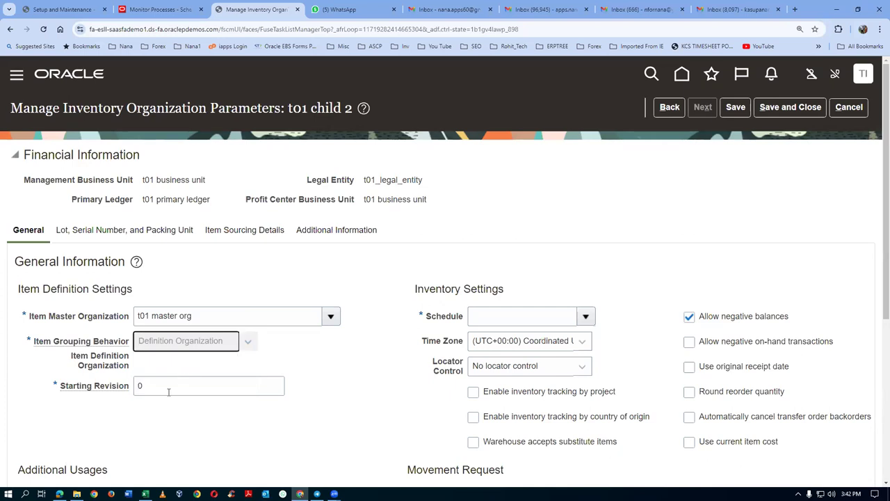
Set t01 child 2's schedule to t01 facility schedule and locator control to "Locator control determined at subinventory level", and save and close the parameters.
left_click(476, 319)
type("t01")
key("Tab")
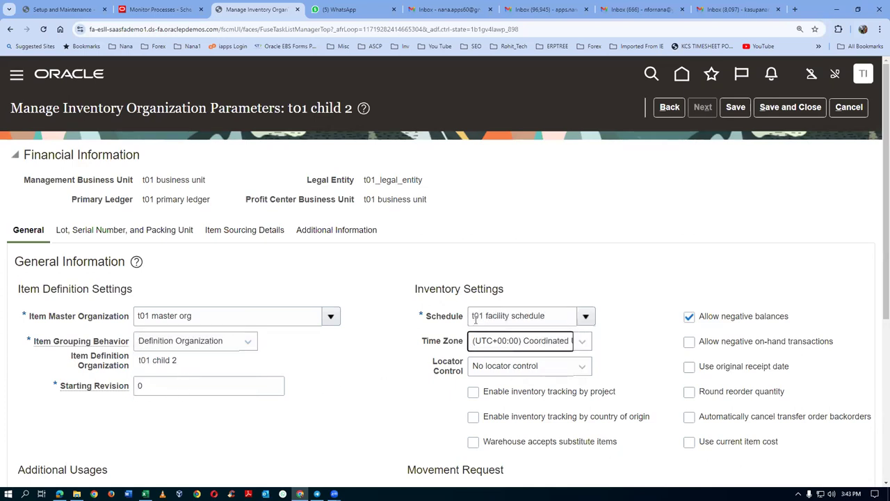
left_click(523, 368)
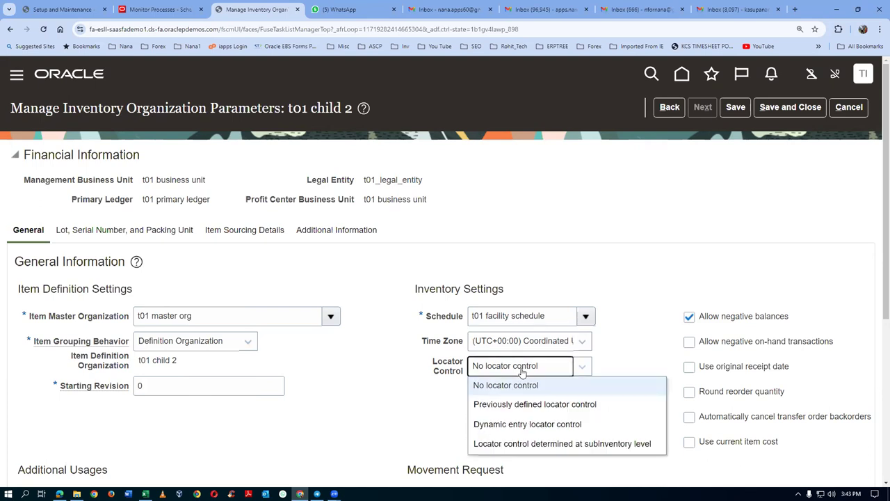
left_click(515, 444)
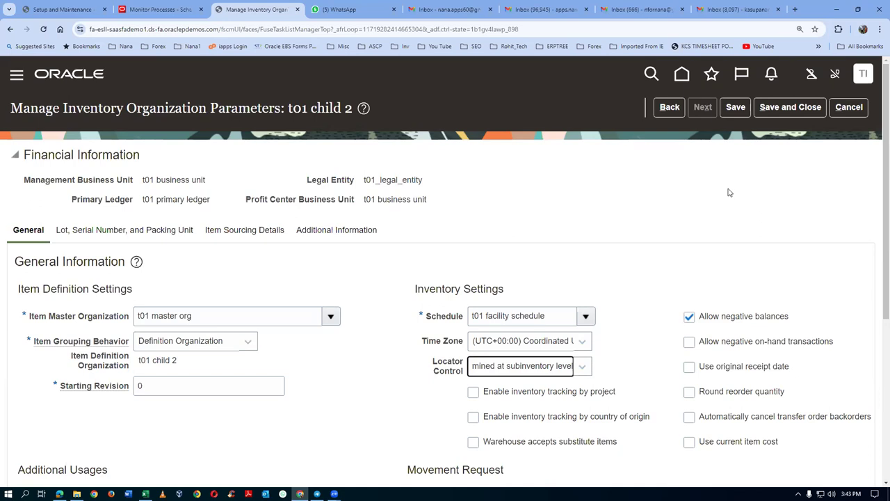
left_click(797, 111)
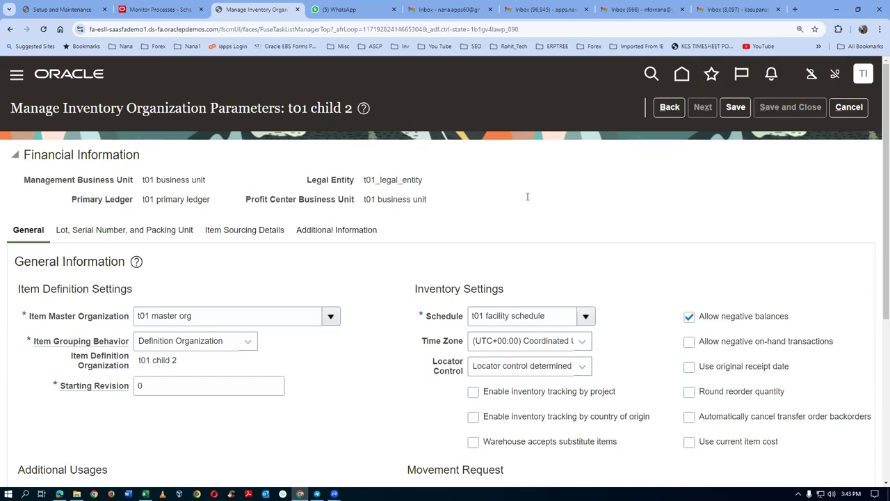
Refresh the organization search, check the location address of t01 child 1, and leave its record without changes.
left_click(779, 265)
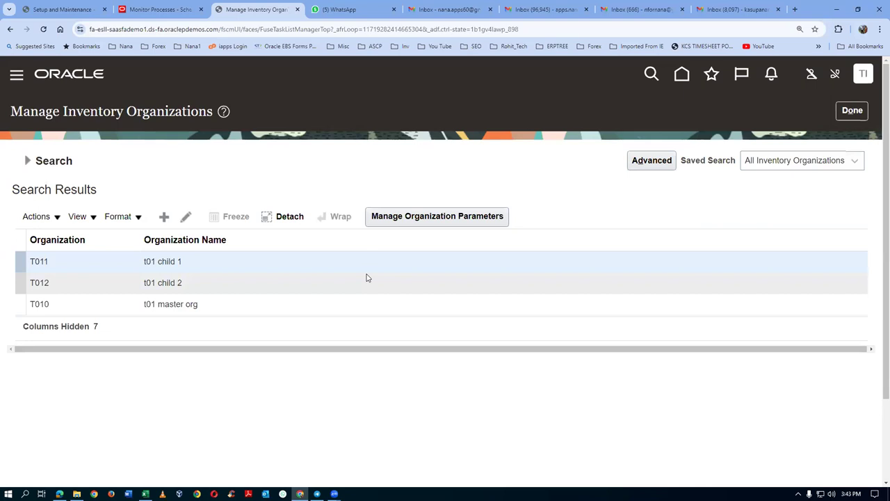
left_click(206, 262)
left_click(186, 218)
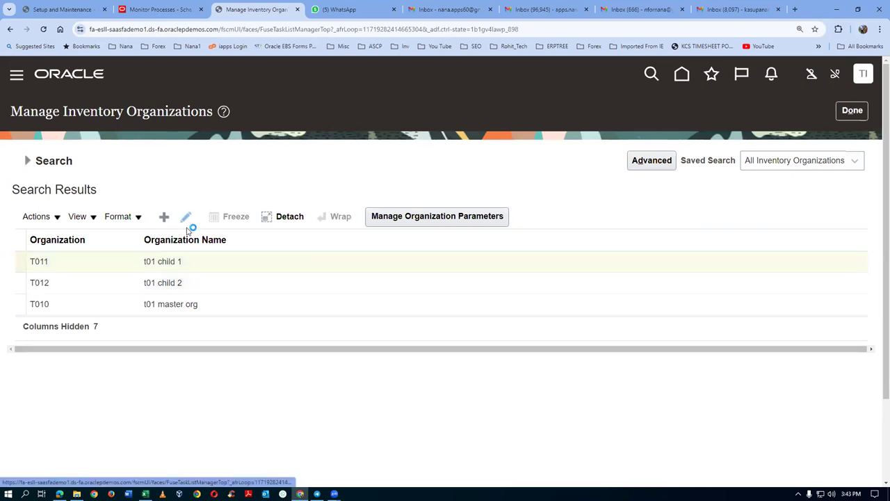
scroll(138, 427, "down", 1)
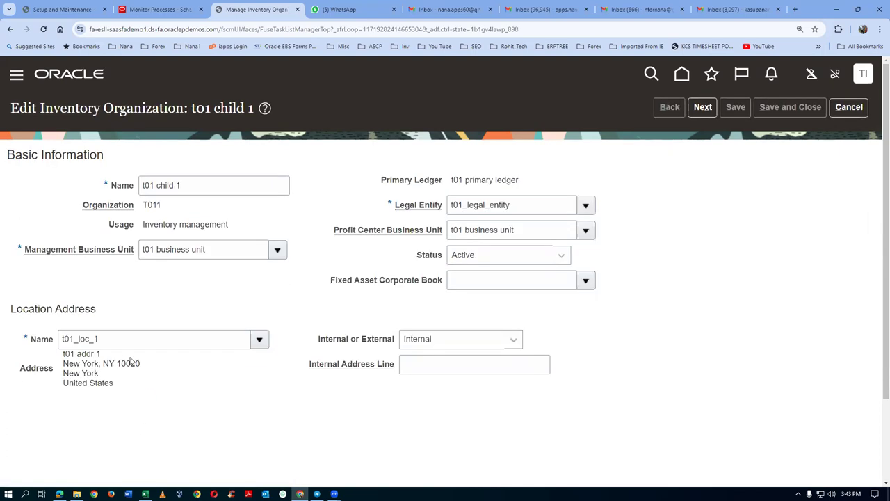
double_click(110, 339)
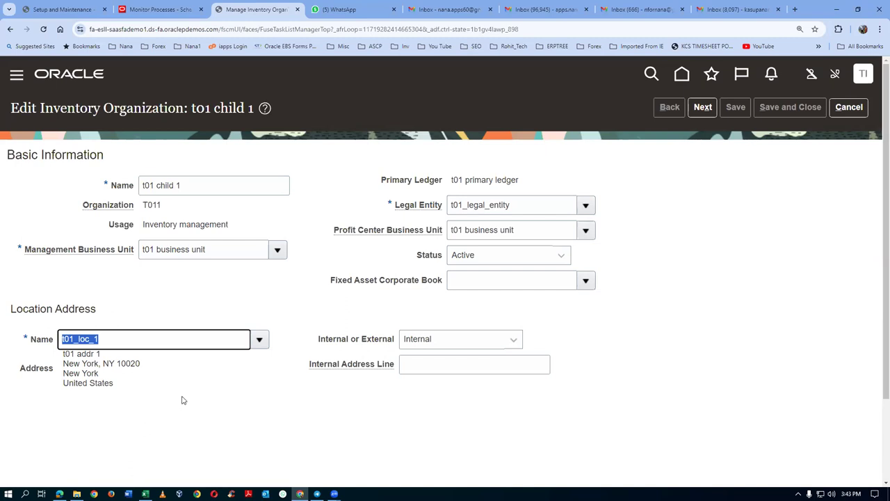
left_click(135, 424)
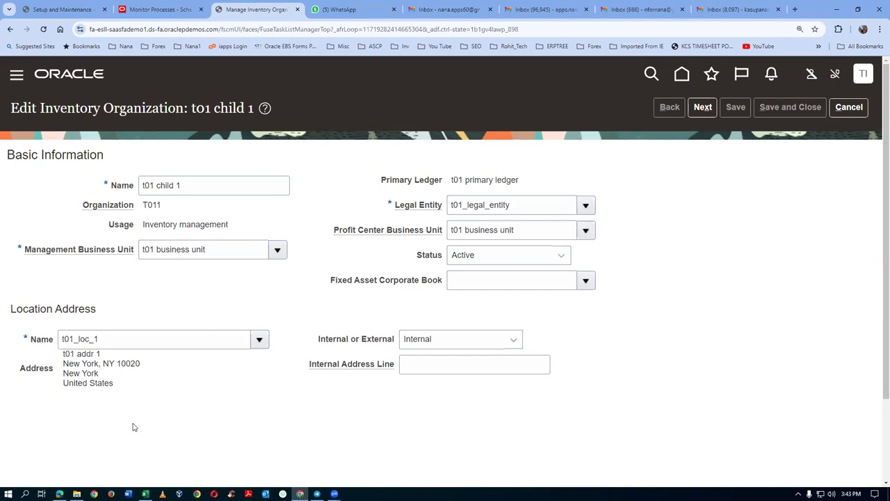
left_click(120, 338)
left_click(848, 107)
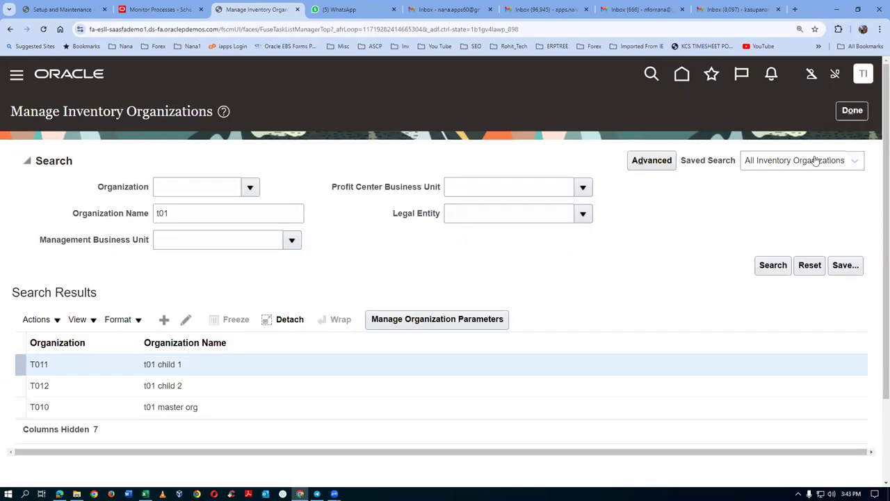
Leave the inventory organizations, search the setup tasks for mana%locat%, and open the Manage Locations task.
left_click(844, 112)
left_click(298, 161)
type("m")
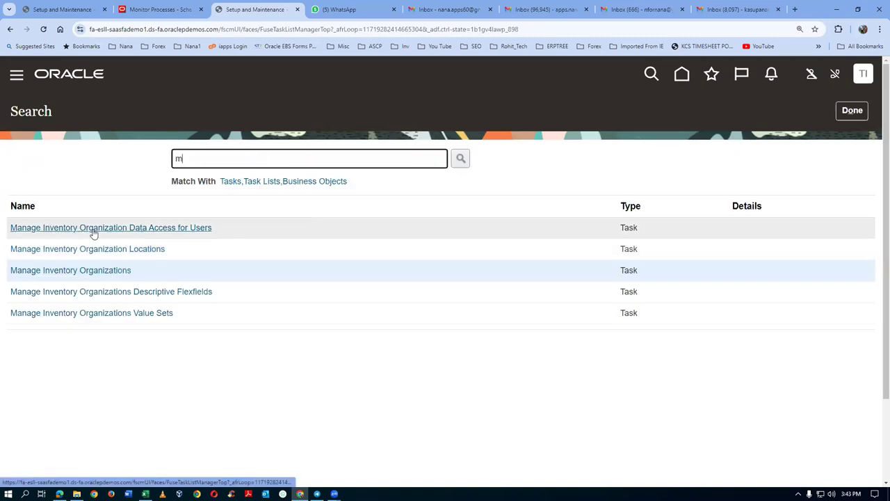
type("ana%locat%")
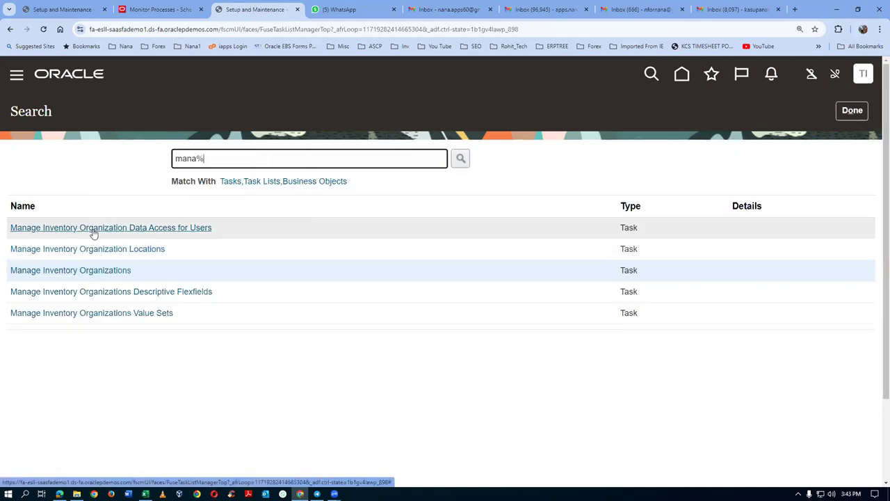
key("Return")
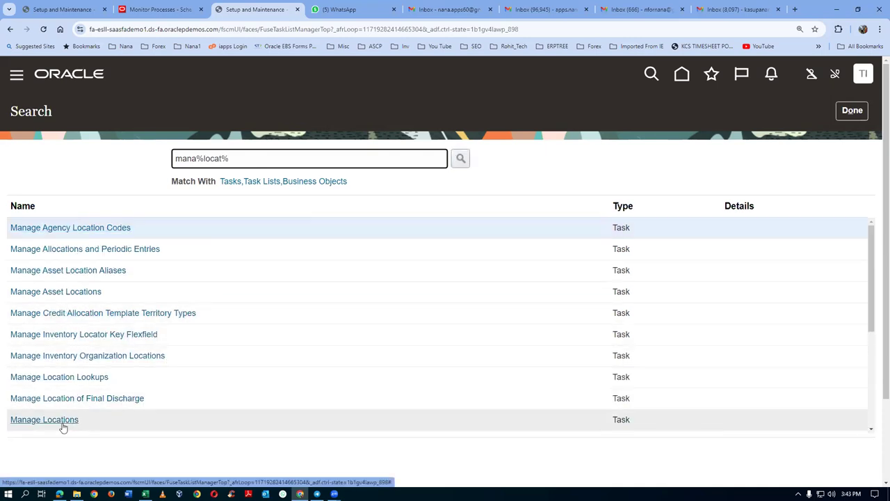
left_click(62, 420)
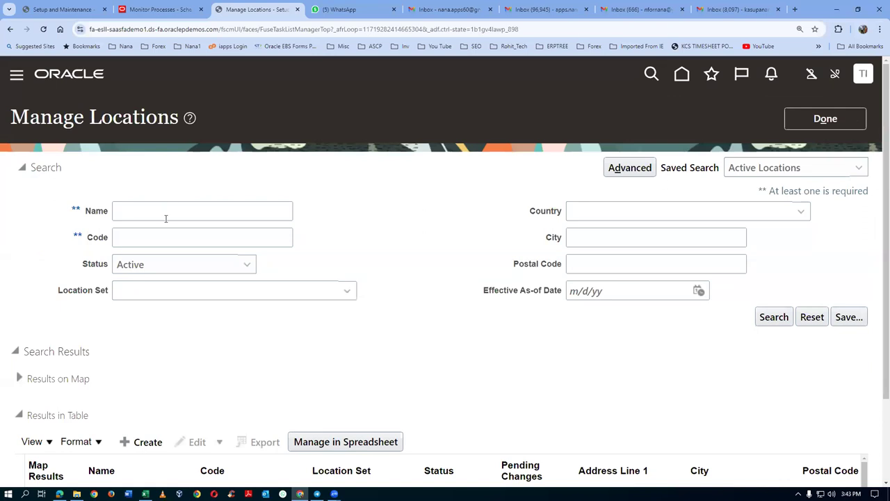
Search for the locations whose name starts with t01.
left_click(158, 214)
type("t01")
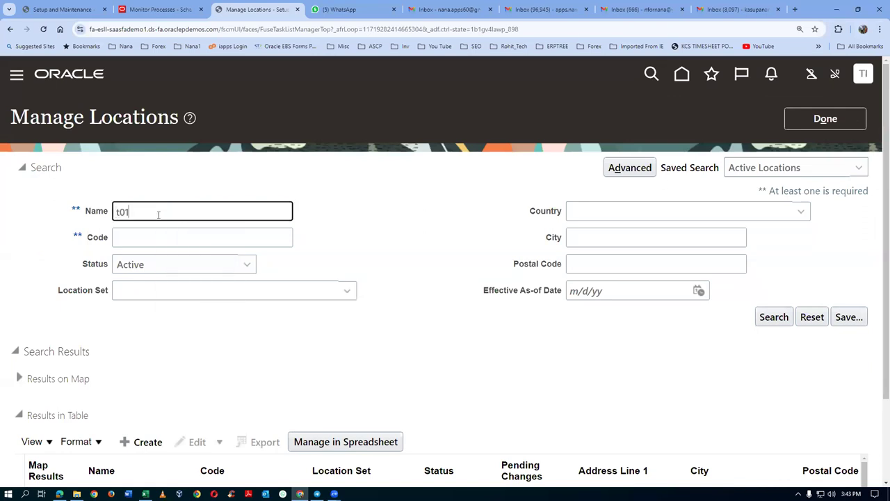
key("Return")
scroll(209, 330, "down", 2)
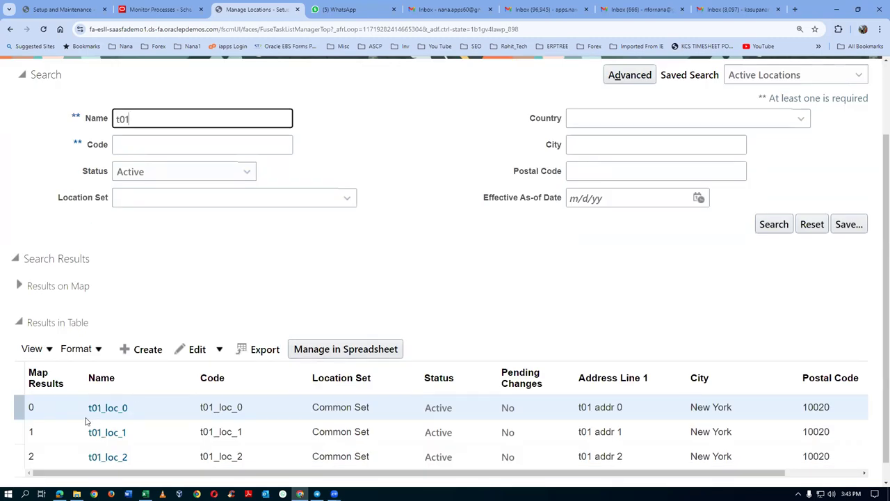
Start an update of location t01_loc_0 and set its inventory organization to t01 master org.
left_click(194, 355)
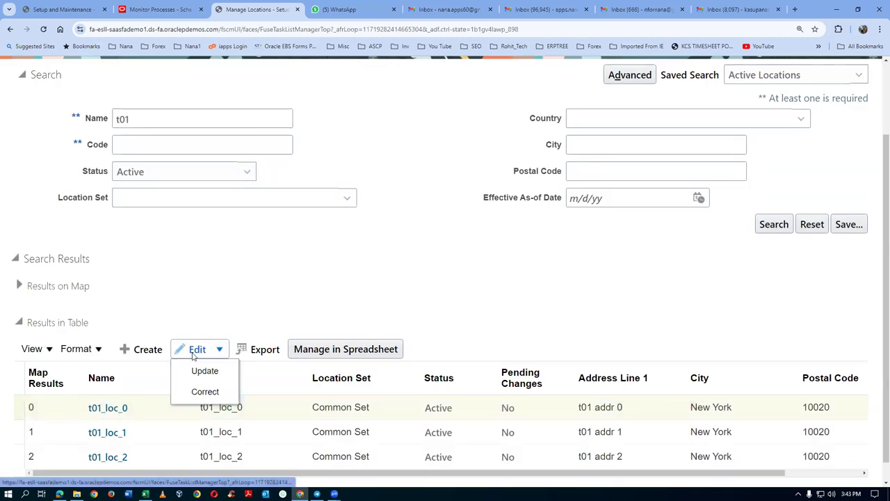
left_click(203, 372)
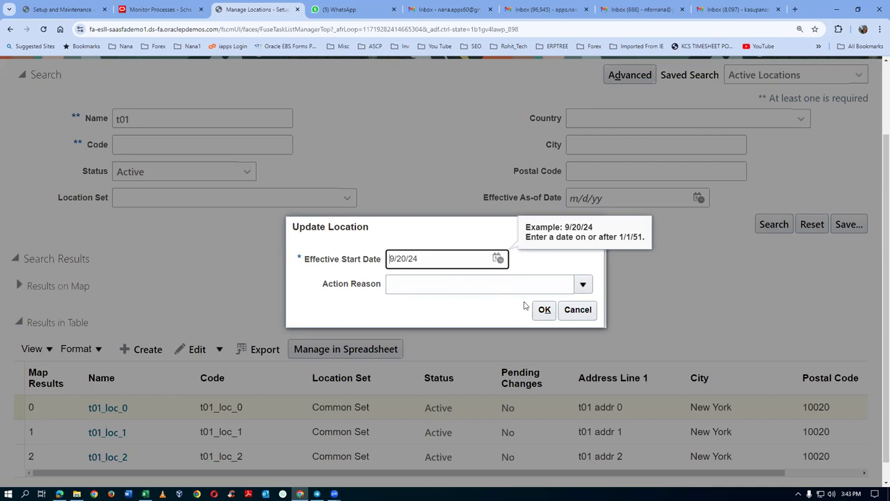
left_click(577, 283)
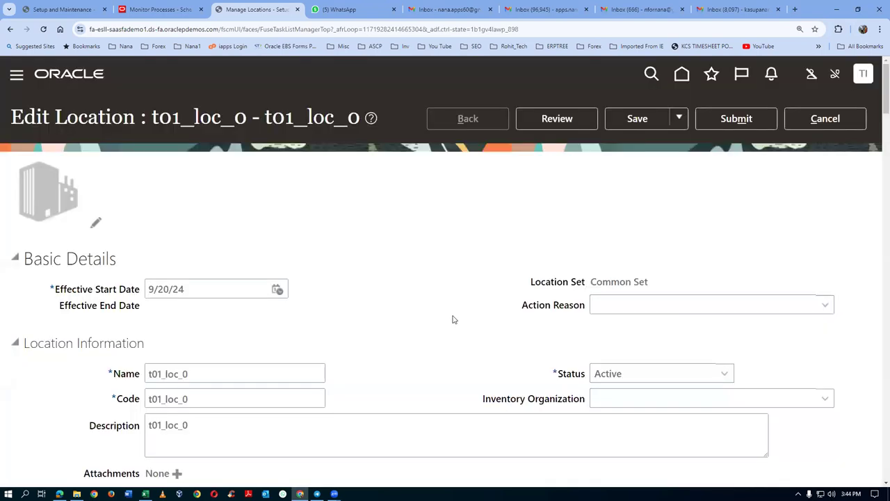
scroll(588, 333, "down", 1)
left_click(616, 350)
type("01")
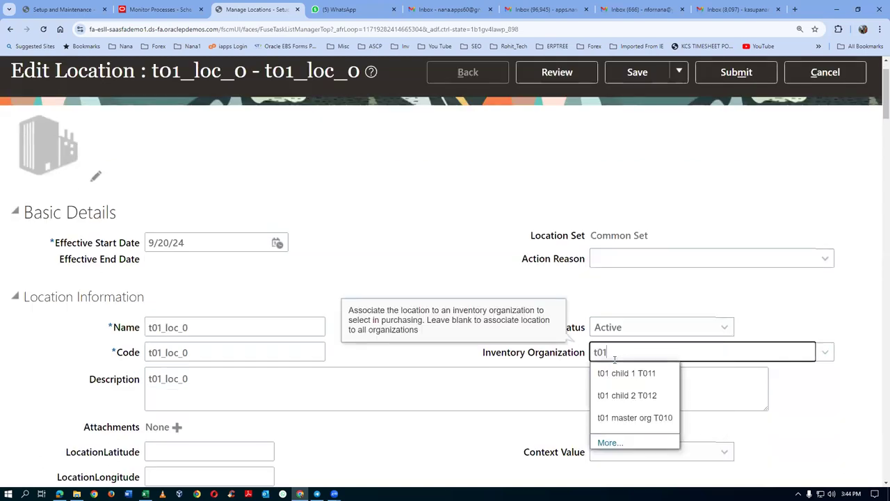
left_click(626, 417)
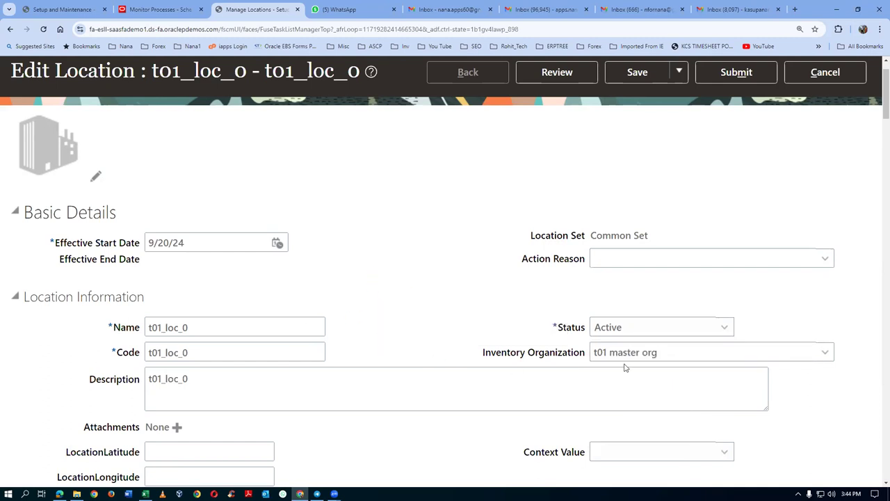
Submit the update of location t01_loc_0 and confirm the request.
scroll(798, 177, "up", 1)
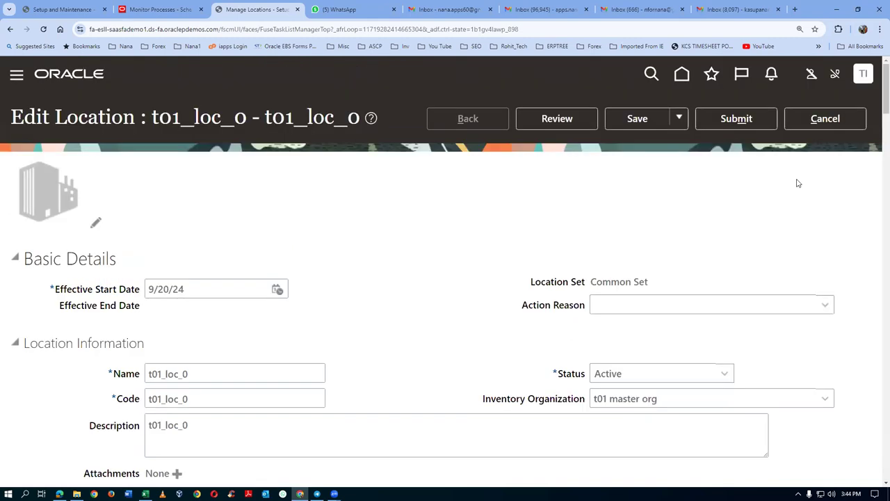
left_click(737, 126)
key("Return")
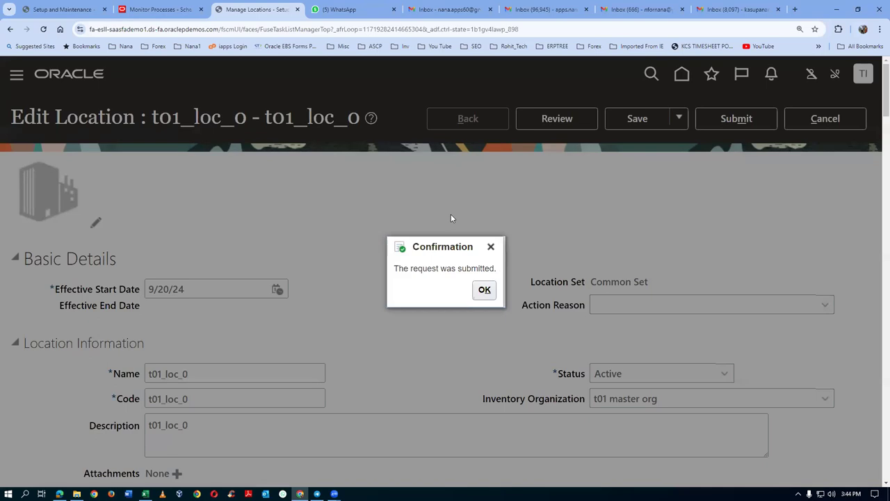
key("Return")
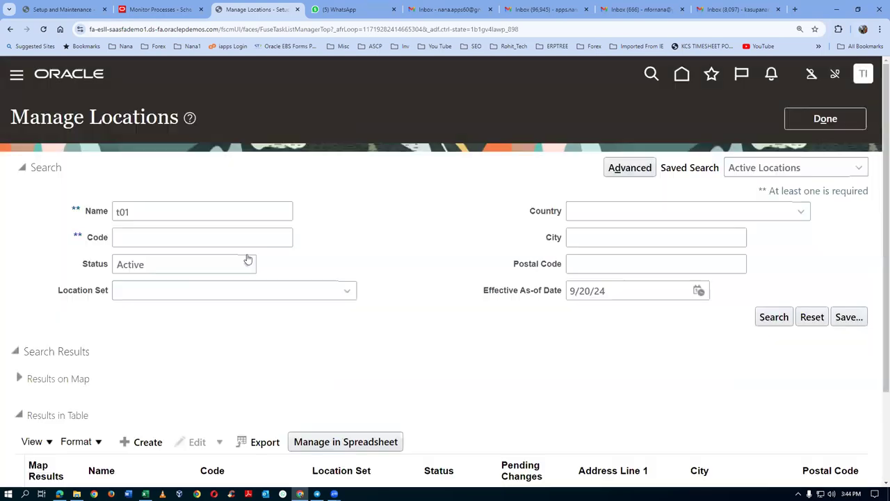
Start an update of location t01_loc_1 and set its inventory organization to t01 child 1.
scroll(248, 284, "down", 2)
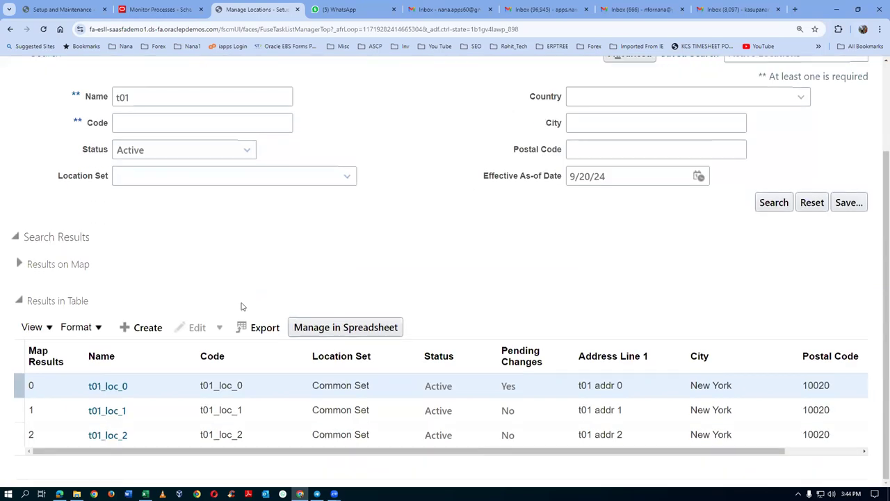
left_click(13, 406)
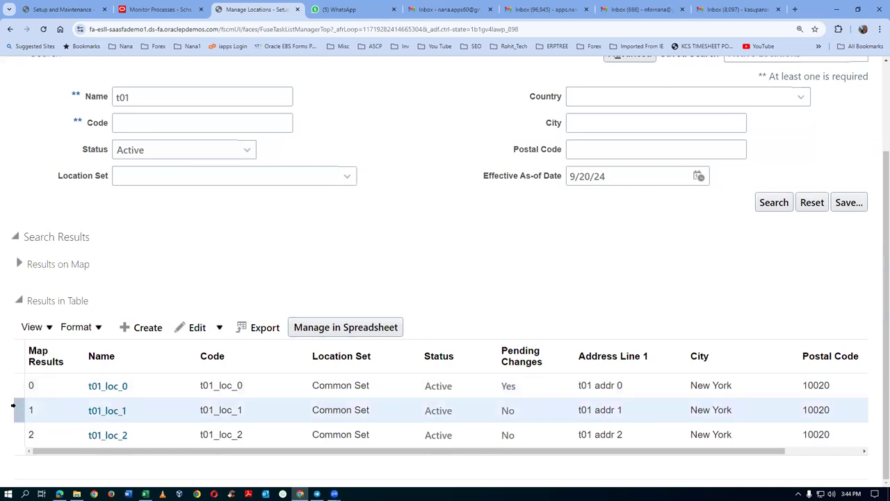
left_click(218, 329)
left_click(211, 350)
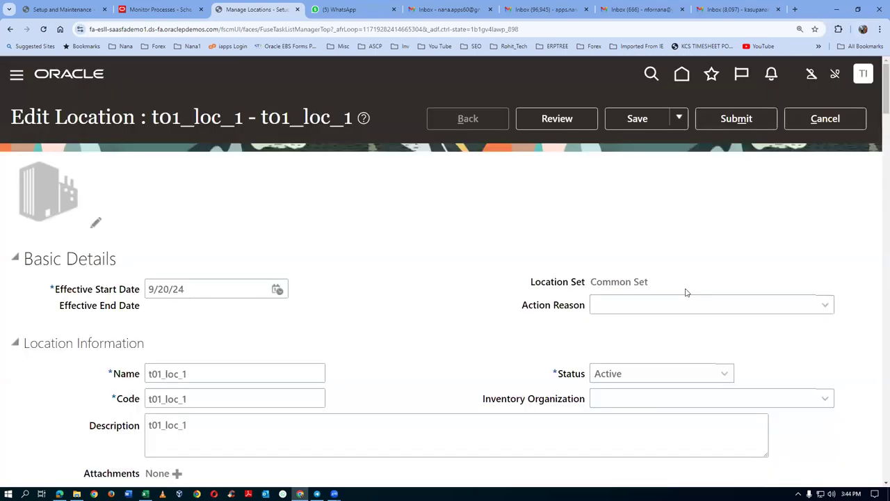
left_click(635, 396)
type("t01")
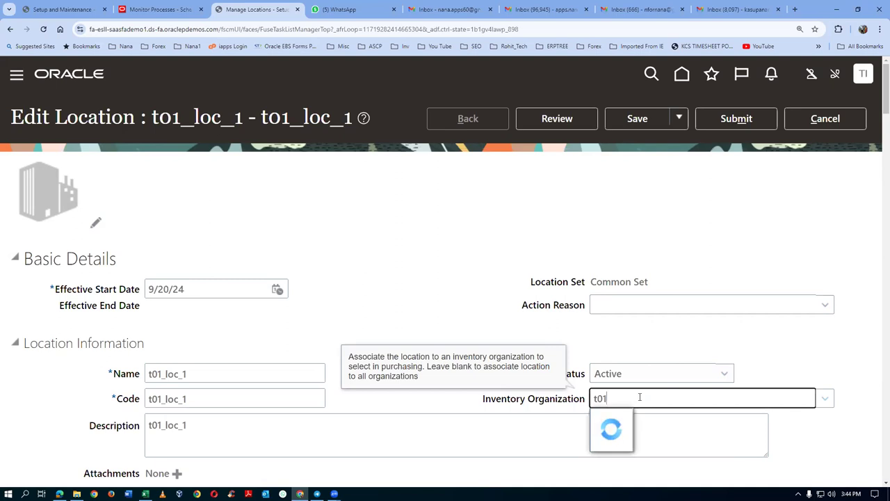
left_click(624, 311)
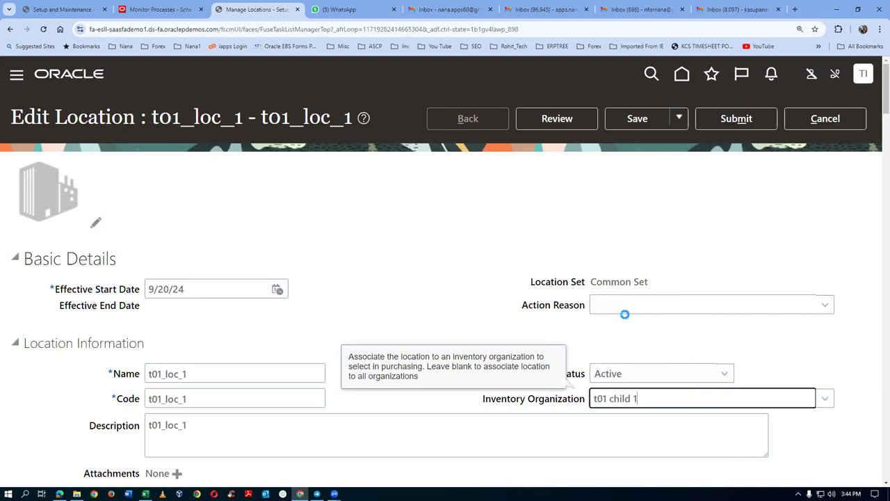
scroll(455, 325, "down", 1)
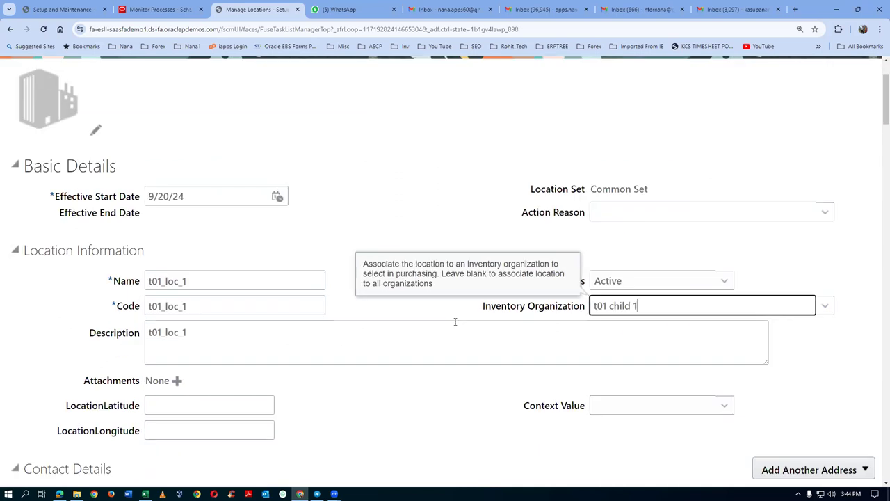
scroll(455, 322, "up", 1)
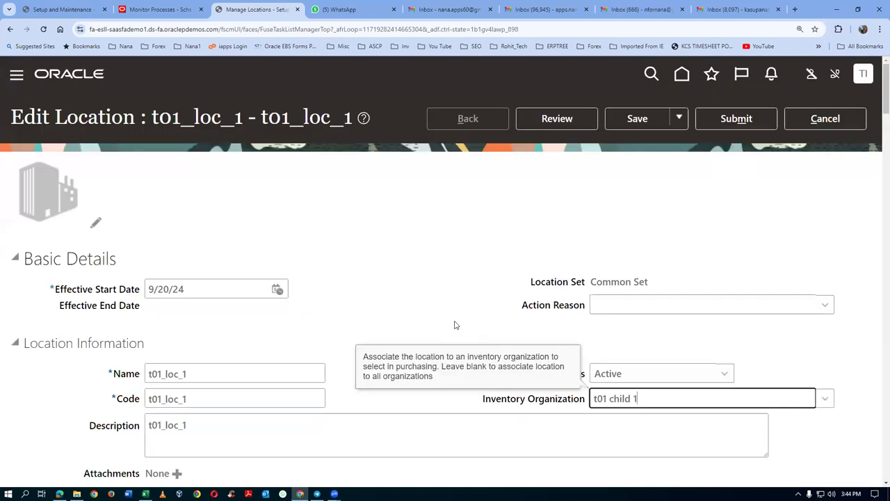
Submit the update of location t01_loc_1 and confirm the request.
left_click(736, 118)
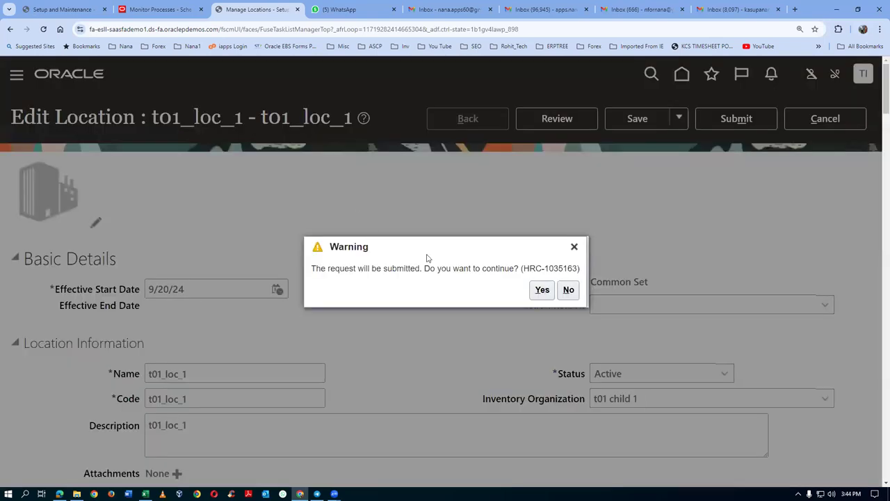
left_click(542, 289)
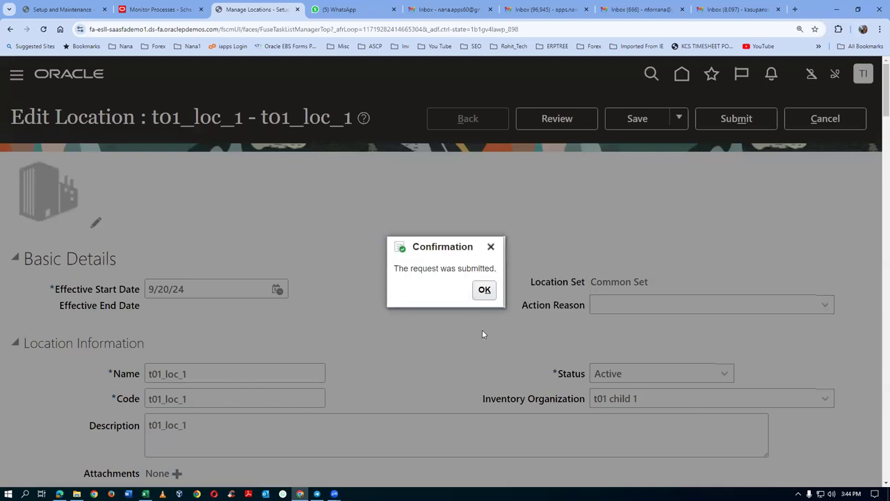
left_click(484, 290)
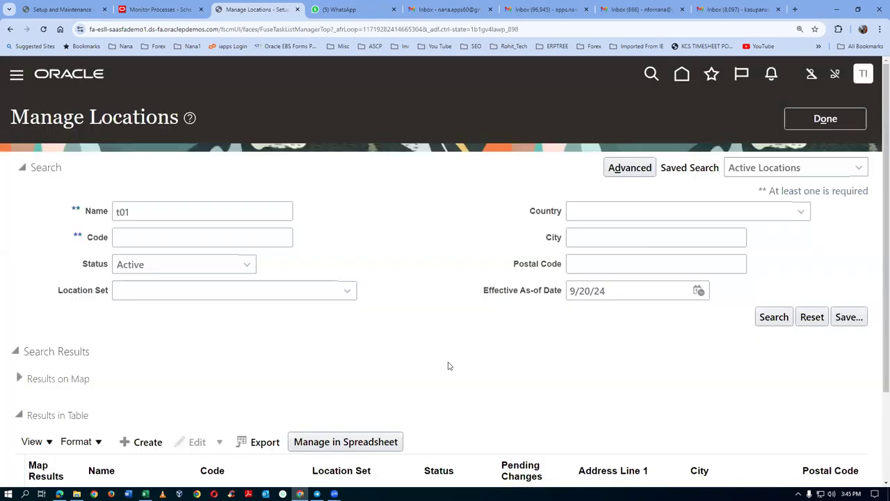
Start an update of location t01_loc_2 effective 9/20/24 and set its inventory organization to t01 child 2.
scroll(448, 365, "down", 3)
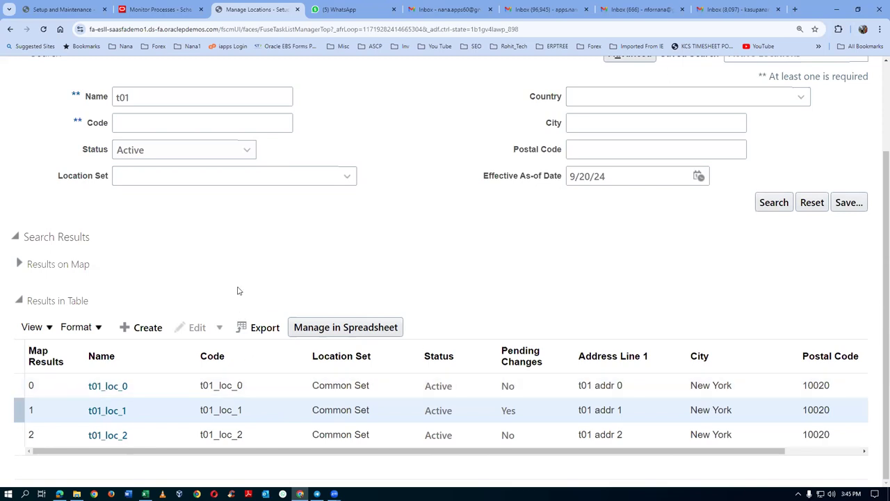
left_click(18, 437)
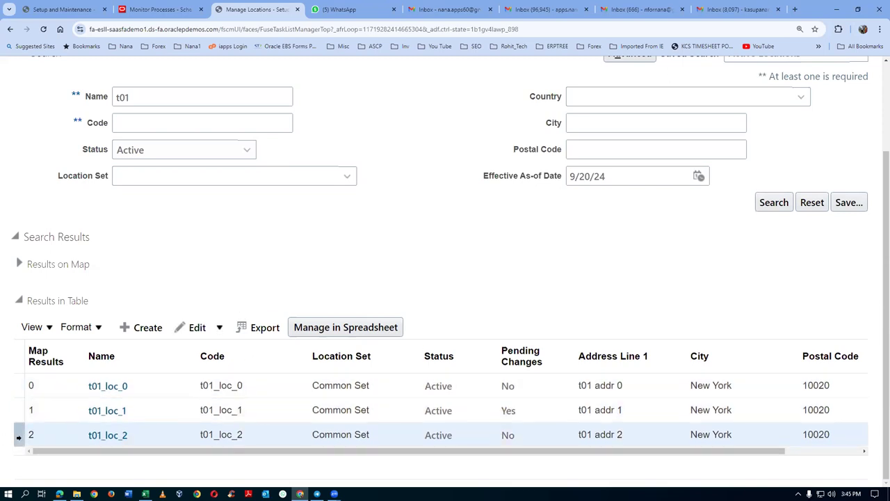
left_click(219, 327)
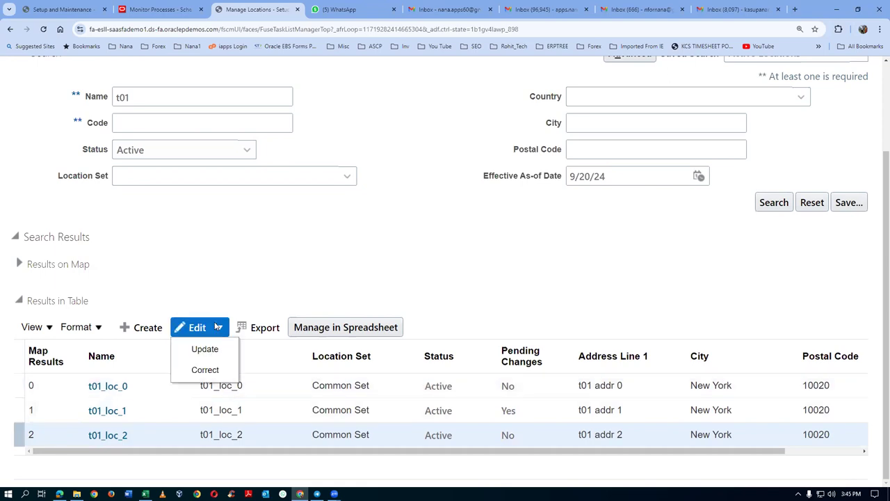
left_click(209, 352)
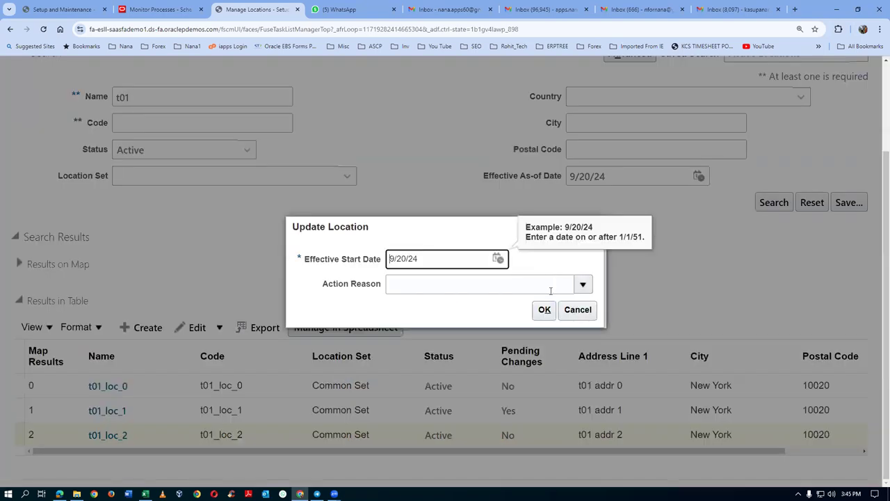
left_click(543, 309)
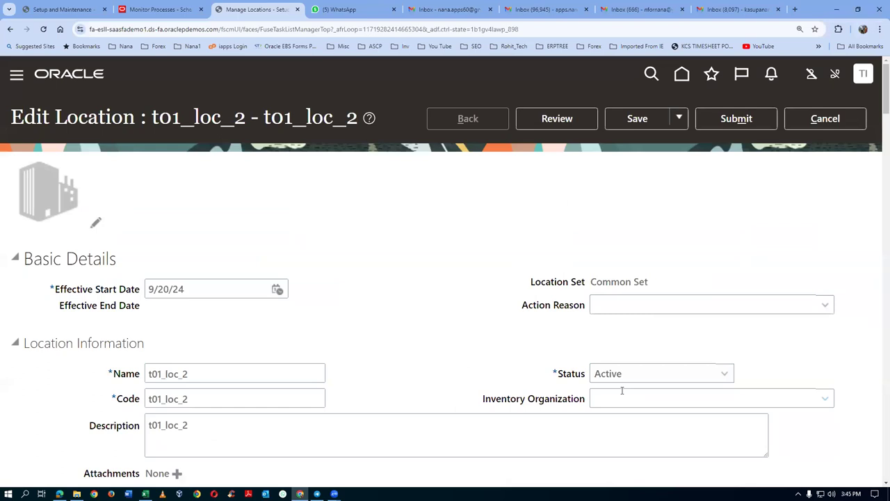
left_click(620, 396)
type("t01")
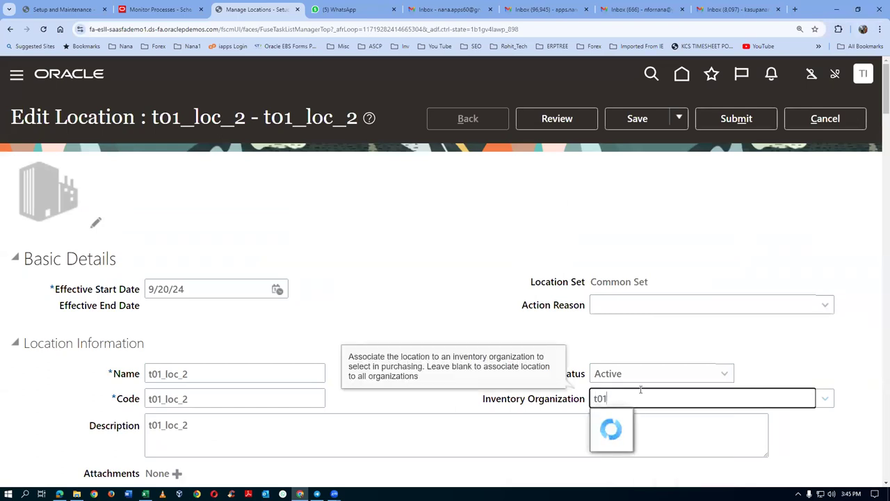
left_click(649, 331)
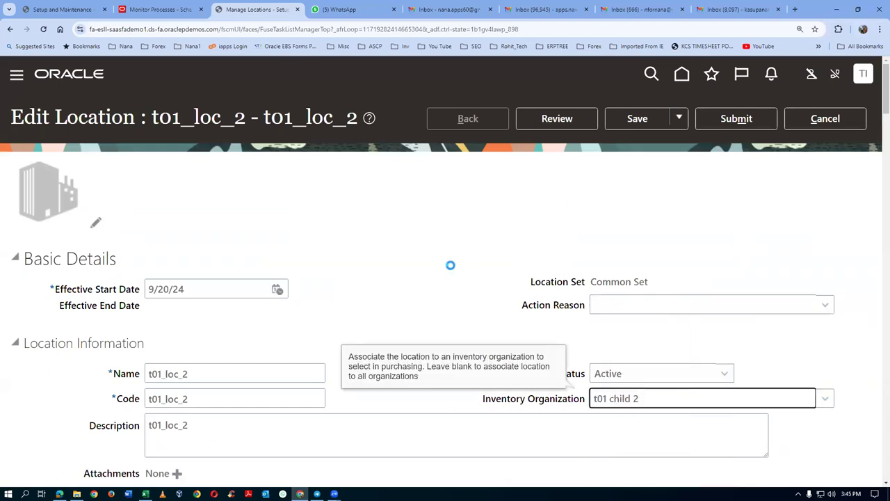
left_click(589, 200)
Submit and confirm the update of location t01_loc_2, and leave the Manage Locations page.
left_click(754, 118)
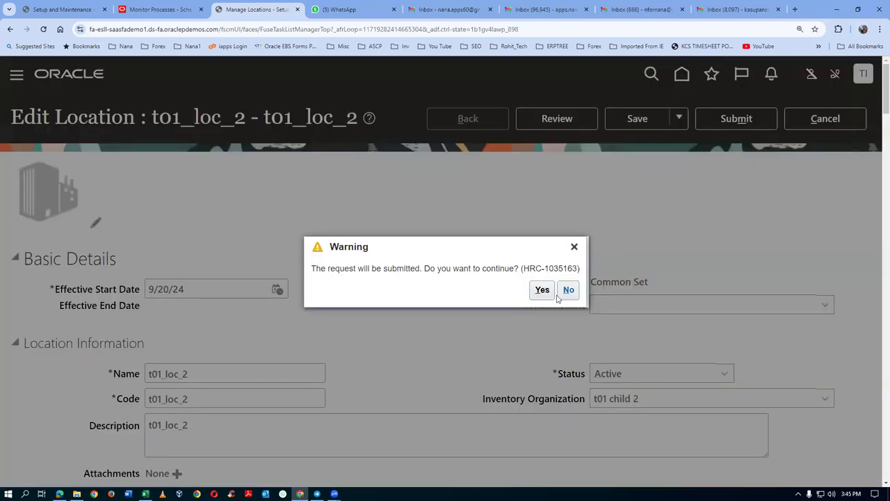
left_click(542, 290)
left_click(483, 290)
left_click(838, 117)
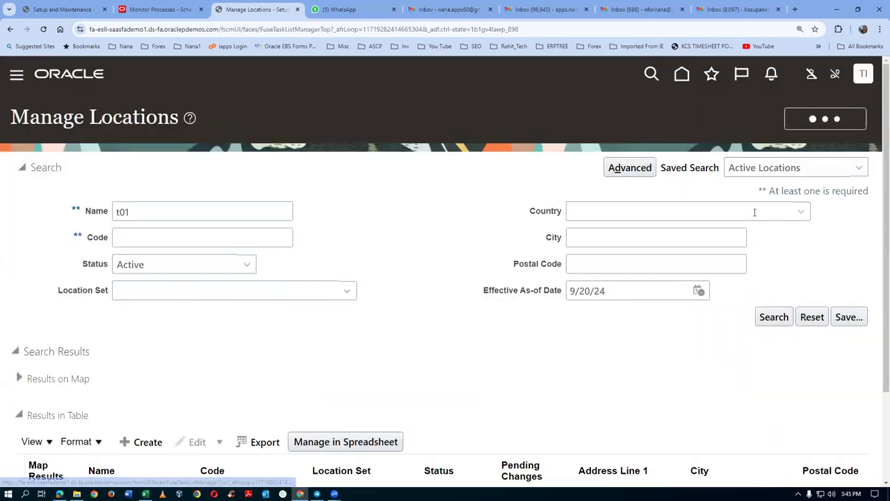
Switch to the Fusion_Procurement_Work_Sheet workbook in Excel and copy the task name Manage Subinventories and Locators from cell E59.
key("alt+Tab")
key("alt+Tab")
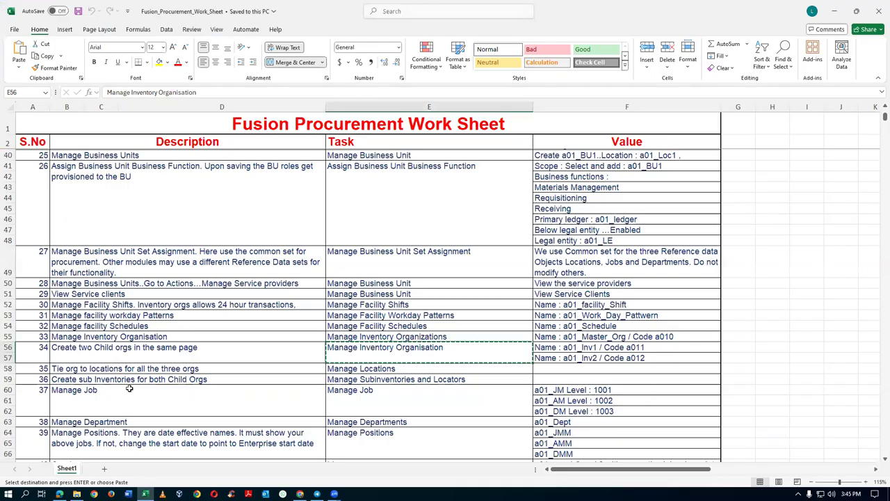
left_click(6, 368)
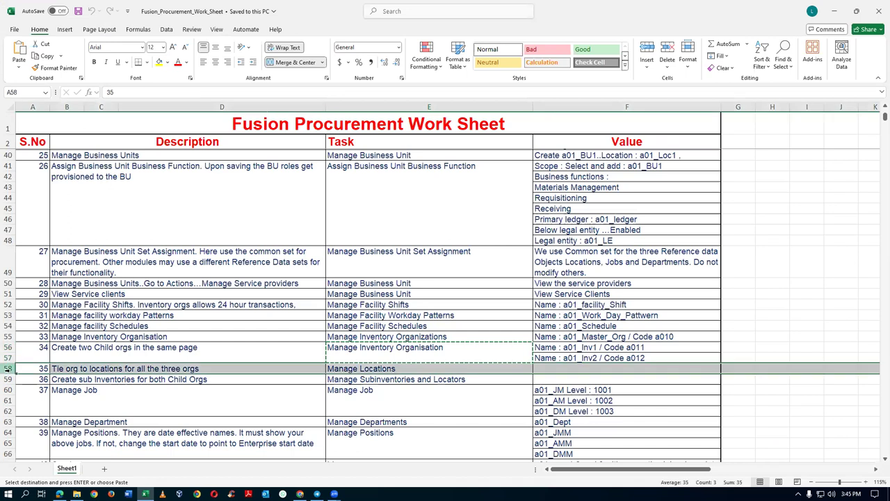
left_click(100, 380)
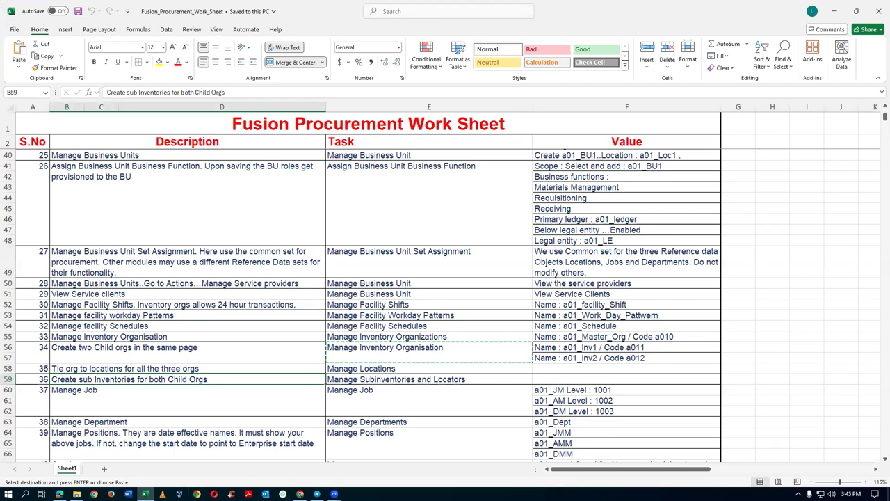
left_click(418, 379)
key("ctrl+c")
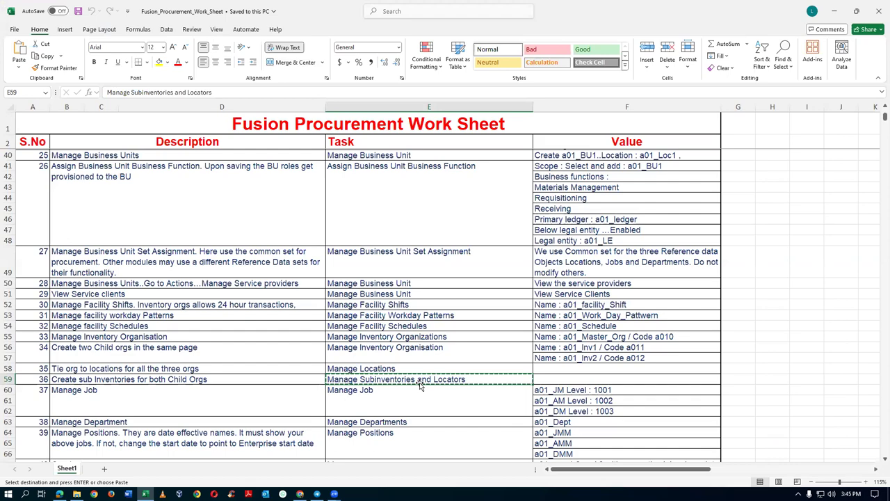
Return to Oracle Fusion in the browser, search the setup tasks for Manage Subinventories and Locators, and open that task.
key("alt+Tab")
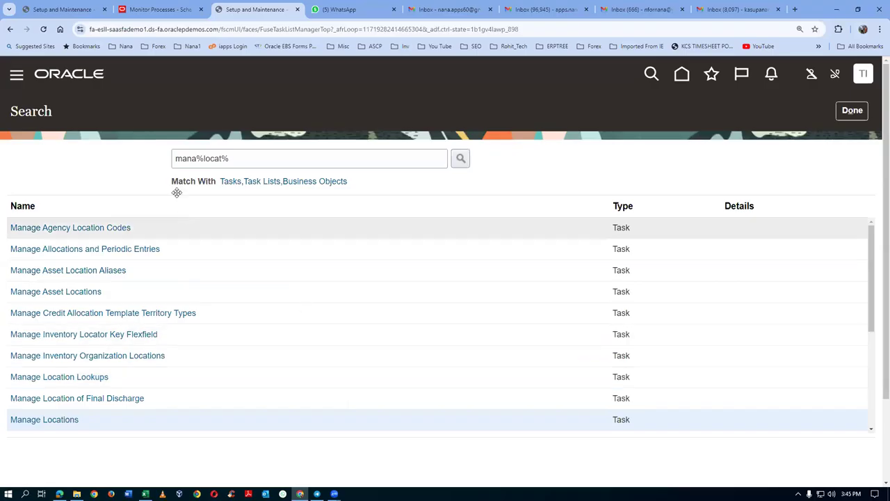
left_click_drag(262, 157, 42, 201)
key("ctrl+v")
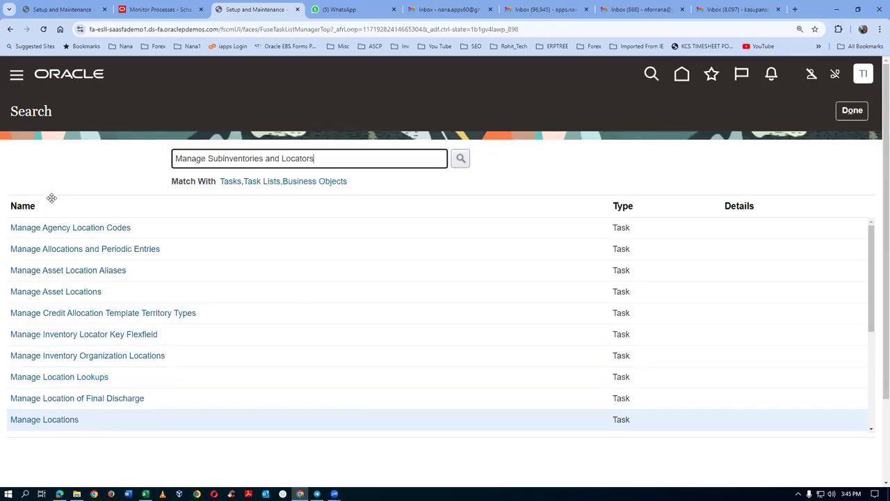
key("Return")
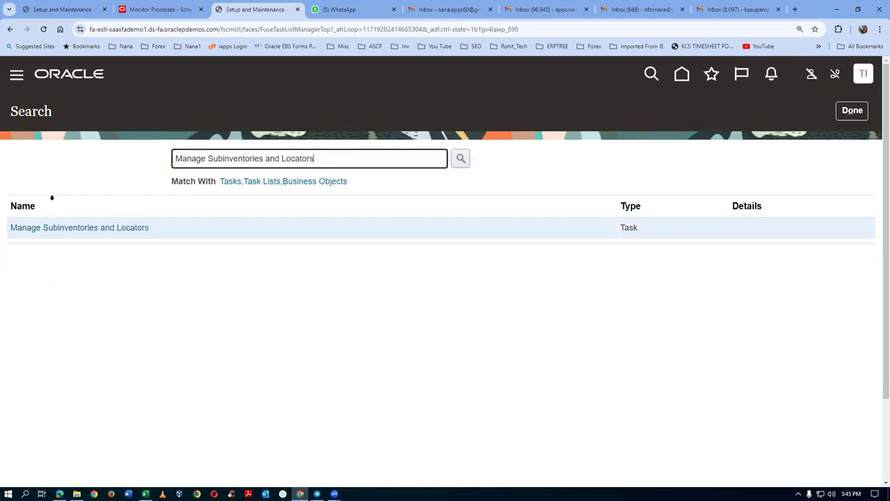
left_click(87, 227)
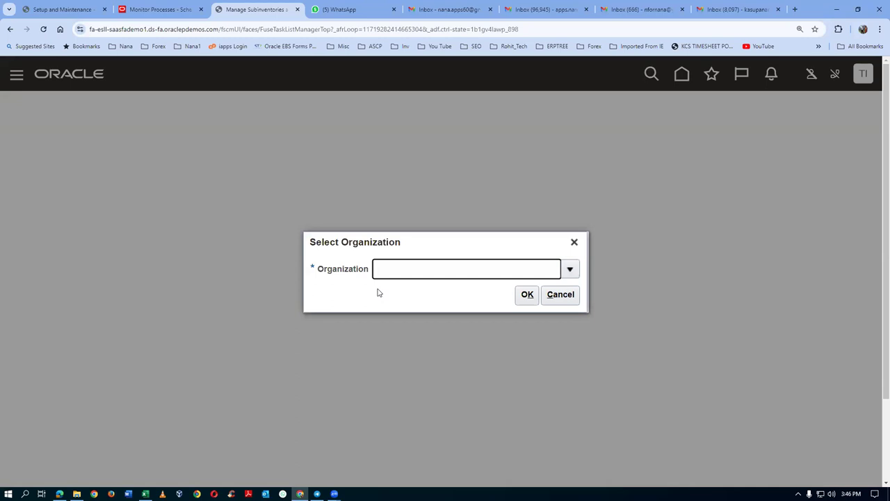
Select inventory organization T011 for managing its subinventories.
type("T011")
key("Tab")
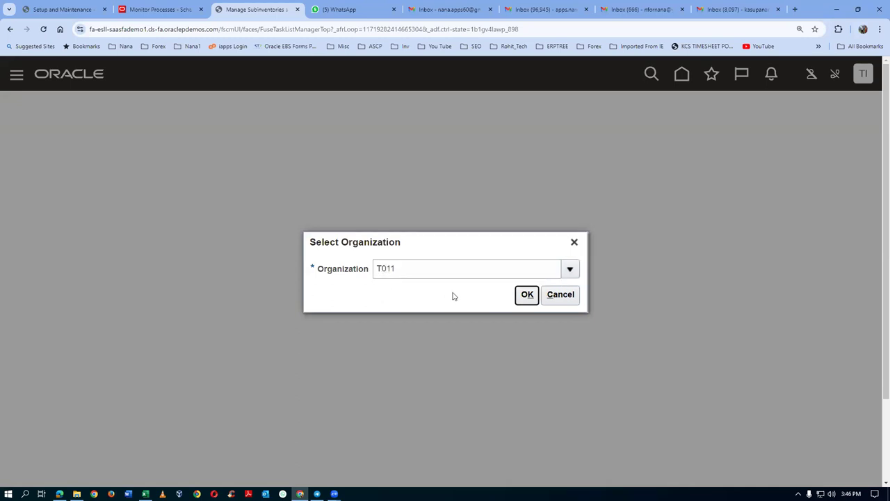
left_click(527, 294)
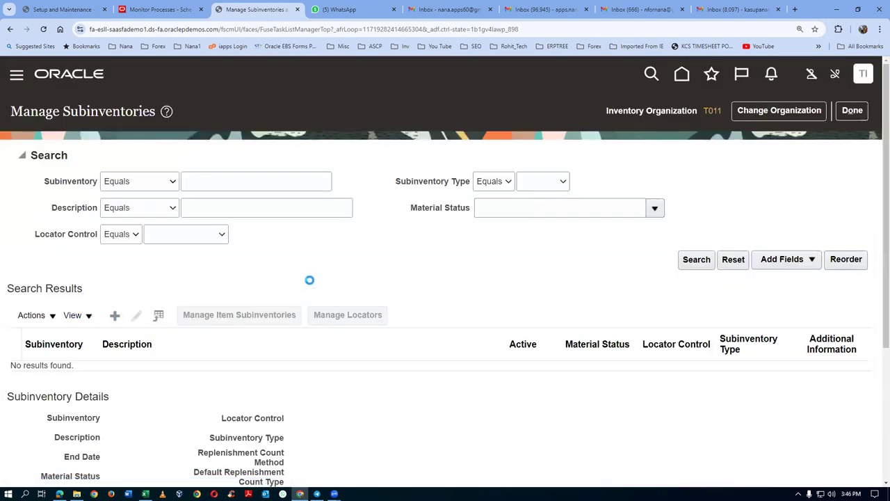
Start a new subinventory for organization T011 with FGS as both its name and description.
left_click(194, 179)
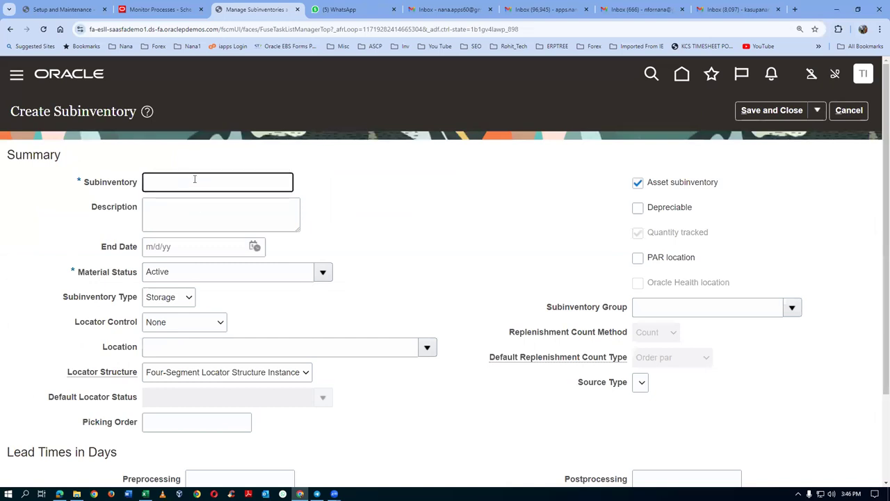
type("FGS")
left_click(165, 209)
type("FGS")
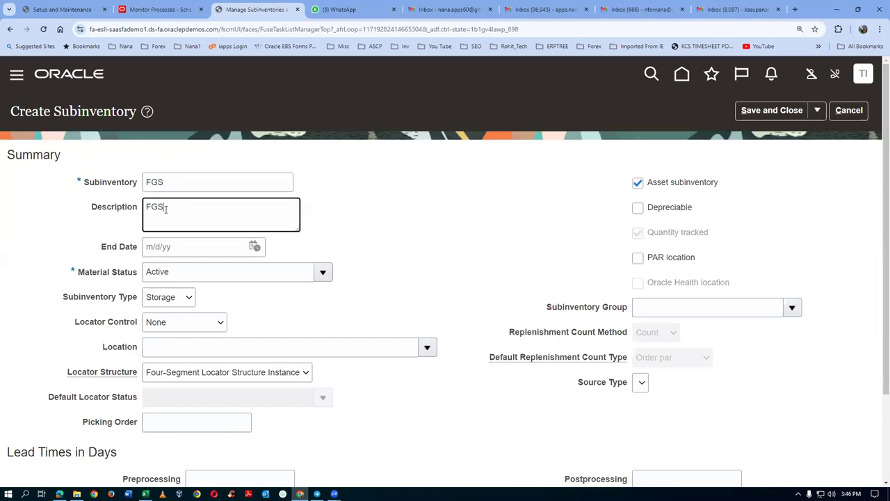
Set the FGS subinventory's location to t01_loc_1, save and close it, and acknowledge the confirmation.
left_click(167, 347)
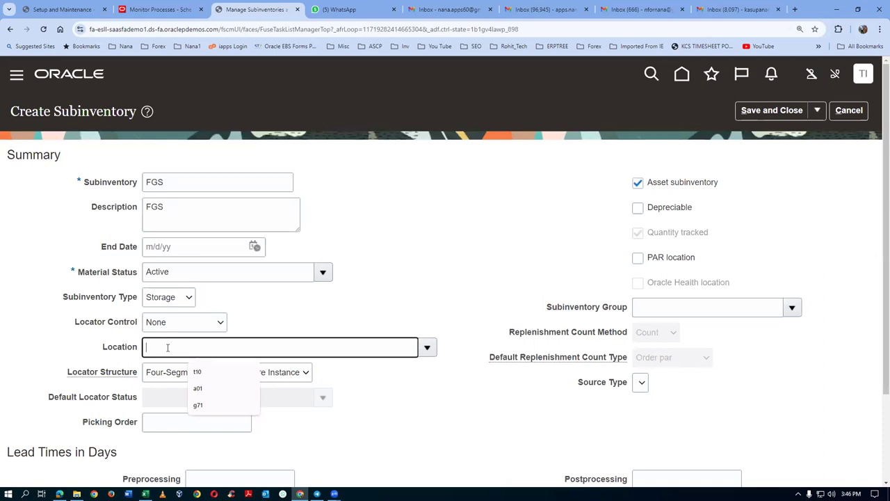
type("t01")
key("Tab")
type("_loc_1")
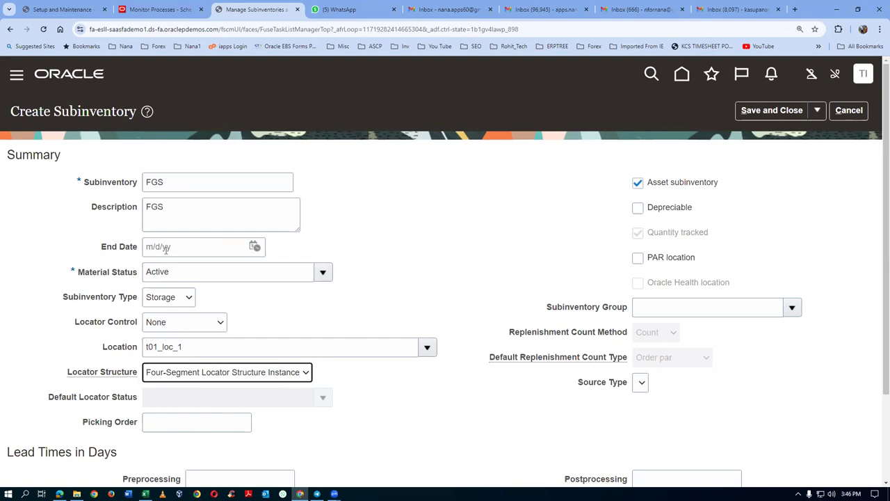
left_click(758, 110)
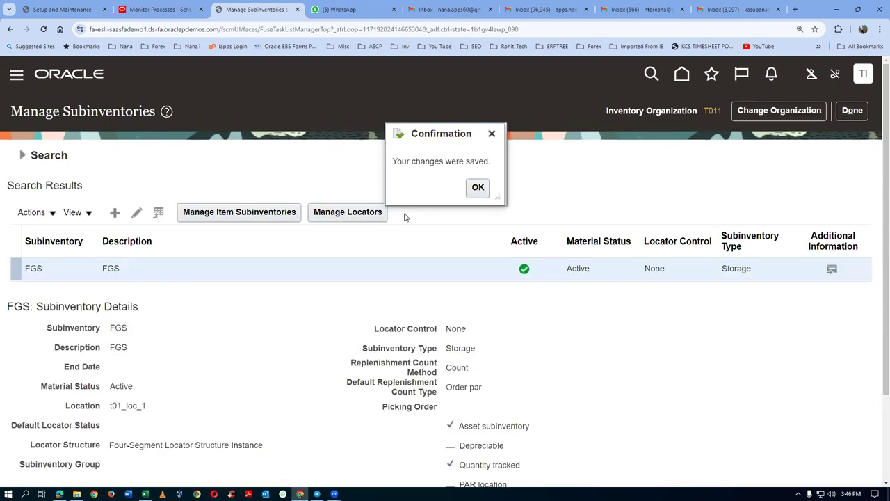
left_click(473, 186)
Start another subinventory for T011 with STAGE as both its name and description.
left_click(115, 212)
left_click(200, 183)
type("ST")
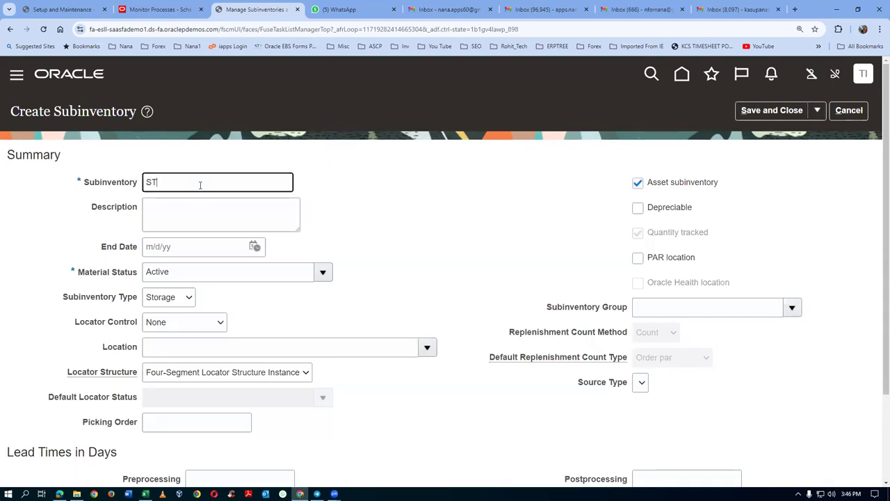
type("AGE")
key("ctrl+a")
key("ctrl+c")
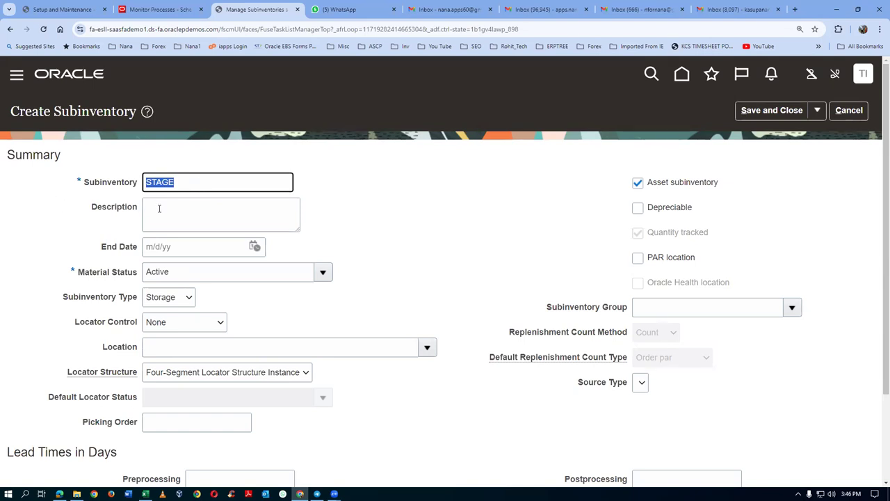
left_click(158, 209)
key("ctrl+v")
Set the STAGE subinventory's location to t01_loc_1, save and close it, and acknowledge the confirmation.
left_click(165, 349)
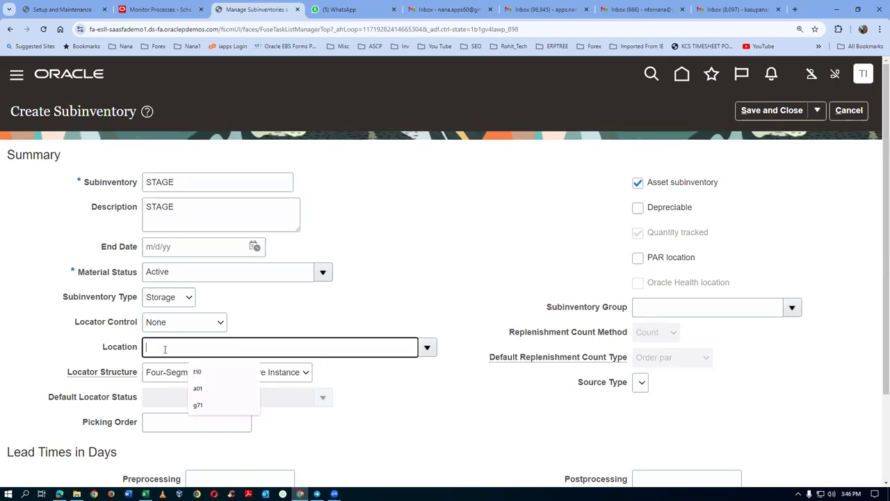
type("t01")
key("Tab")
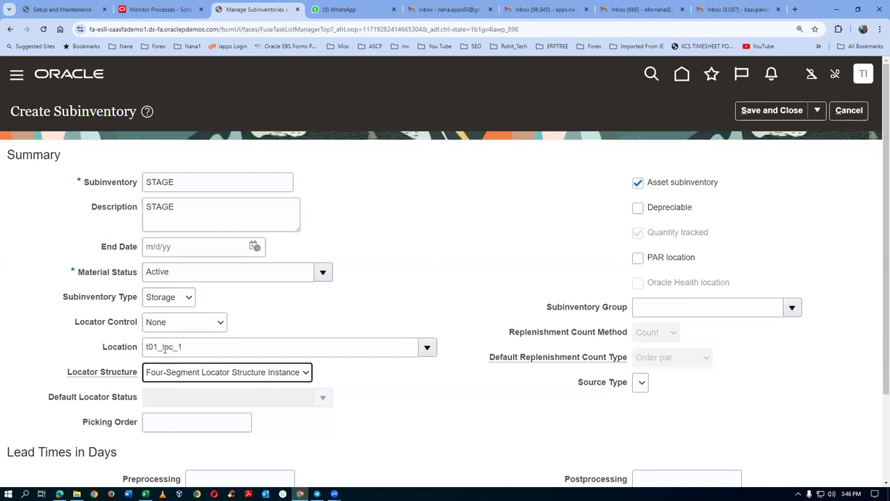
left_click(772, 109)
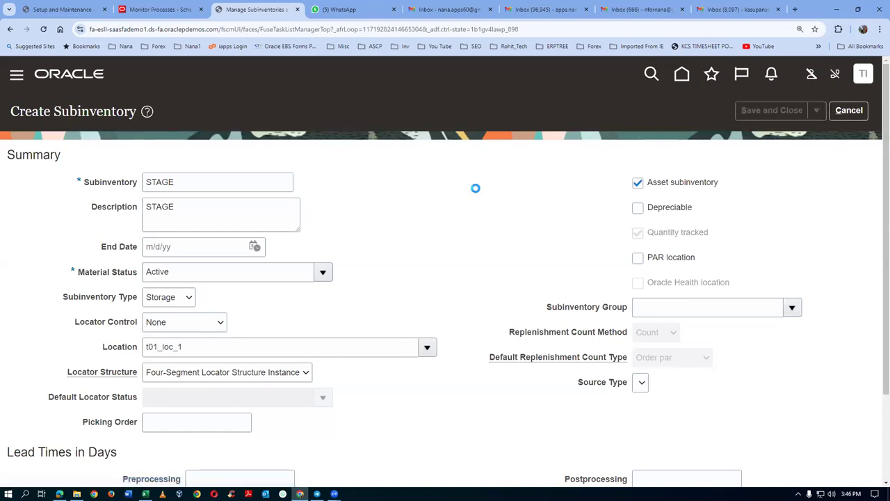
left_click(477, 189)
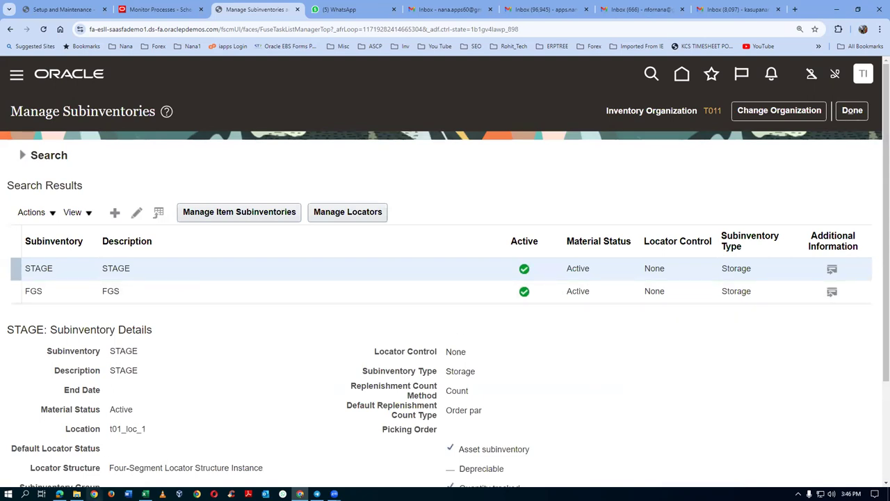
Switch to File Explorer, clear the existing search, and look through the Fusion_Inventory_Documentation folder for the movement documents.
mouse_move(76, 493)
left_click(77, 493)
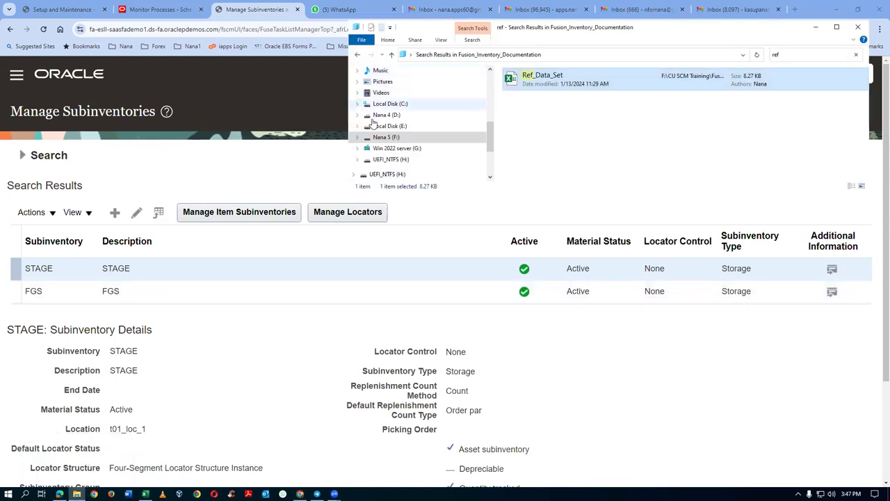
left_click(815, 54)
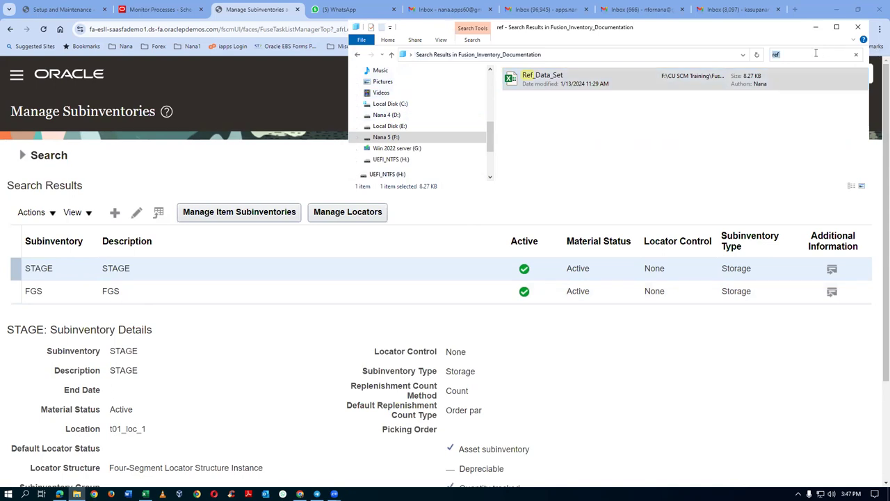
key("BackSpace")
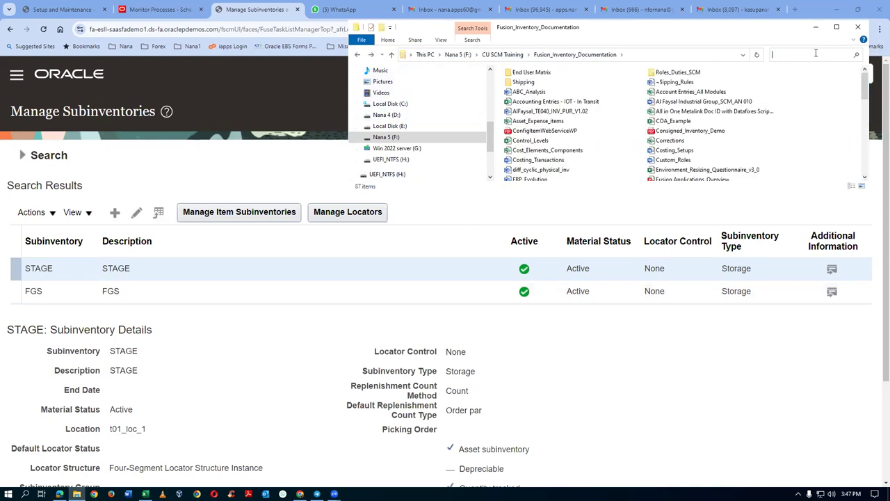
scroll(599, 142, "down", 3)
left_click(599, 137)
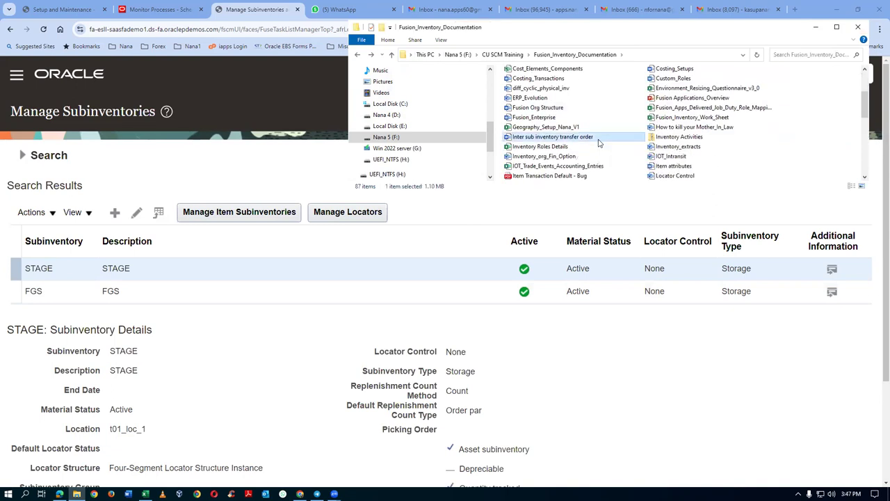
scroll(599, 142, "down", 5)
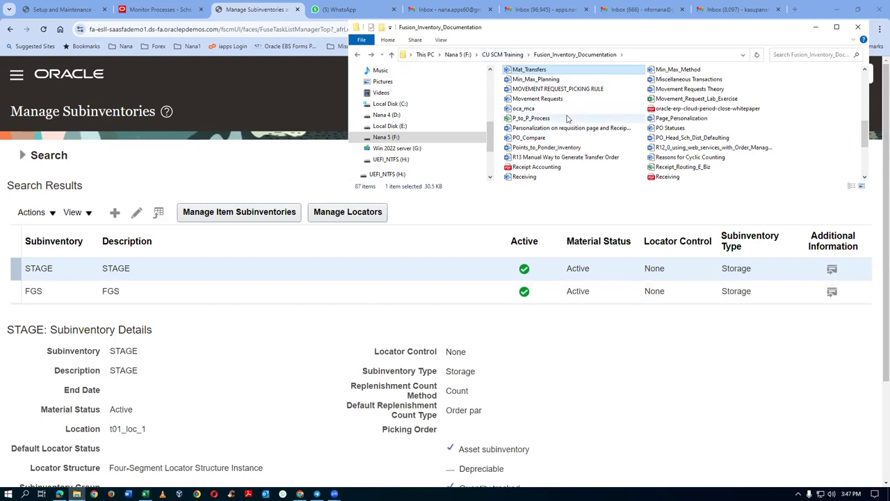
scroll(567, 119, "up", 1)
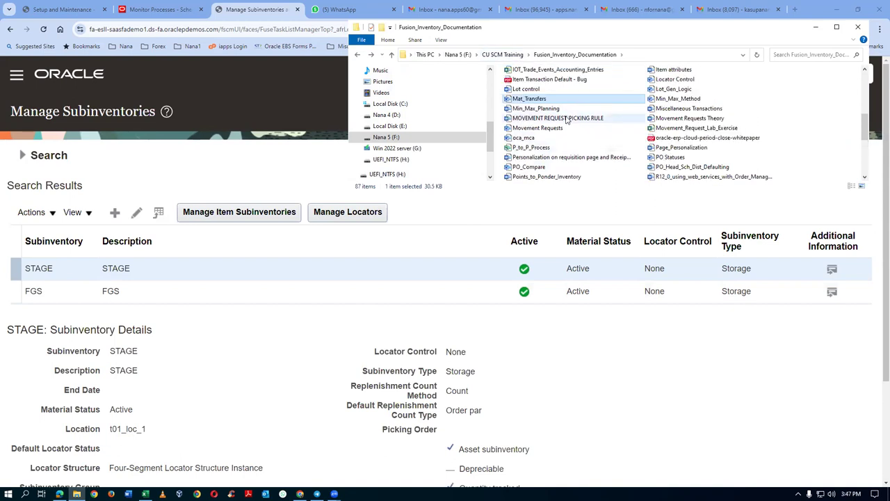
left_click(566, 109)
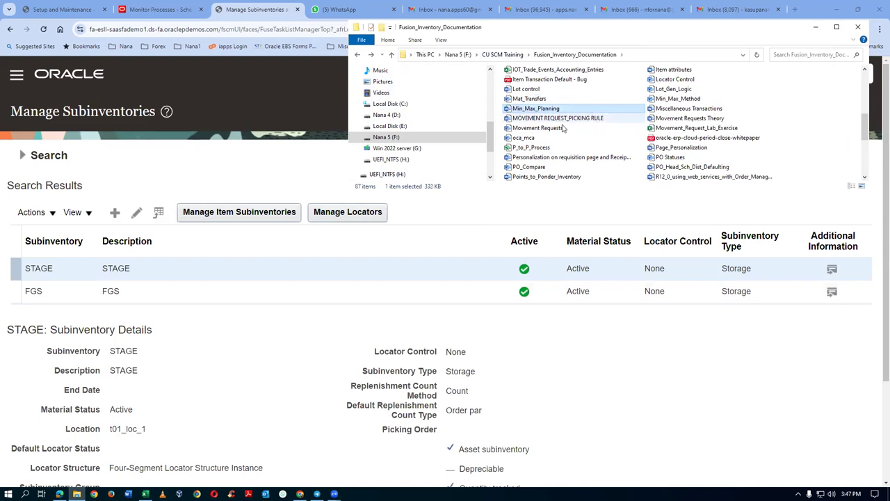
left_click(563, 128)
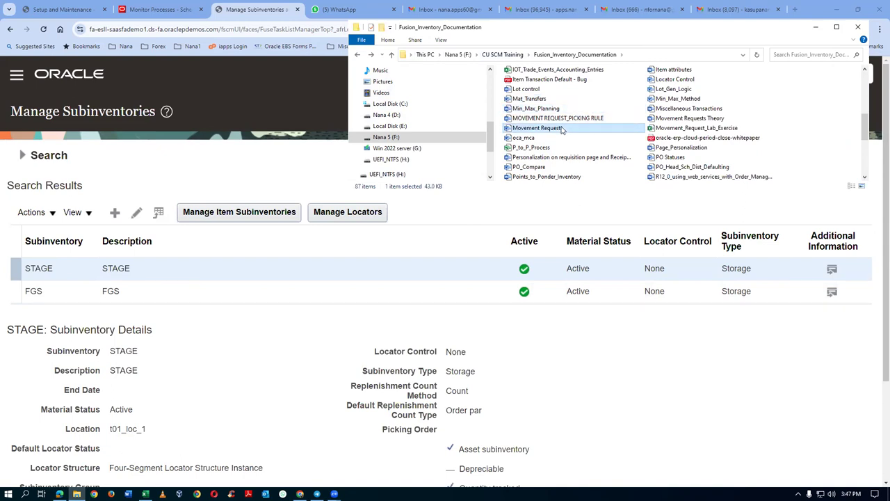
Search the Fusion_Inventory_Documentation folder for "mov" and open the Move Orders document in Word.
left_click(776, 54)
type("mov")
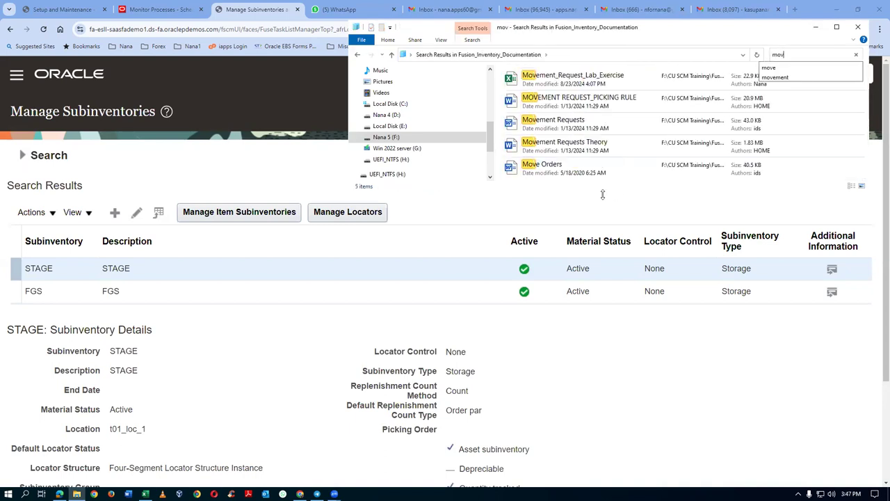
left_click(573, 178)
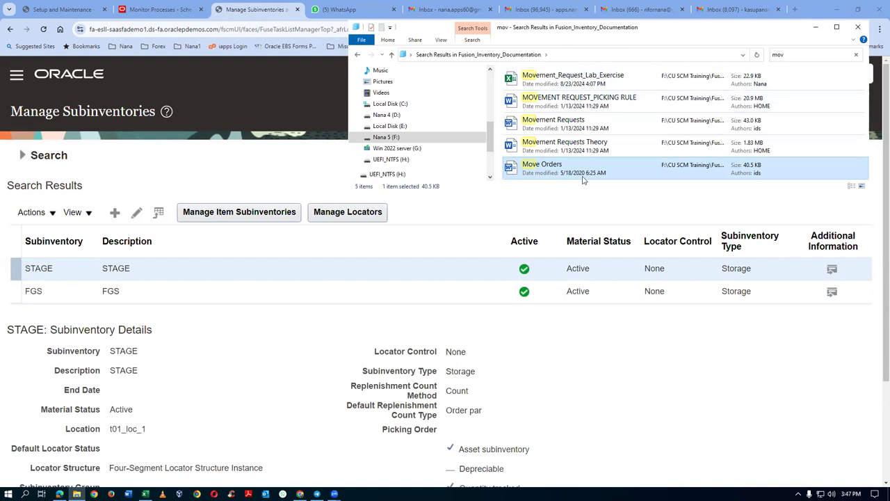
double_click(581, 173)
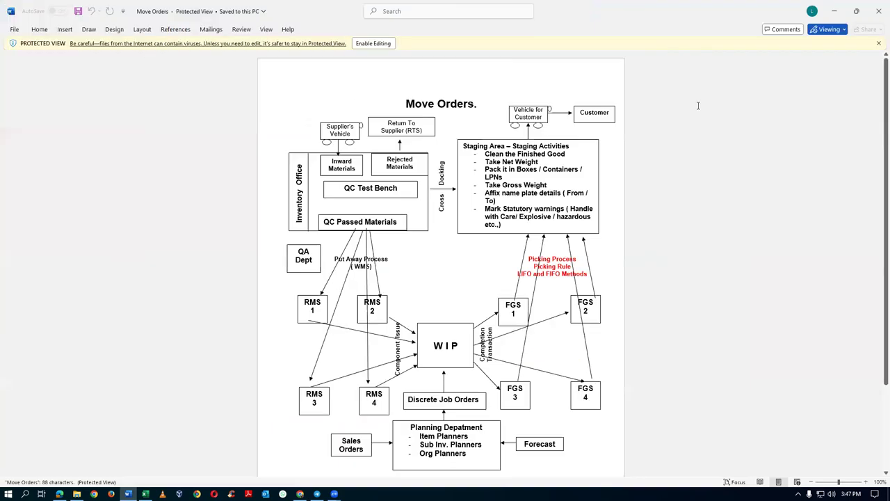
Examine the Move Orders flow diagram, including the WIP block and the planning department section.
left_click(708, 85)
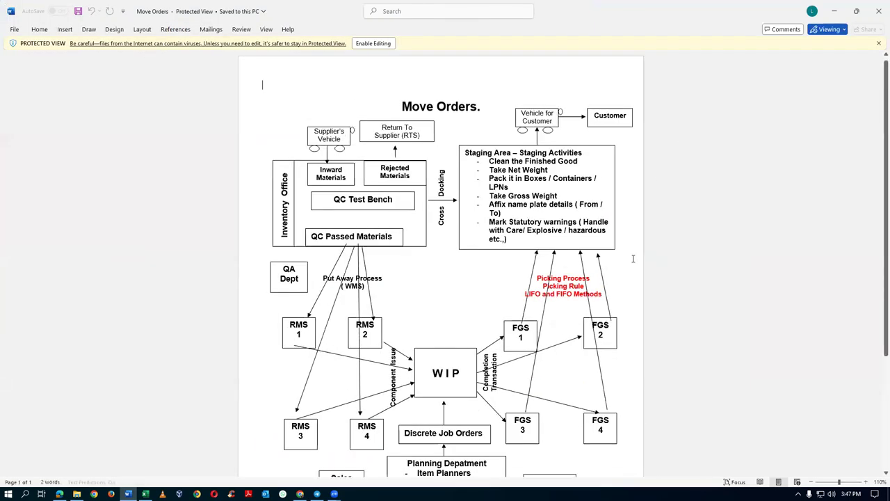
scroll(633, 258, "down", 1)
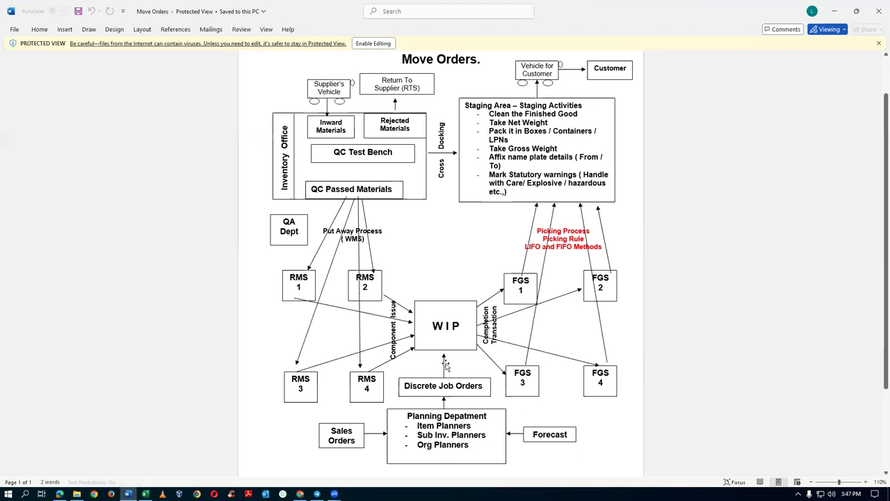
left_click_drag(432, 324, 459, 328)
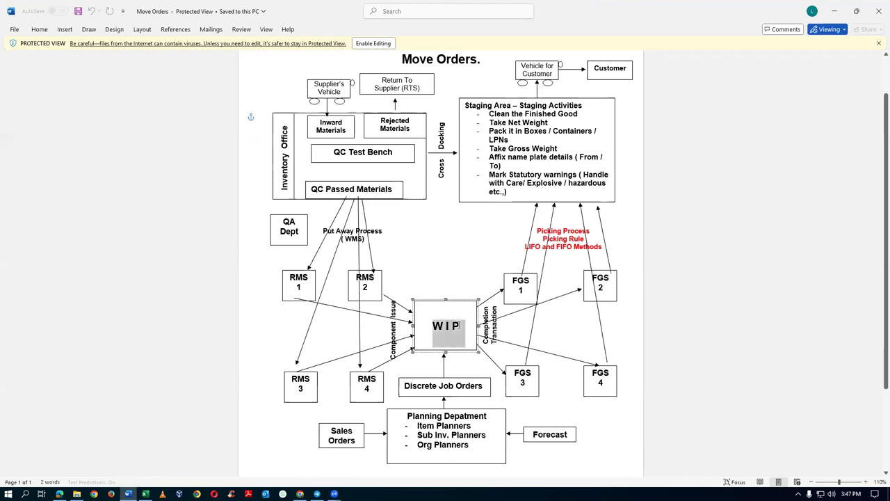
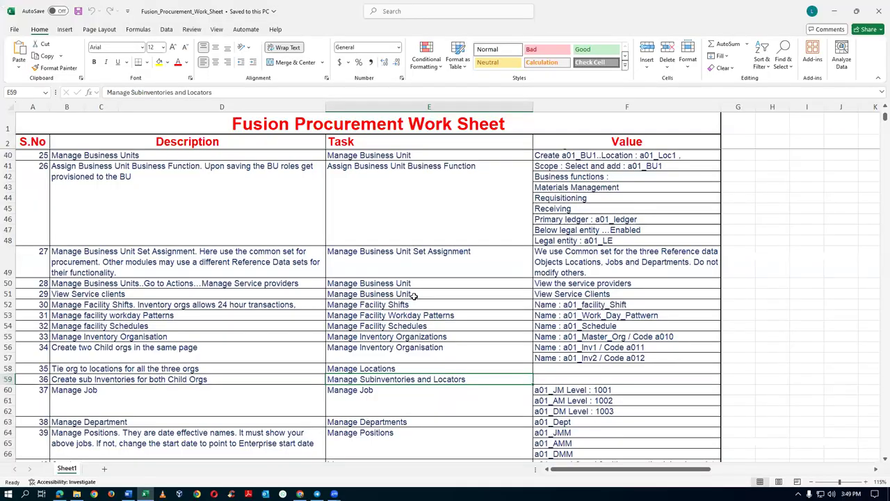
Review the Manage Job task in row 60 of the Fusion_Procurement_Work_Sheet workbook in Excel.
left_click(419, 315)
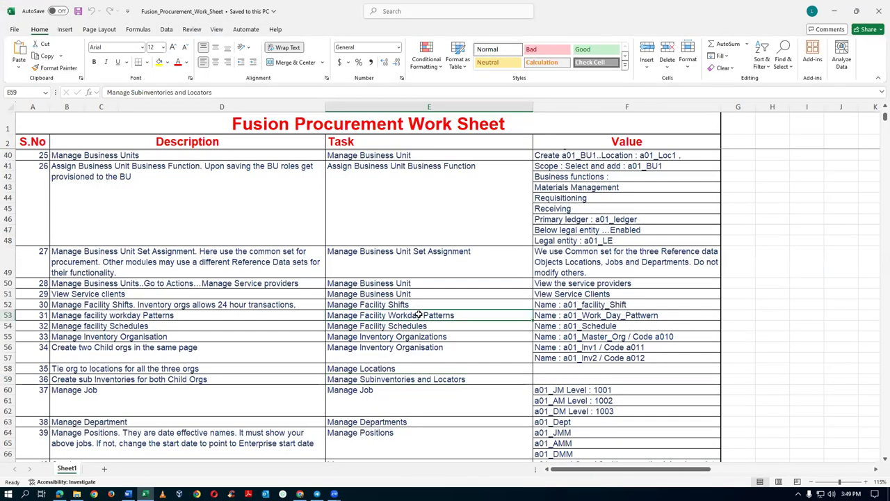
scroll(419, 316, "down", 2)
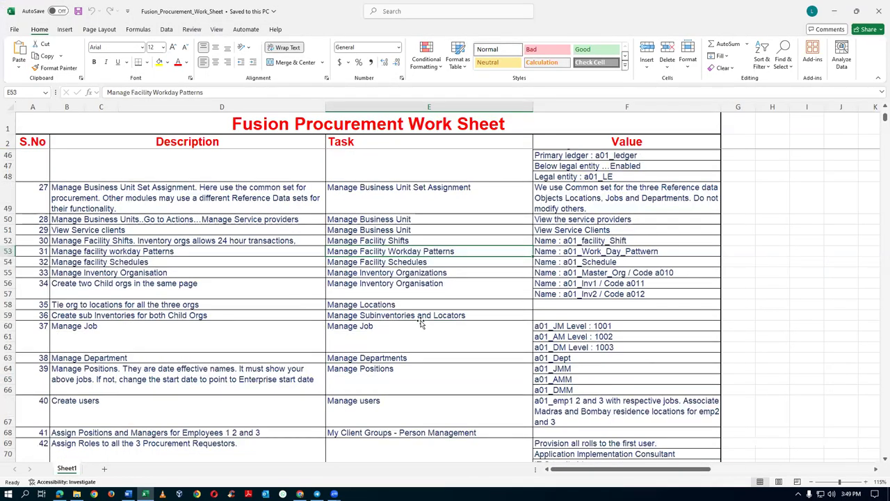
left_click(219, 354)
left_click(375, 338)
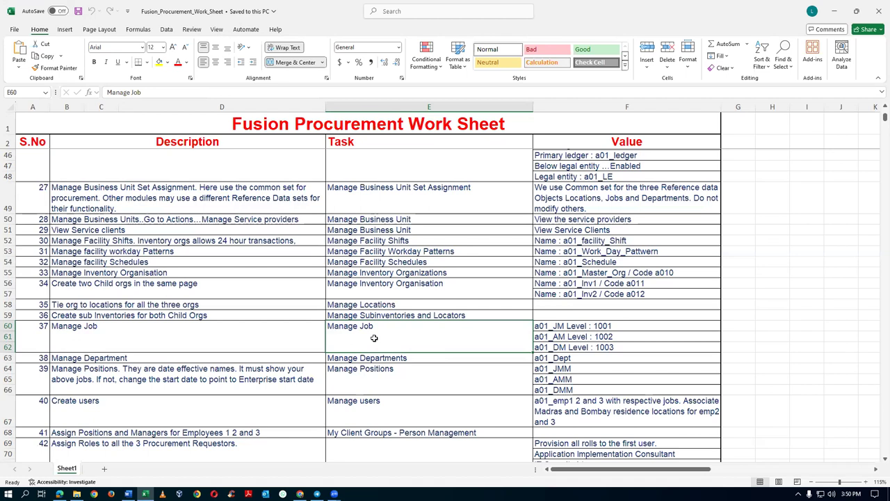
left_click(235, 338)
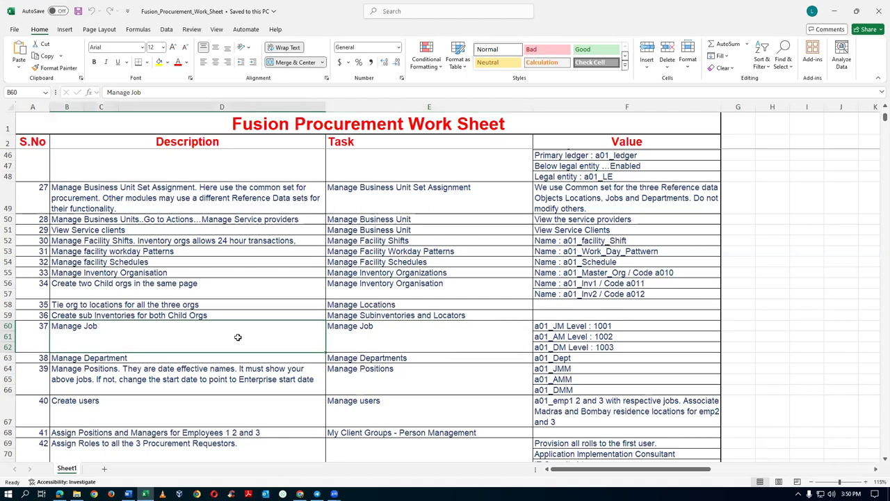
left_click(386, 344)
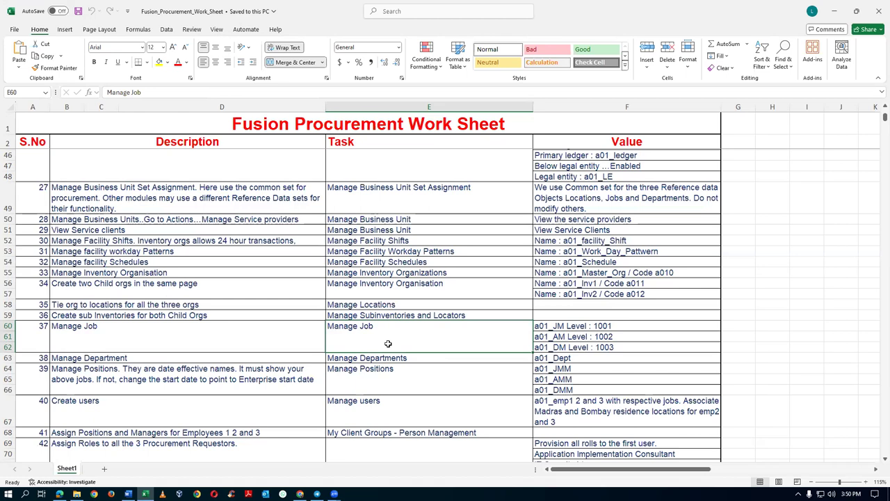
left_click(222, 346)
left_click(385, 339)
left_click(179, 335)
Copy the Manage Job task name from the worksheet, switch to Oracle Fusion in Chrome, search for it and open the Manage Job task.
left_click(418, 325)
key("ctrl+c")
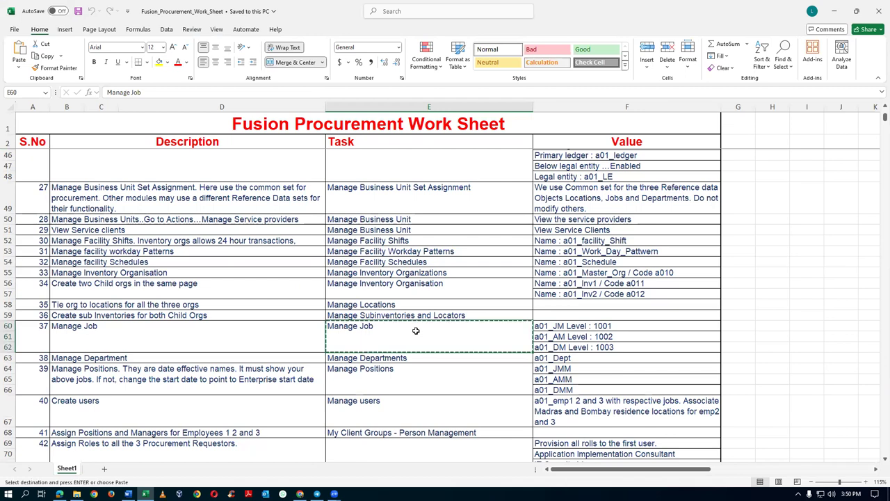
key("alt+Tab")
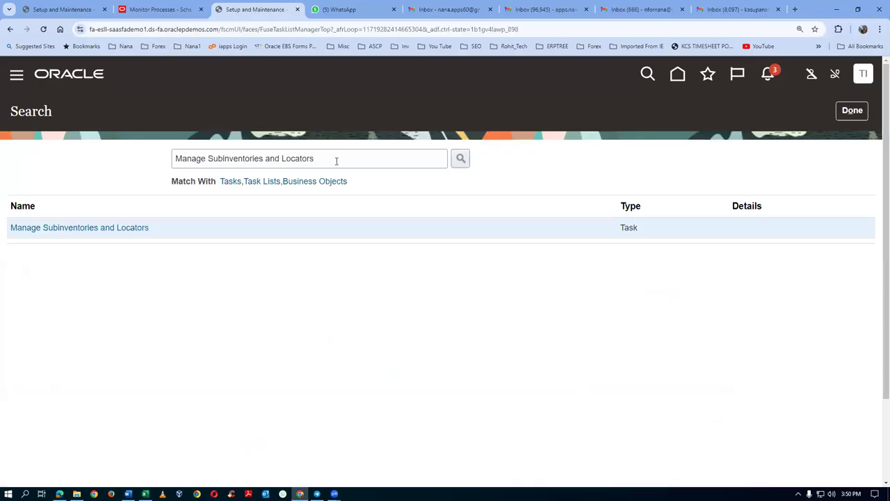
triple_click(338, 159)
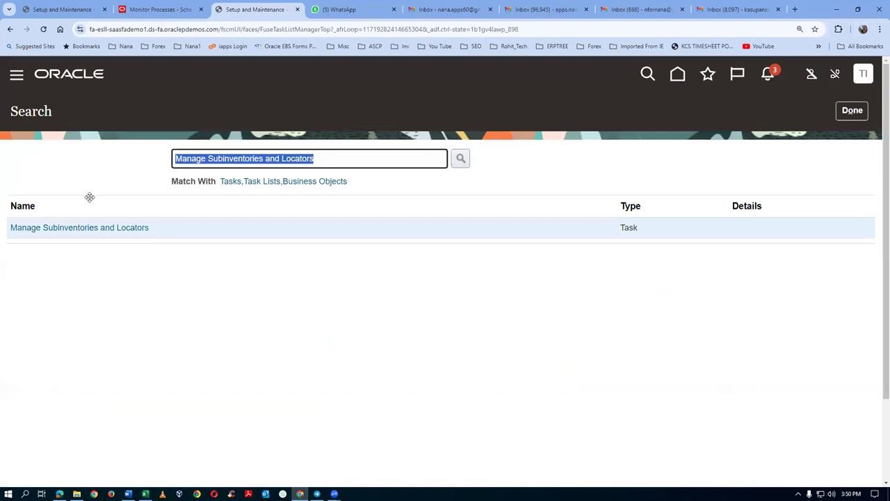
key("ctrl+v")
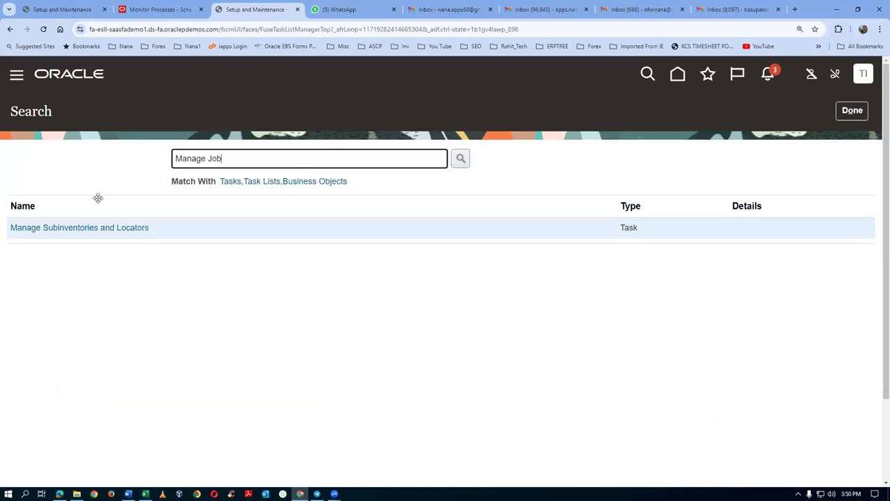
key("Return")
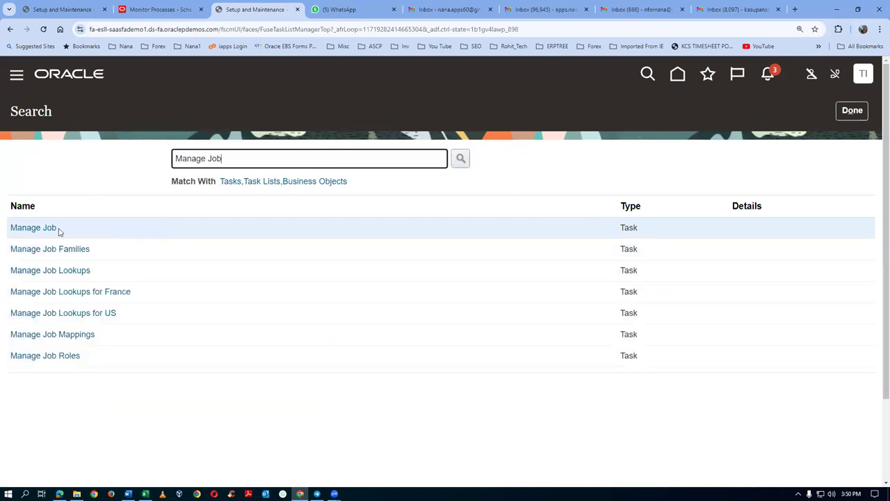
left_click(34, 228)
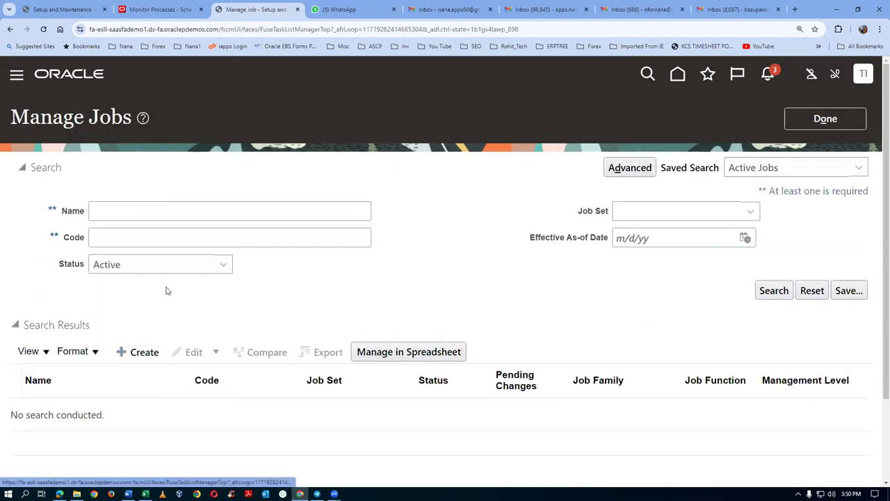
Start creating a new job and review the Job Set field in its basic details.
left_click(121, 351)
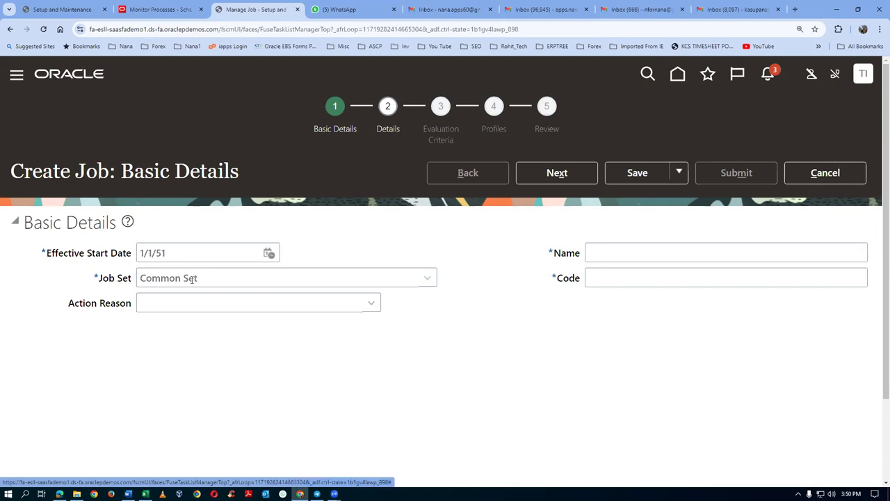
left_click_drag(139, 277, 232, 278)
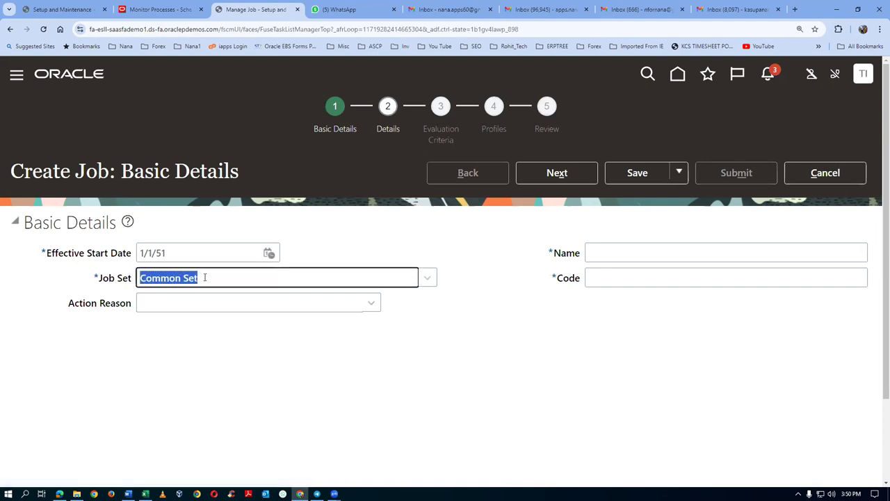
left_click(226, 375)
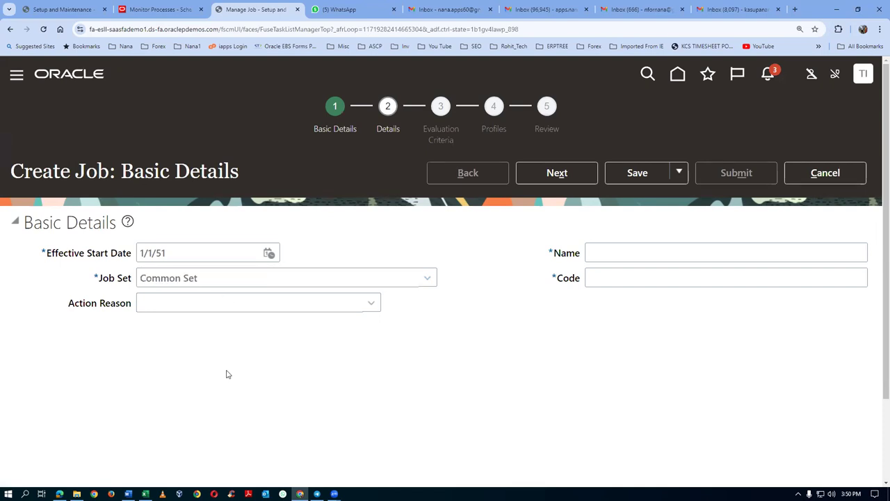
left_click_drag(204, 281, 123, 298)
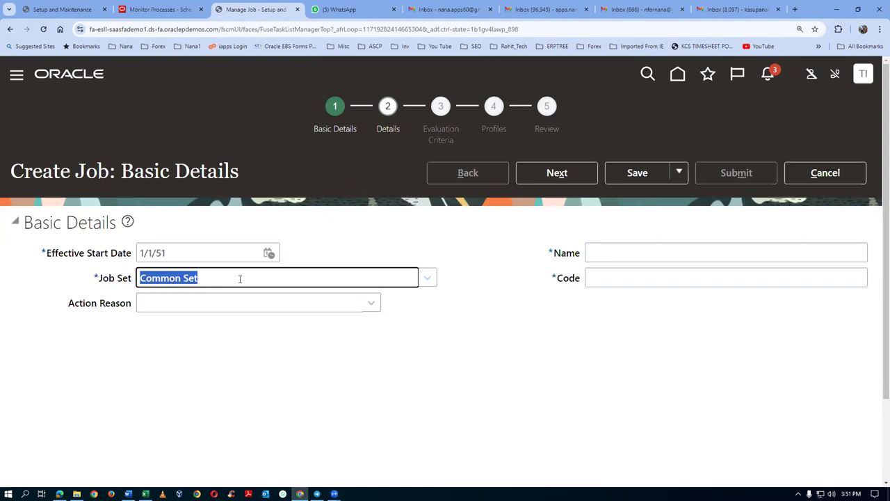
left_click(240, 279)
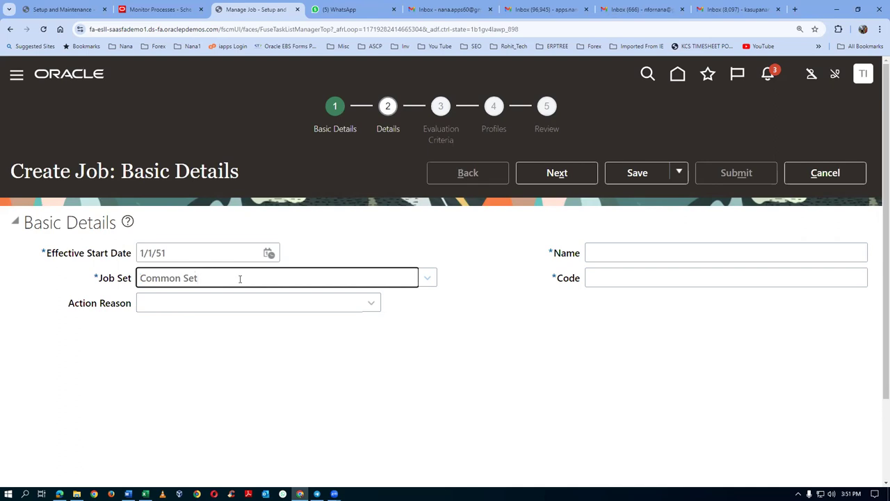
left_click(266, 375)
left_click_drag(221, 278, 141, 280)
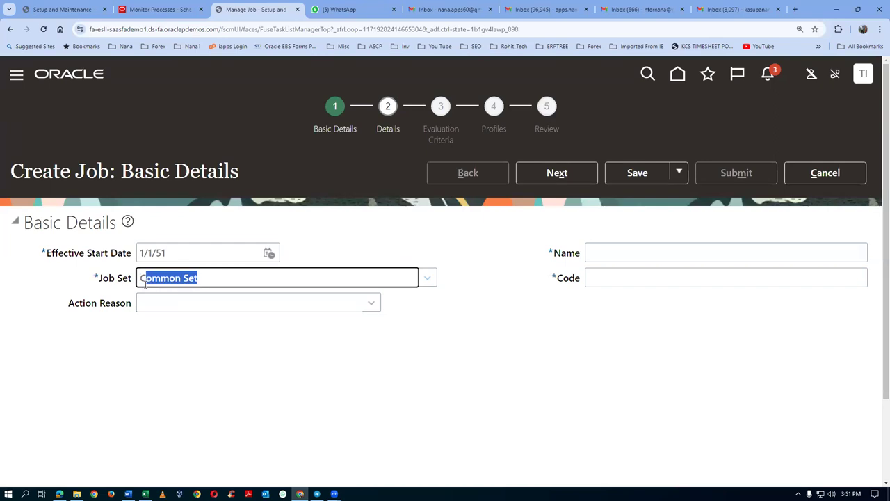
left_click(339, 378)
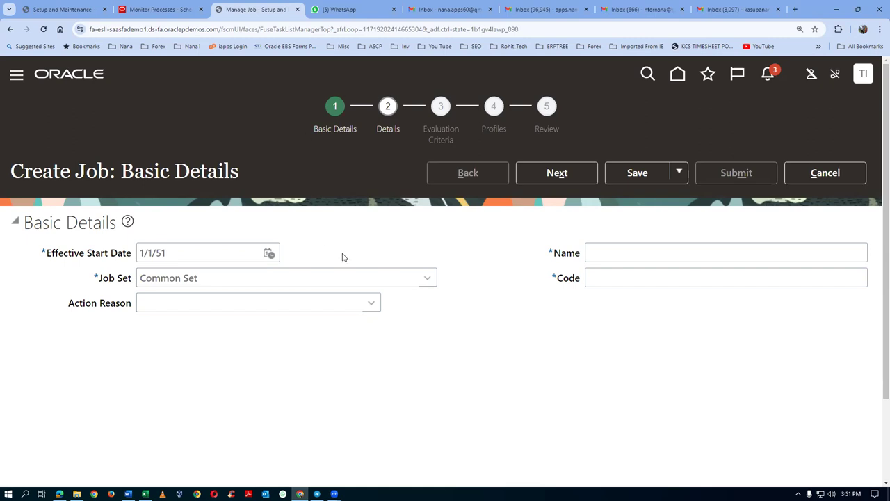
Enter t01_jm as both the name and the code of the new job and continue to the job details.
left_click(607, 255)
type("t0")
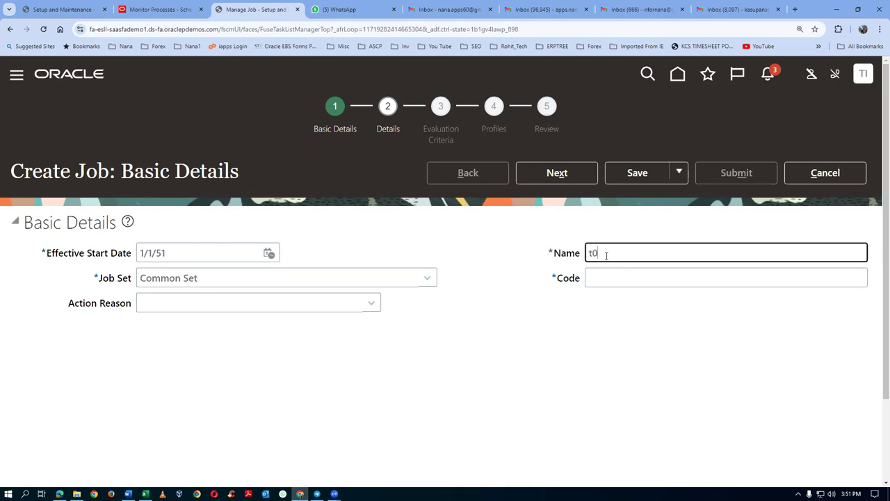
type("1_jm")
key("ctrl+a")
key("ctrl+c")
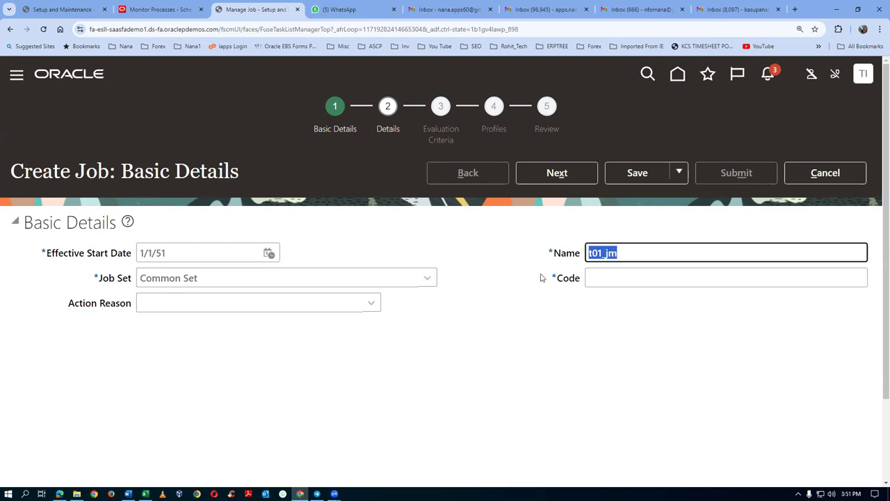
left_click(645, 279)
key("ctrl+v")
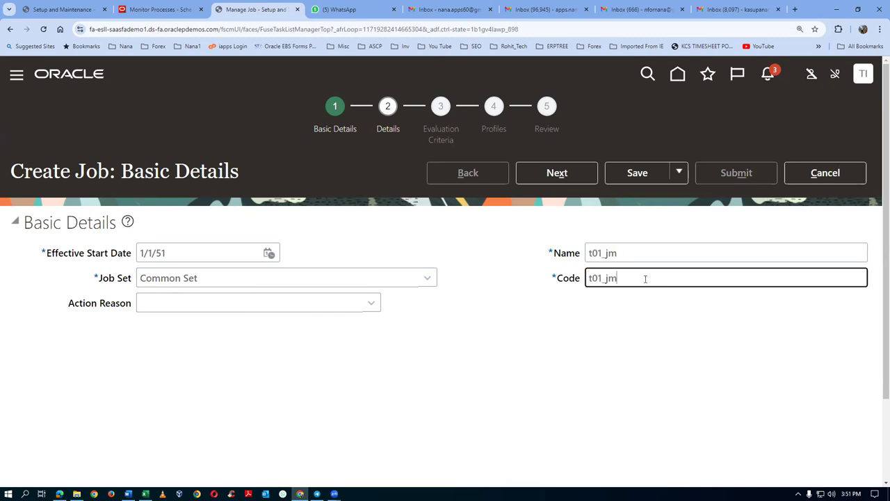
left_click(568, 177)
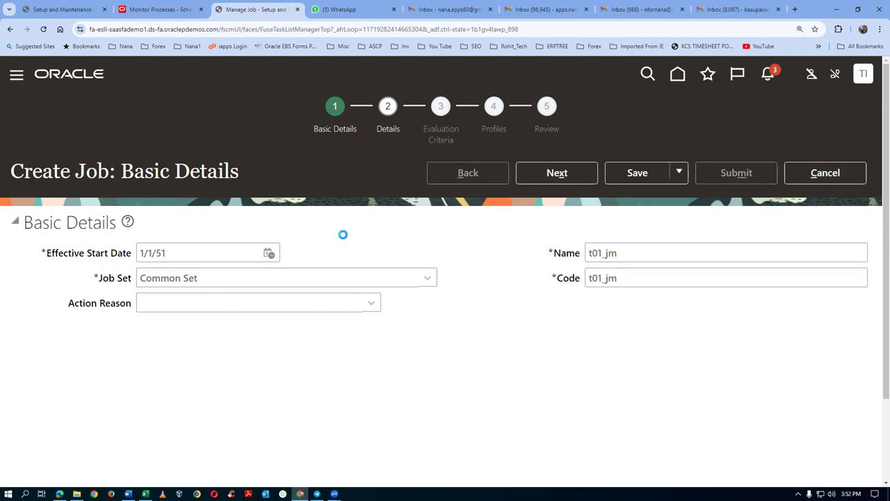
Set the job to Full time and Regular, with level 1001.
scroll(314, 259, "down", 1)
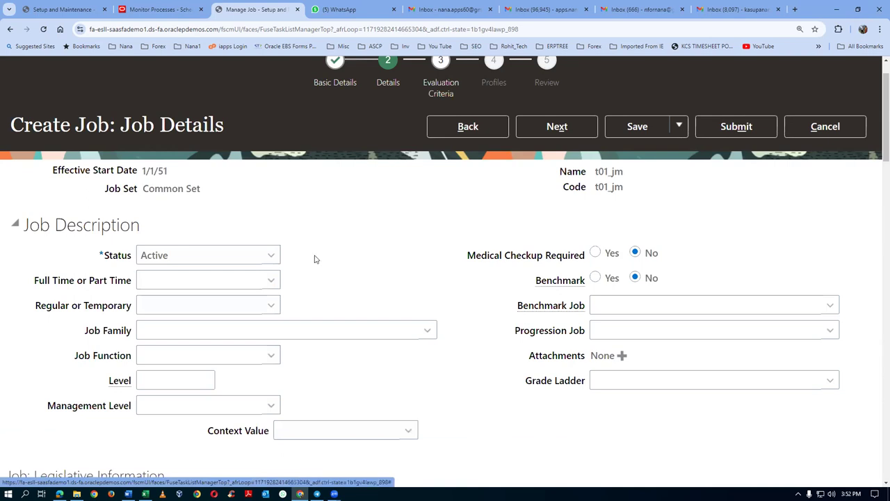
left_click(159, 282)
left_click(160, 319)
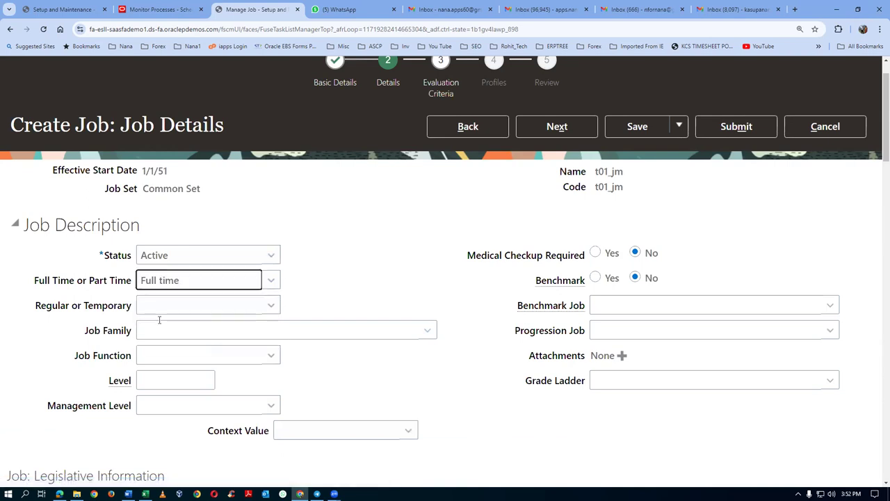
left_click(177, 309)
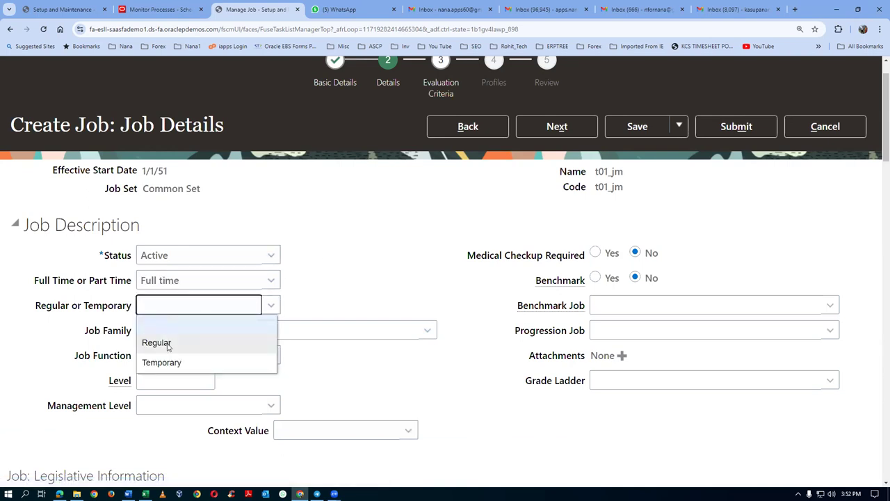
left_click(168, 346)
left_click(154, 381)
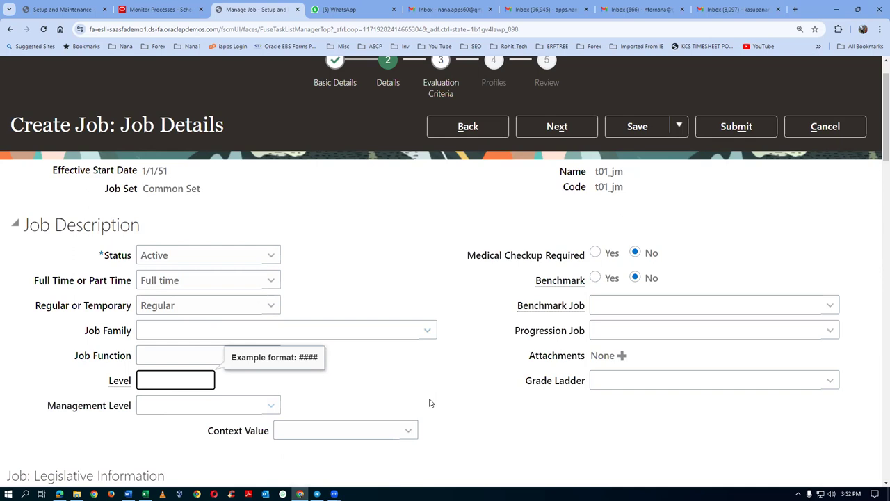
type("001")
left_click(372, 252)
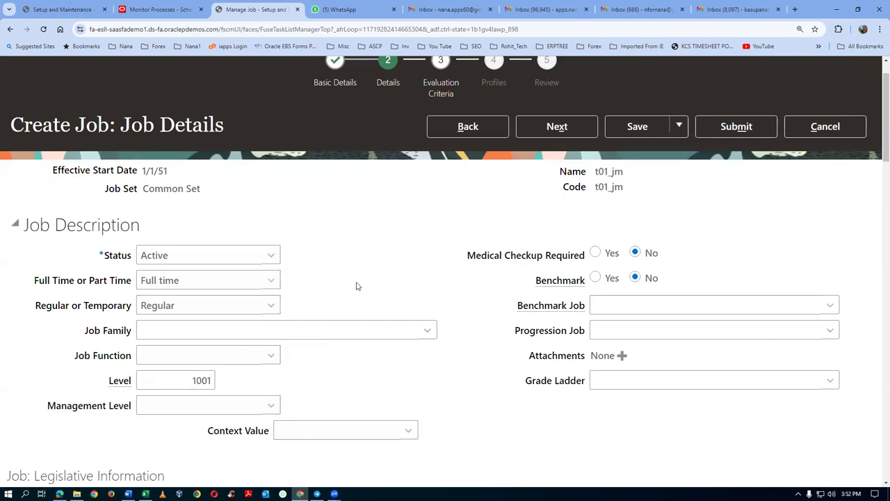
Look through the country-specific legislative information sections and the job description fields of the job details.
scroll(356, 286, "down", 3)
scroll(357, 290, "down", 2)
scroll(360, 291, "down", 7)
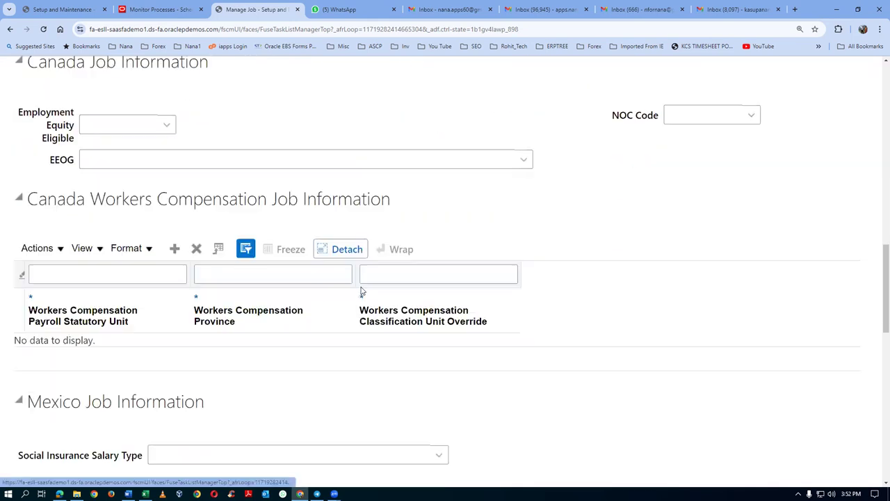
scroll(360, 291, "down", 3)
scroll(361, 291, "up", 7)
scroll(362, 289, "up", 8)
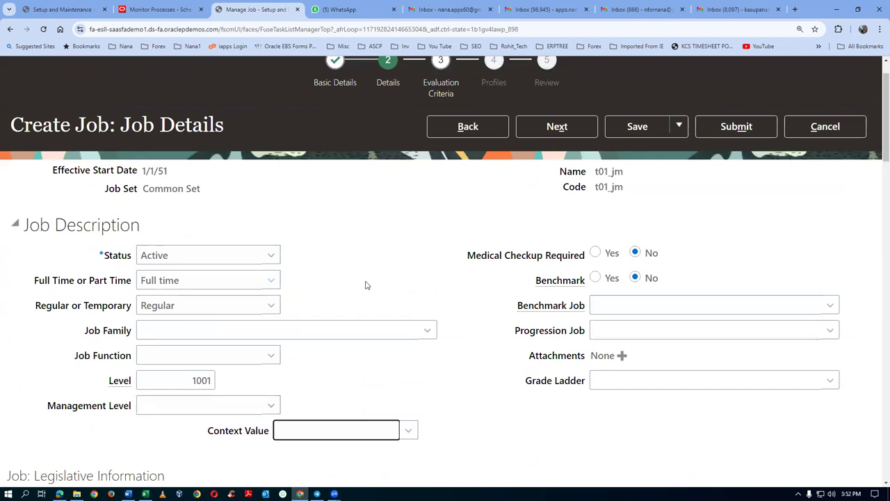
scroll(365, 281, "down", 1)
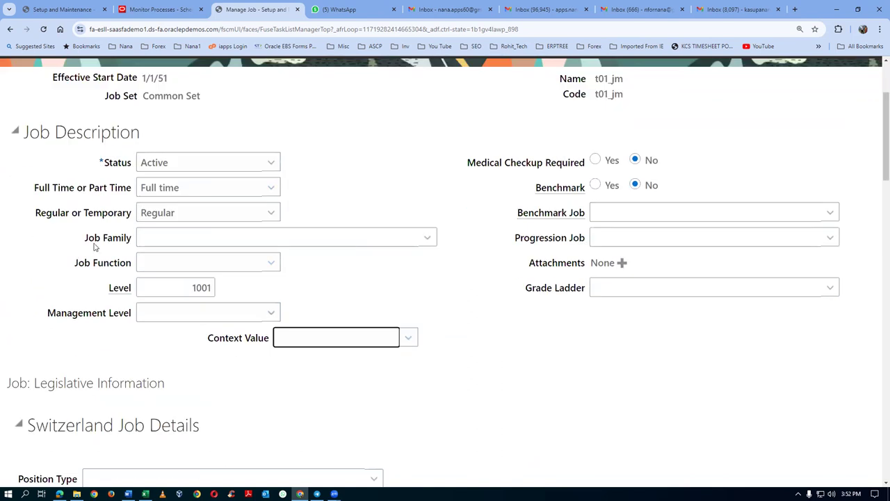
scroll(826, 190, "up", 2)
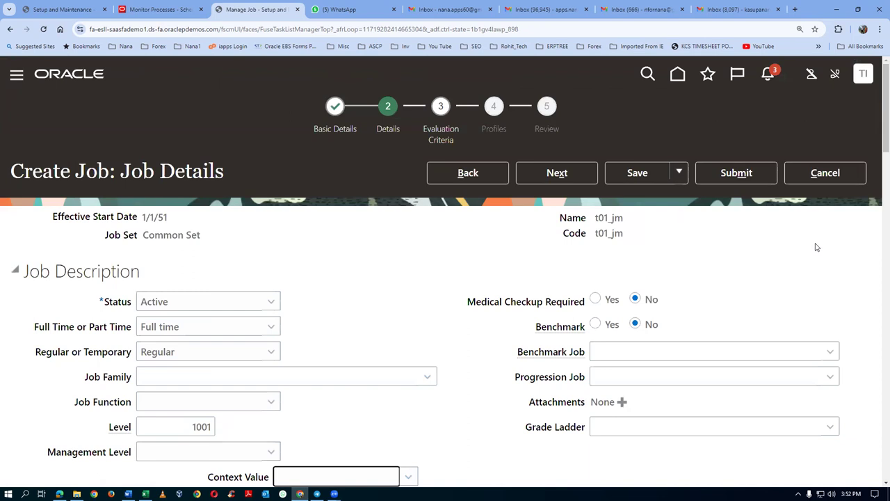
Submit the t01_jm job and confirm the submission.
left_click(736, 174)
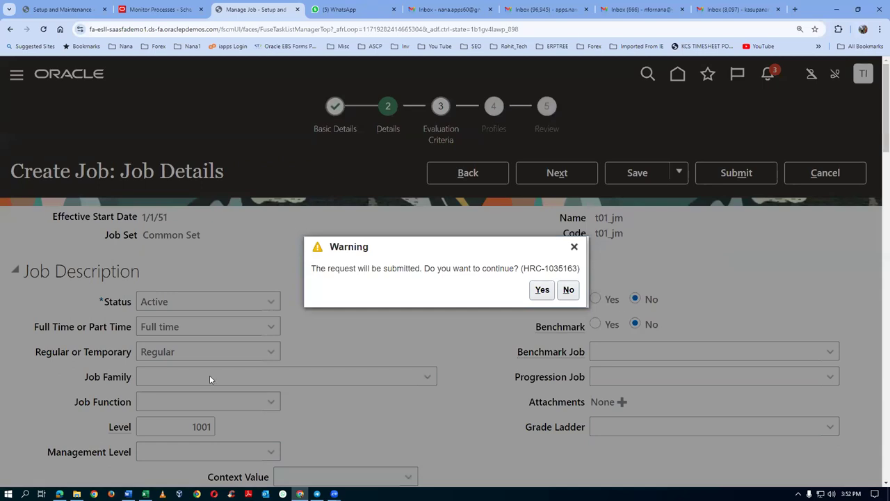
left_click(542, 289)
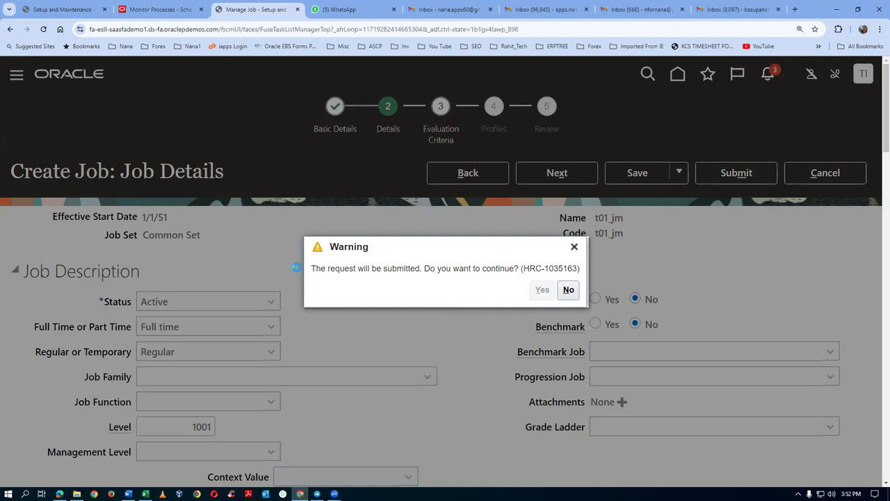
left_click(475, 294)
Search the active jobs by the name t01.
left_click(181, 215)
type("t01")
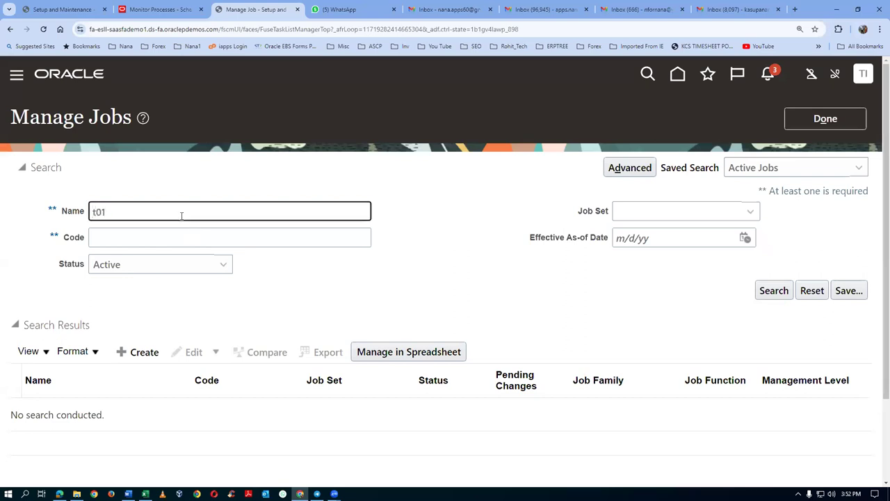
left_click(773, 290)
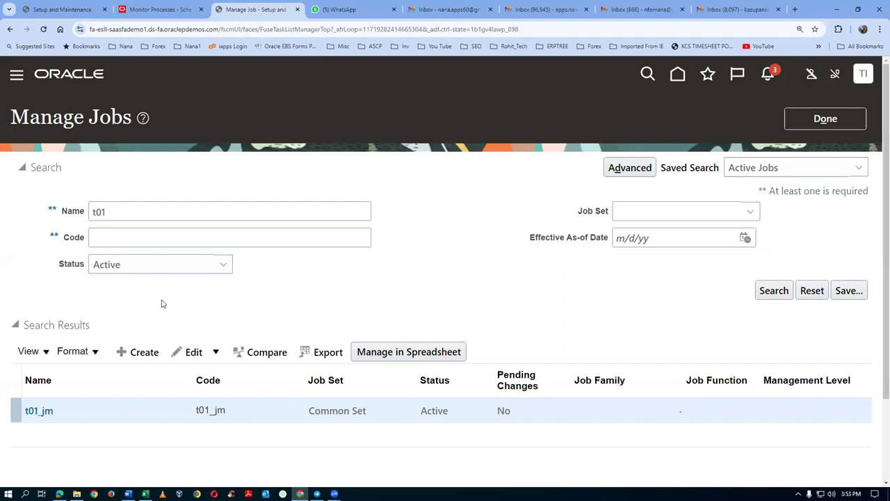
left_click(146, 356)
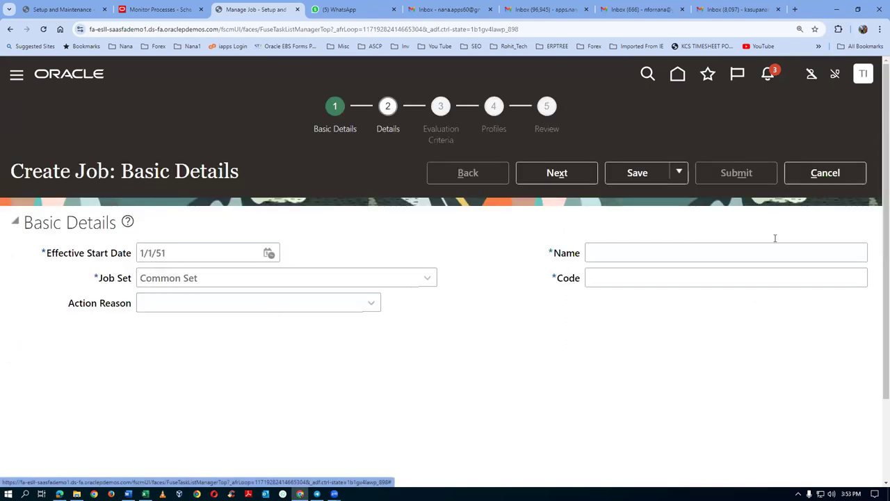
left_click(821, 175)
left_click(605, 289)
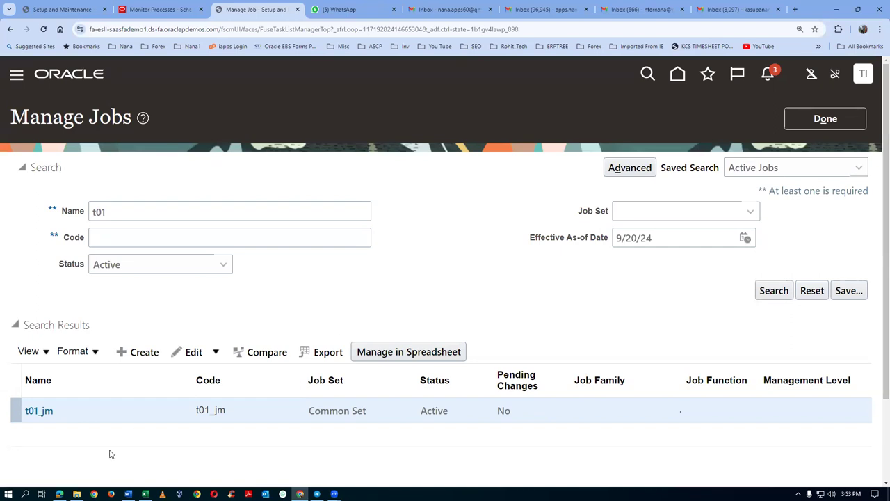
Create a job in the Common Set with t01 am as both name and code, and continue to its details.
left_click(139, 352)
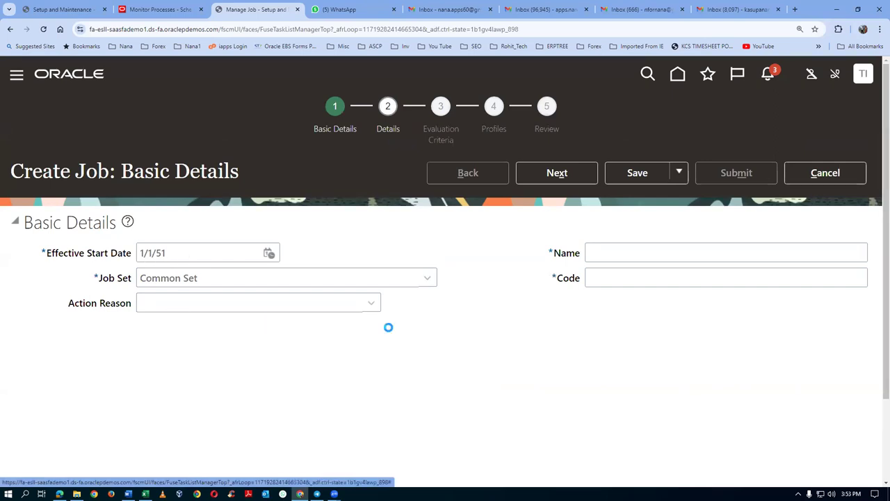
left_click(607, 254)
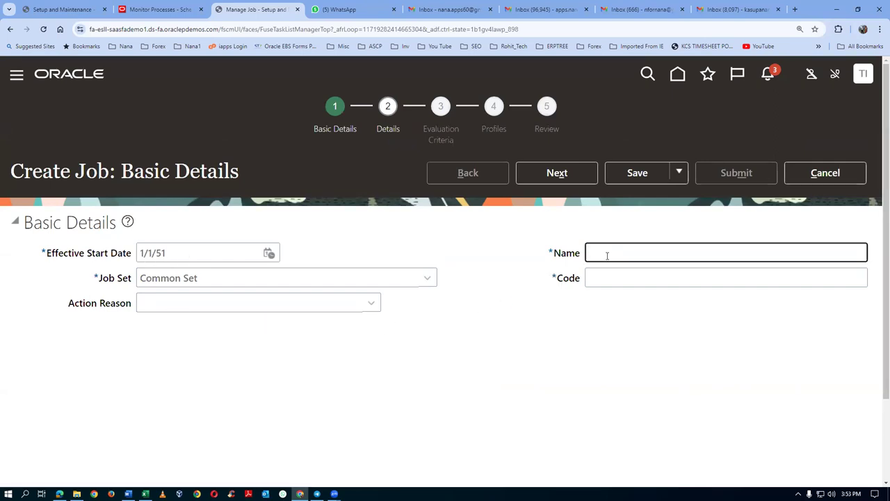
type("t01 am")
left_click_drag(612, 254, 460, 288)
key("ctrl+c")
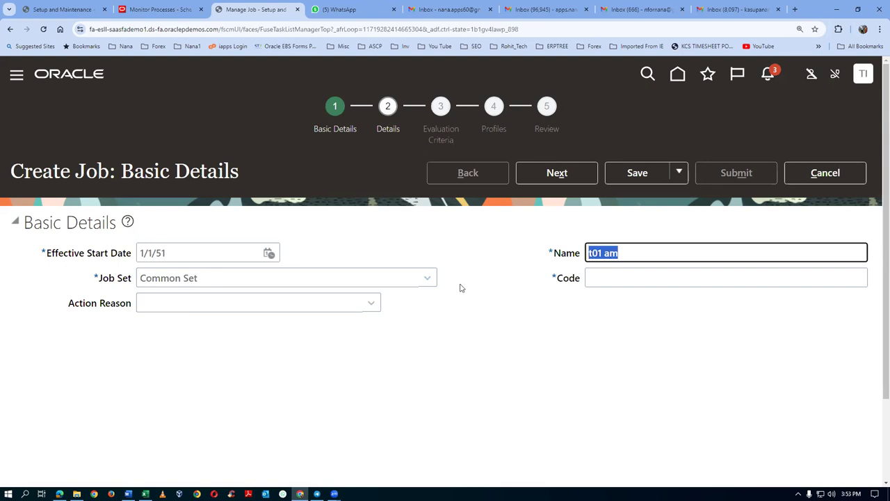
left_click(601, 281)
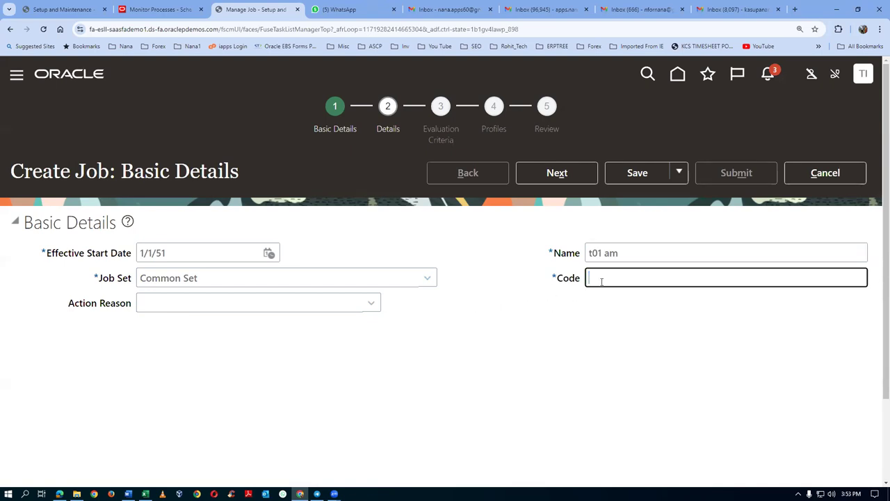
key("ctrl+v")
left_click(549, 178)
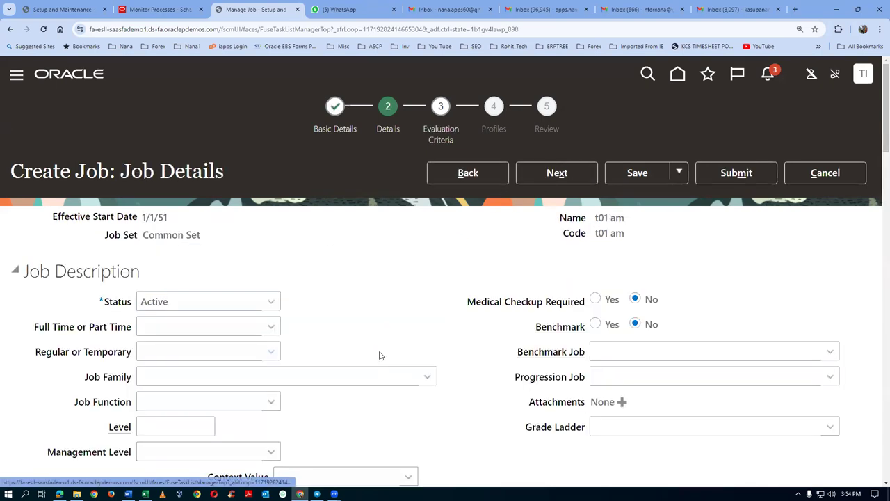
Set the t01 am job to Full time and Regular, with level 1002.
left_click(240, 328)
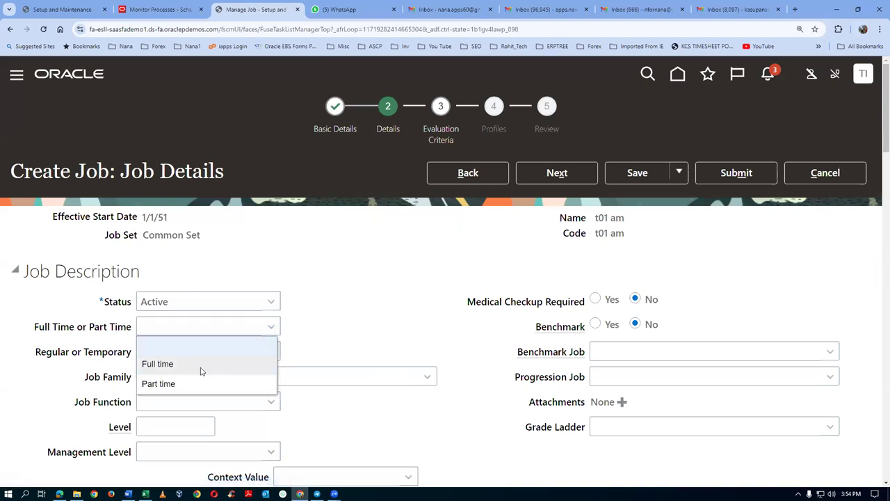
left_click(201, 371)
left_click(196, 354)
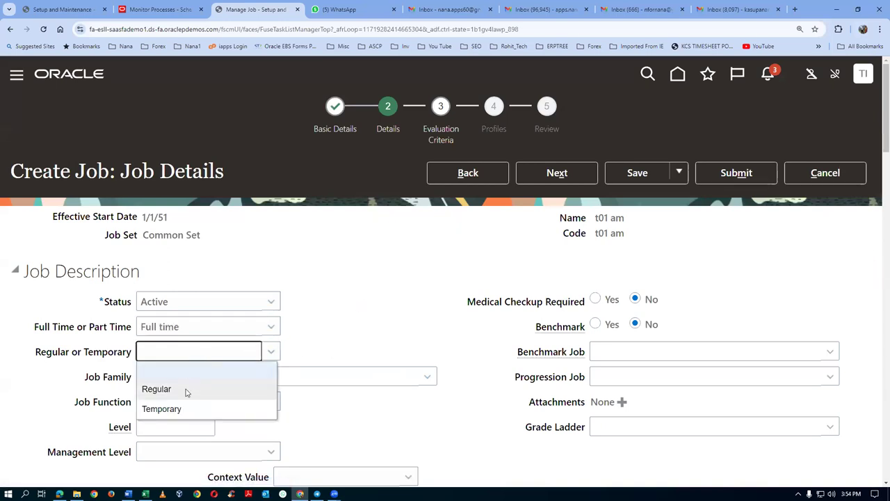
left_click(186, 391)
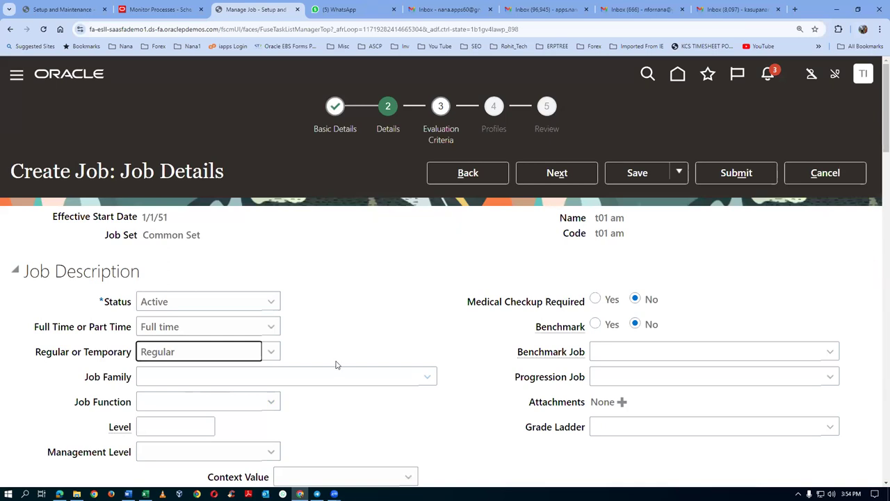
scroll(336, 364, "down", 1)
left_click(184, 335)
type("1002")
key("Tab")
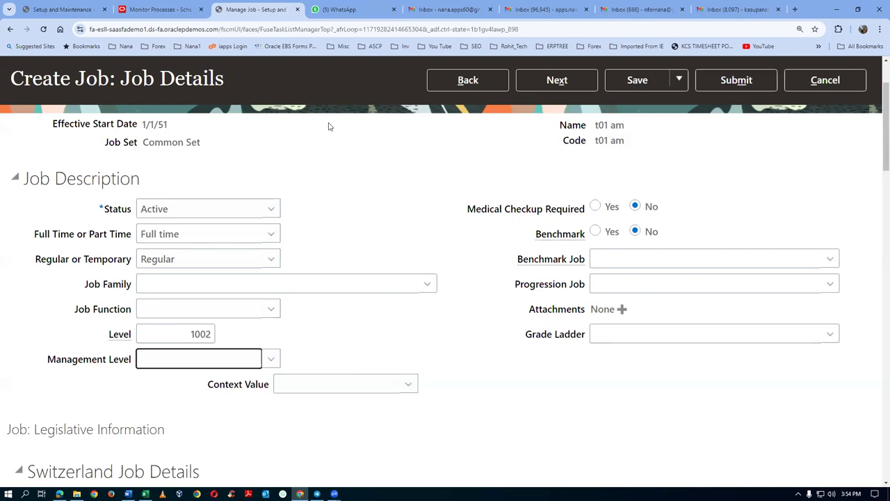
Submit the t01 am job, accept the submission warning and close the confirmation.
scroll(472, 323, "up", 2)
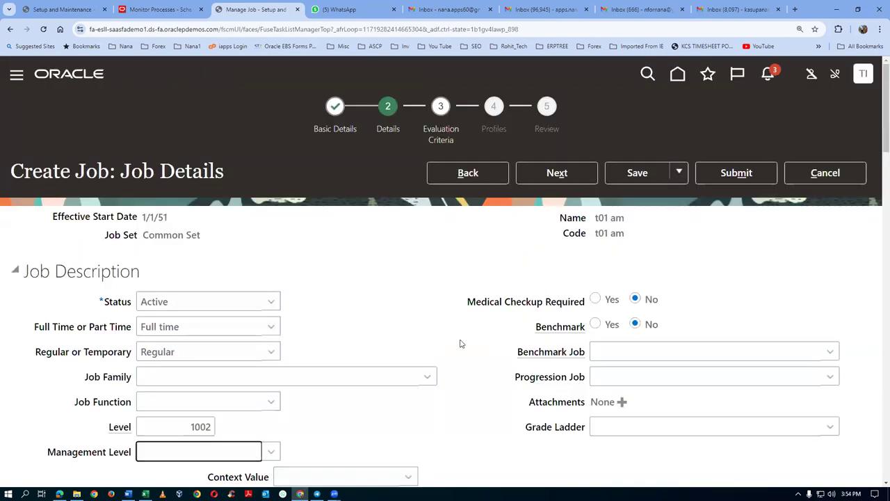
left_click(741, 174)
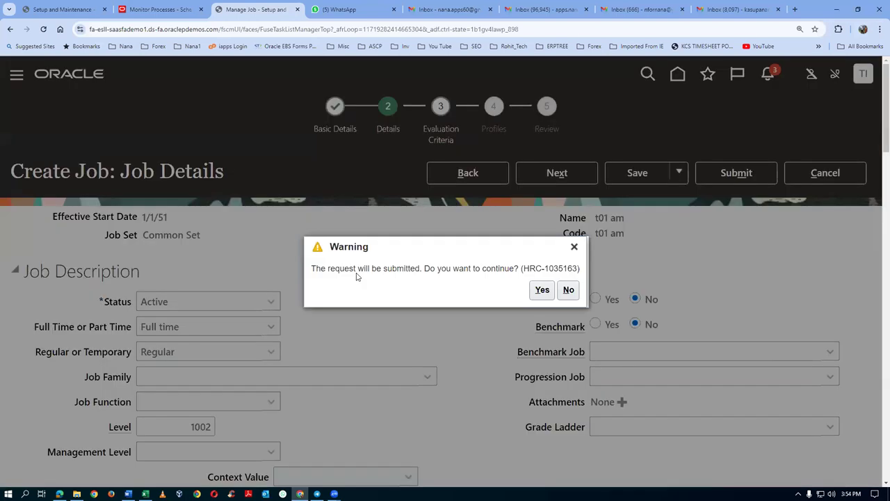
left_click(542, 289)
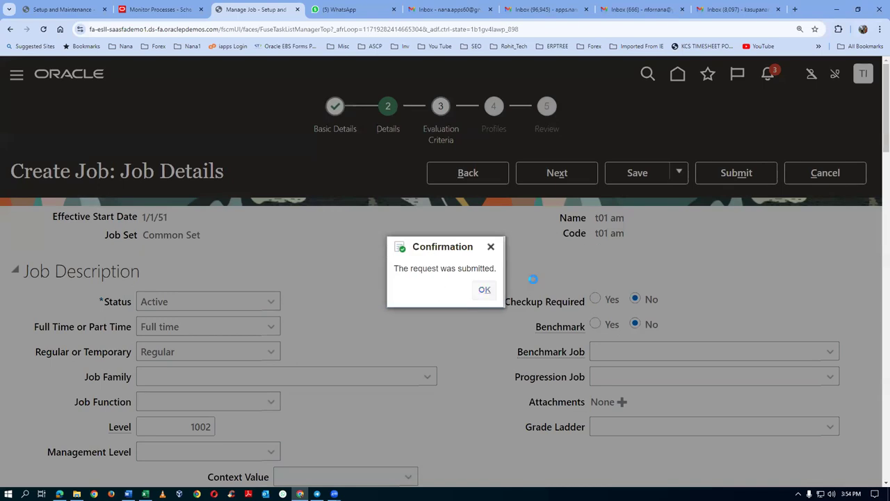
key("Return")
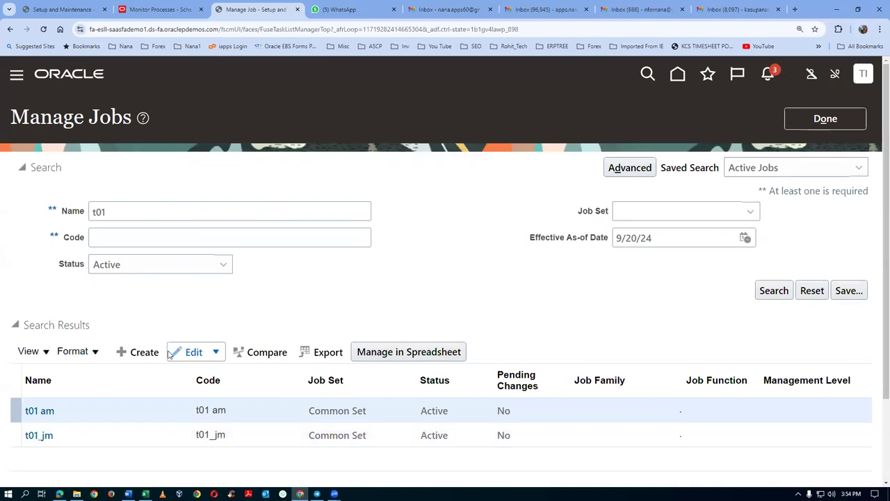
Create another Common Set job with t01 mgr as both name and code, and continue to its details.
left_click(143, 352)
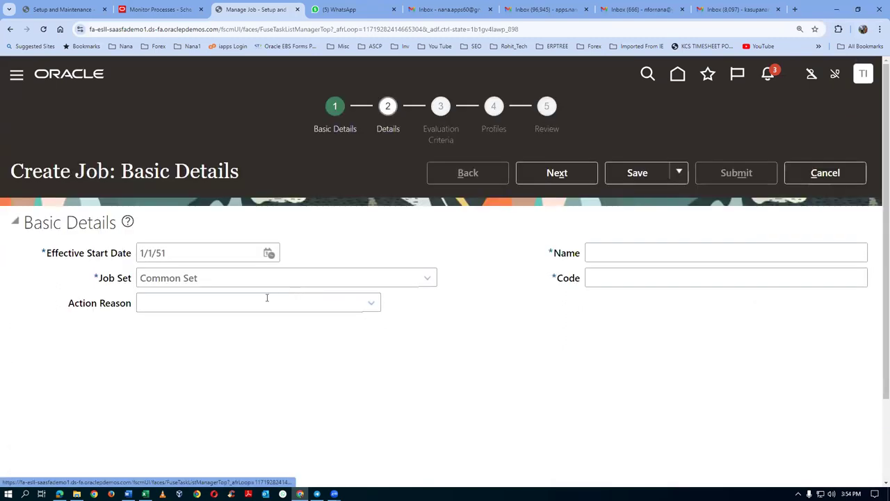
left_click(607, 254)
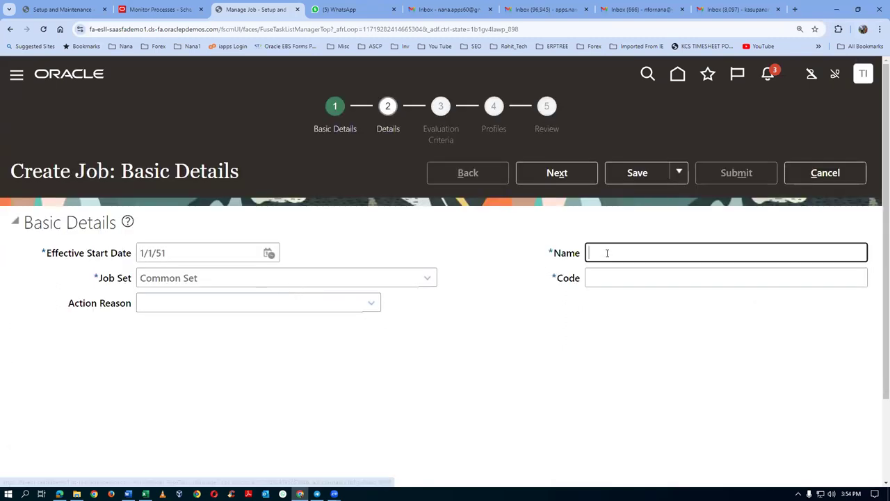
type("t01 mgr")
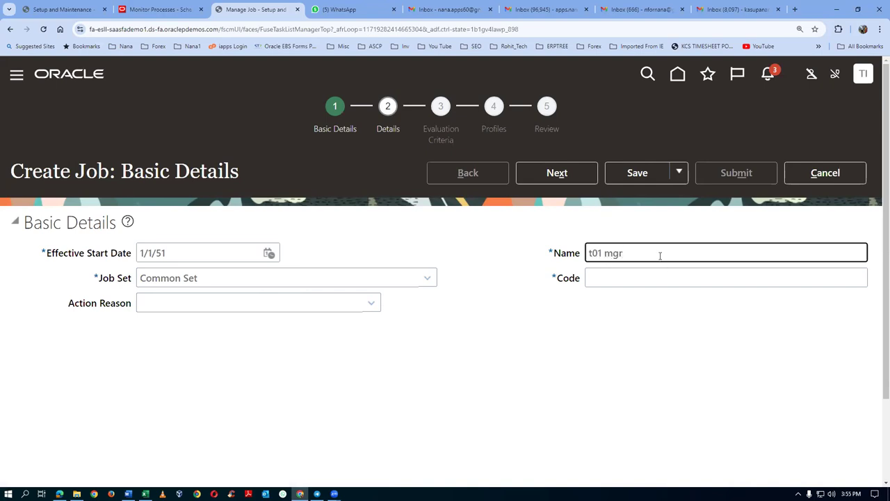
left_click_drag(660, 255, 521, 273)
key("ctrl+c")
left_click(596, 276)
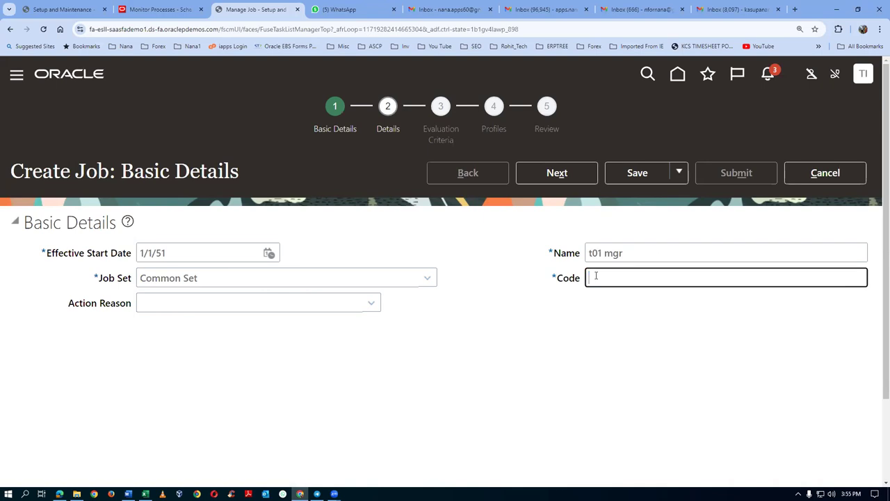
key("ctrl+v")
left_click(568, 180)
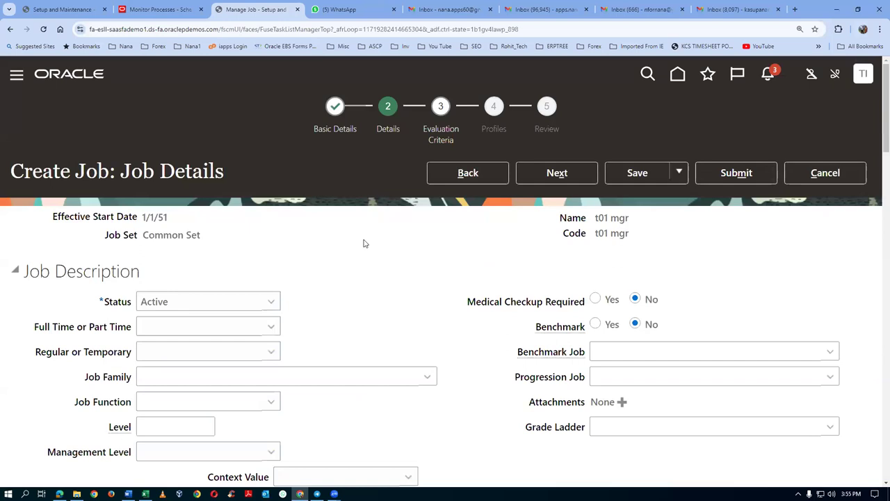
Set the t01 mgr job to Full time and Regular, with level 1003.
left_click(200, 329)
left_click(194, 364)
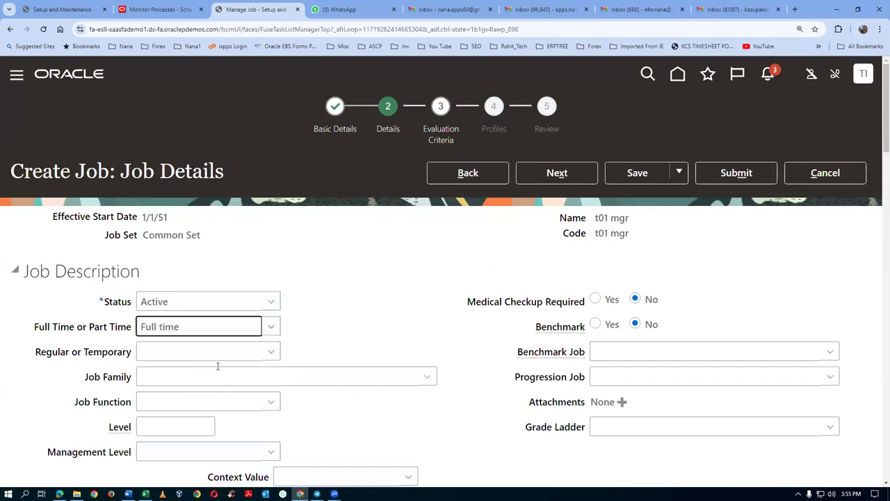
left_click(202, 353)
left_click(194, 390)
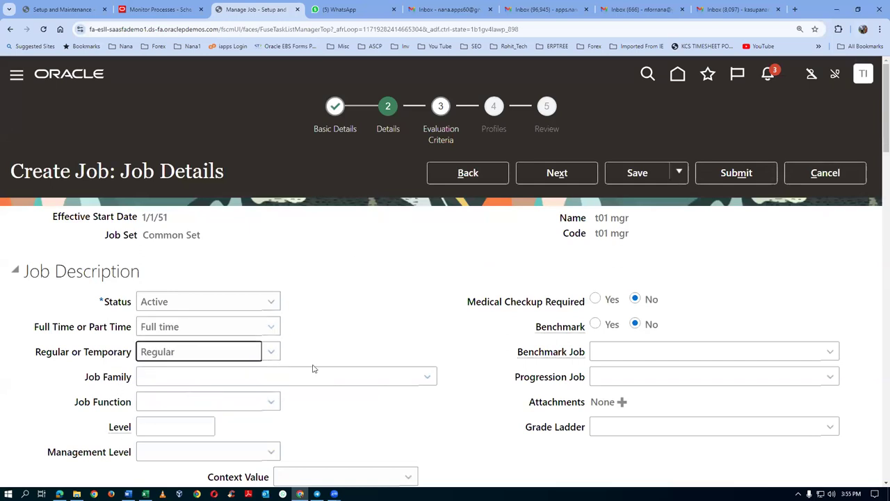
left_click(165, 426)
type("10")
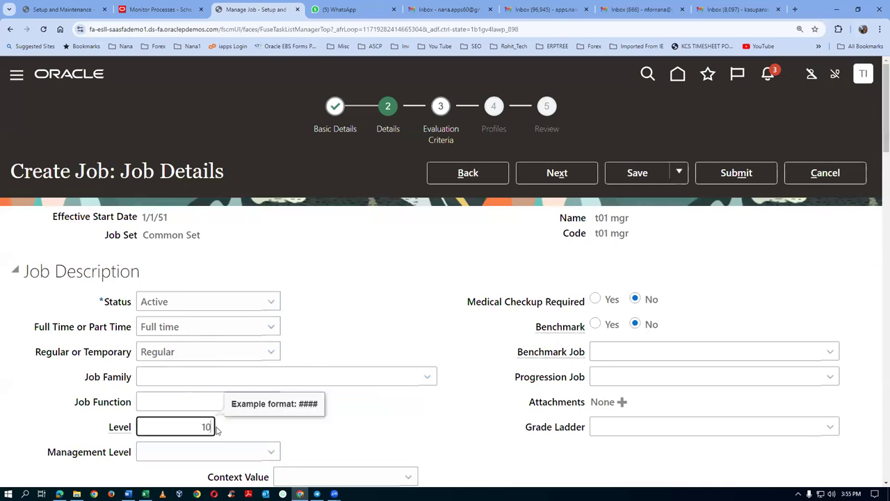
type("03")
key("Tab")
Submit the t01 mgr job, confirm the submission and check the refreshed job list.
left_click(724, 174)
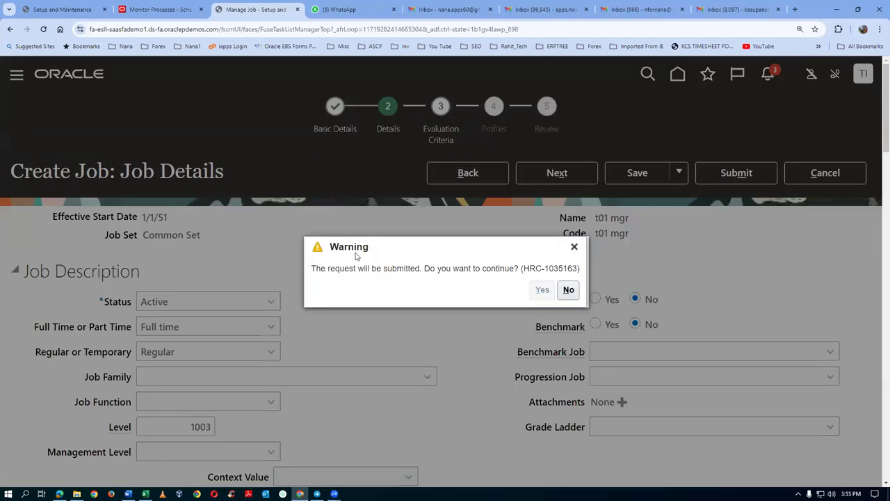
left_click(484, 289)
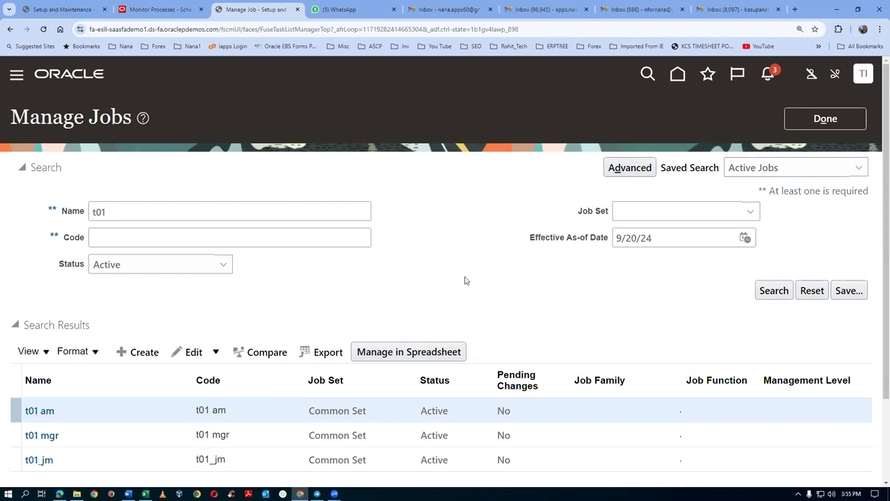
scroll(466, 280, "down", 2)
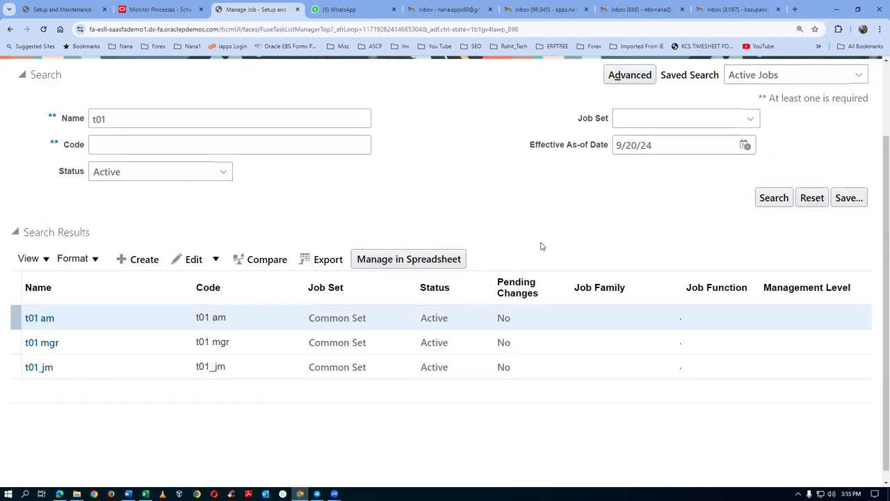
scroll(591, 240, "up", 2)
Leave the Manage Jobs page, reopen the Manage Job task and search the active jobs by the name t01.
left_click(839, 119)
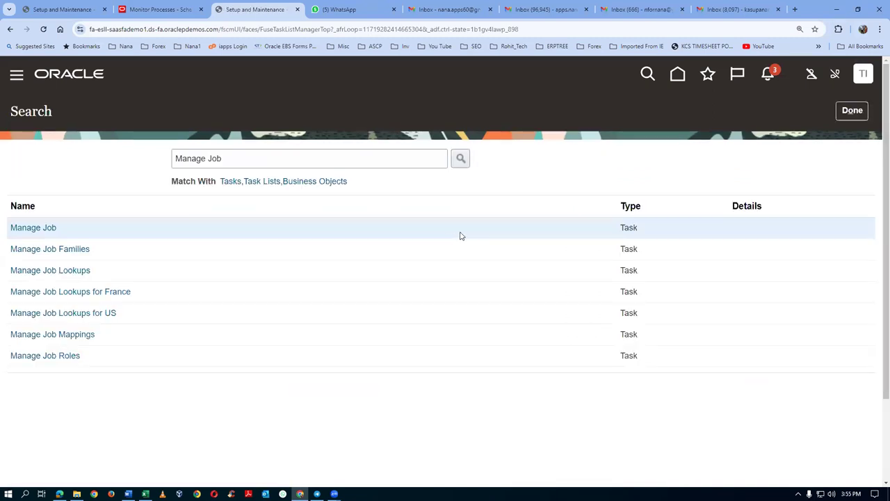
left_click(18, 228)
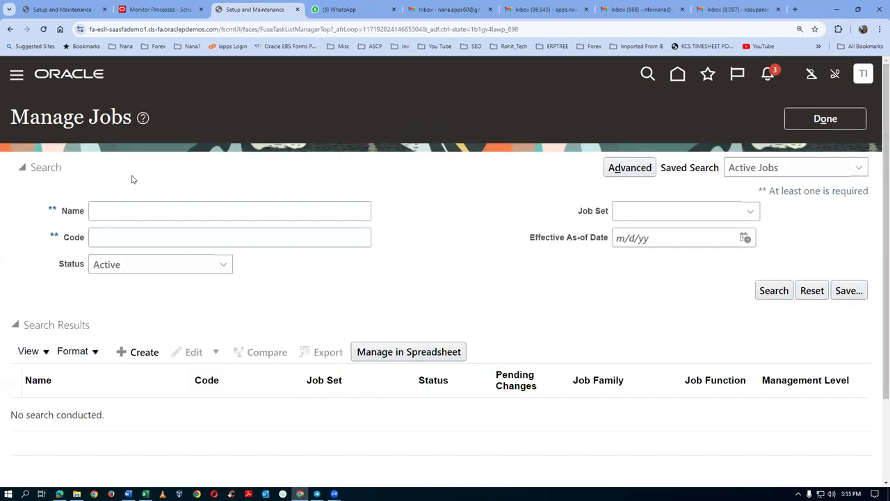
left_click(140, 218)
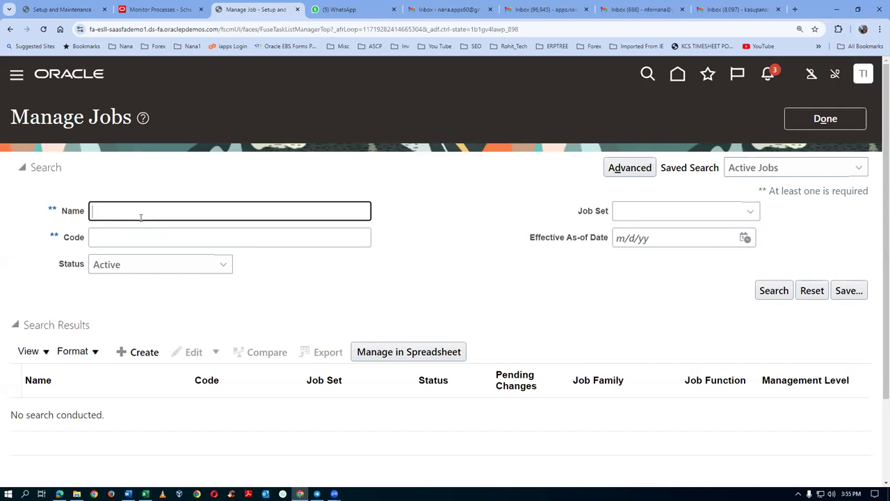
type("t01")
key("Return")
scroll(132, 386, "down", 2)
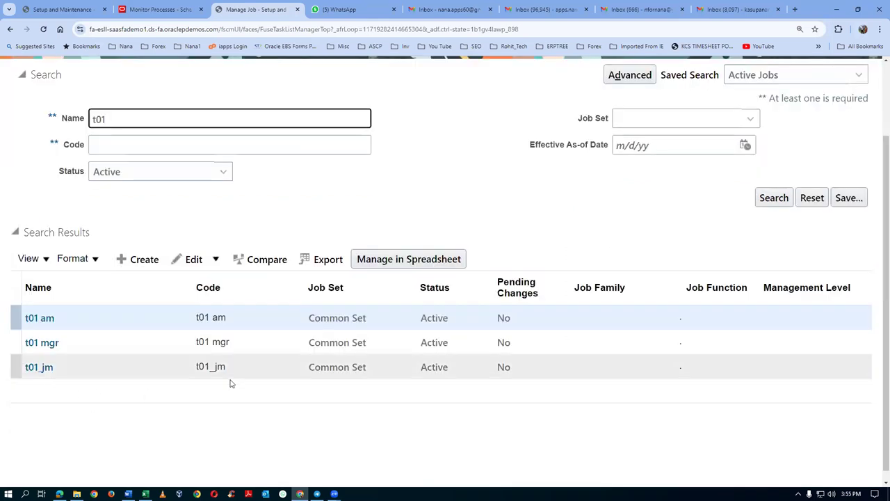
Open the t01 mgr job for correction to check its effective start date, and return to the job list without saving.
left_click(166, 346)
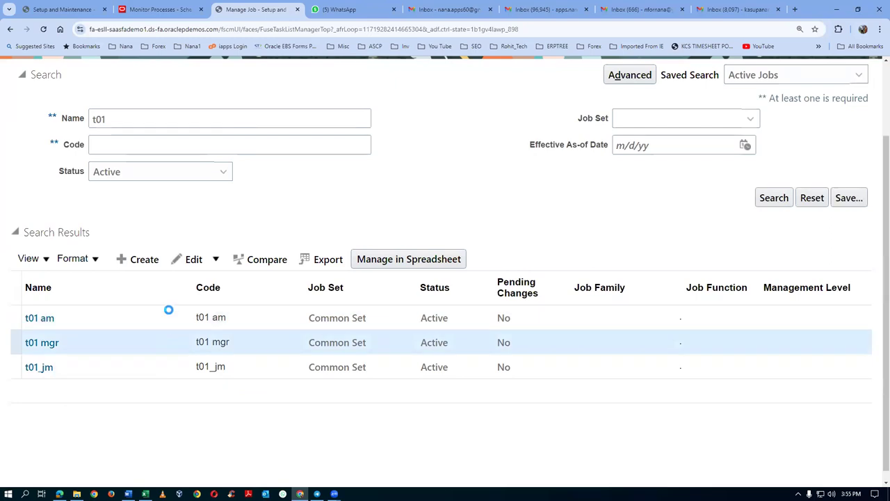
left_click(189, 261)
left_click(198, 301)
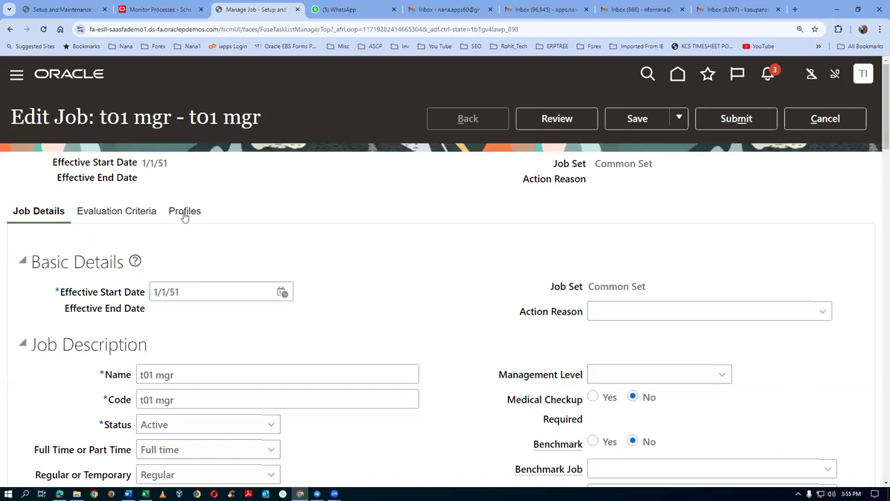
left_click_drag(141, 163, 164, 162)
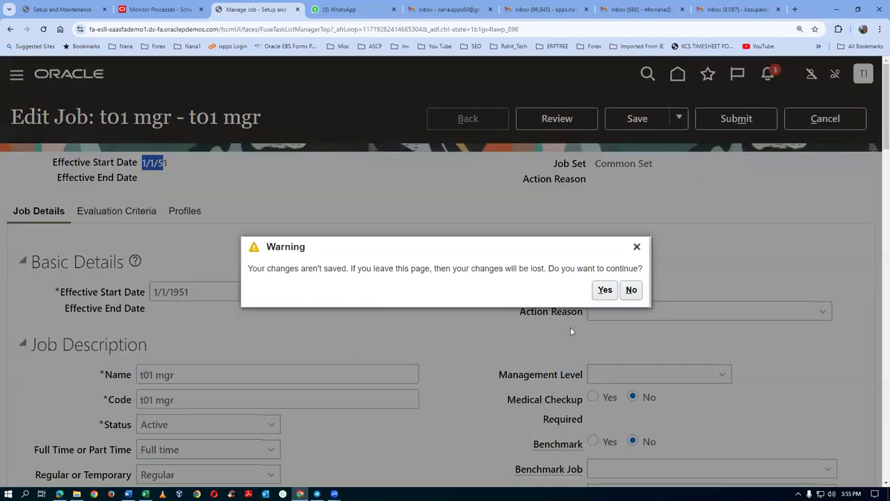
left_click(603, 290)
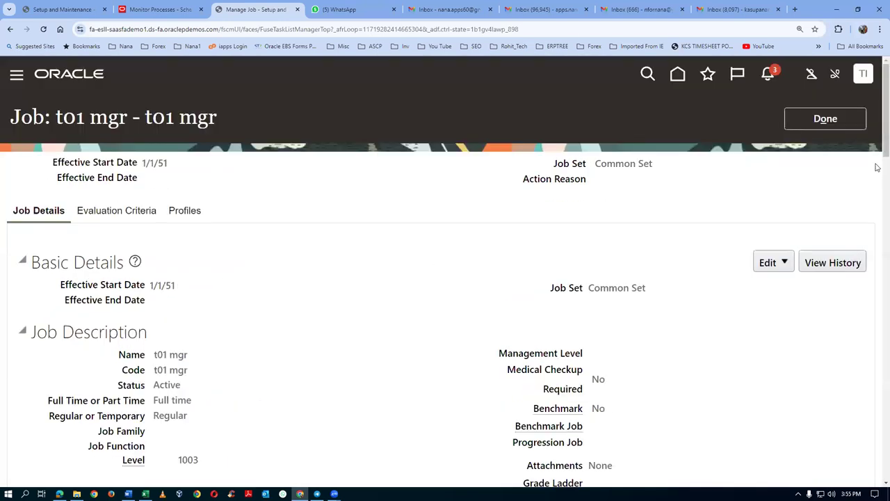
left_click(855, 119)
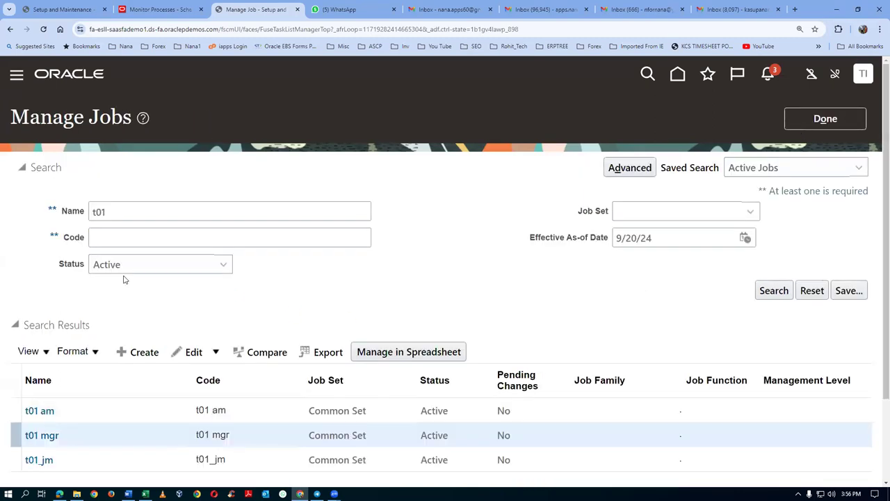
Open the t01 am job for correction to check its effective start date, and return to the job list without saving.
left_click(90, 411)
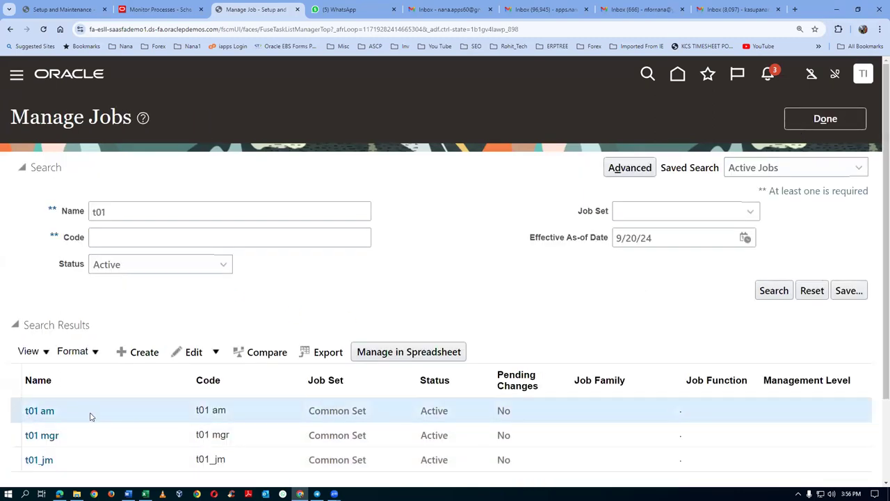
left_click(195, 356)
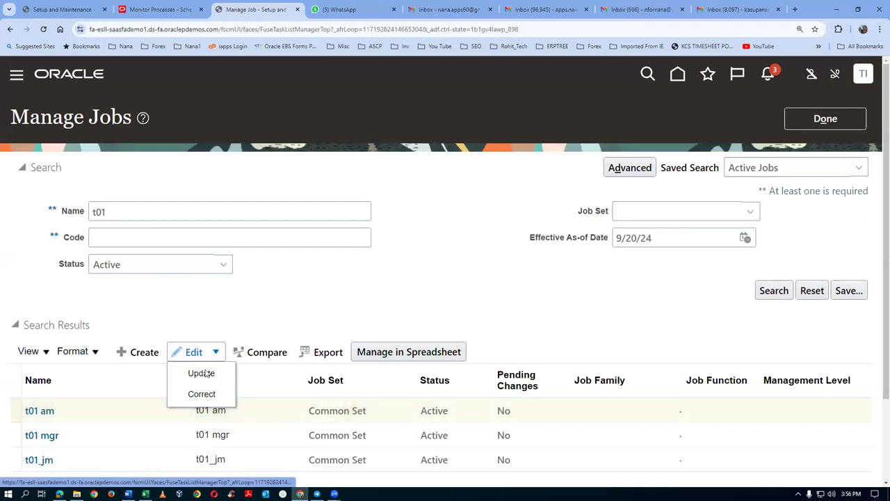
left_click(202, 393)
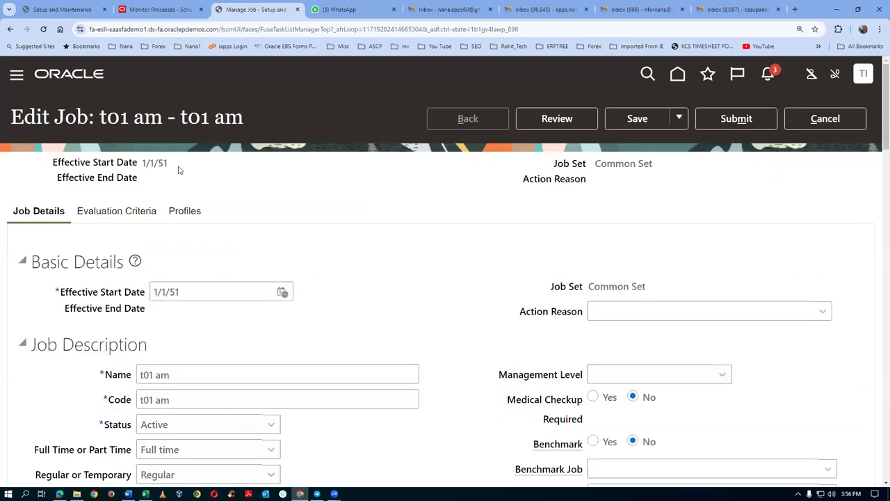
left_click(824, 124)
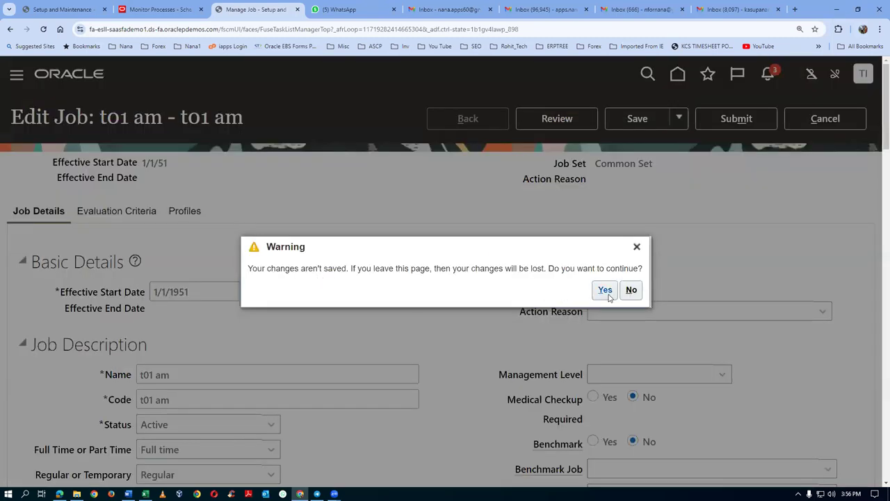
left_click(607, 291)
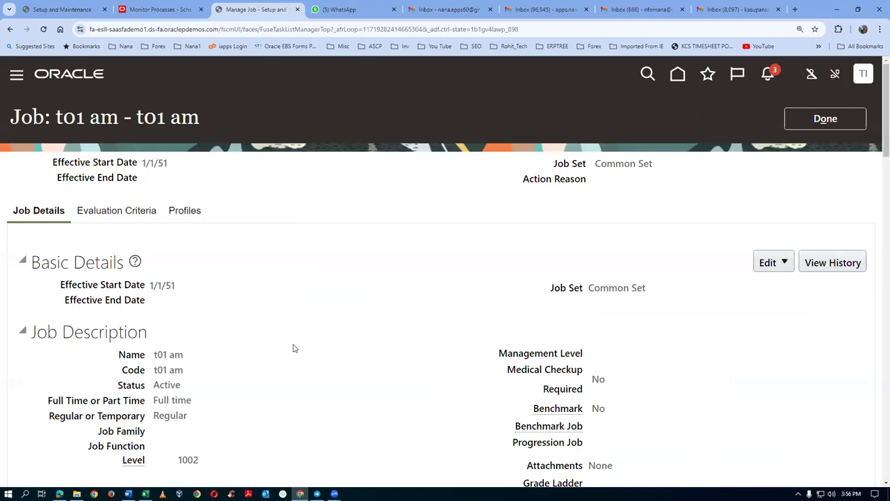
left_click(826, 124)
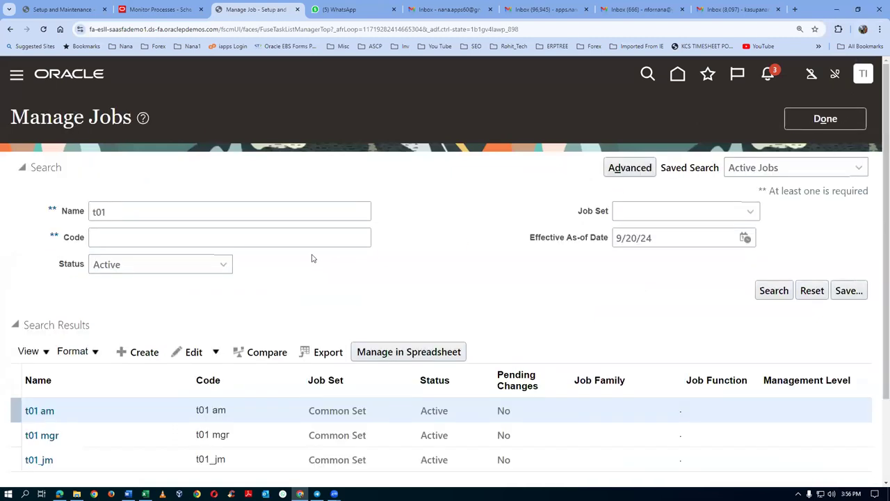
Open the t01_jm job for correction to check its effective start date, and return to the job list without saving.
left_click(105, 465)
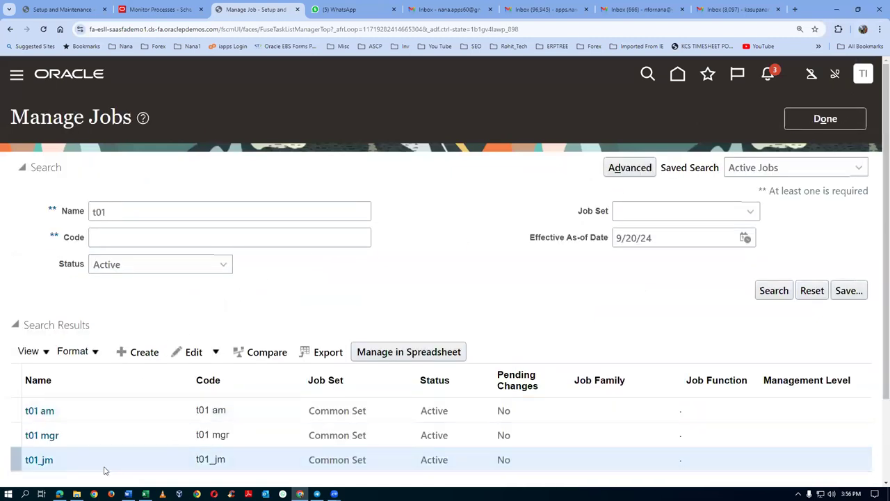
left_click(193, 351)
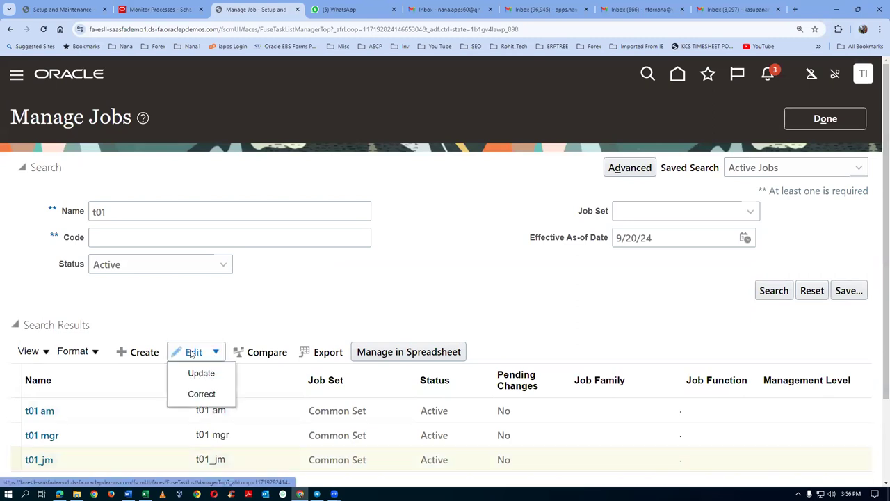
left_click(201, 393)
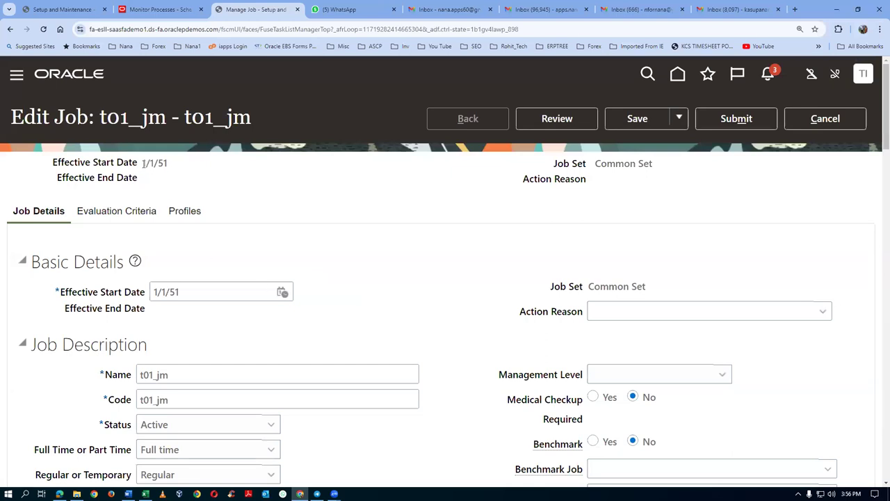
left_click_drag(143, 164, 171, 168)
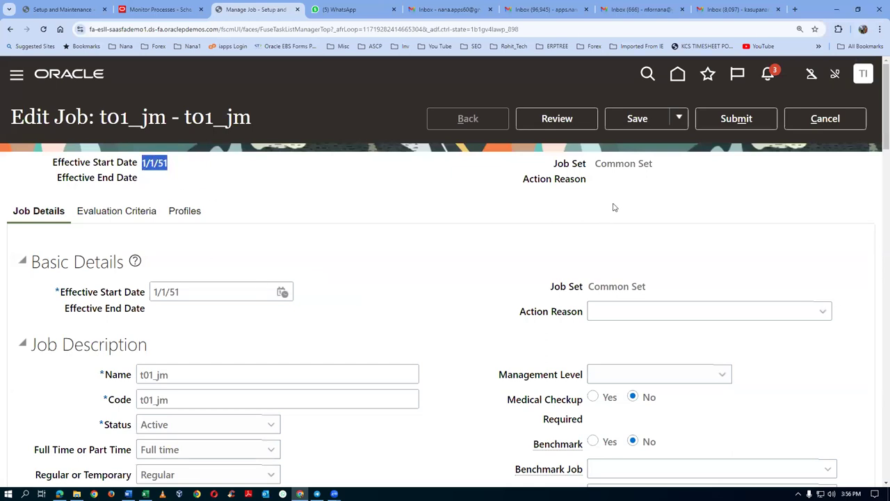
left_click(846, 127)
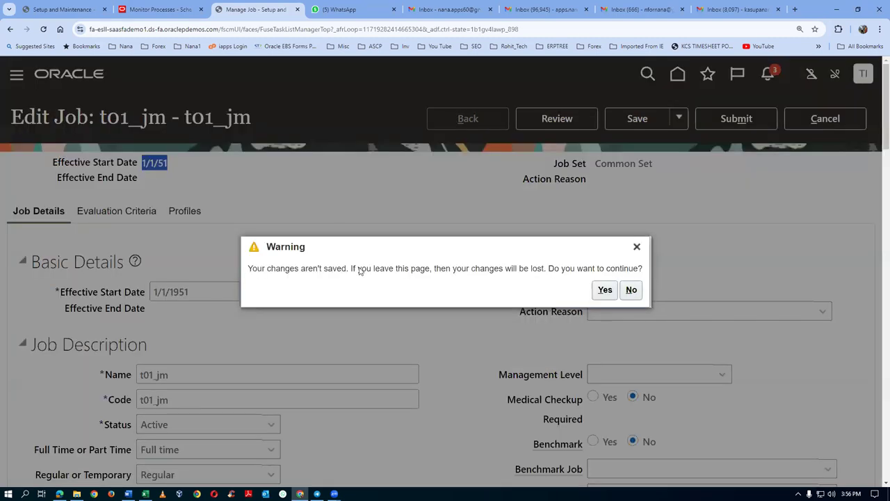
left_click(604, 289)
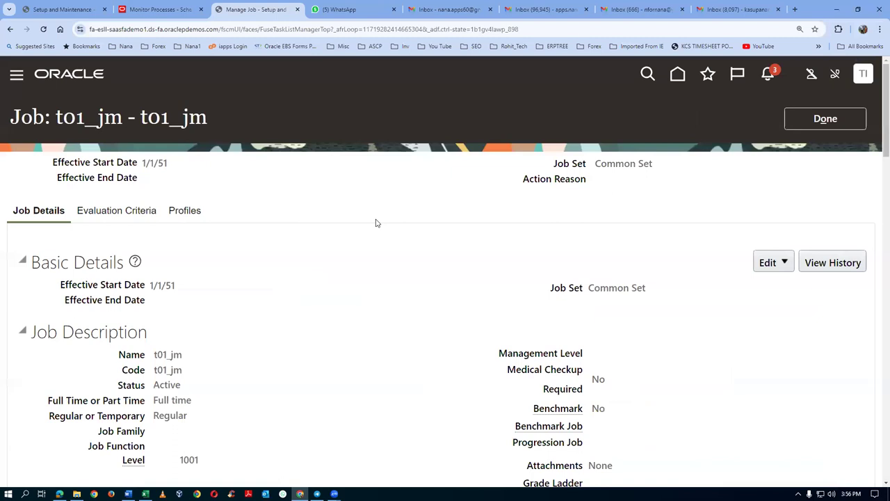
left_click(820, 119)
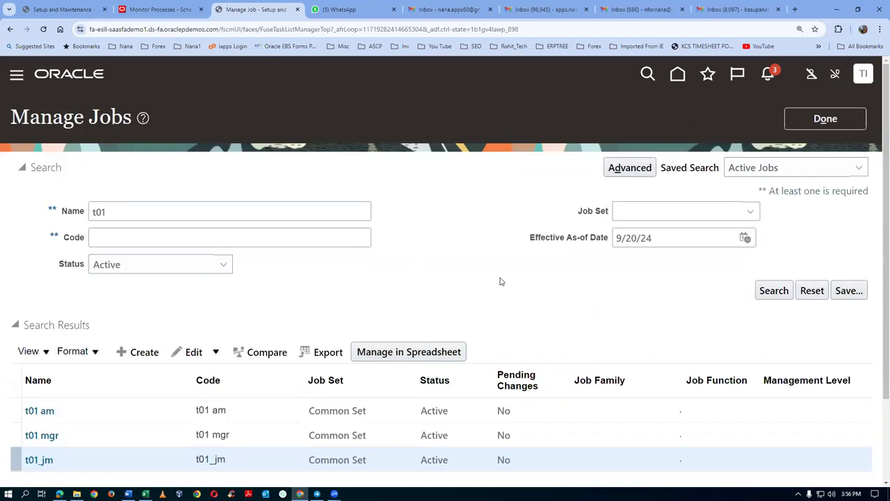
Look over the list of t01 jobs and leave the Manage Jobs page for the setup task search.
scroll(499, 280, "down", 2)
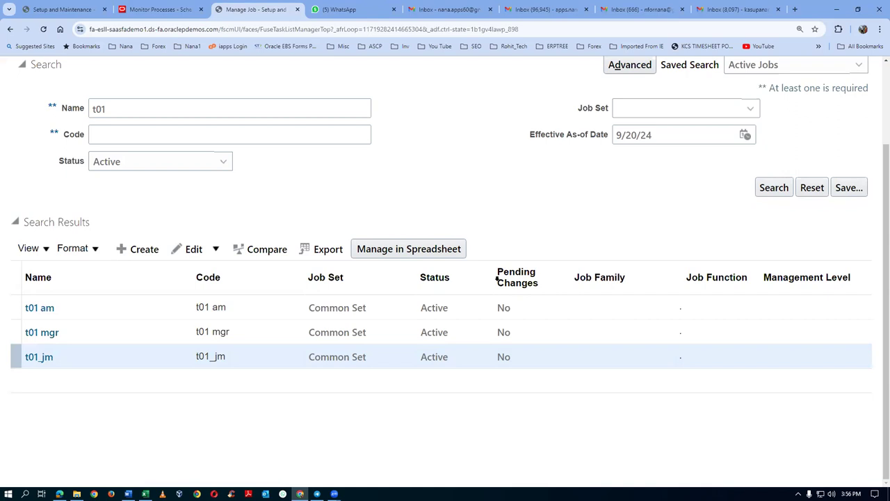
scroll(871, 131, "up", 2)
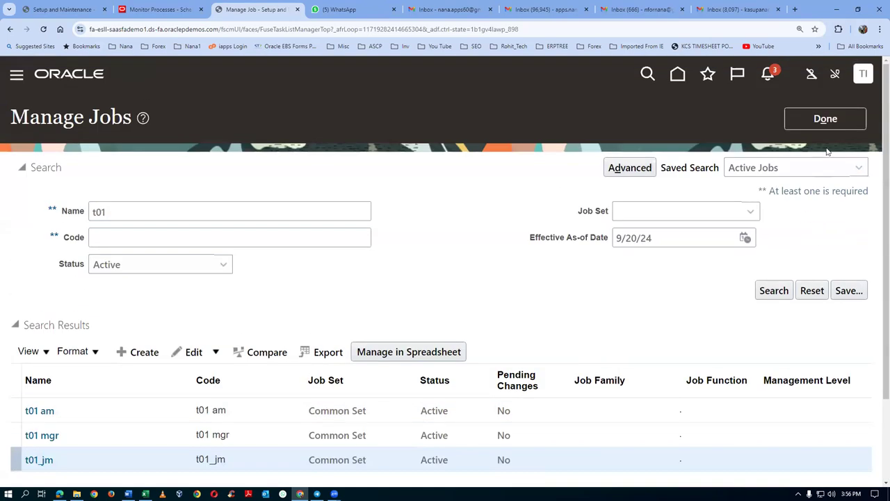
left_click(825, 118)
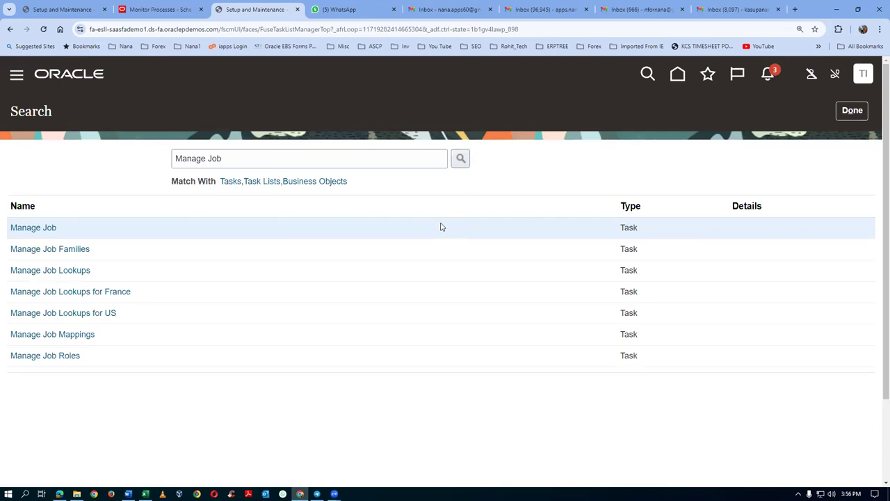
Switch to the Fusion Procurement Work Sheet in Excel and review the Manage Job entry, serial number 37, with its values.
key("alt+Tab")
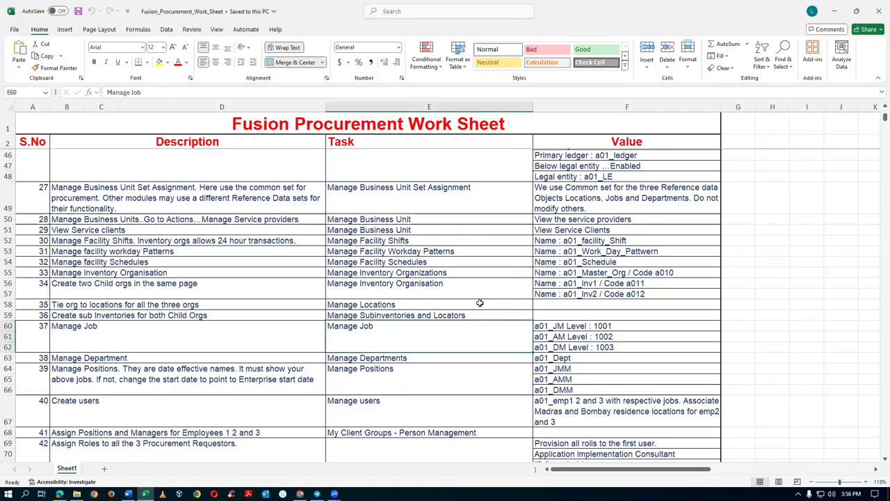
left_click(230, 330)
left_click(399, 338)
left_click_drag(30, 331, 484, 332)
left_click_drag(601, 322, 602, 326)
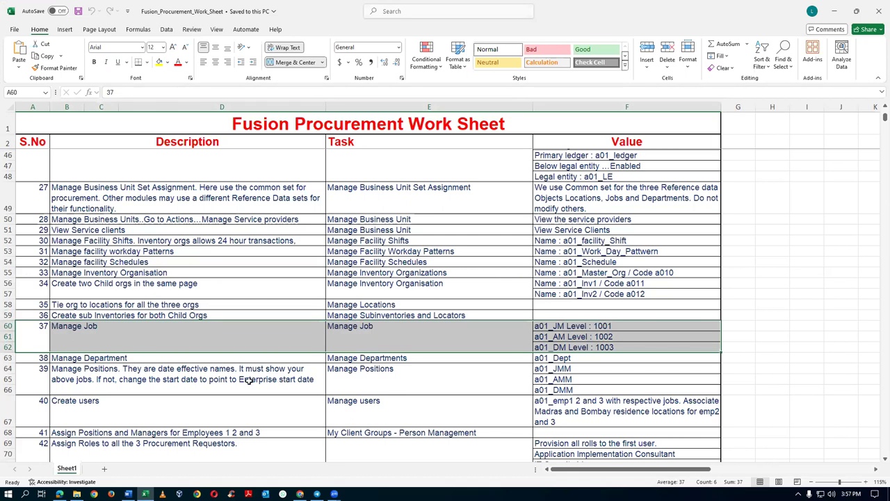
Look up the task name for the Manage Department entry, serial number 38, in the worksheet.
left_click(245, 358)
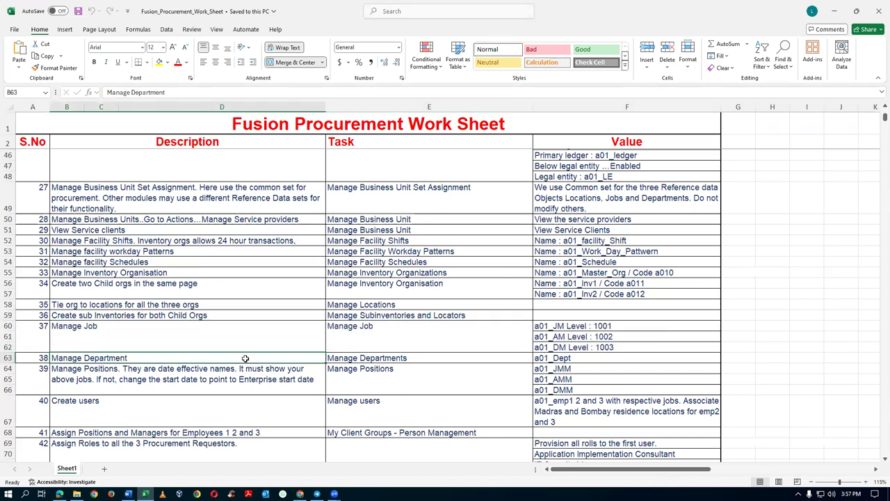
left_click(371, 359)
left_click(95, 360)
left_click(402, 358)
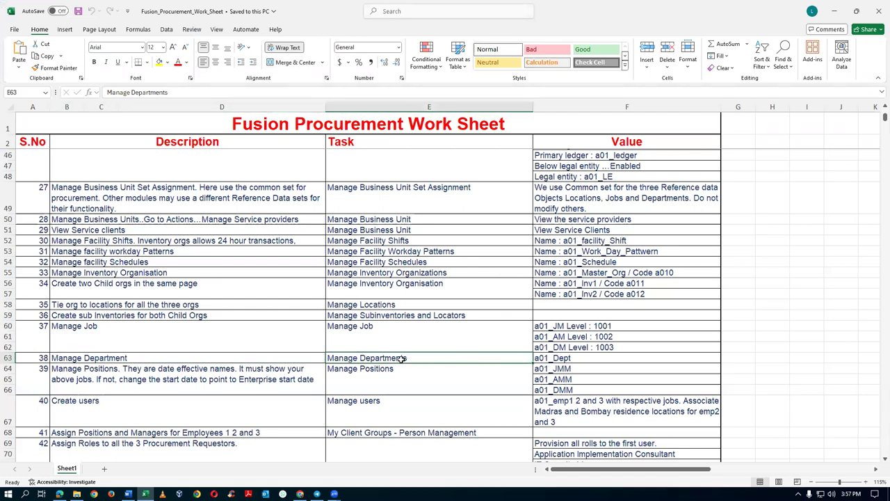